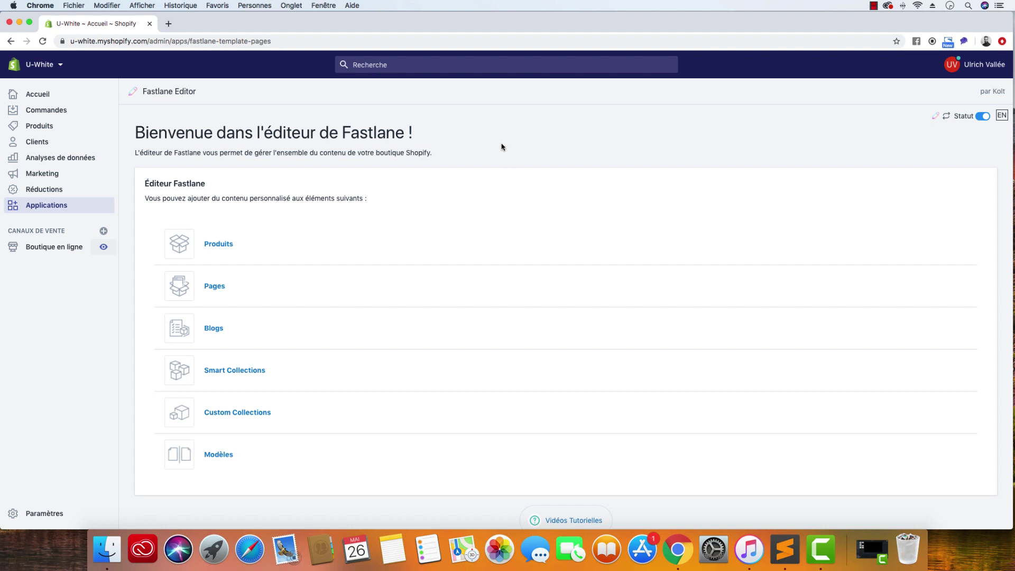
View the online store and look over its homepage banner and benefit icons.
left_click(104, 248)
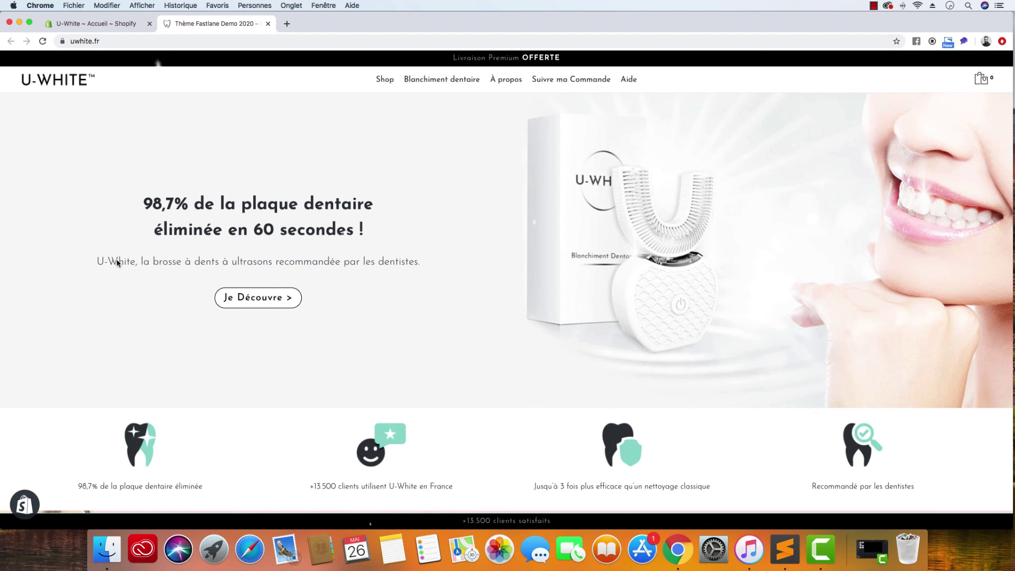
left_click(274, 299)
scroll(511, 273, "down", 3)
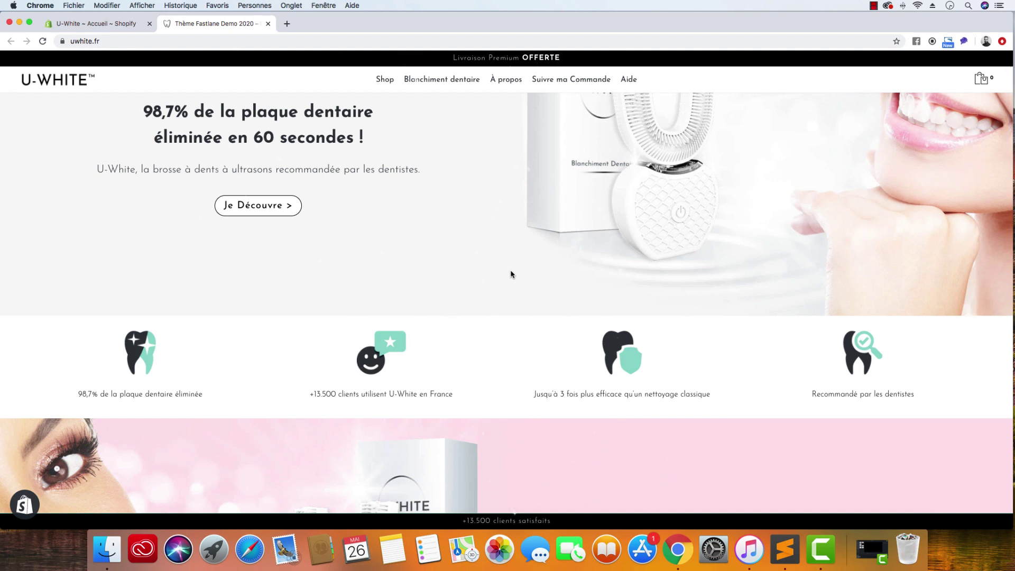
scroll(511, 274, "up", 3)
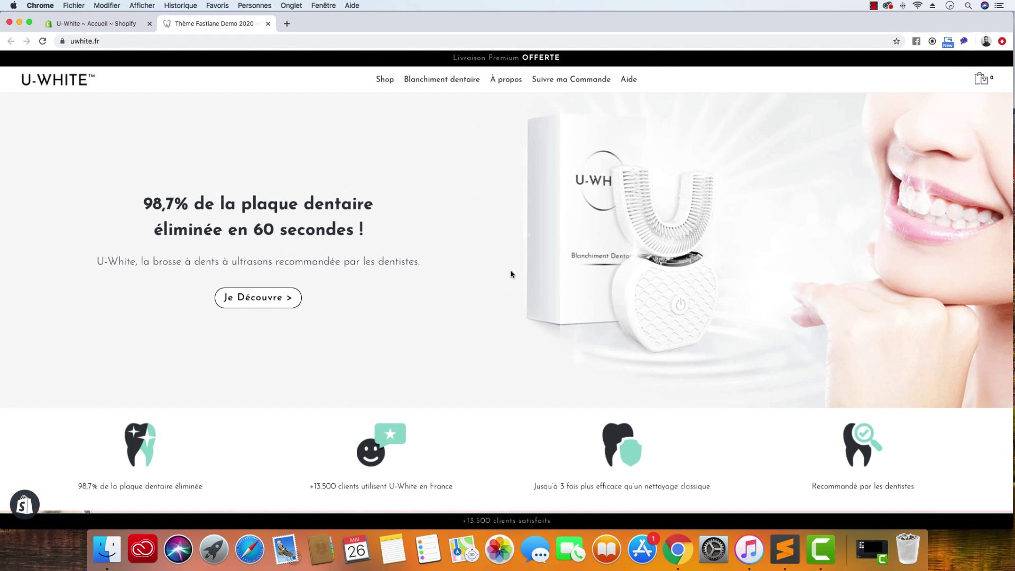
Return to the Fastlane Editor and open the product "U-WHITE™ | La Brosse à dents à ultrasons" for customization.
left_click(95, 29)
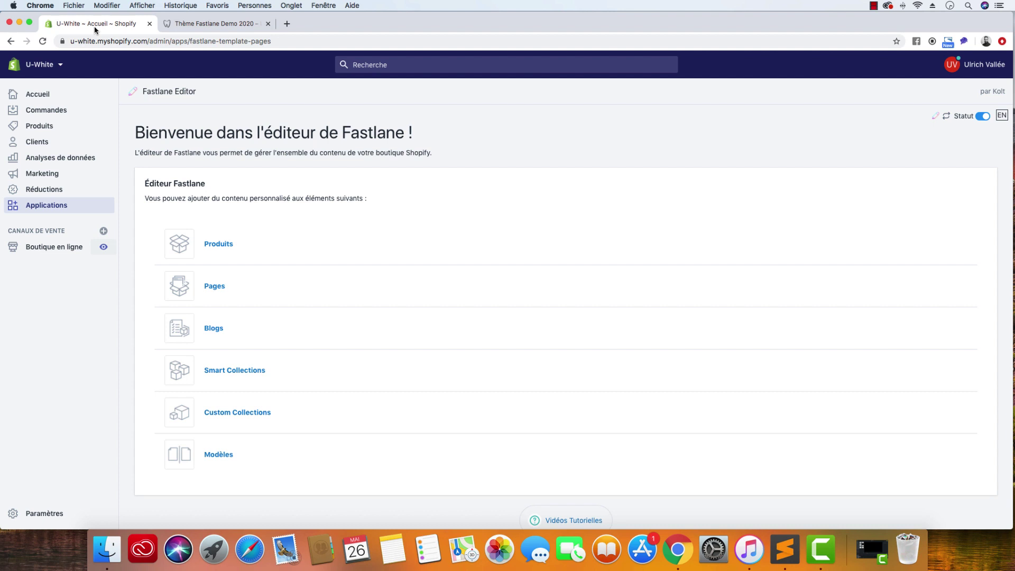
left_click(228, 249)
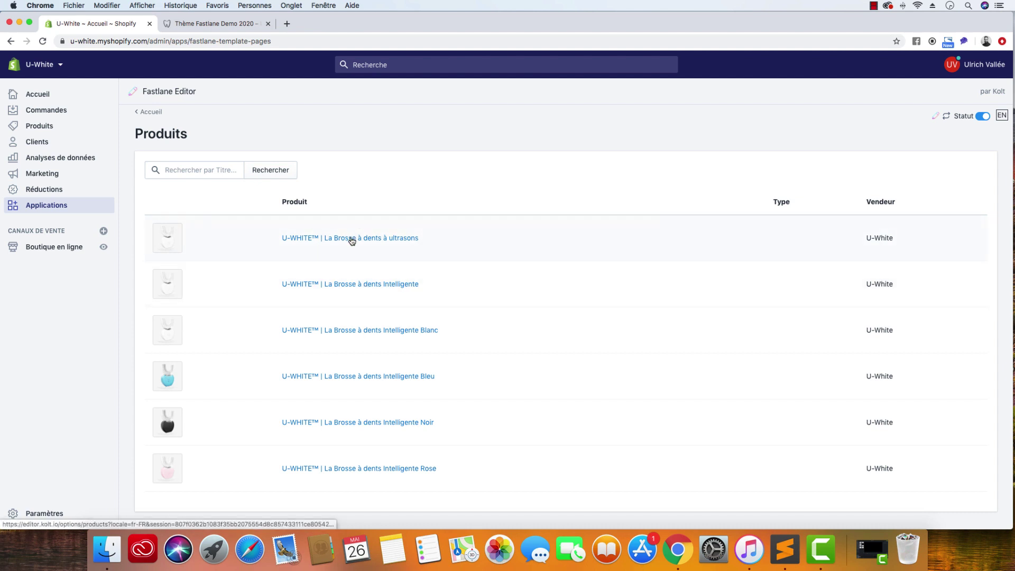
left_click(352, 241)
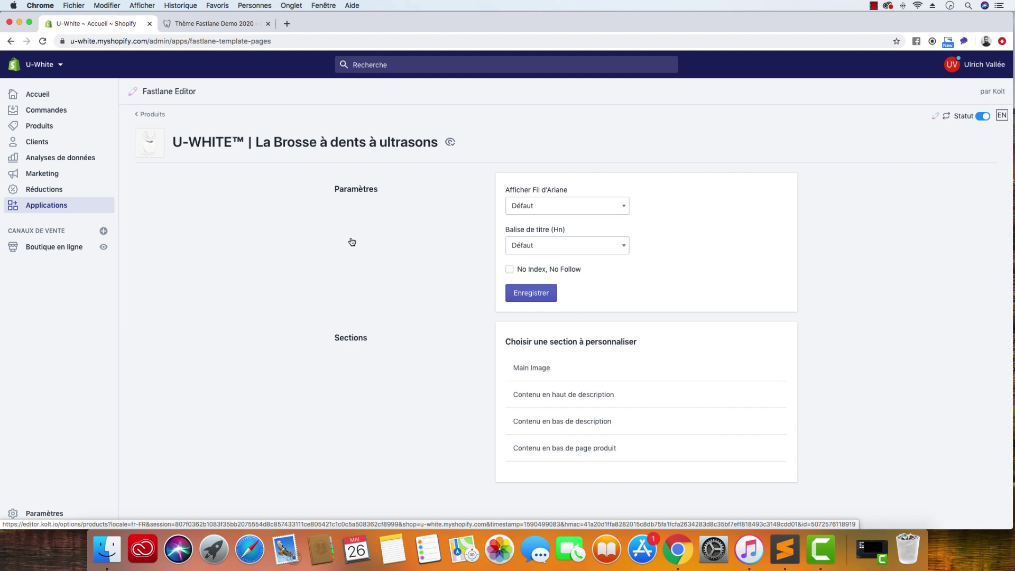
Set the product's breadcrumb display to Désactiver and its title tag to h2, and save the settings.
left_click(531, 210)
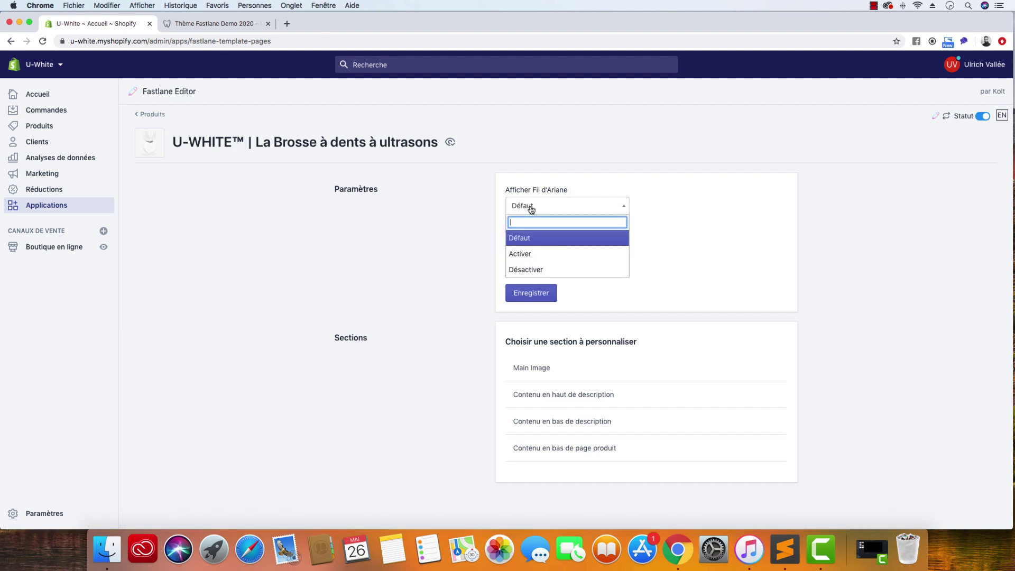
left_click(538, 267)
left_click(214, 25)
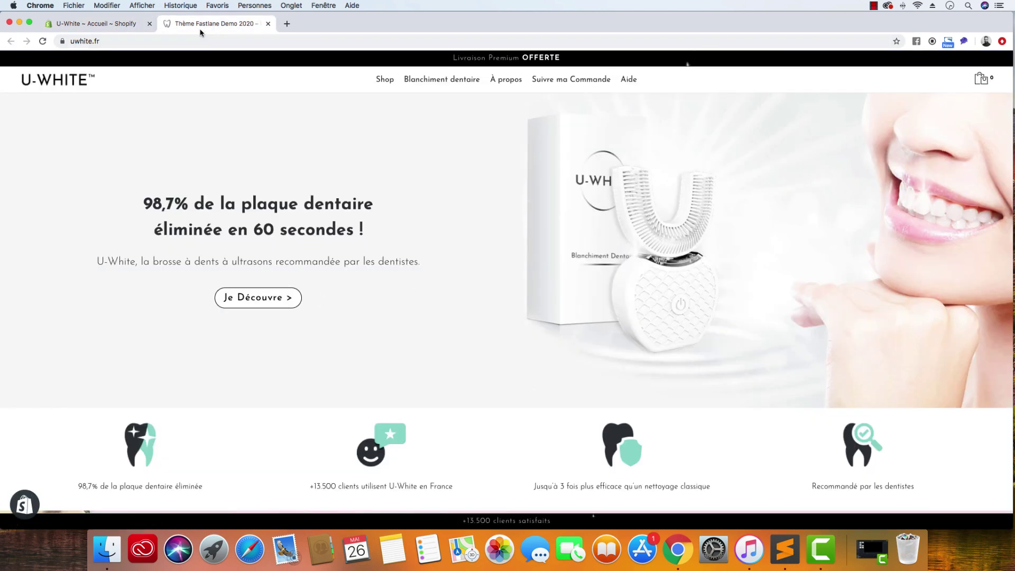
left_click(91, 25)
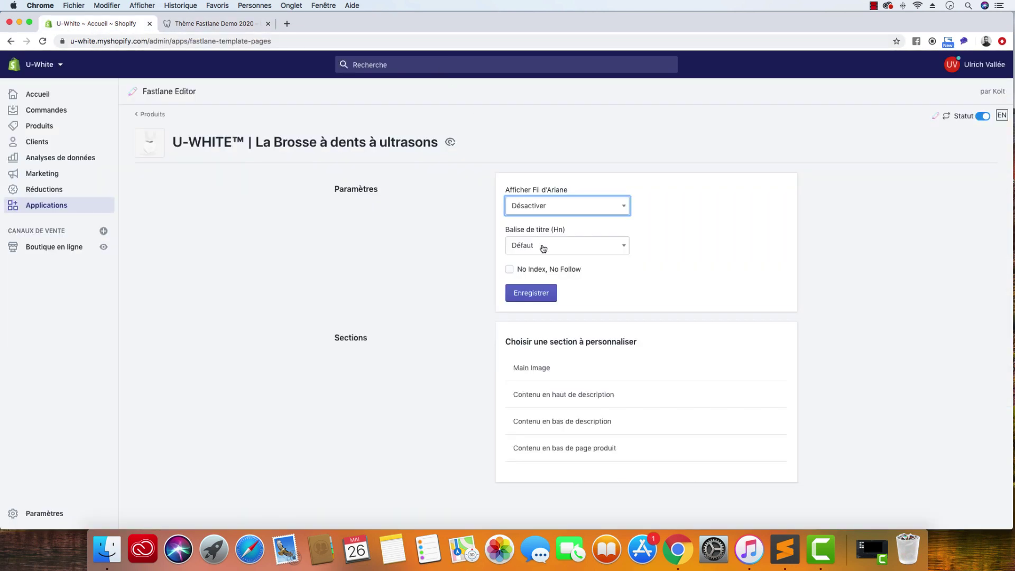
left_click(543, 248)
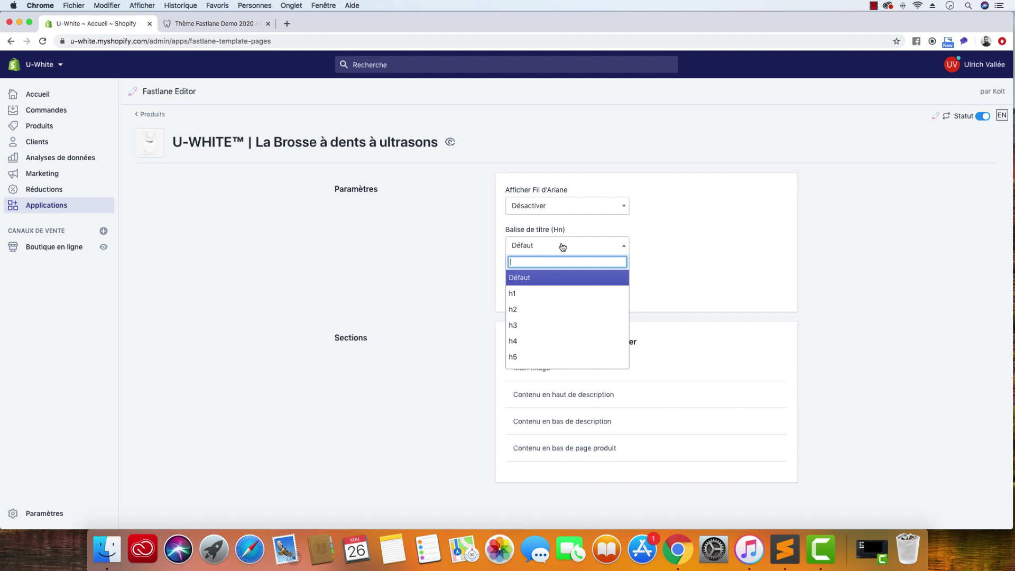
left_click(543, 314)
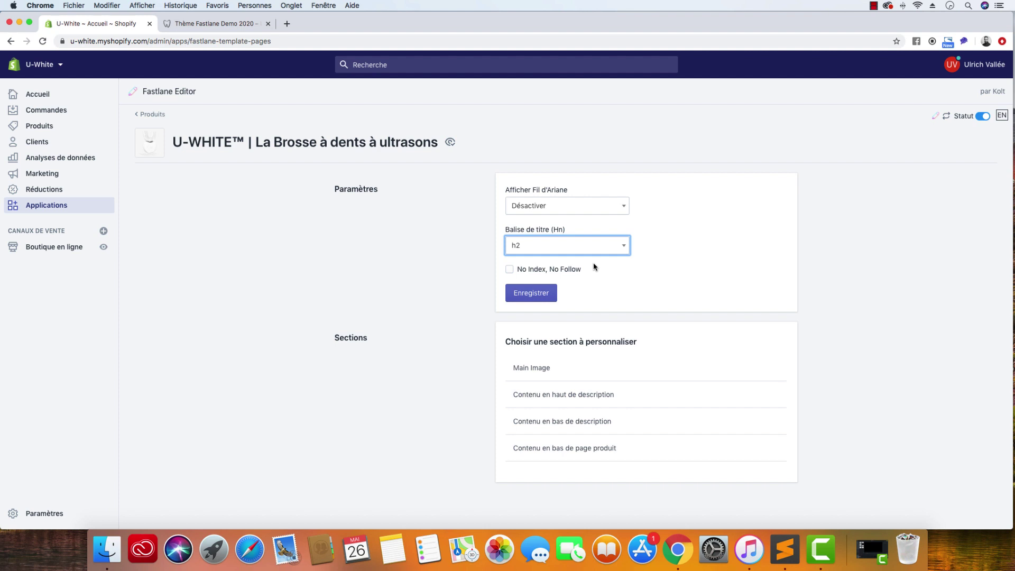
left_click(547, 291)
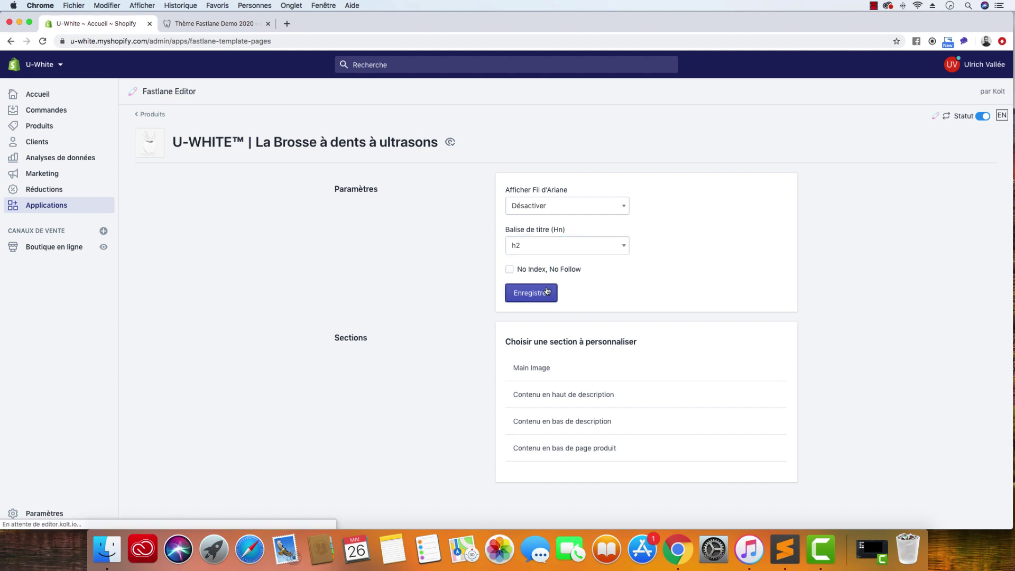
Preview the ultrasonic toothbrush's live product page, examining the content above the description and the product details, and return to the editor.
left_click(450, 142)
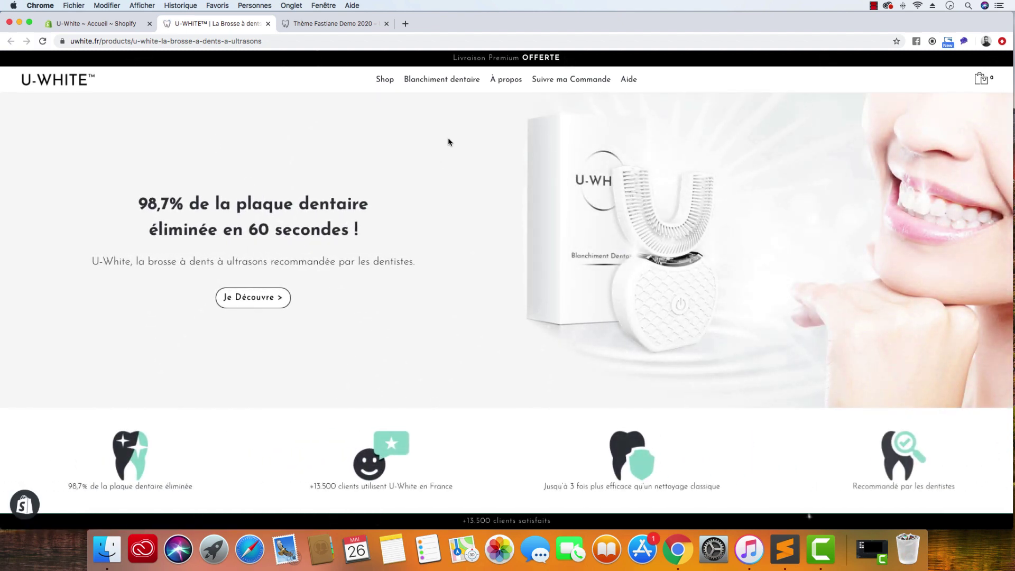
left_click(113, 24)
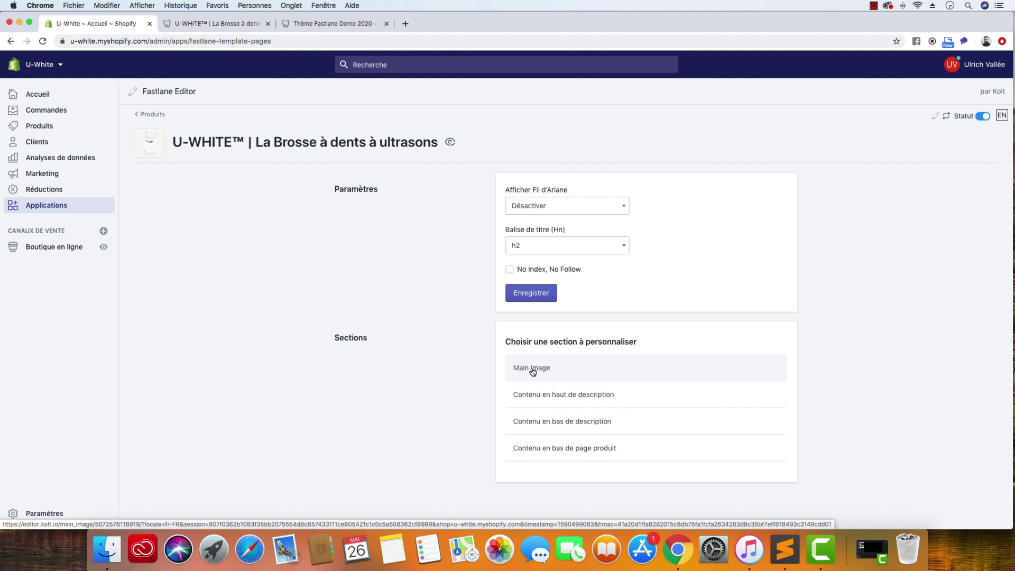
left_click(234, 28)
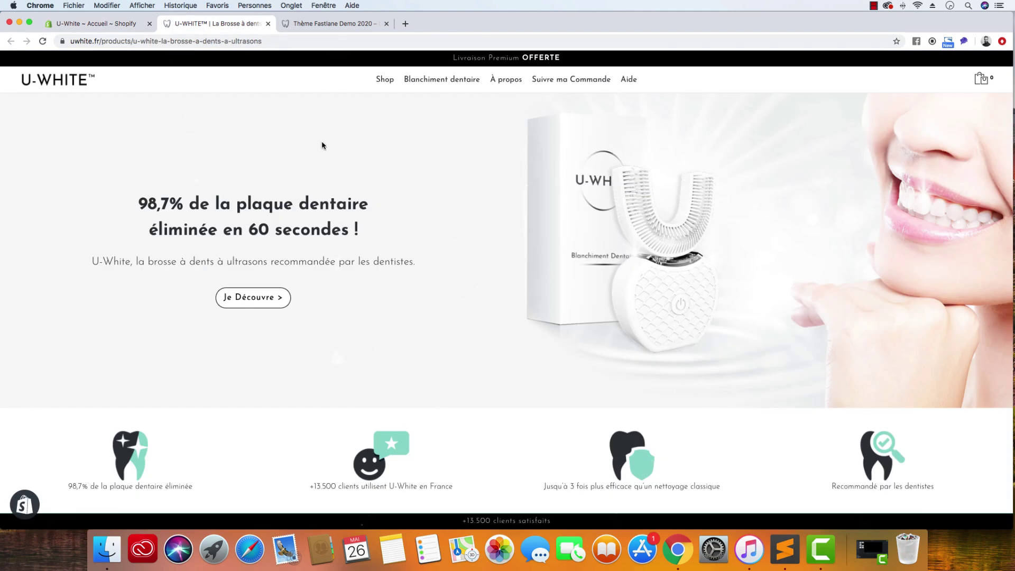
scroll(670, 181, "down", 8)
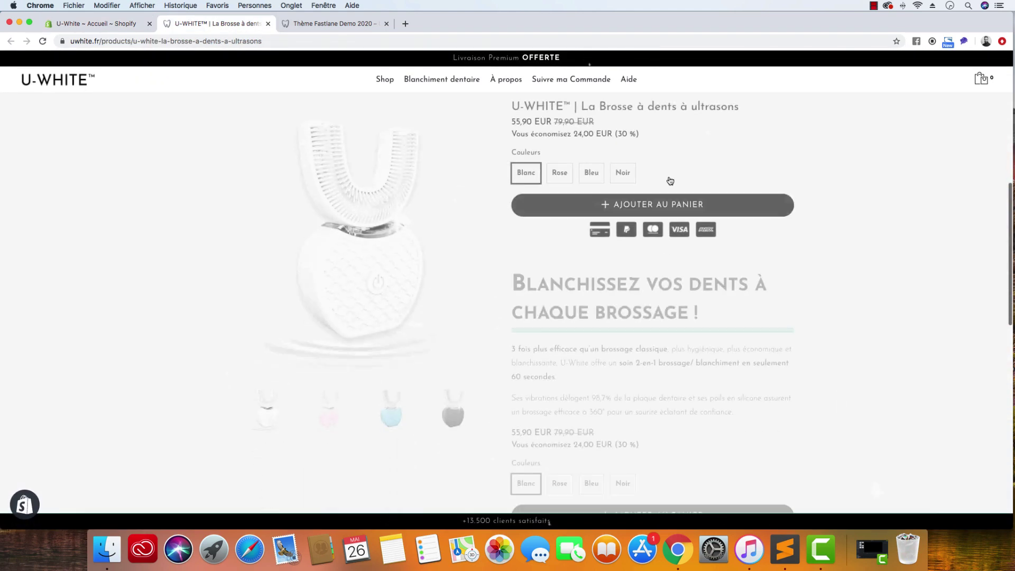
scroll(669, 181, "down", 1)
scroll(551, 267, "up", 2)
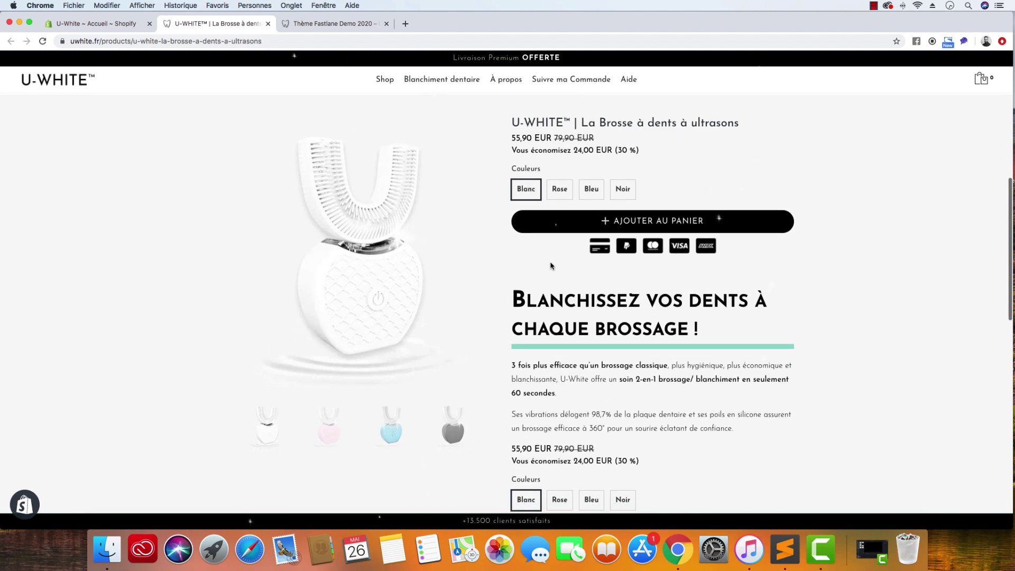
scroll(550, 266, "down", 1)
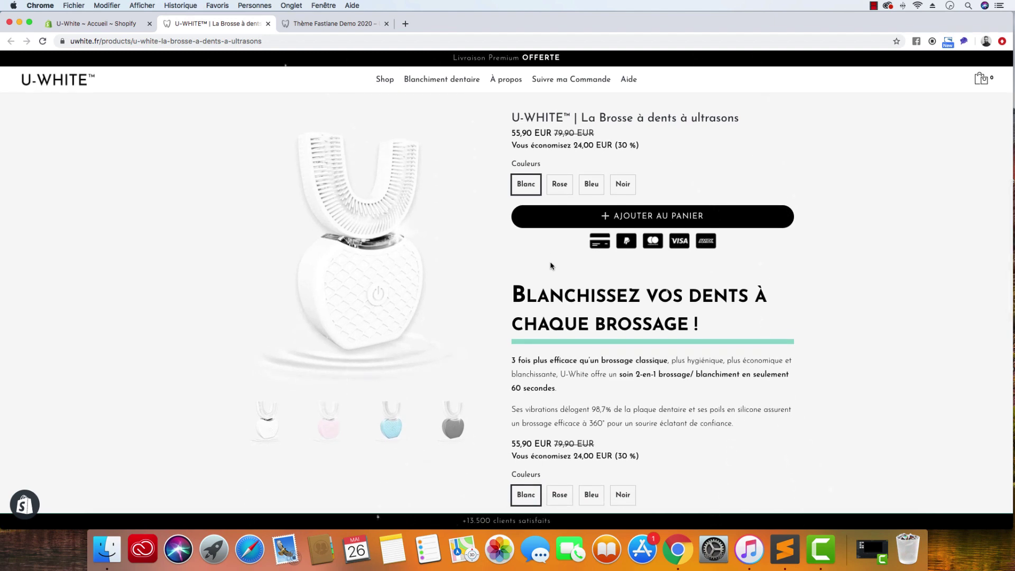
scroll(551, 266, "up", 10)
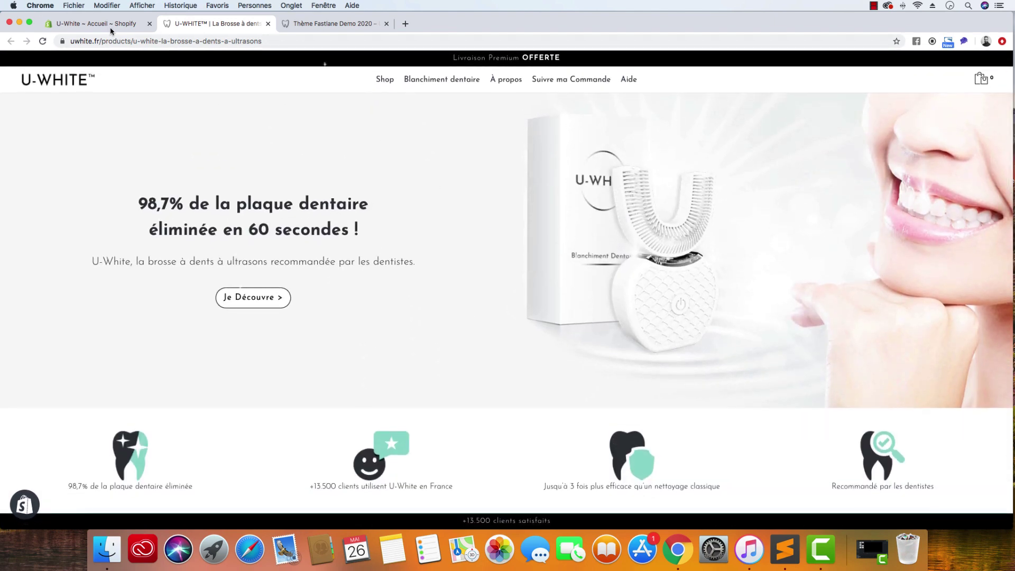
left_click(110, 30)
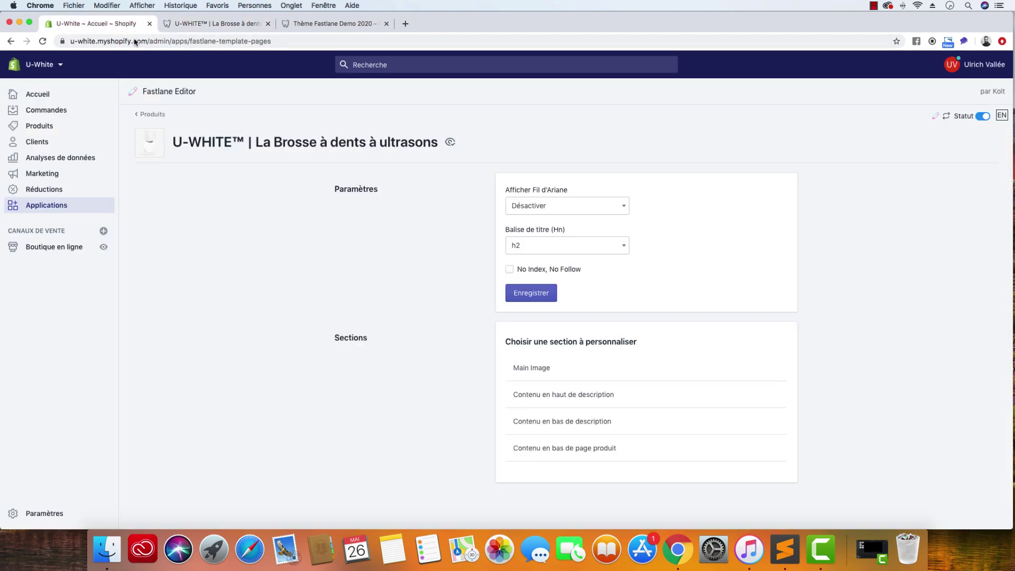
Open the product's "Contenu en haut de description" section and review its grid rows and content preview.
left_click(592, 396)
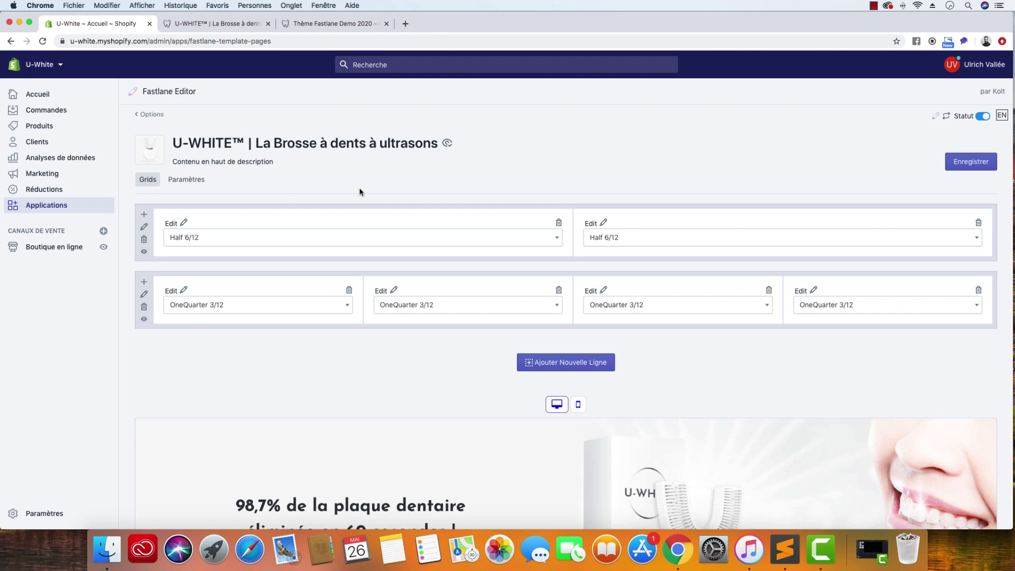
scroll(343, 278, "down", 10)
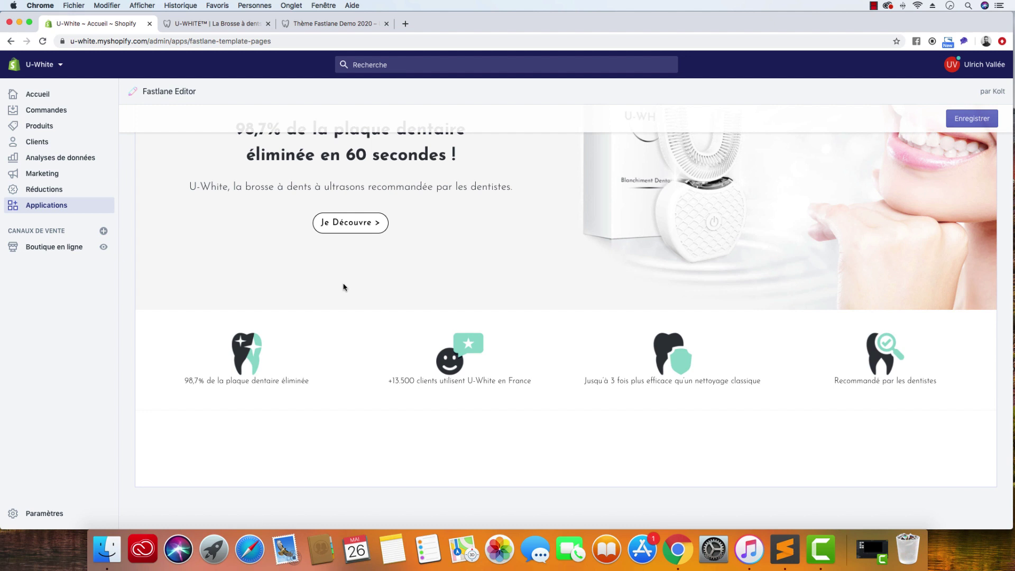
scroll(344, 287, "up", 4)
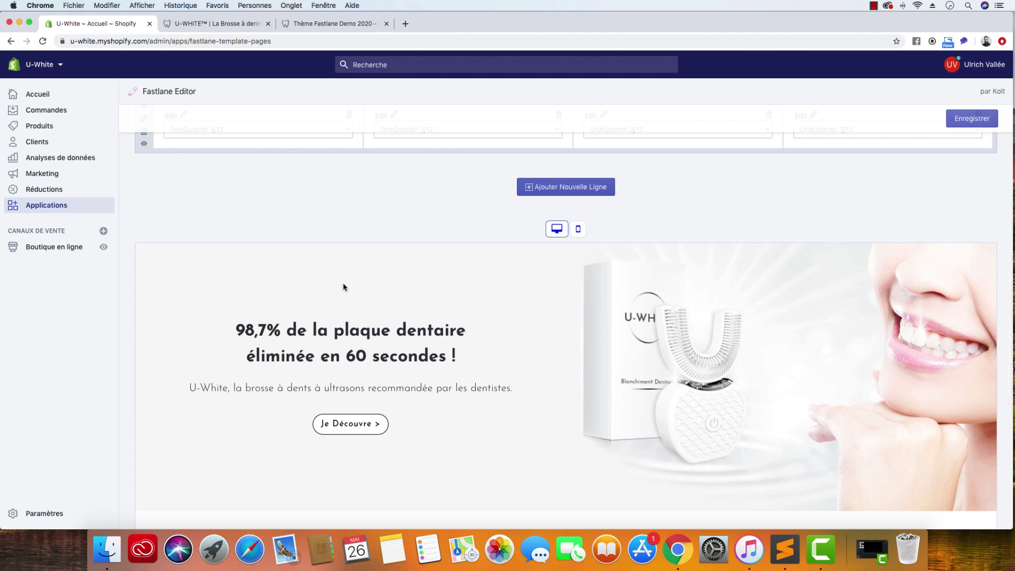
scroll(344, 287, "up", 5)
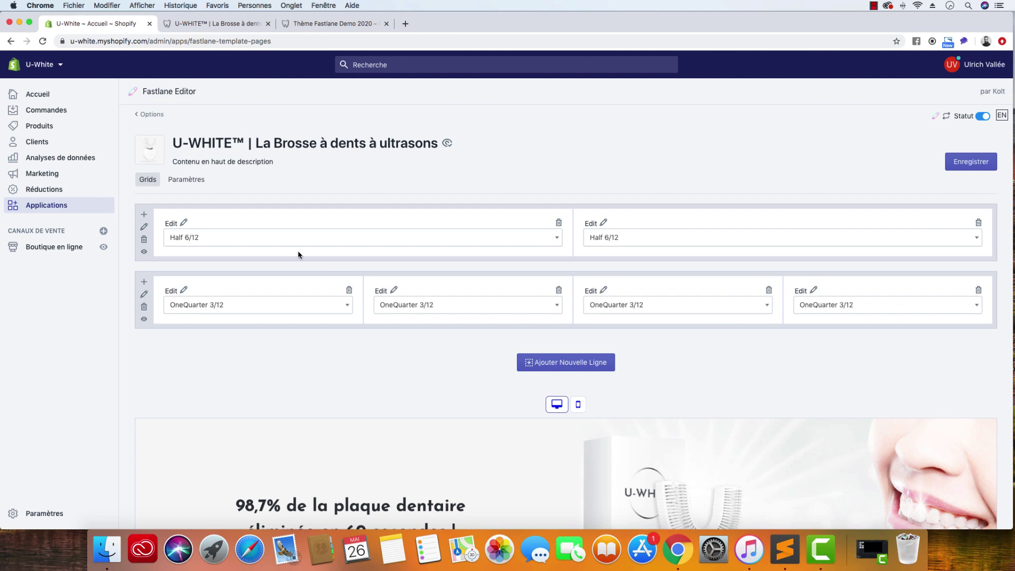
Delete both the four-column icon row and the two-column banner row from the section's grid.
left_click(144, 307)
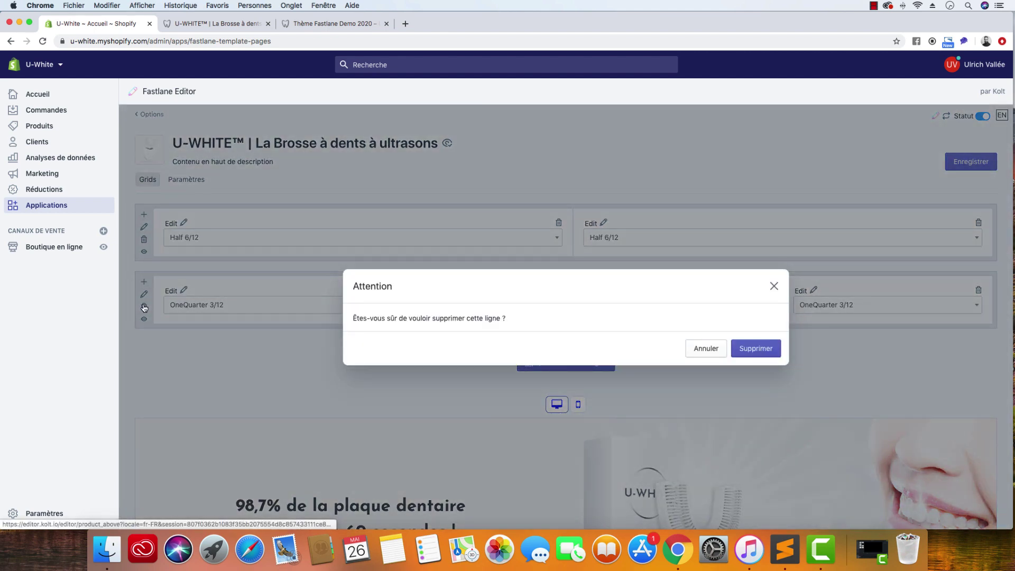
left_click(755, 349)
left_click(144, 239)
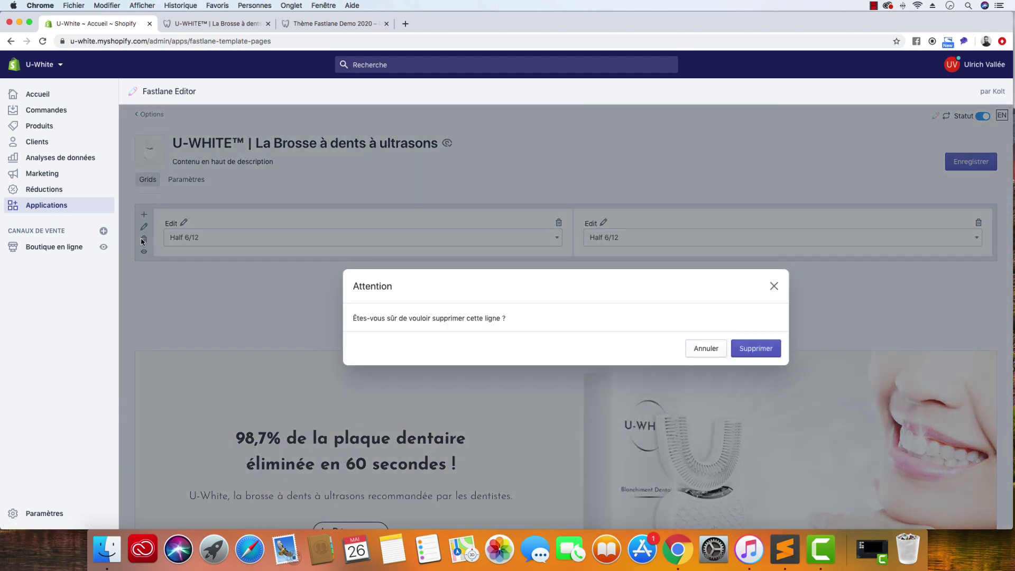
left_click(756, 348)
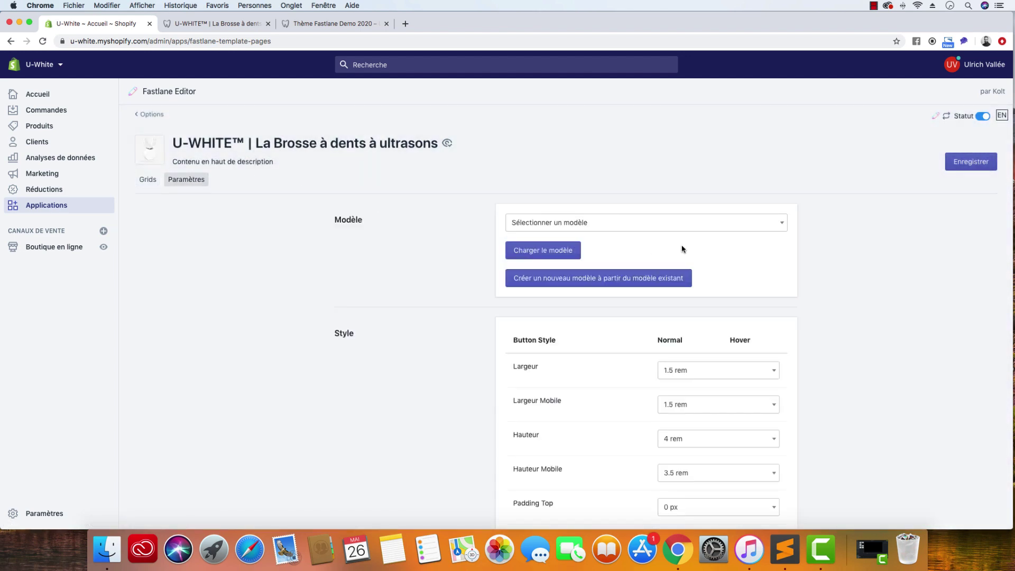
Check which templates are available in the section's settings and save the section.
left_click(662, 224)
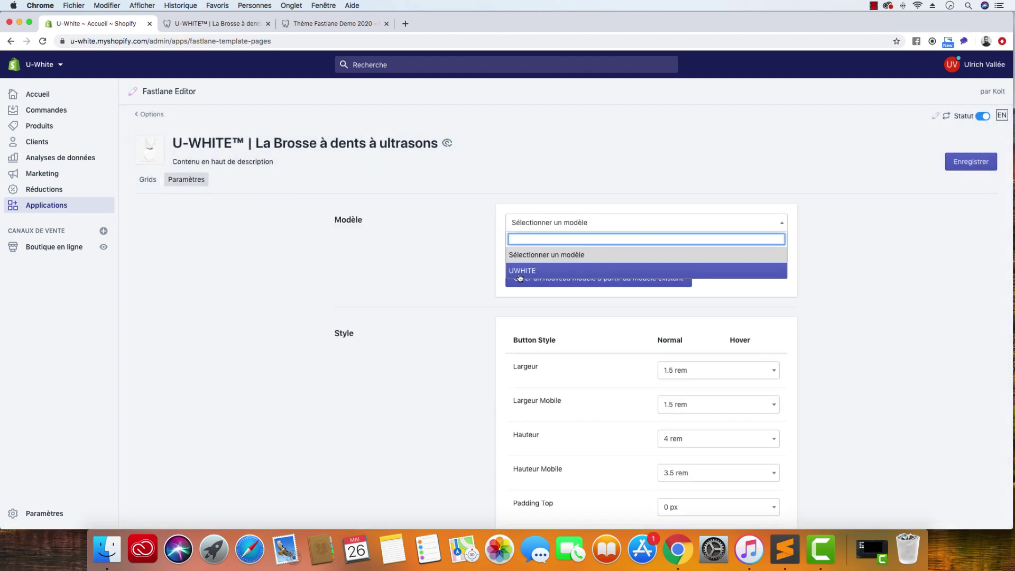
left_click(456, 264)
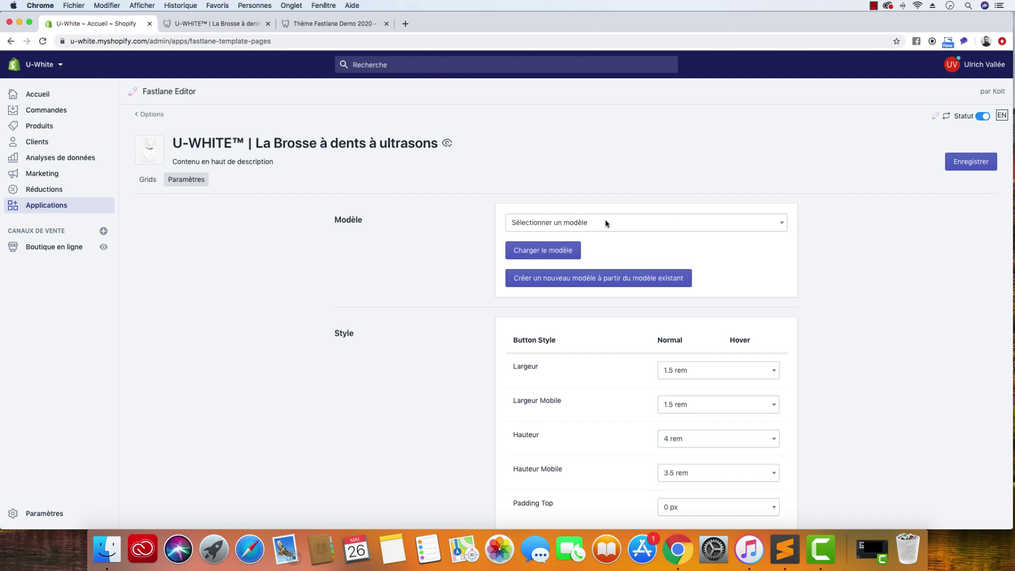
left_click(978, 170)
Examine the section's grid area and its settings for selecting, loading or creating a template.
left_click(142, 184)
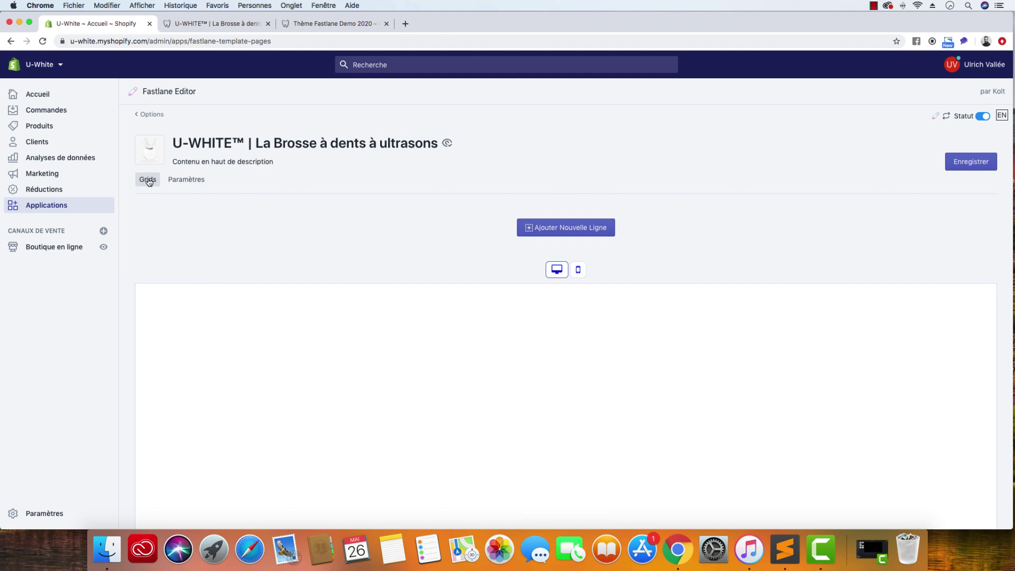
left_click(185, 181)
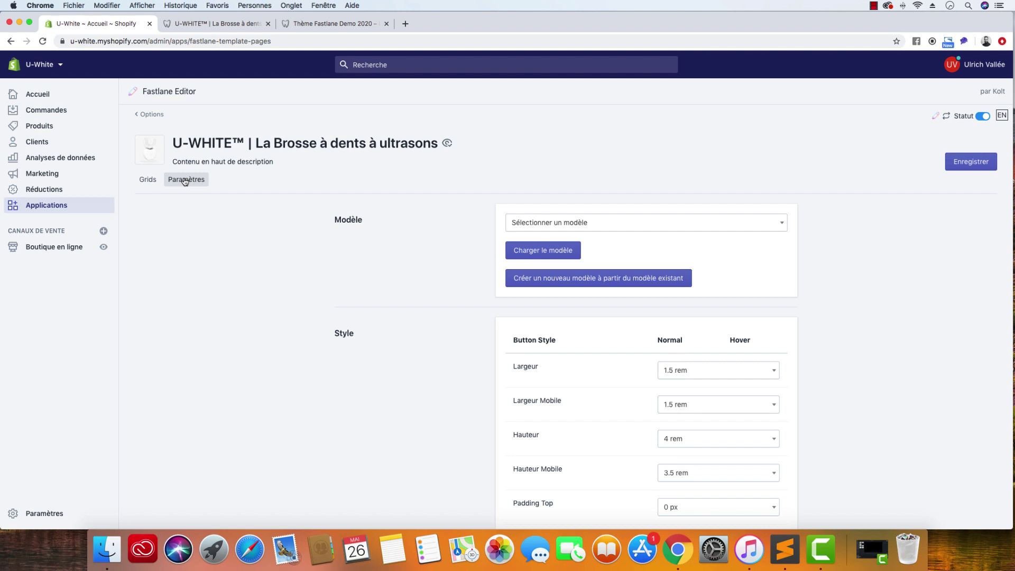
left_click(585, 223)
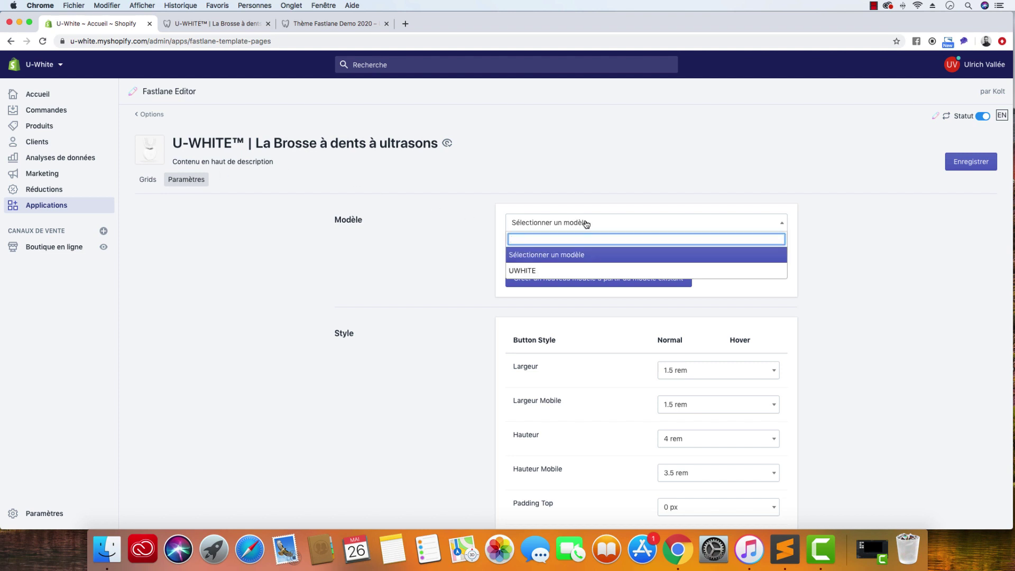
left_click(462, 225)
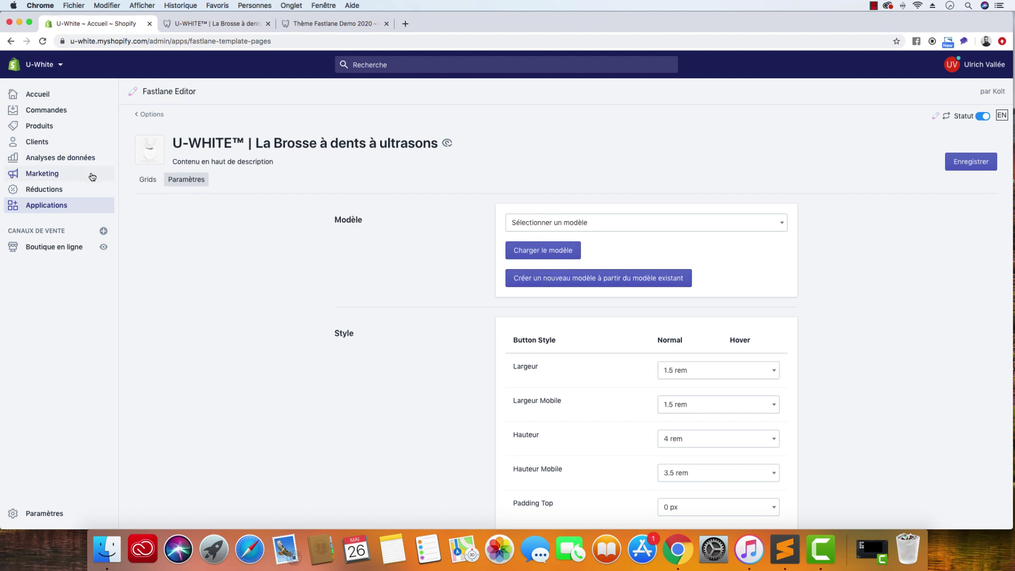
left_click(146, 179)
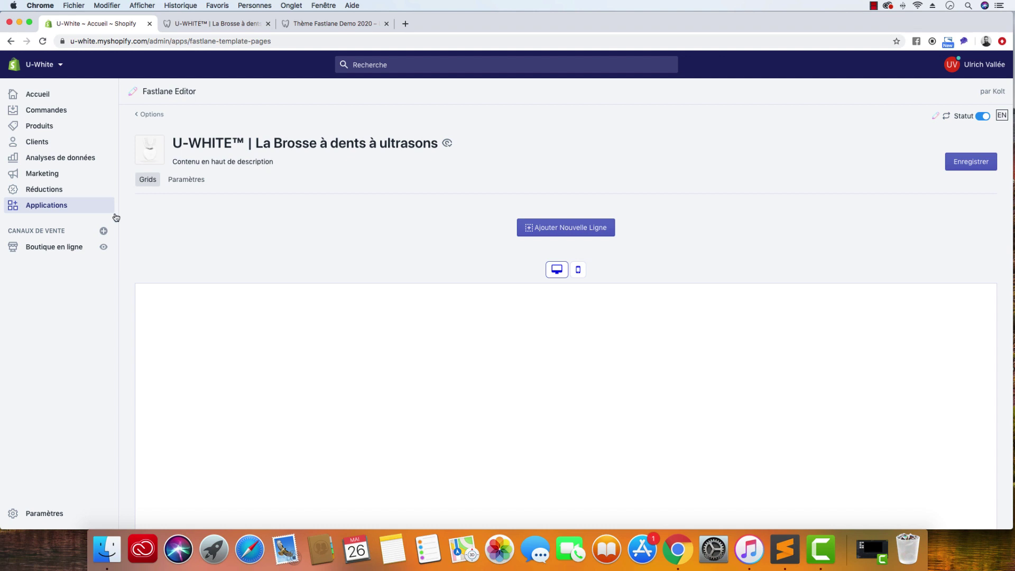
left_click(188, 180)
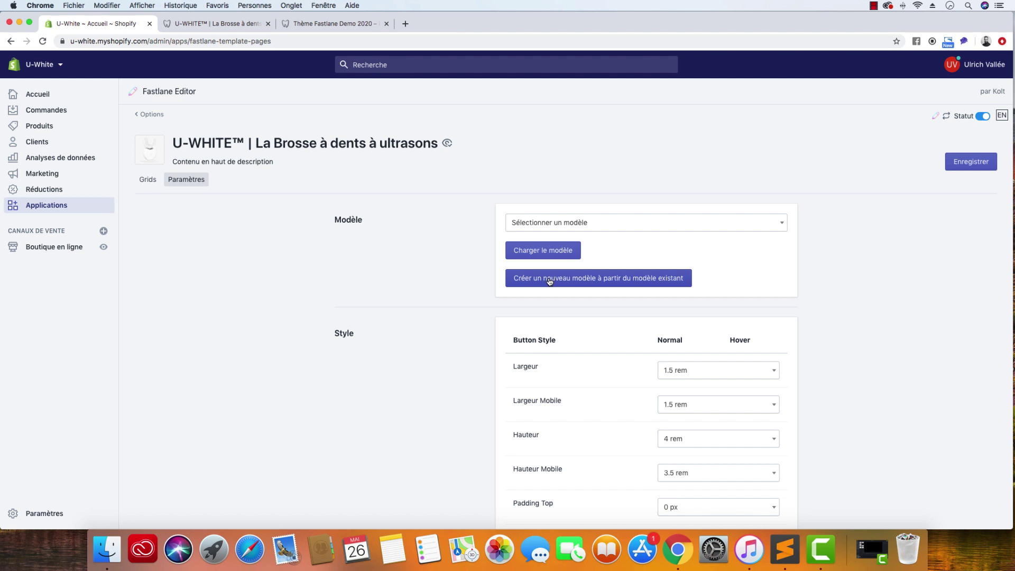
Examine the section's button style settings and compare them with the "Je Découvre >" button on the live product page.
scroll(437, 330, "down", 5)
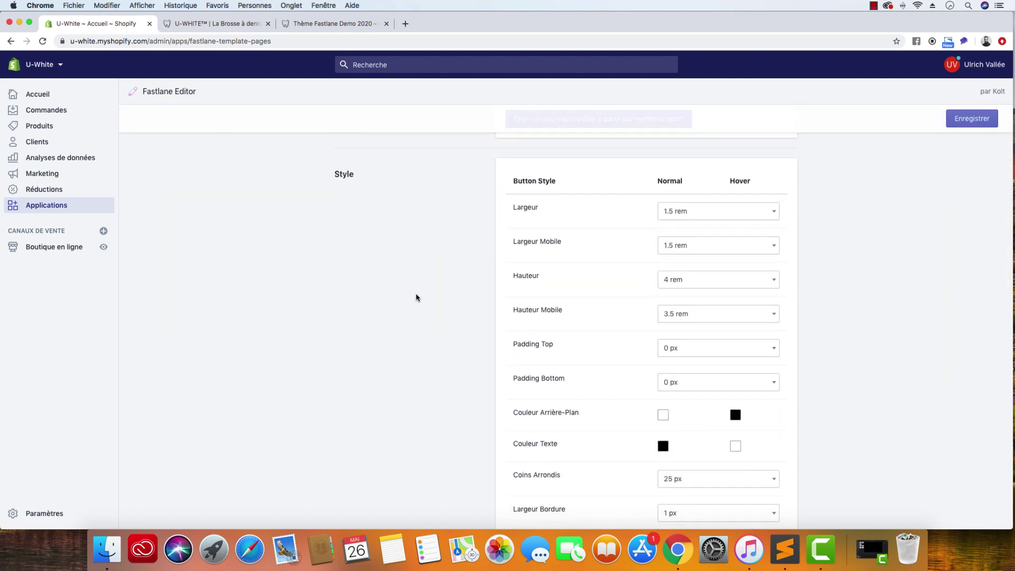
scroll(416, 297, "down", 4)
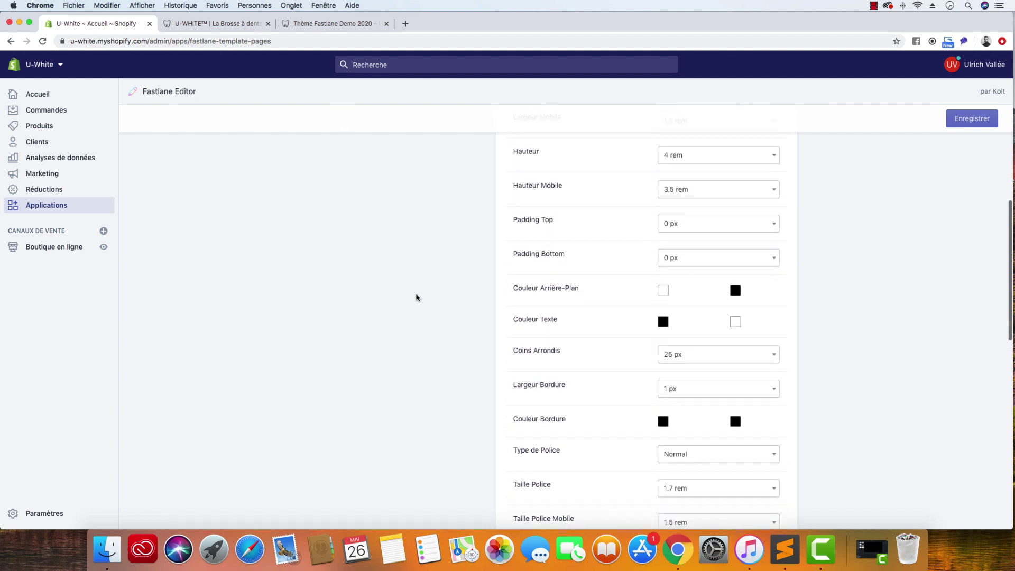
scroll(416, 297, "up", 3)
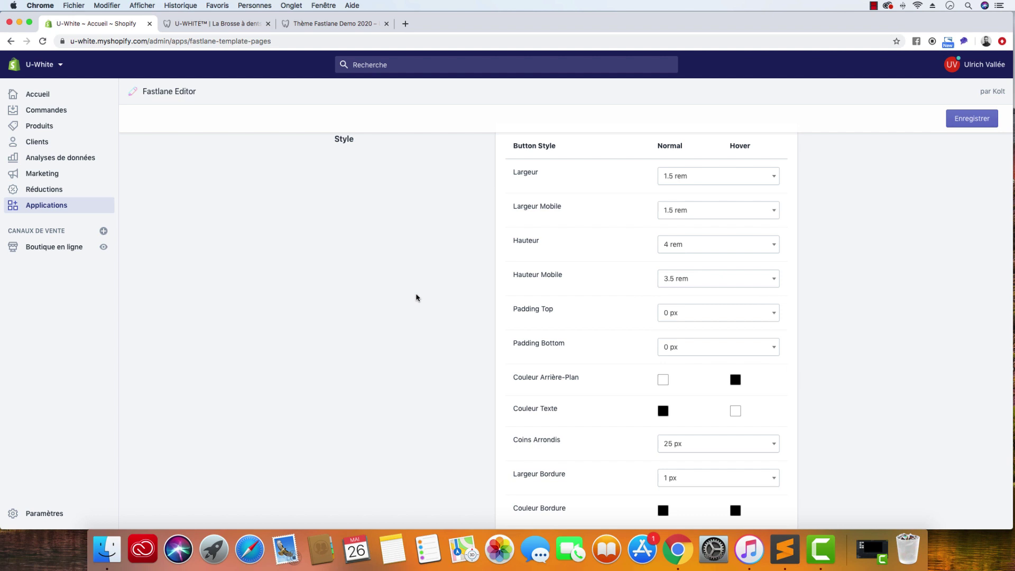
scroll(416, 298, "up", 5)
key("ctrl+Tab")
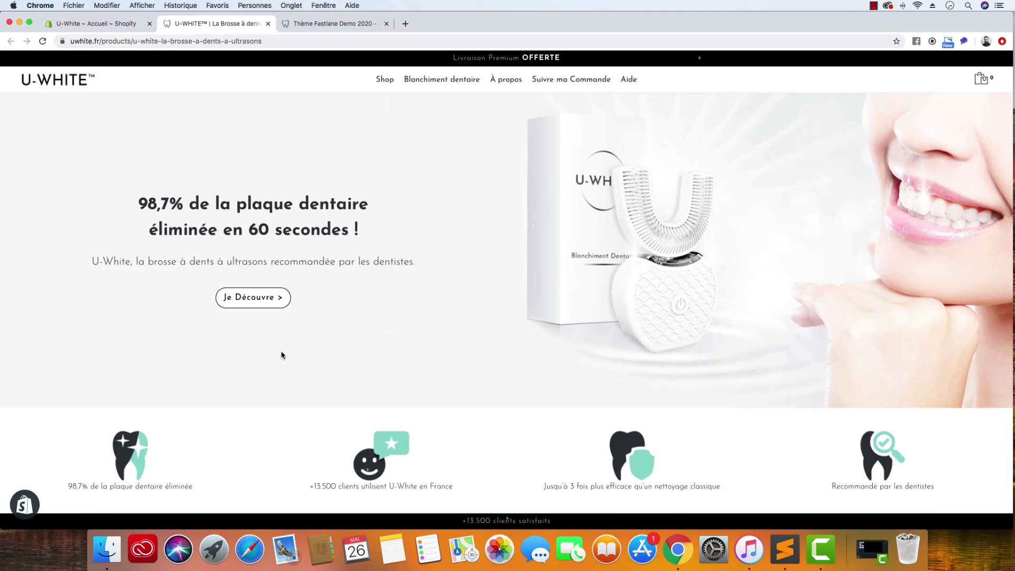
left_click(264, 306)
scroll(287, 359, "up", 10)
left_click(106, 23)
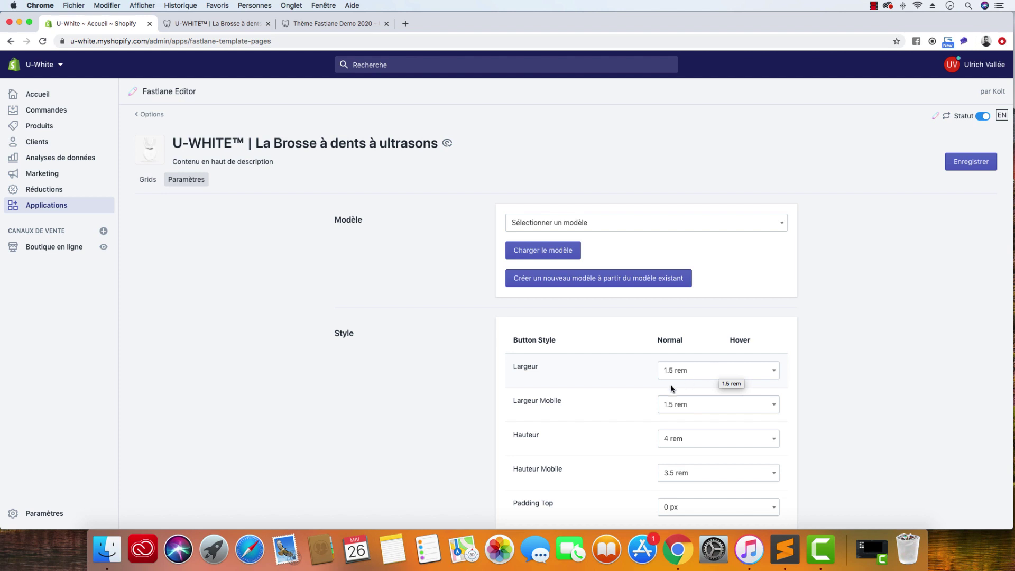
Review the Normal and Hover columns of the button style settings against the live page's banner button.
scroll(687, 412, "down", 3)
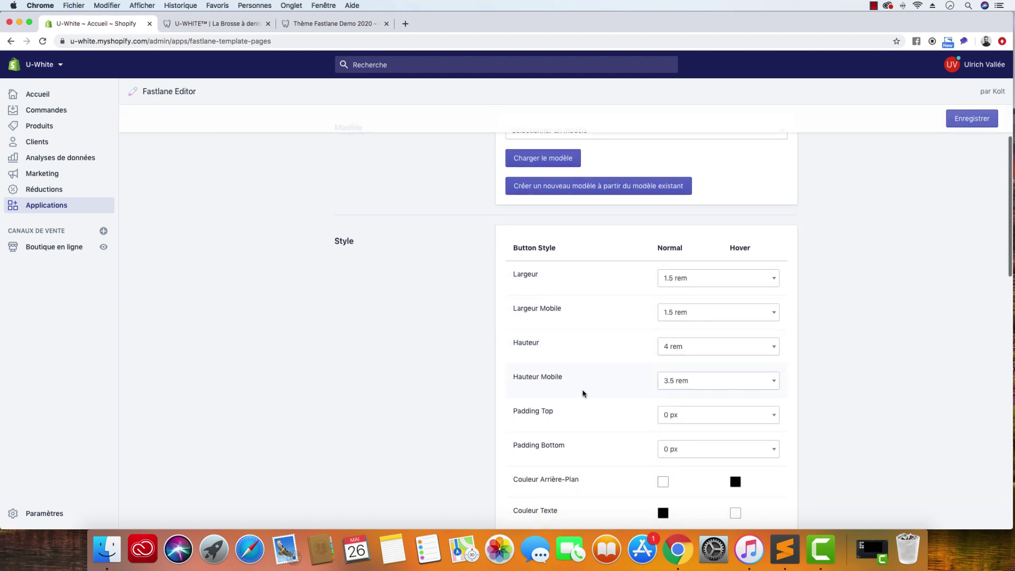
scroll(583, 392, "down", 1)
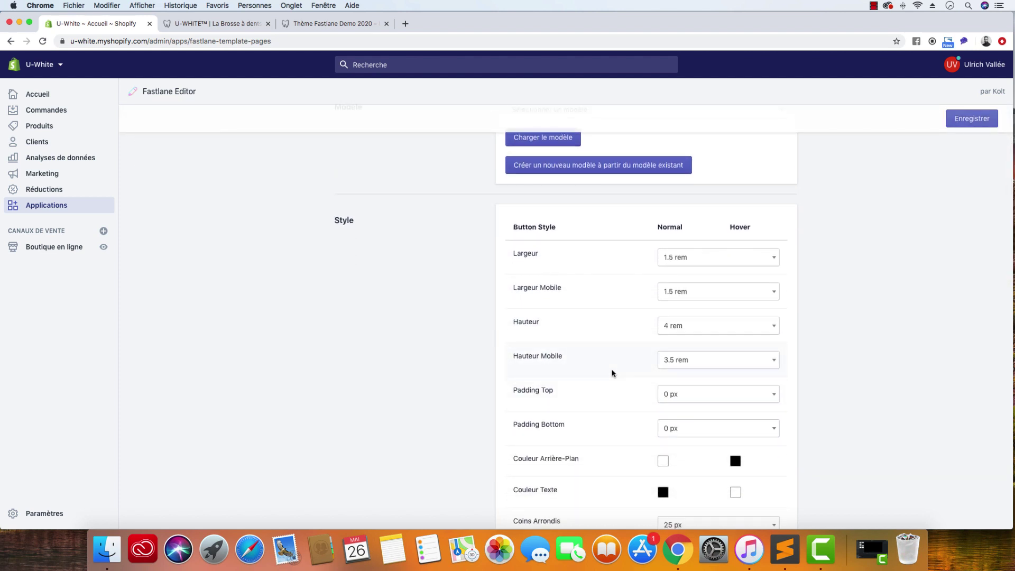
scroll(261, 294, "up", 4)
scroll(523, 366, "down", 6)
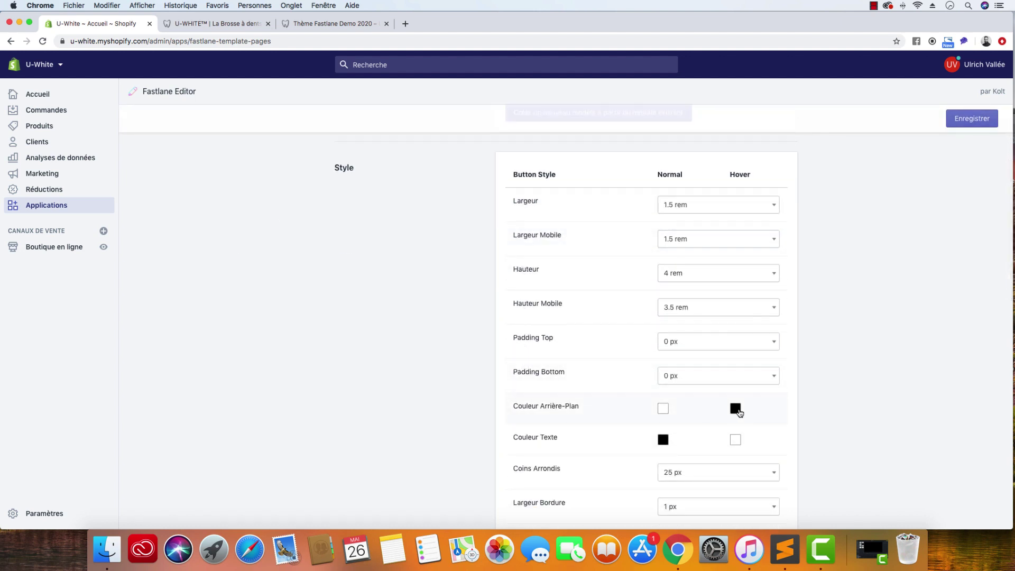
left_click_drag(728, 179, 759, 179)
left_click(164, 24)
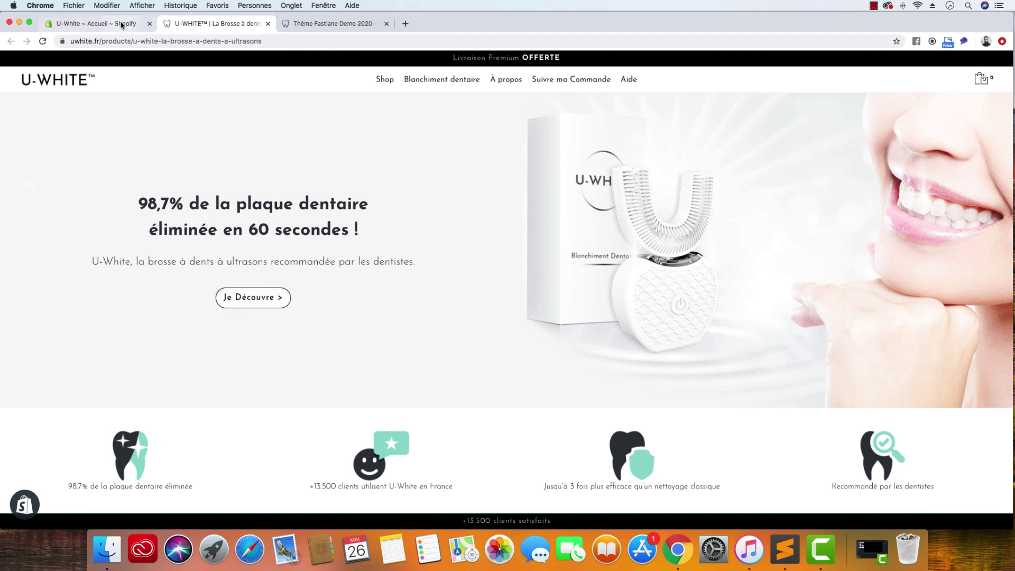
left_click(93, 23)
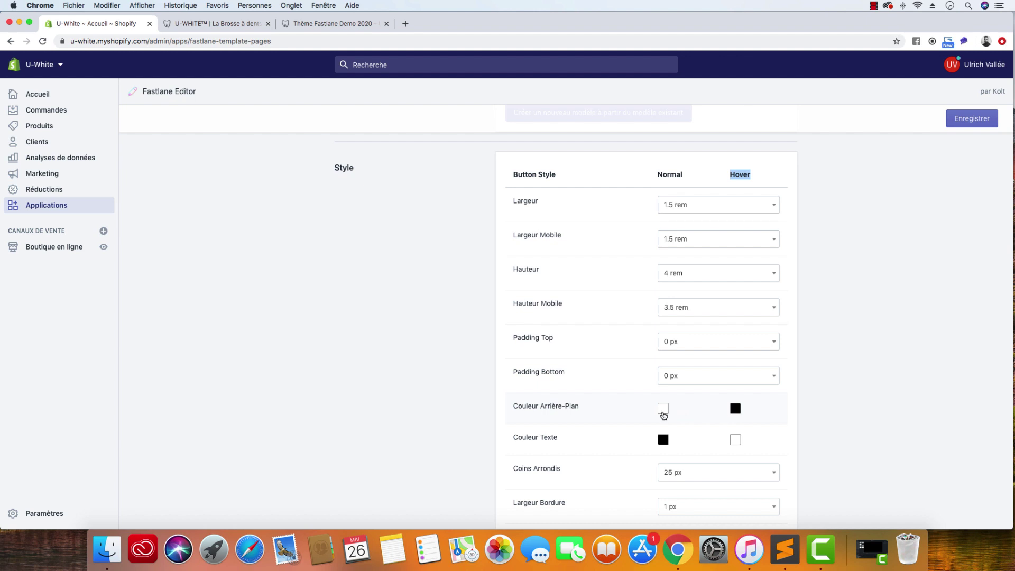
Make the button's Normal background colour (Couleur Arrière-Plan) fully transparent and save the colour.
left_click(663, 412)
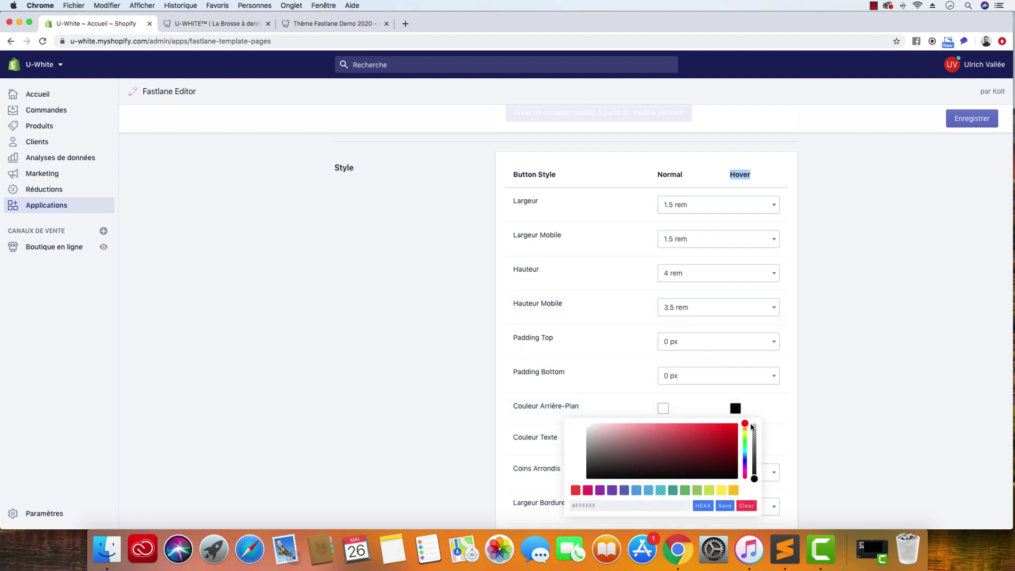
mouse_move(755, 478)
left_mouse_down()
mouse_move(754, 426)
mouse_move(754, 478)
left_mouse_up()
left_click_drag(754, 476, 759, 416)
left_click(725, 506)
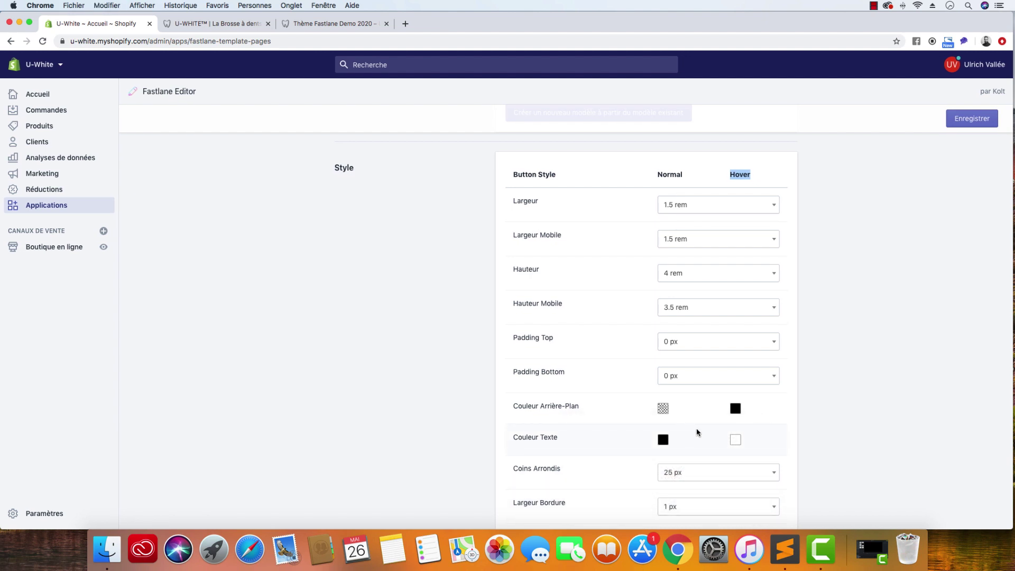
scroll(697, 429, "up", 5)
scroll(697, 429, "down", 3)
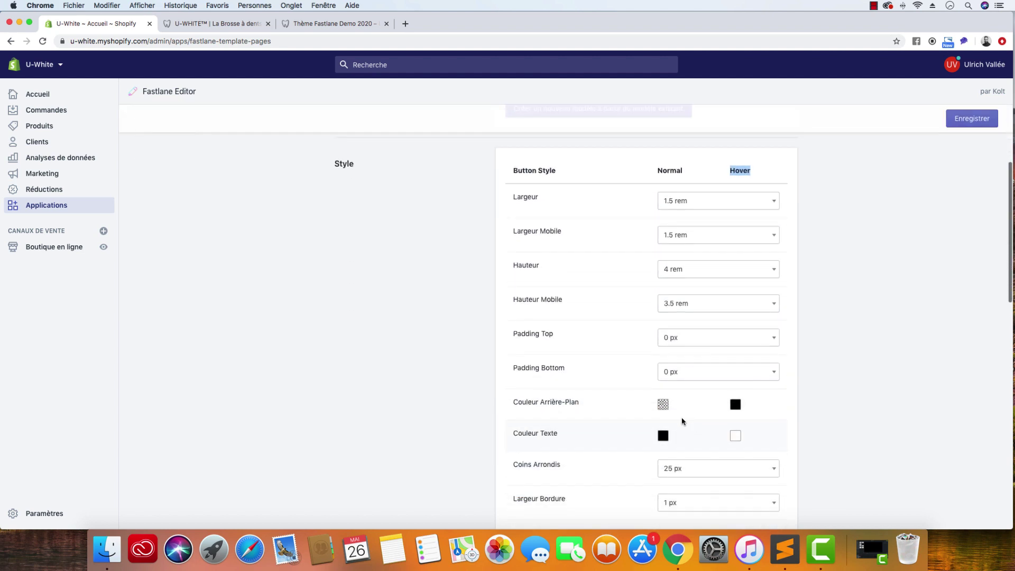
Restore the button's Normal background colour to fully opaque white, #FFFFFF, and save the colour.
left_click(665, 406)
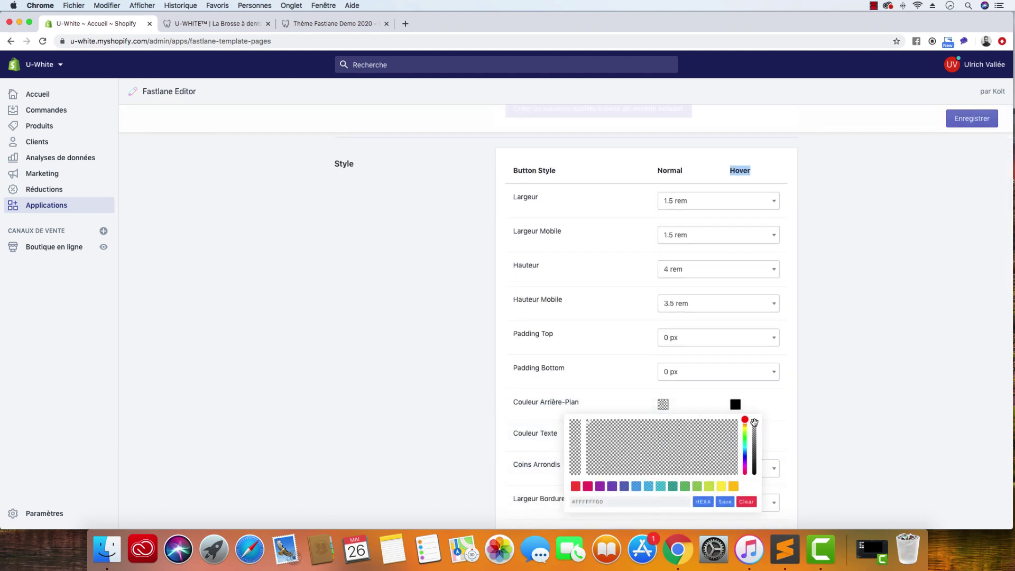
left_click_drag(755, 421, 753, 484)
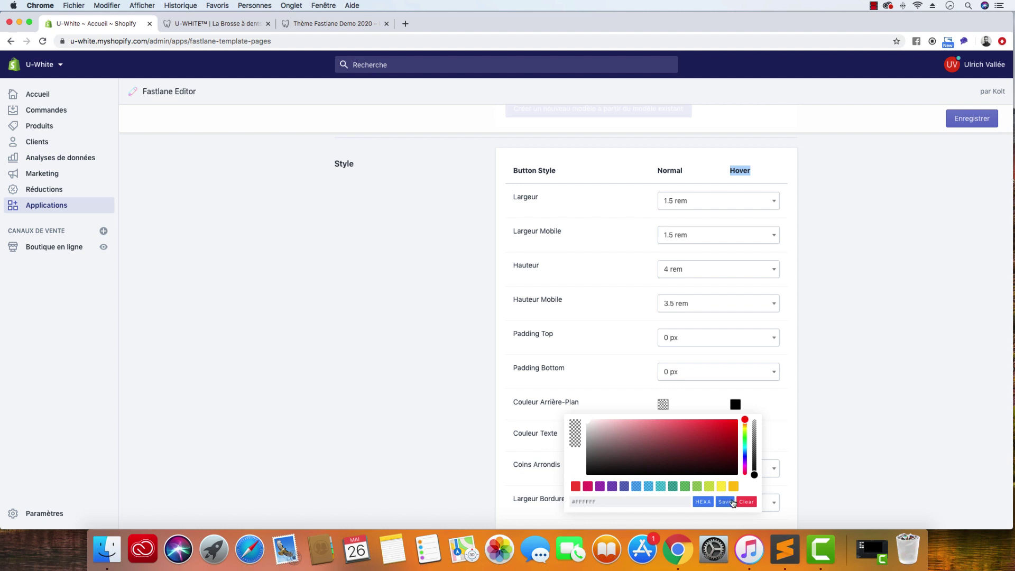
left_click(731, 502)
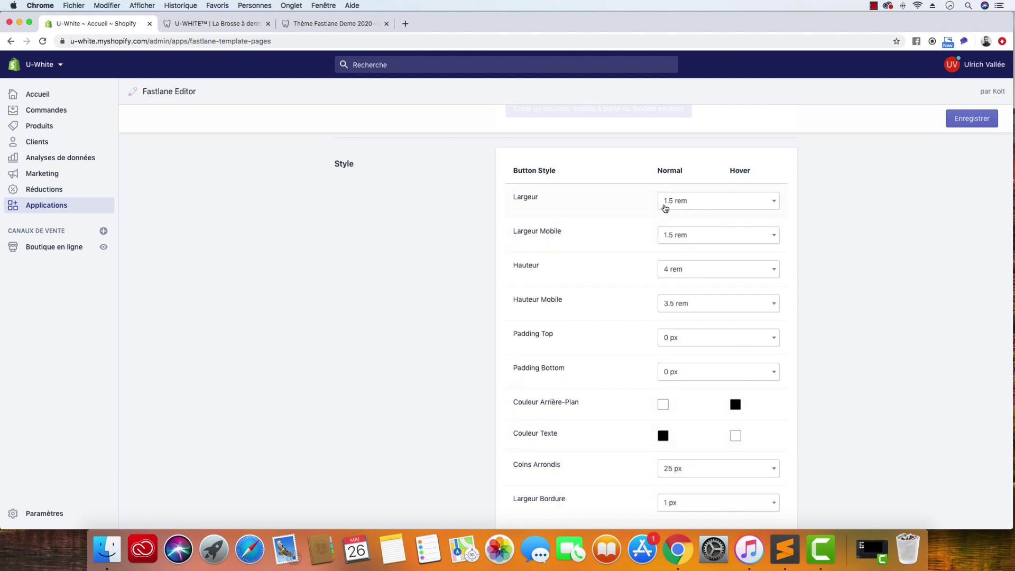
Examine the button's rounded corner, border and font settings, comparing them with the button on the live product page.
scroll(754, 424, "down", 3)
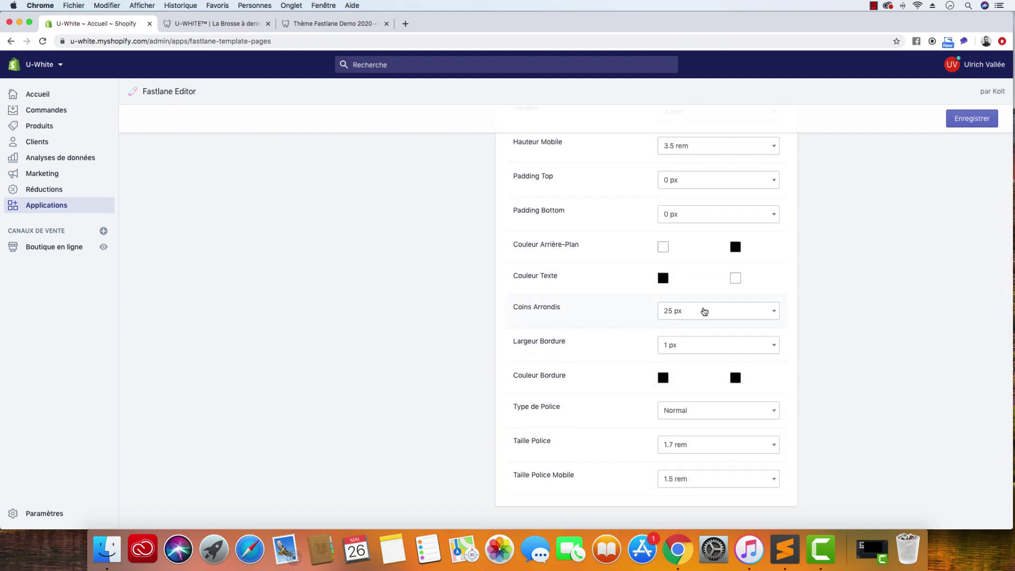
left_click(230, 25)
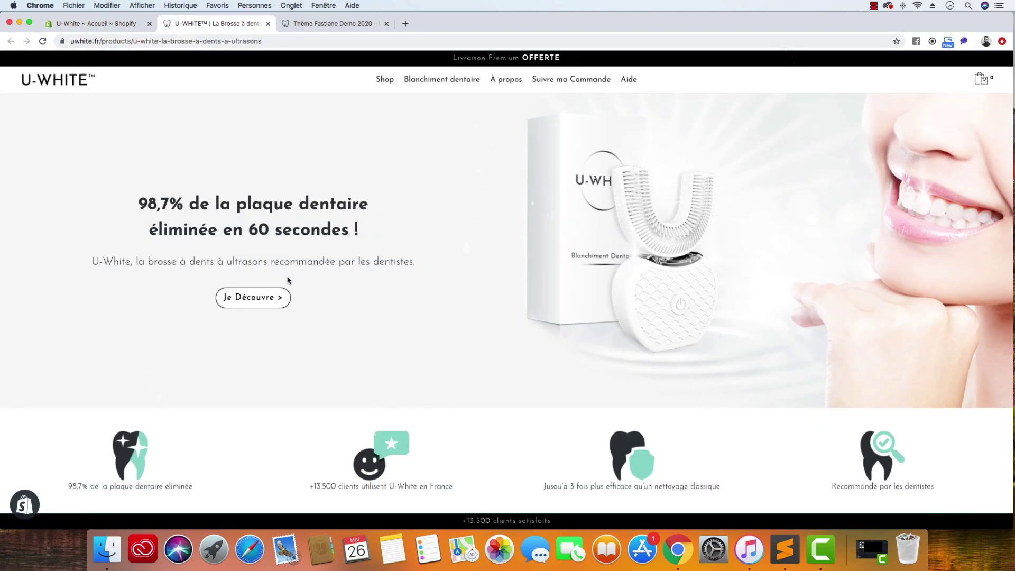
left_click(126, 27)
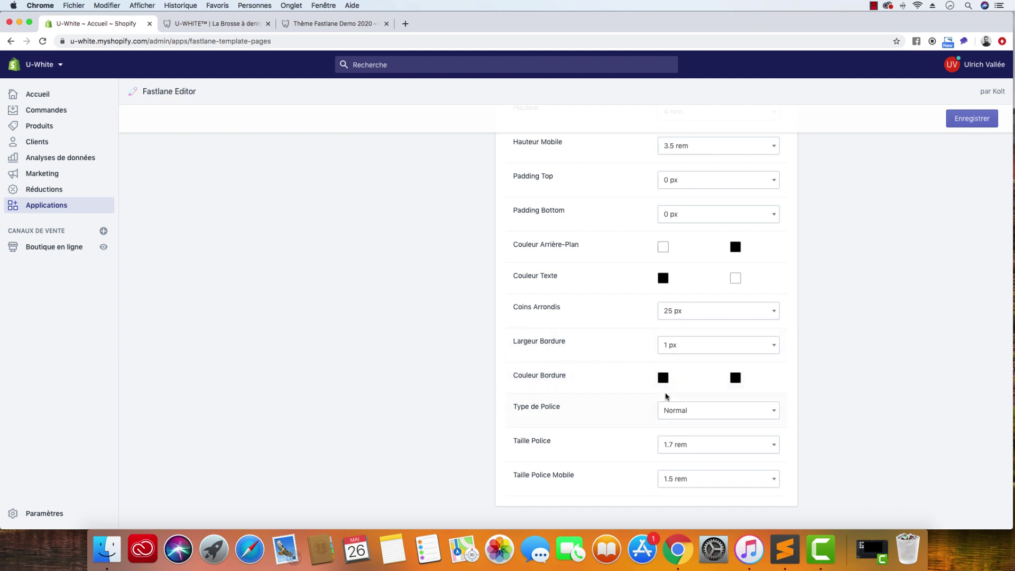
scroll(755, 371, "up", 1)
scroll(755, 371, "up", 6)
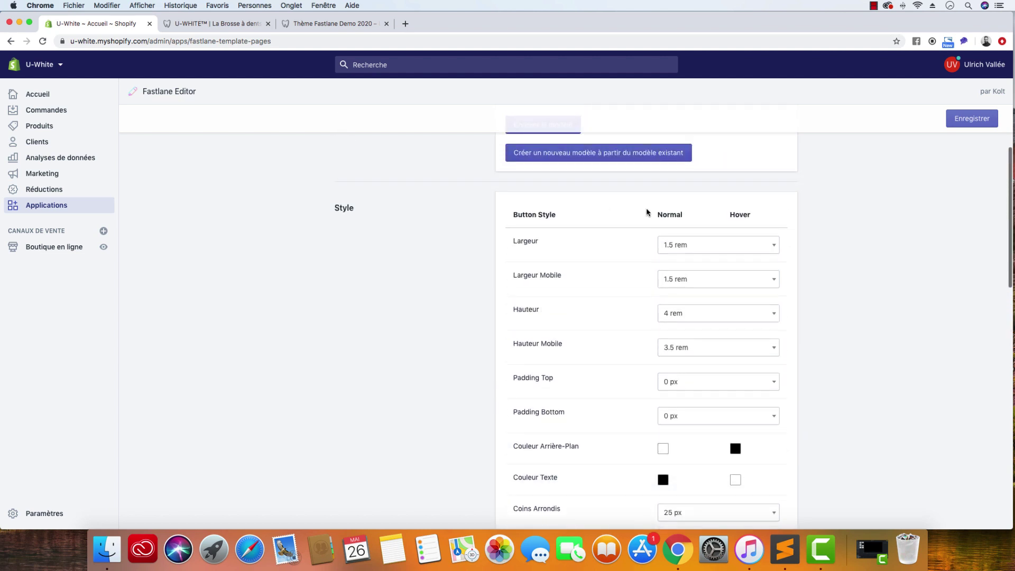
scroll(763, 364, "down", 10)
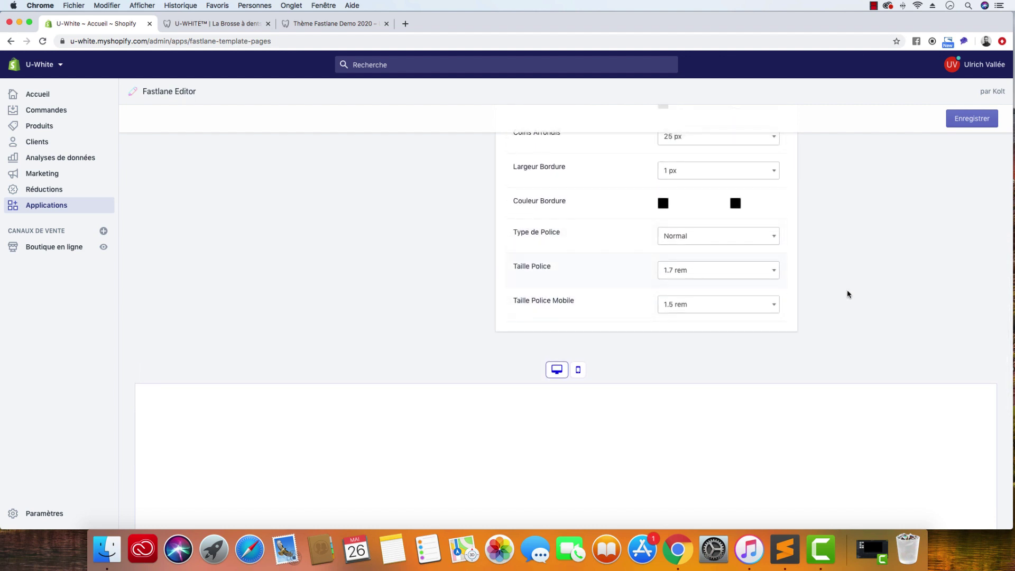
scroll(924, 323, "up", 13)
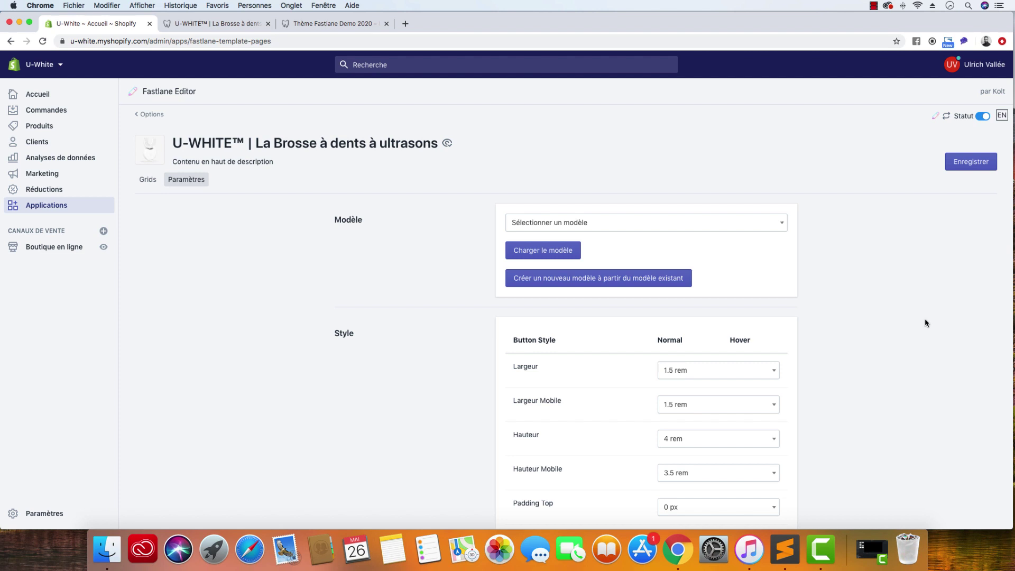
Examine the preview area below the style settings, switching it to the mobile view and back to desktop.
scroll(351, 323, "down", 15)
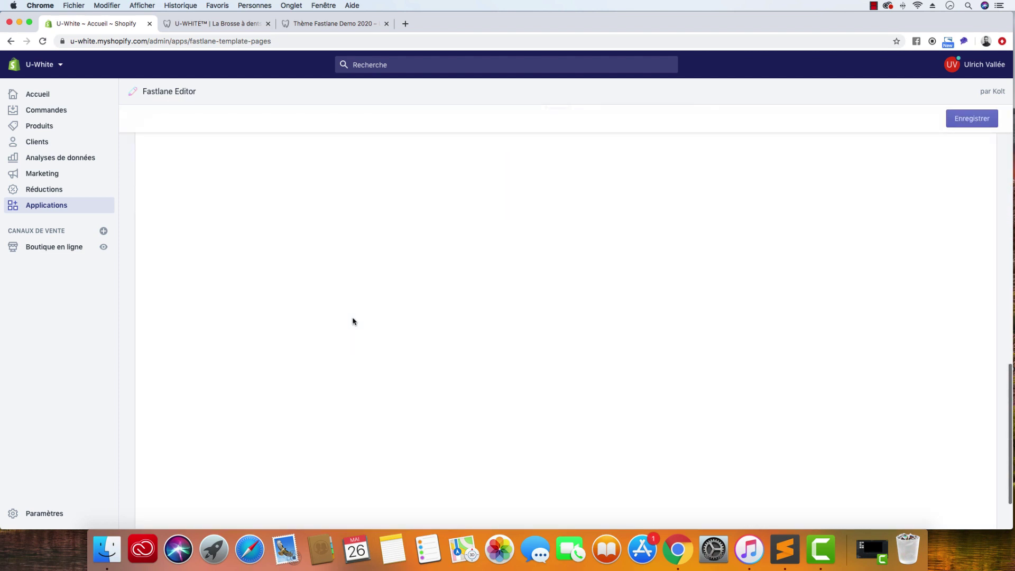
scroll(352, 321, "up", 15)
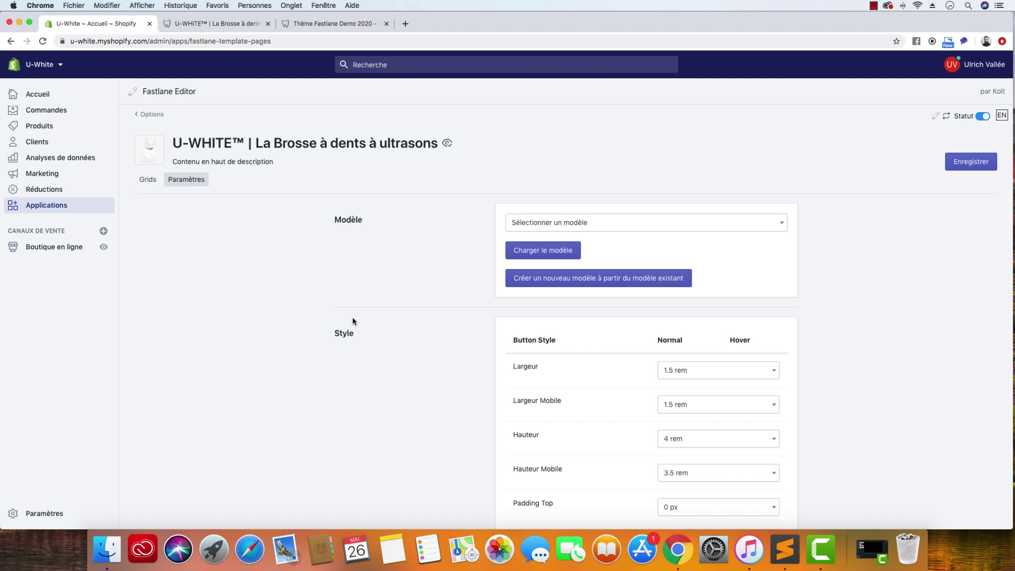
scroll(354, 320, "down", 4)
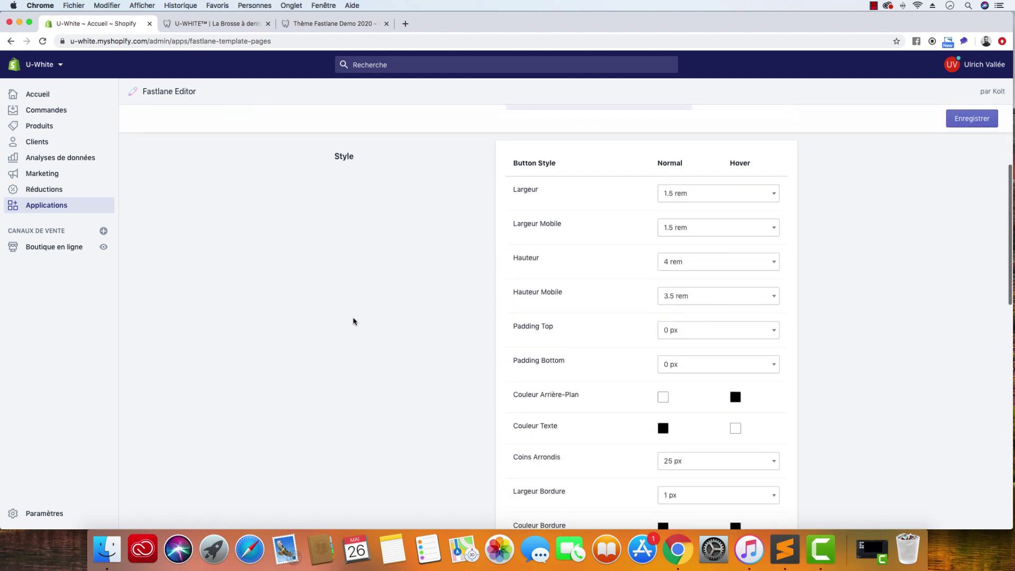
scroll(353, 320, "down", 9)
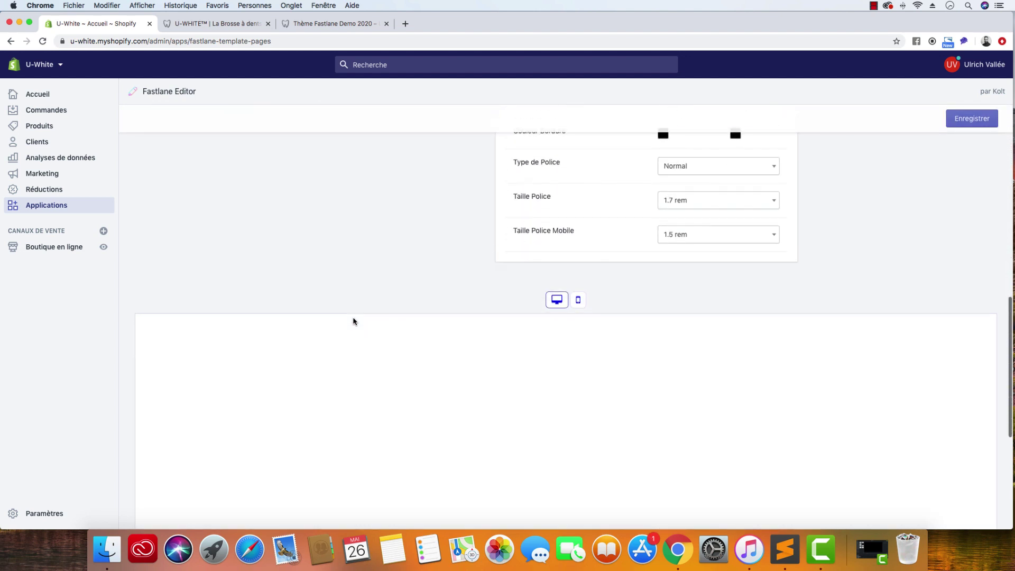
scroll(367, 315, "down", 2)
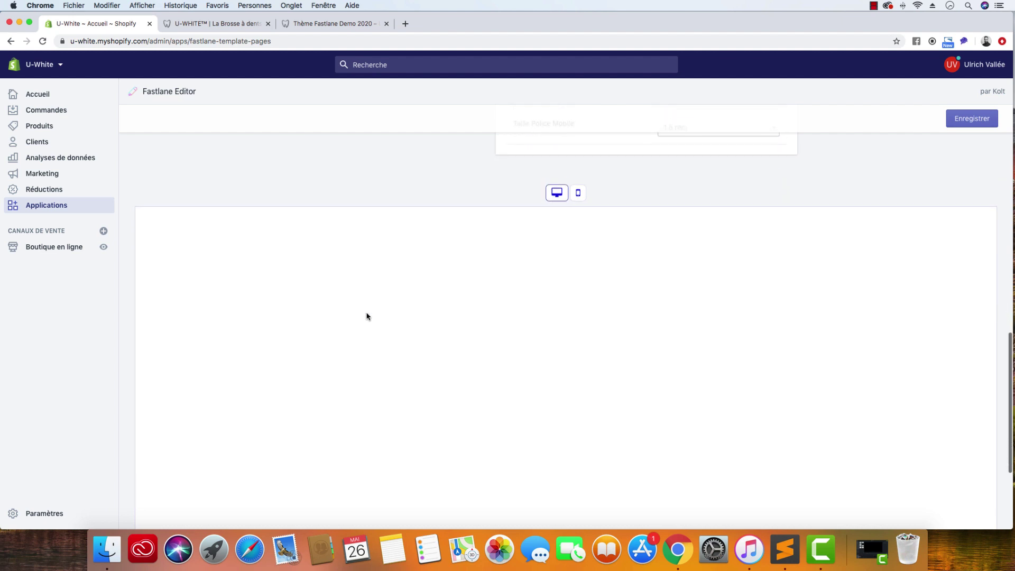
scroll(367, 316, "up", 2)
scroll(367, 316, "down", 2)
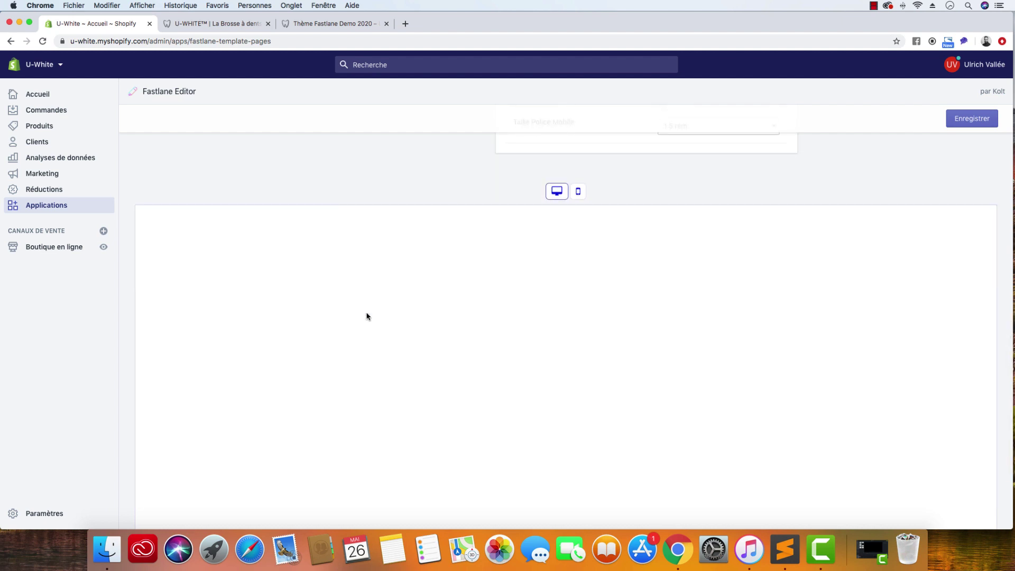
scroll(367, 315, "down", 2)
scroll(367, 315, "up", 3)
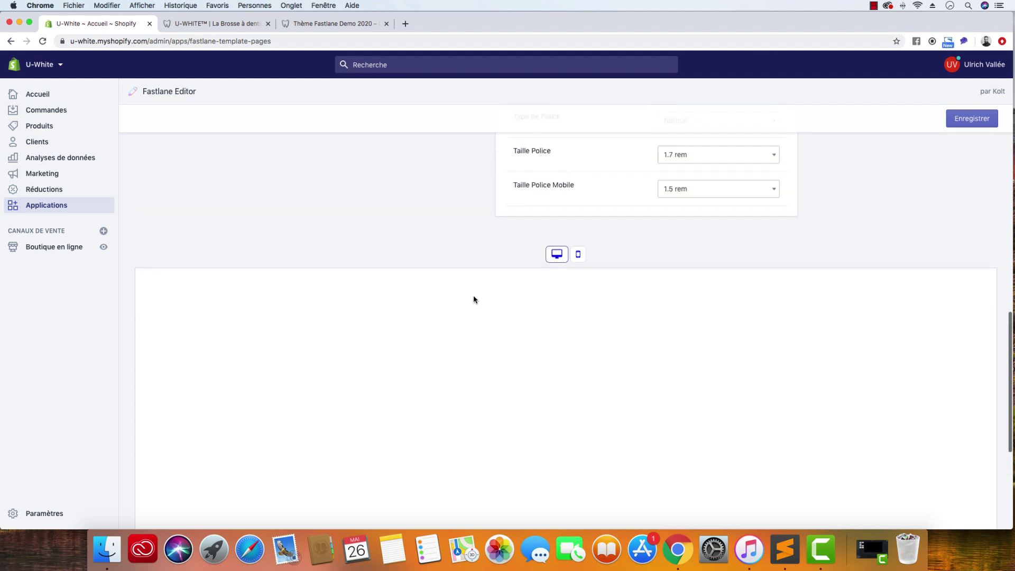
left_click(578, 254)
left_click(557, 254)
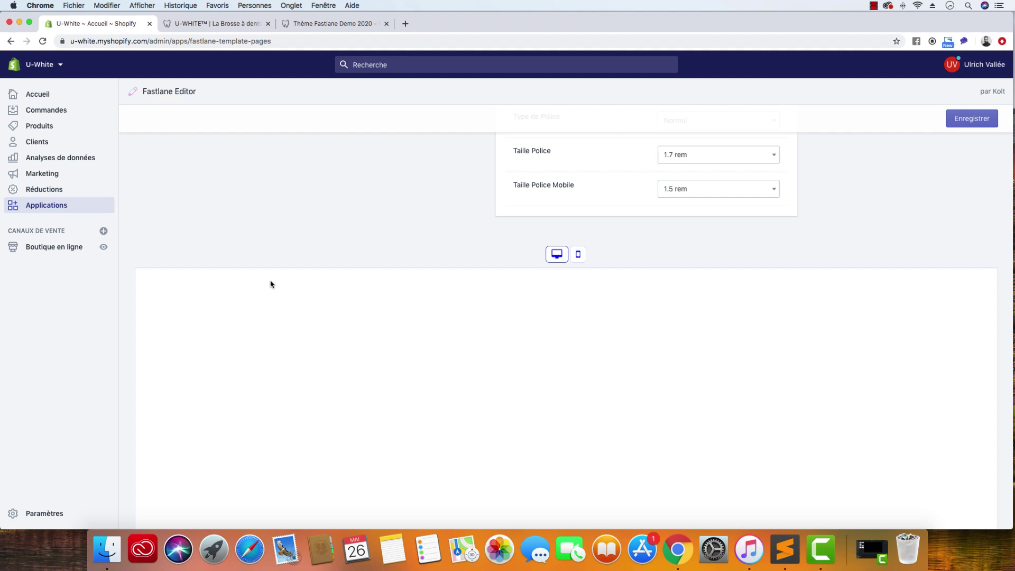
scroll(270, 285, "up", 10)
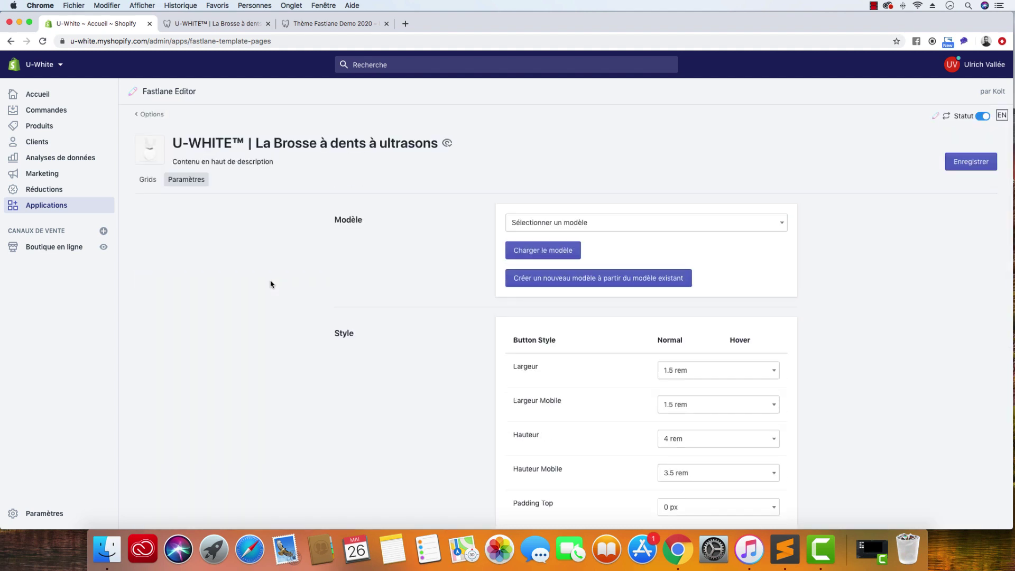
Check the live product page's banner and icon row for reference and add a new empty row to the section's grid.
left_click(145, 181)
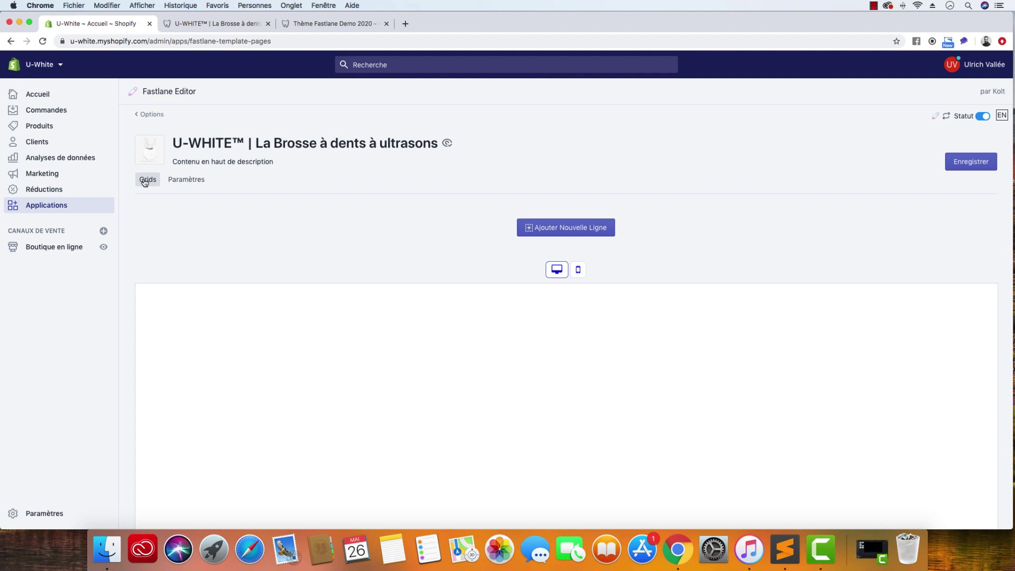
left_click(216, 24)
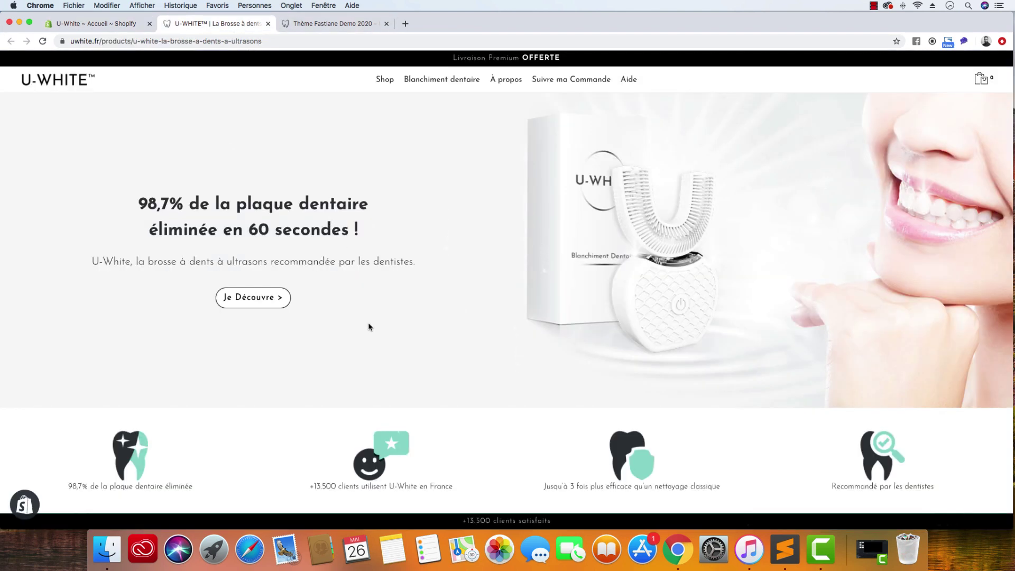
scroll(368, 328, "down", 5)
scroll(317, 238, "up", 5)
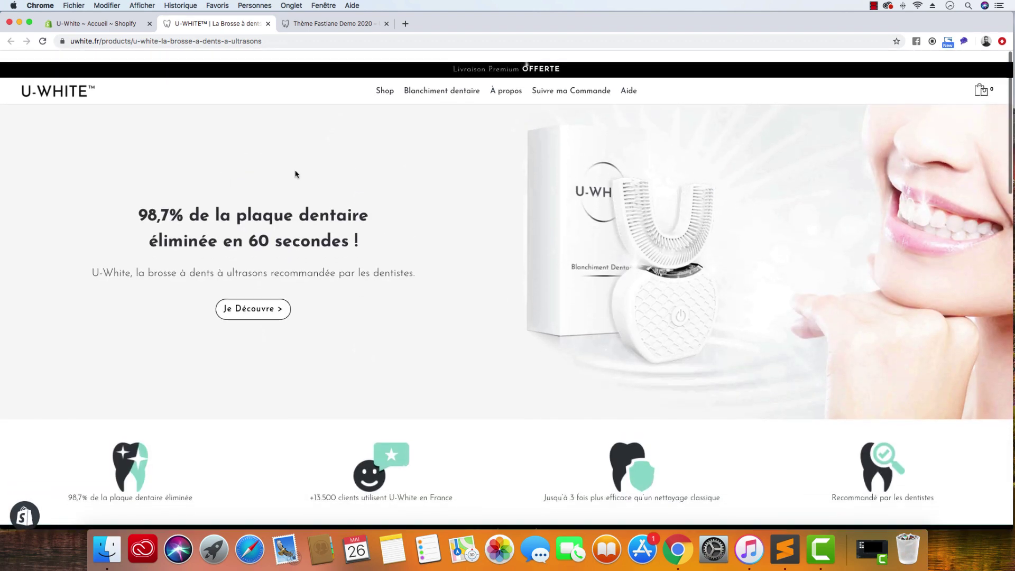
left_click(119, 21)
left_click(566, 229)
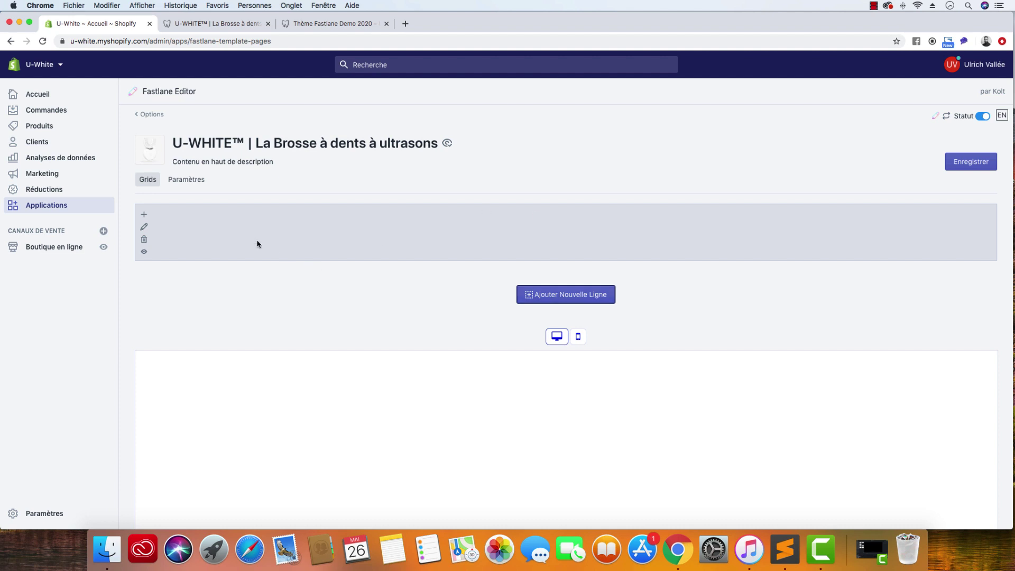
double_click(144, 215)
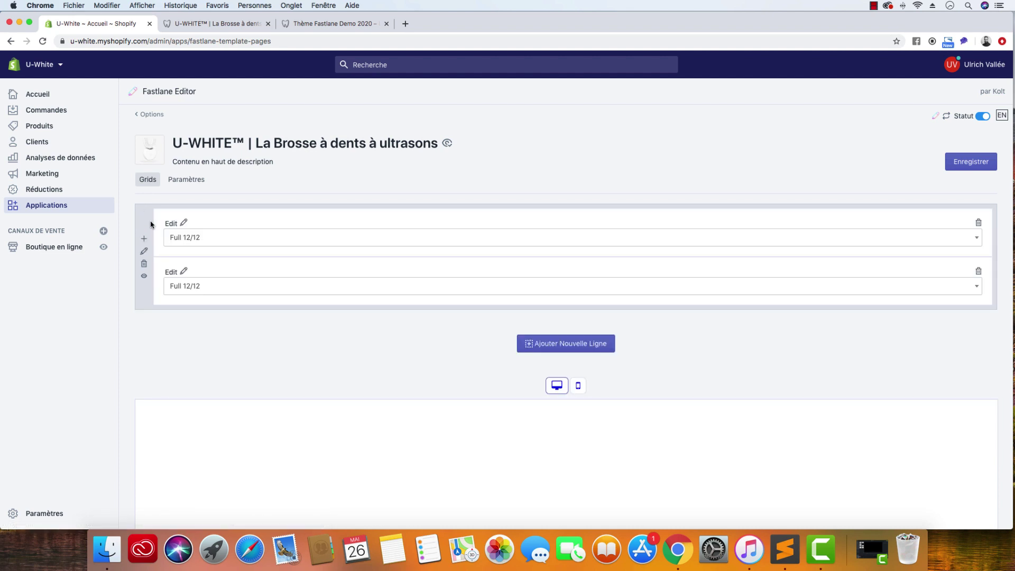
left_click(144, 238)
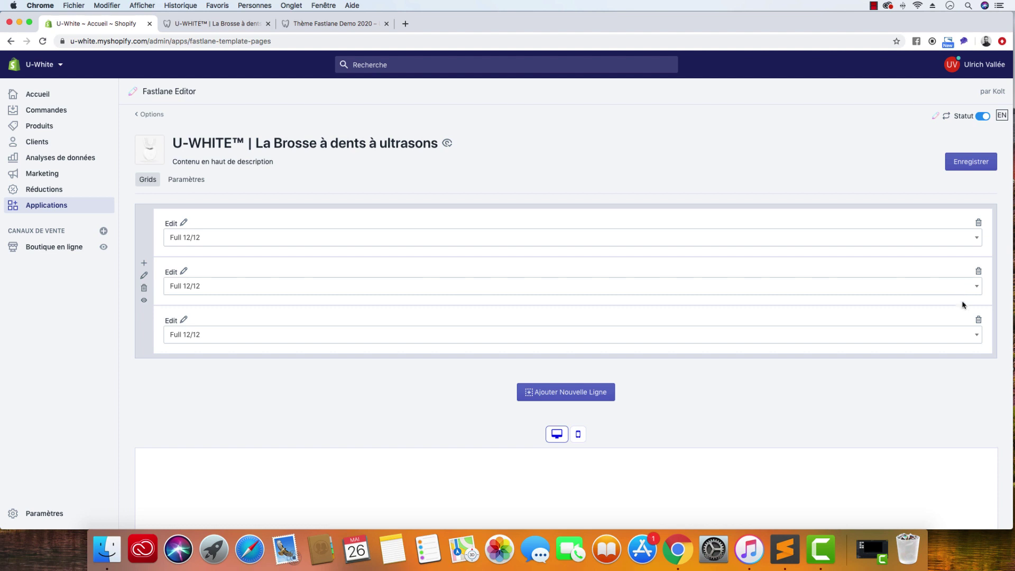
left_click(978, 320)
left_click(978, 275)
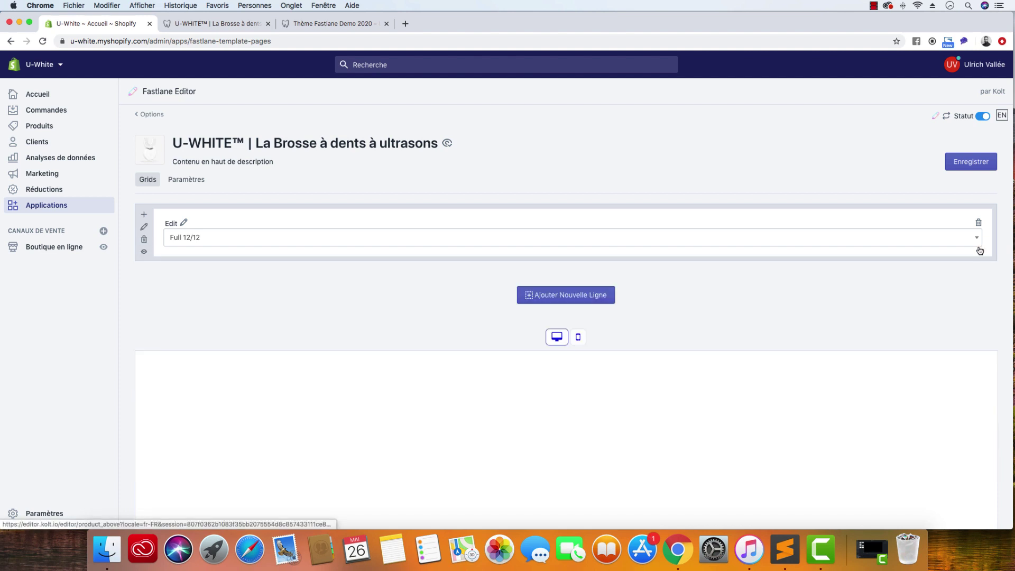
left_click(978, 223)
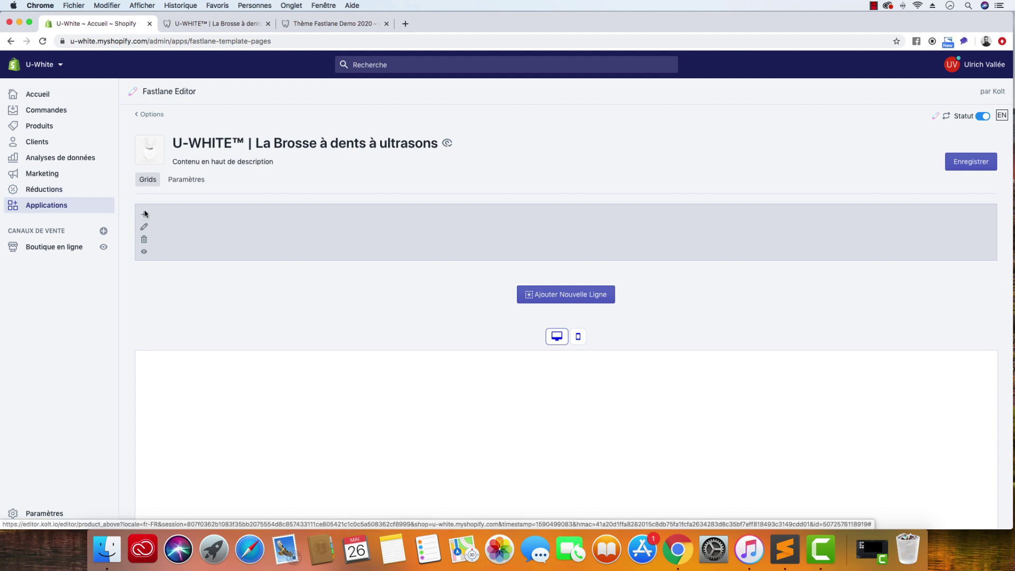
Examine the heading, subtitle and button text of the live product page's banner as reference for the new row.
left_click(203, 25)
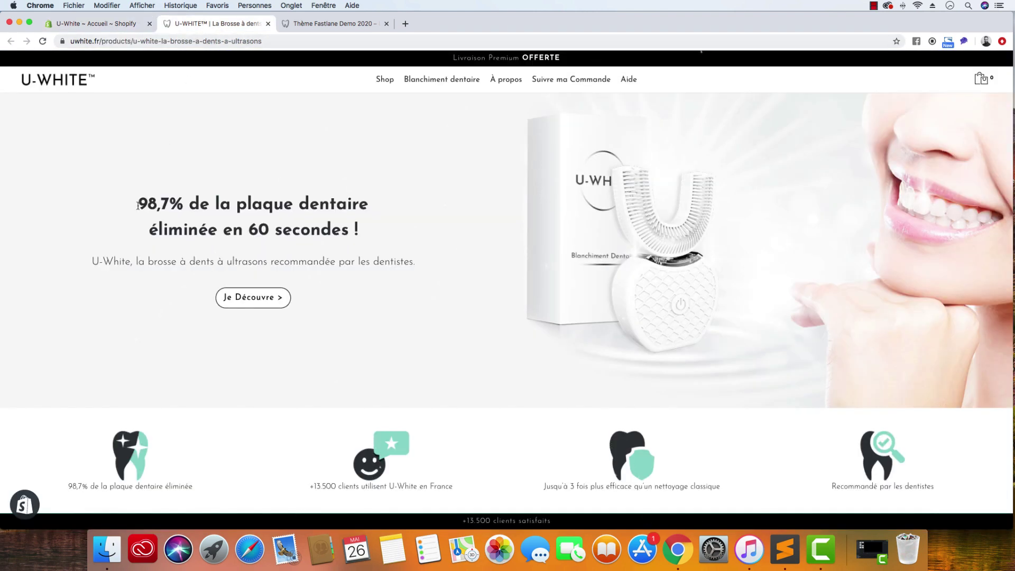
left_click_drag(139, 205, 369, 262)
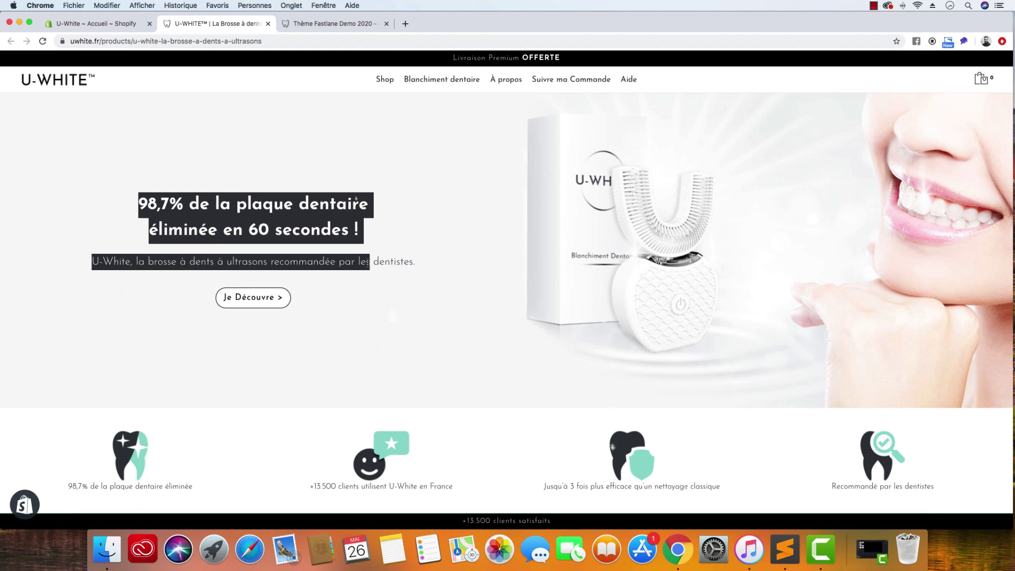
left_click(296, 229)
left_click_drag(134, 204, 400, 327)
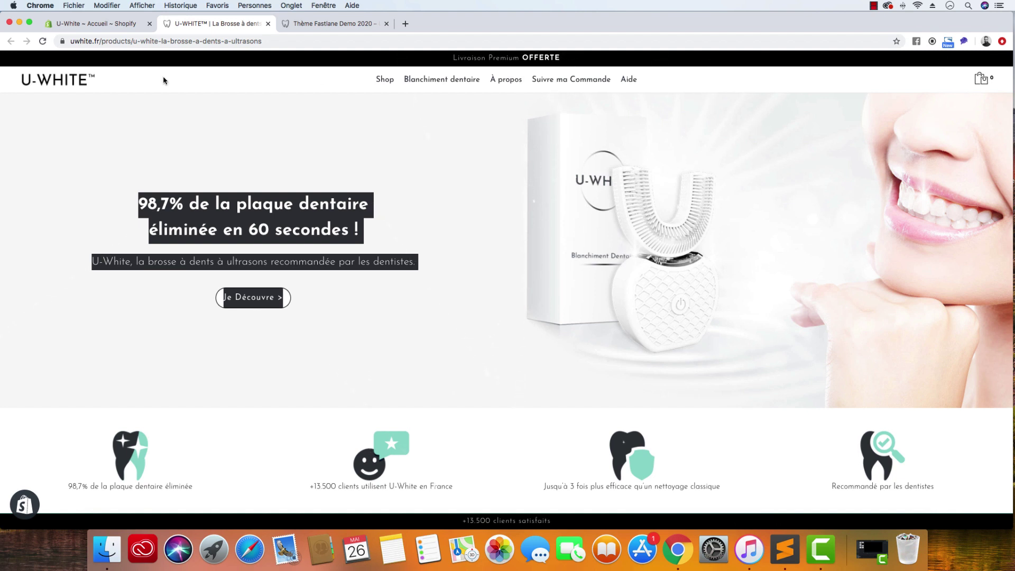
left_click(92, 24)
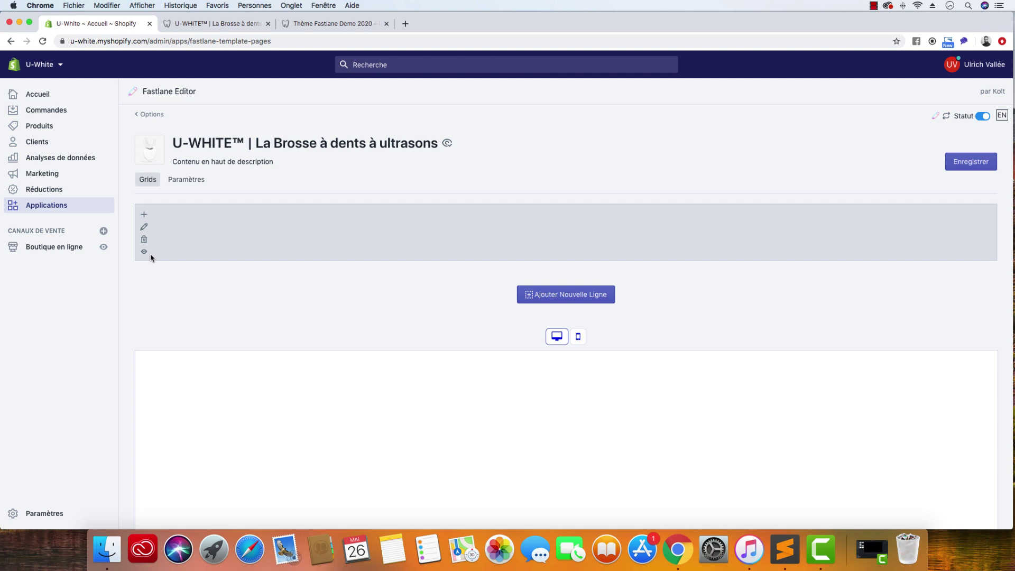
Add two columns to the empty row, set each to Half 6/12 width, and save the section.
left_click(145, 216)
left_click(207, 238)
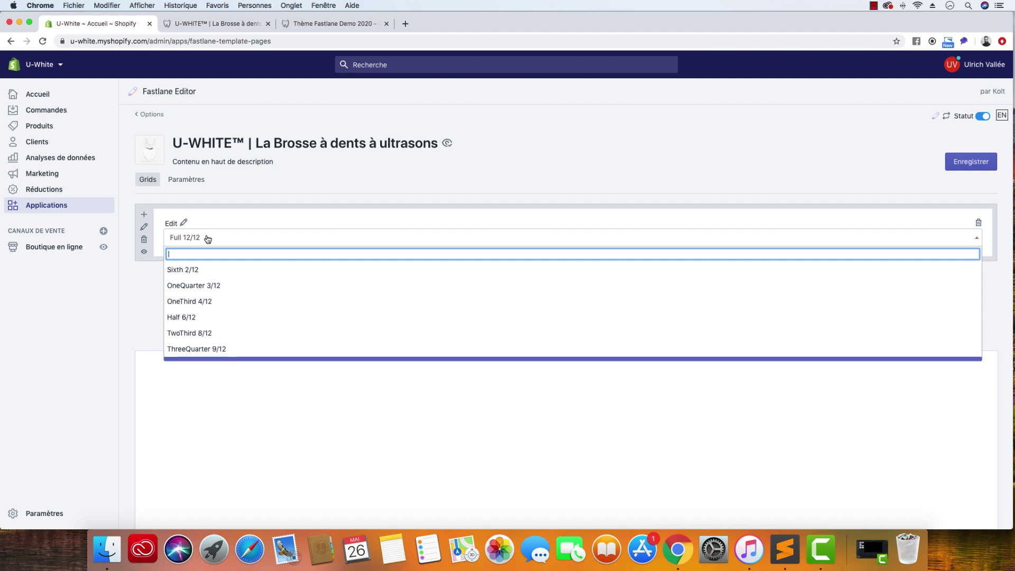
left_click(201, 320)
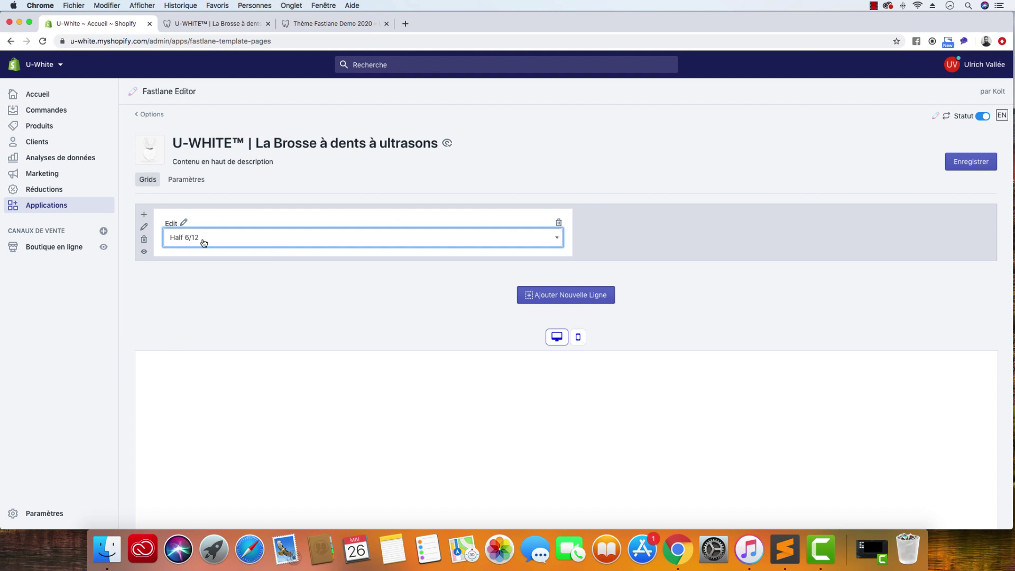
left_click(144, 218)
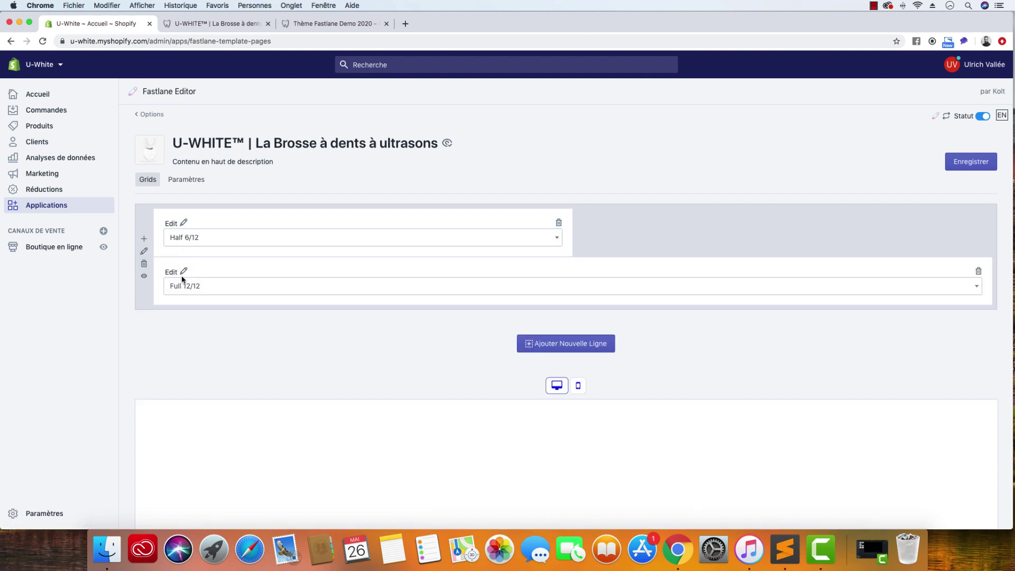
left_click(193, 287)
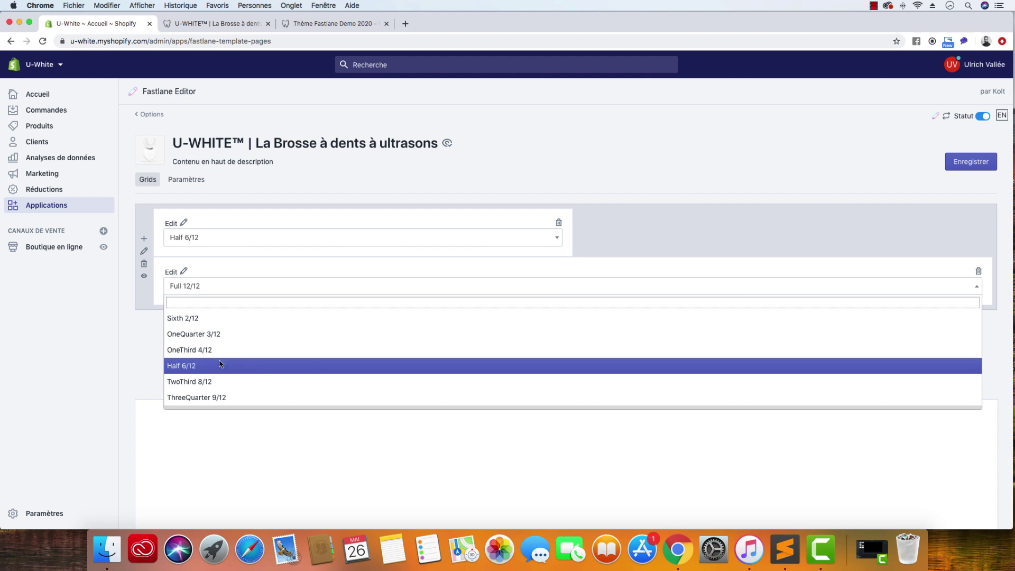
left_click(221, 366)
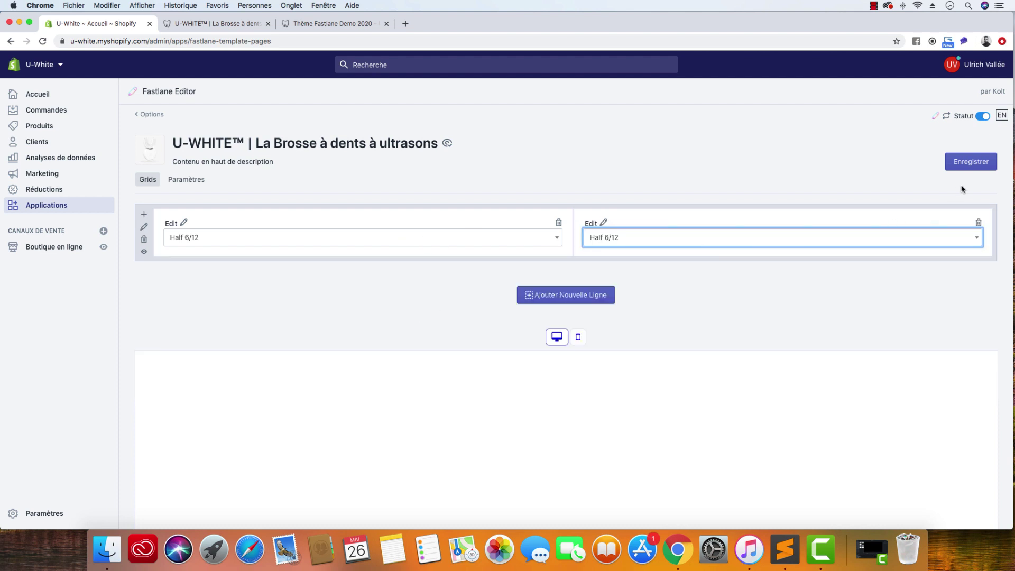
left_click(973, 168)
Compare the row's two-column layout with the text and image halves of the live product page's banner.
left_click(176, 24)
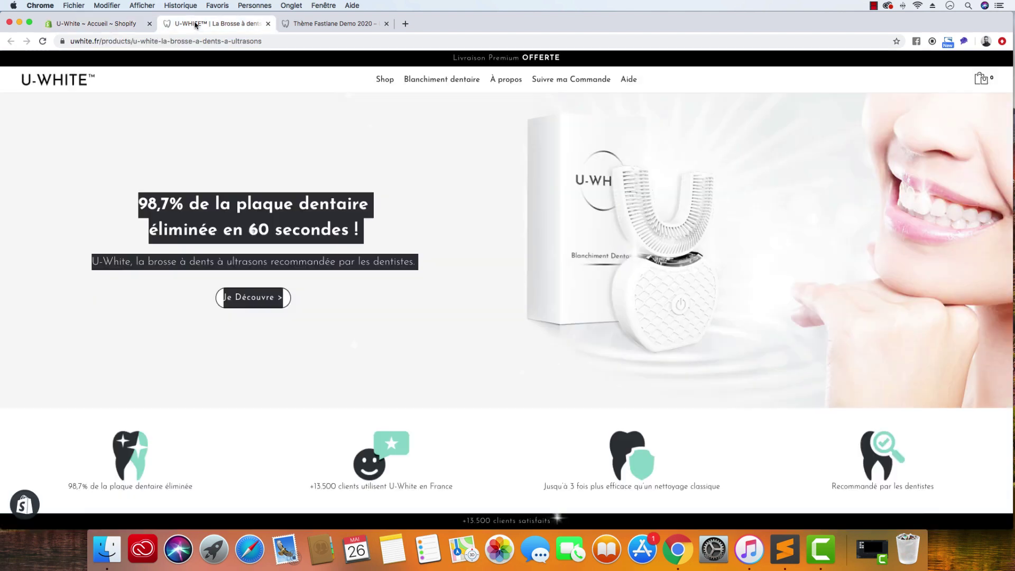
left_click(80, 24)
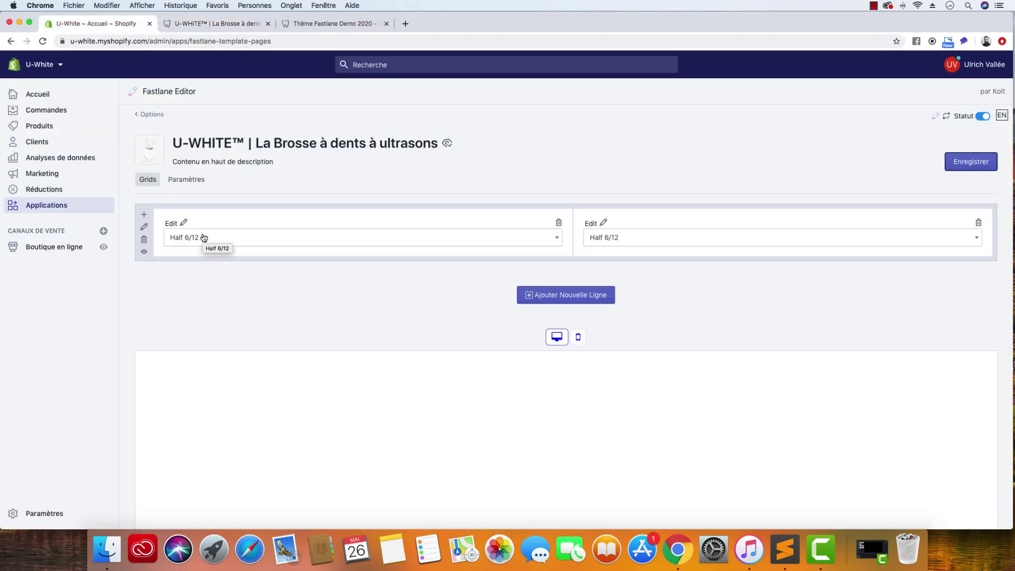
left_click(216, 23)
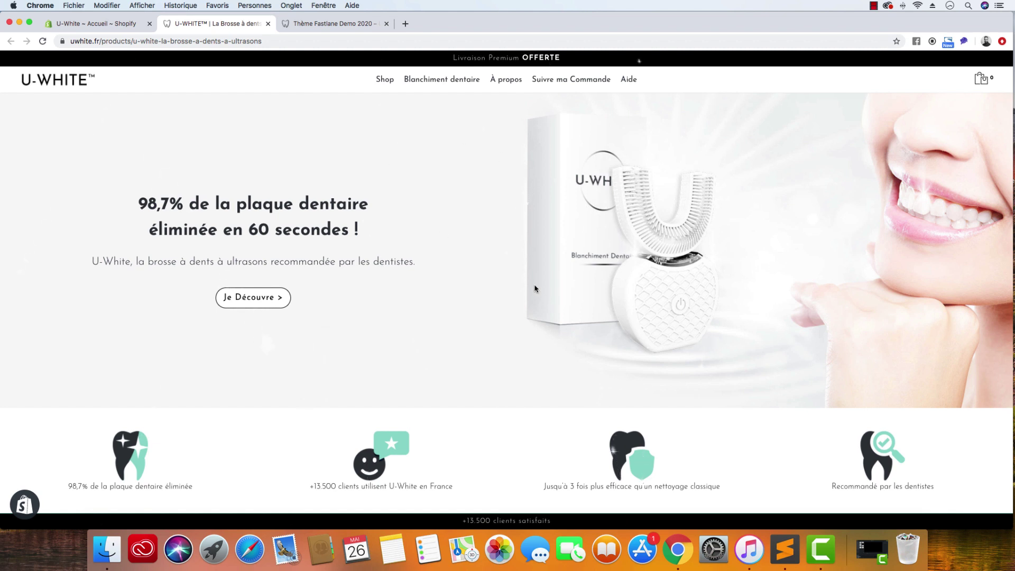
left_click(119, 23)
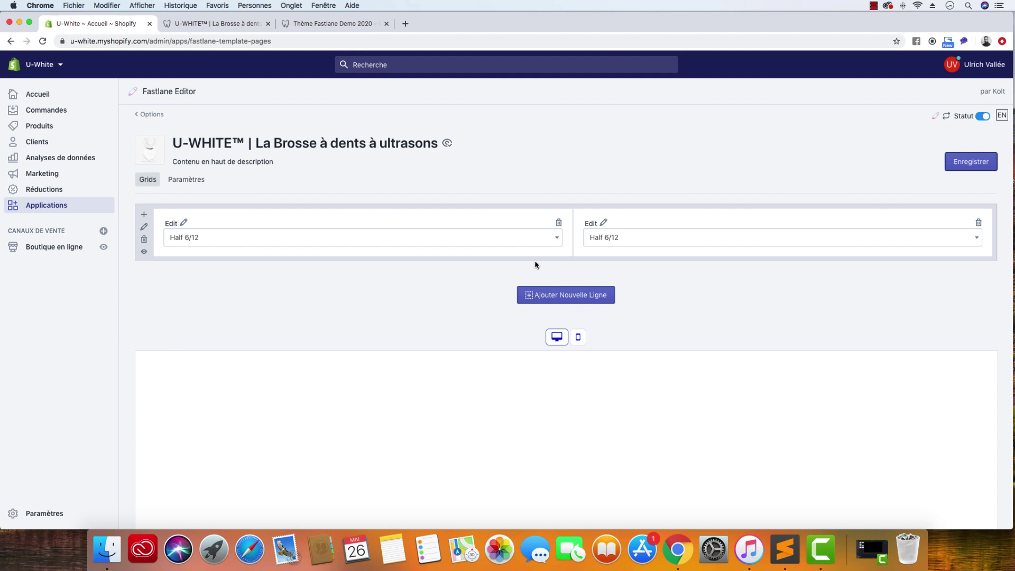
In the row's settings, enable Pleine Largeur and set the full-width background colour to #F7F7F7.
left_click(143, 230)
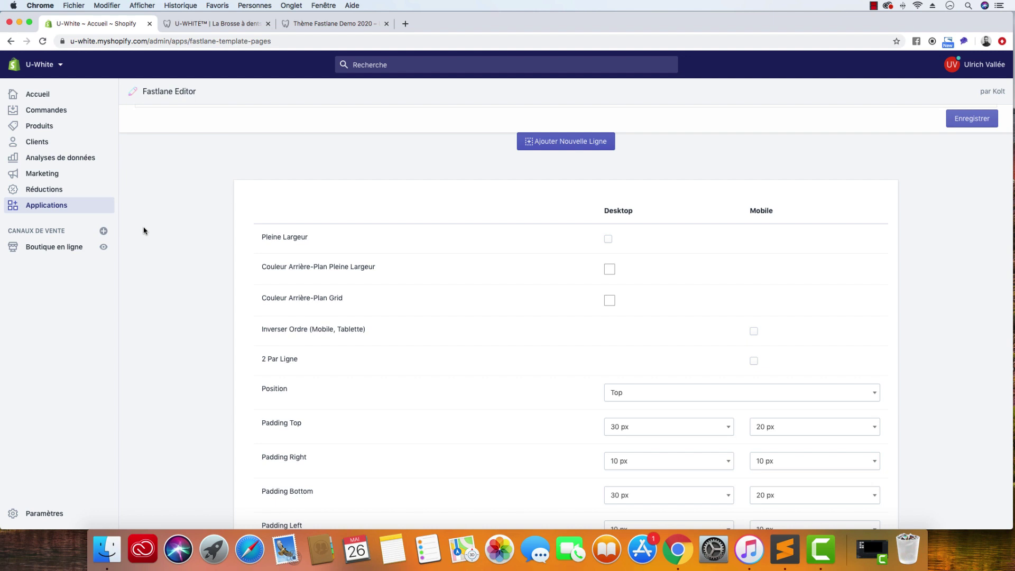
left_click(323, 25)
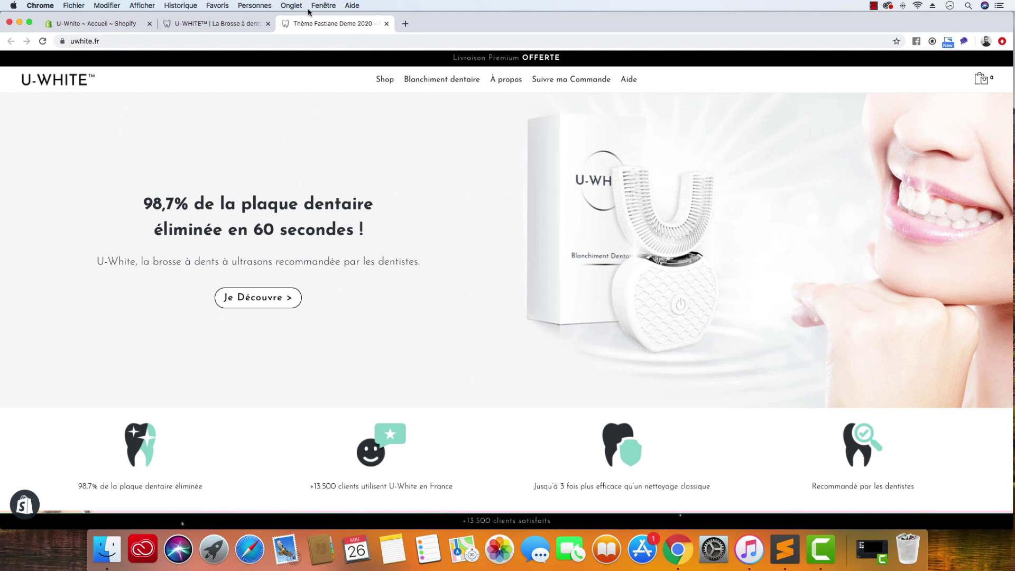
left_click(96, 24)
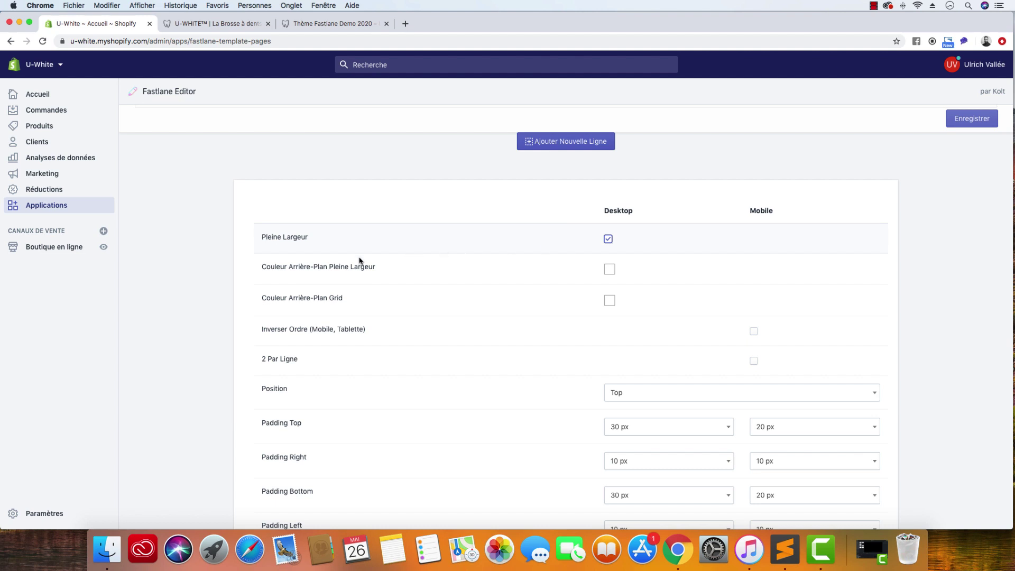
left_click(609, 270)
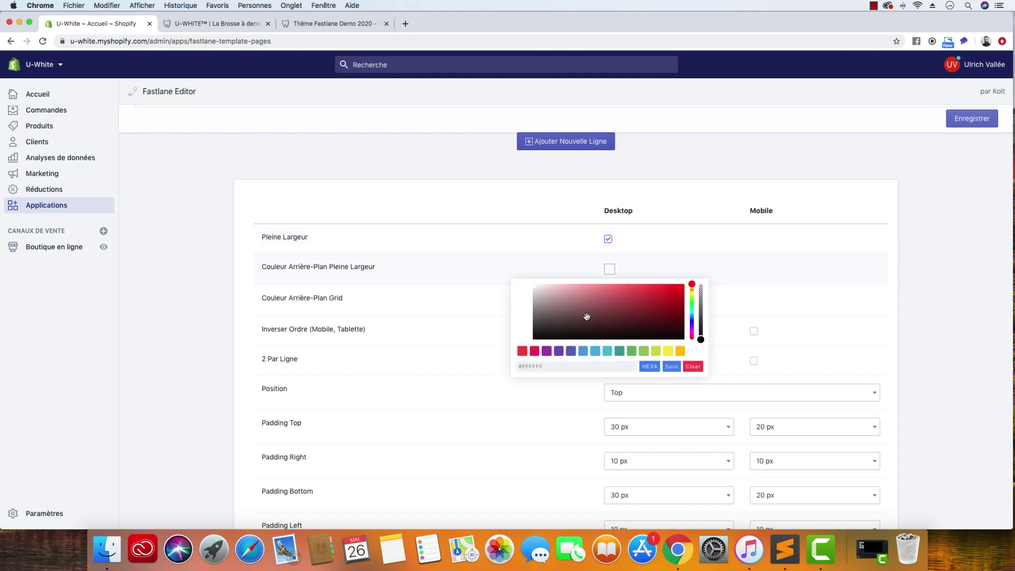
left_click_drag(525, 366, 598, 369)
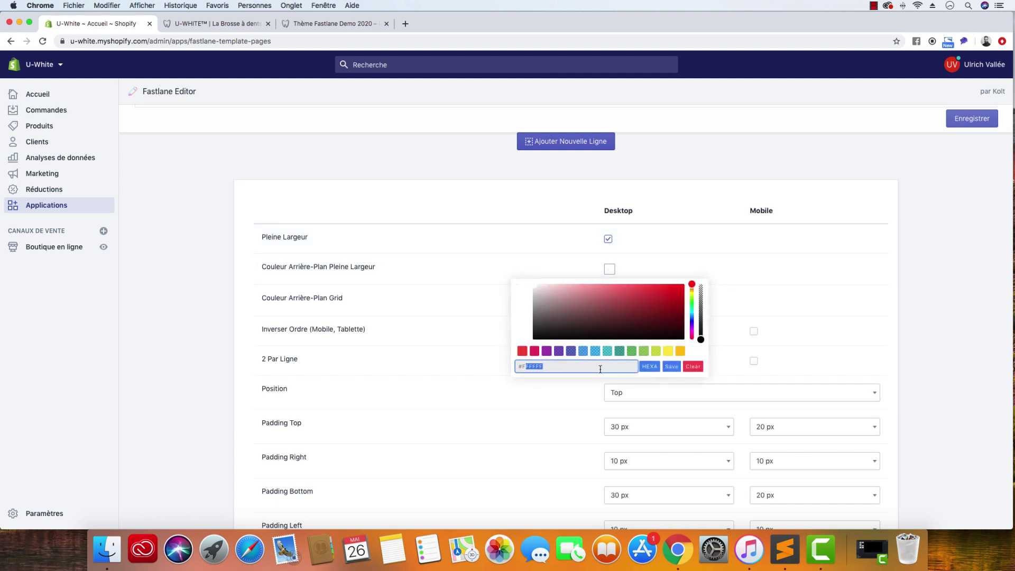
type("7F7F7")
left_click(671, 366)
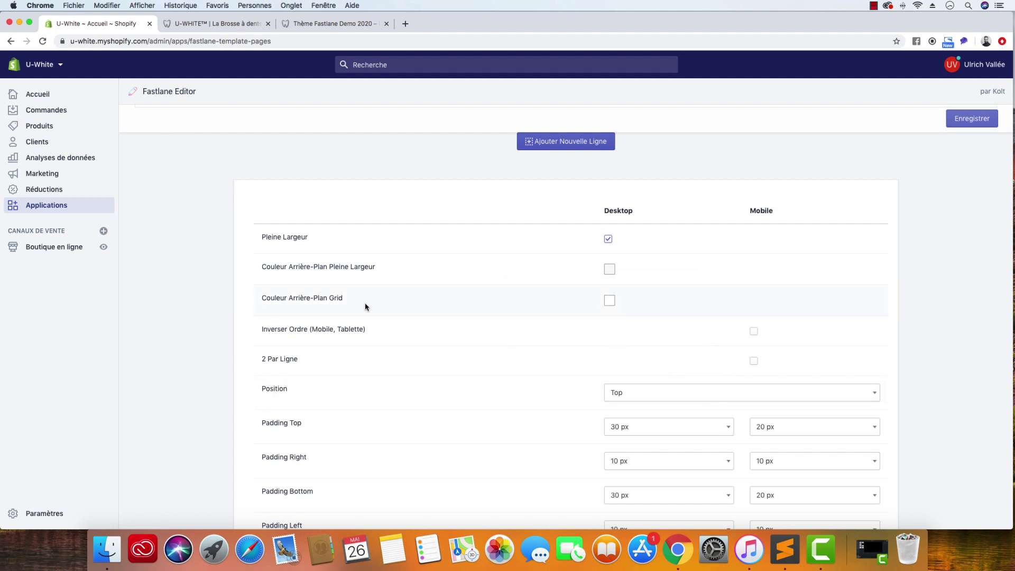
Examine the grid content area on the live product page below and around the banner.
left_click(247, 26)
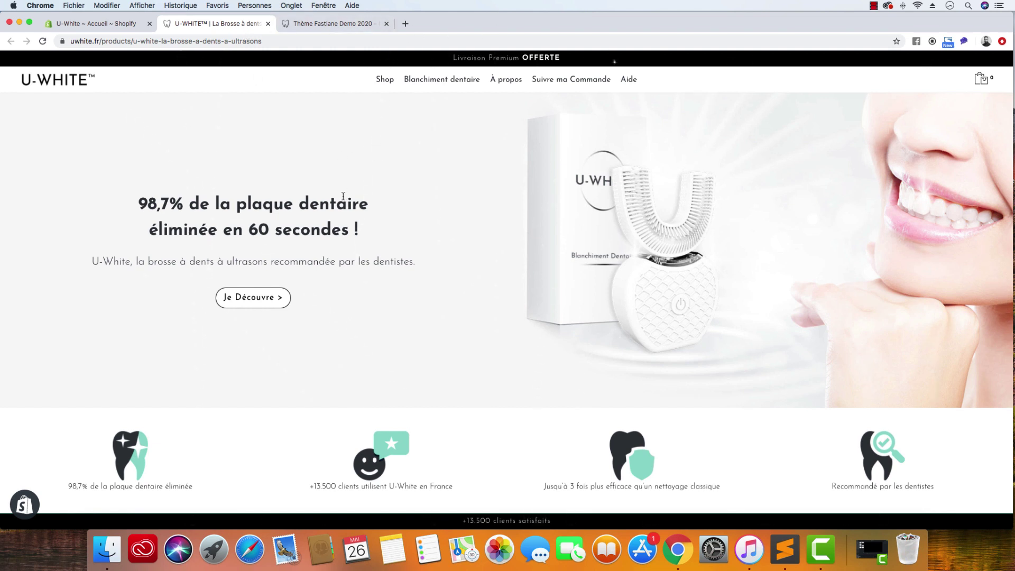
scroll(343, 196, "down", 5)
left_click_drag(814, 243, 492, 385)
left_click(492, 385)
scroll(353, 363, "up", 6)
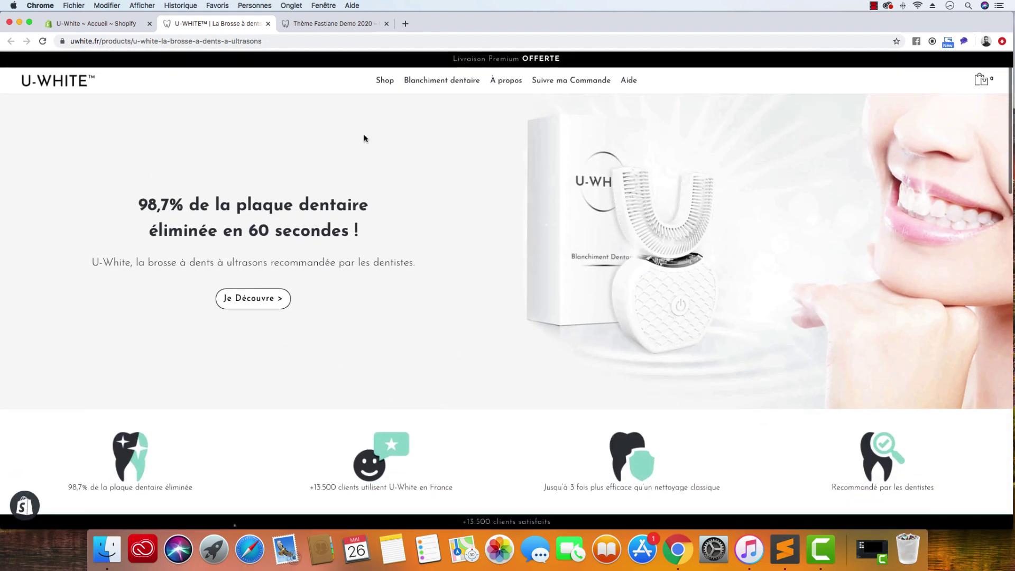
left_click(121, 23)
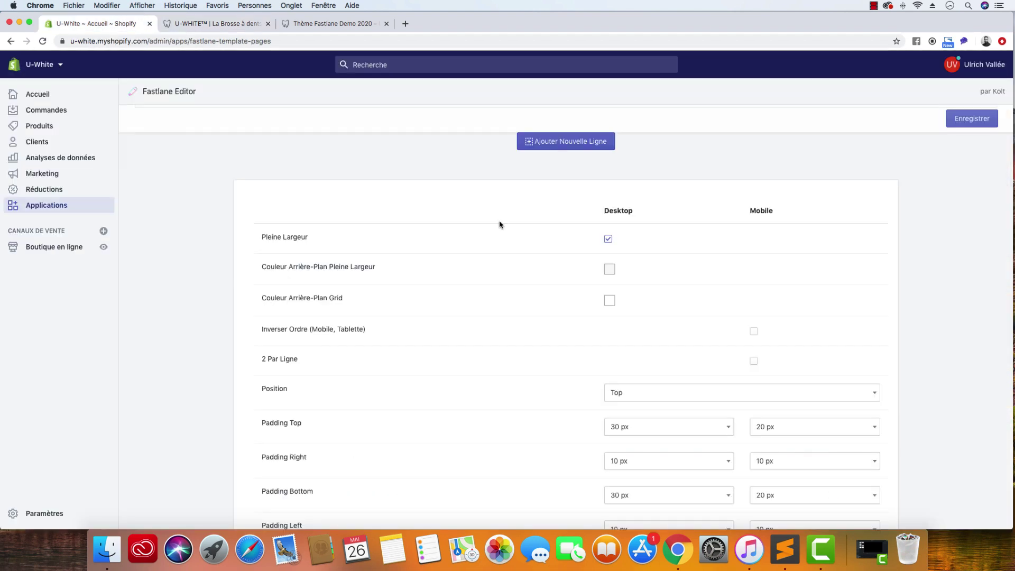
Set the row's grid background colour to #F7F7F7 and enable Inverser Ordre for mobile and tablet.
left_click(613, 304)
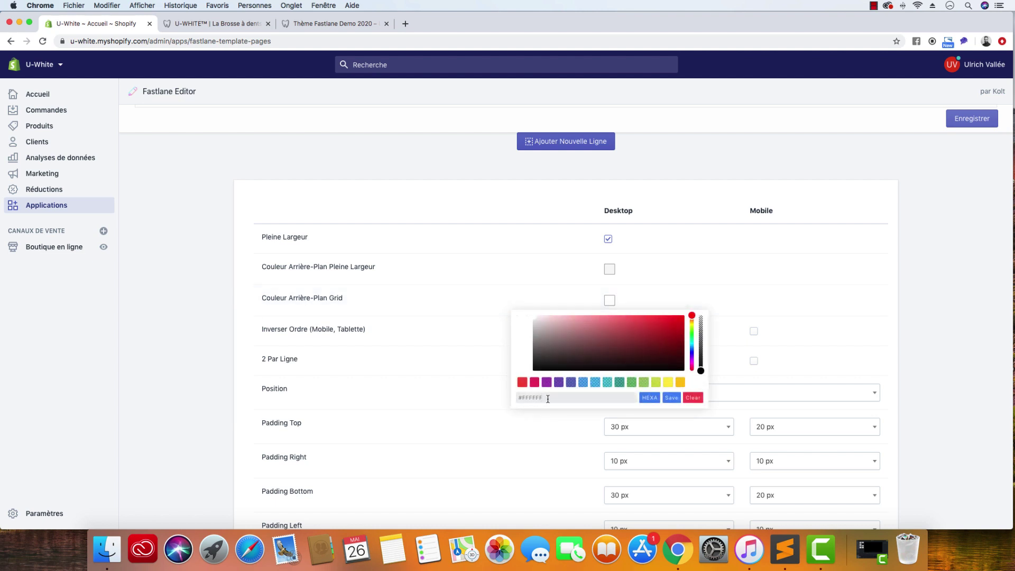
left_click_drag(547, 399, 527, 399)
type("7F7F7")
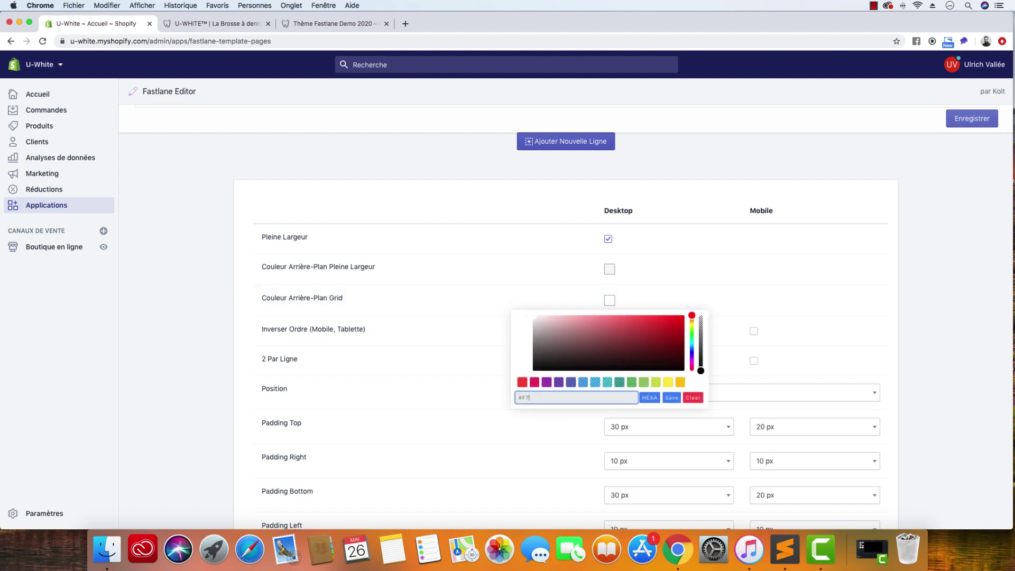
left_click(672, 397)
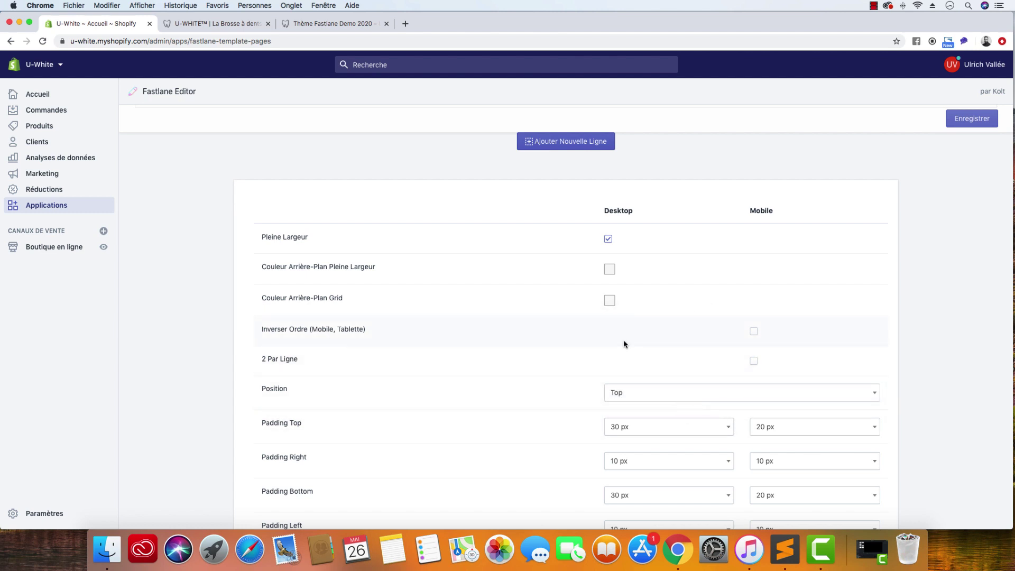
left_click(754, 331)
Set the row's vertical Position to Center, using the live product page's banner as reference.
scroll(278, 345, "down", 3)
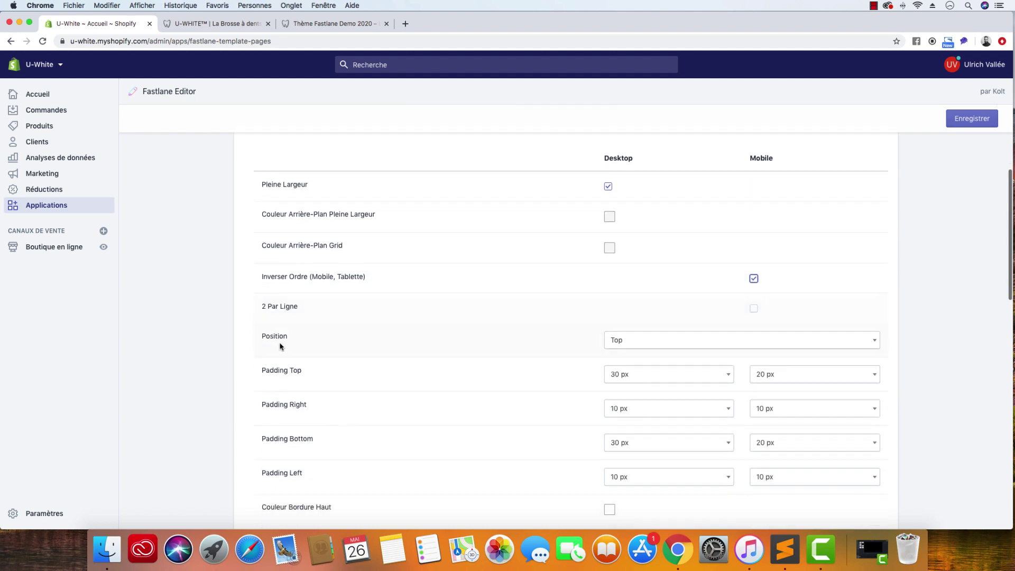
left_click(644, 320)
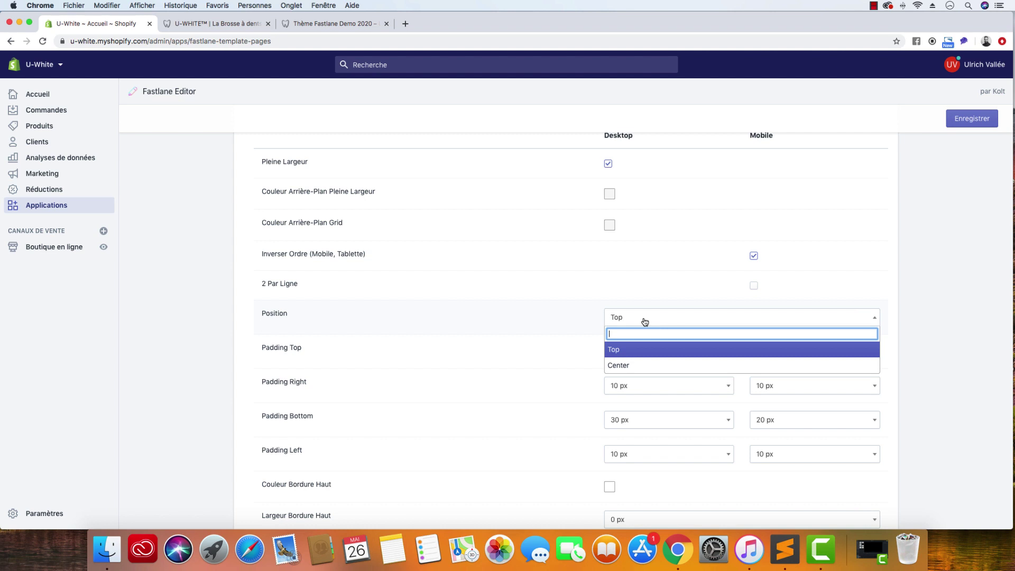
scroll(236, 357, "up", 5)
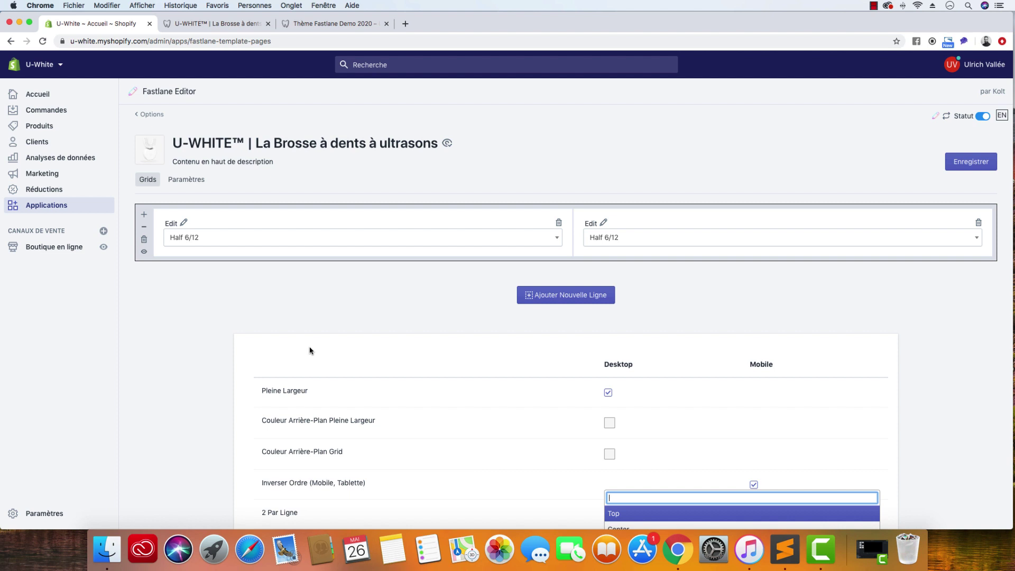
scroll(309, 349, "down", 5)
left_click(714, 315)
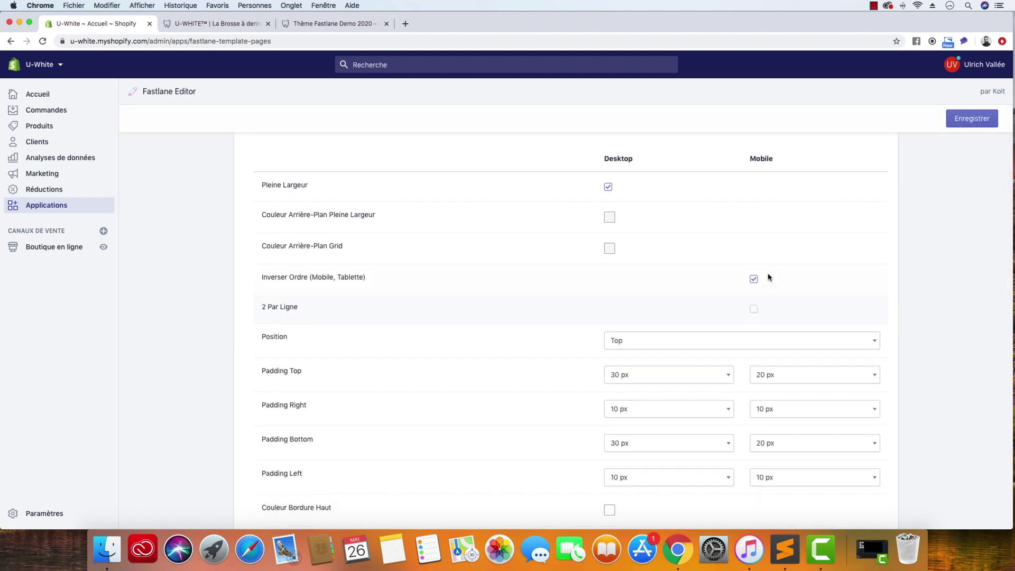
left_click(785, 341)
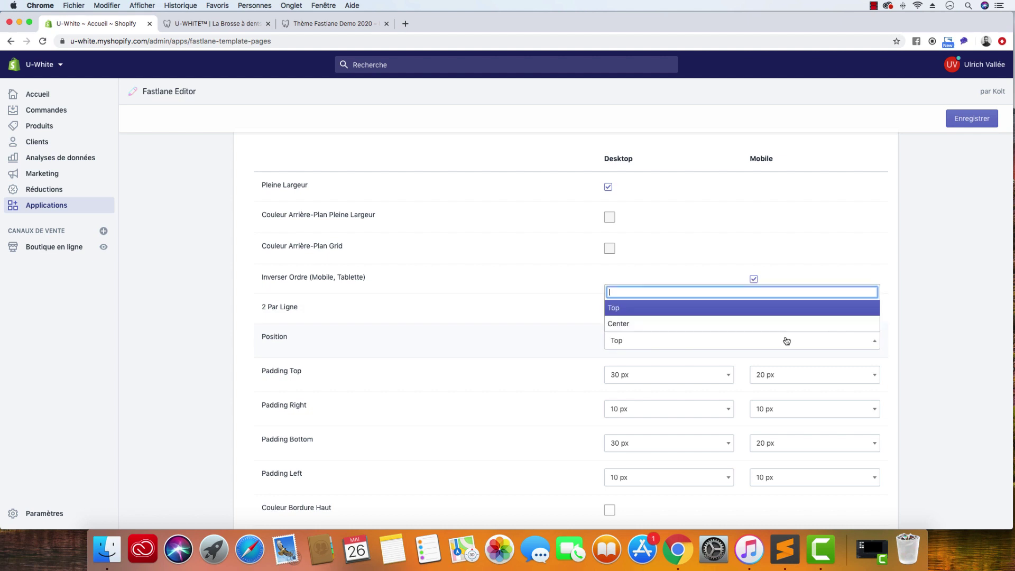
left_click(216, 27)
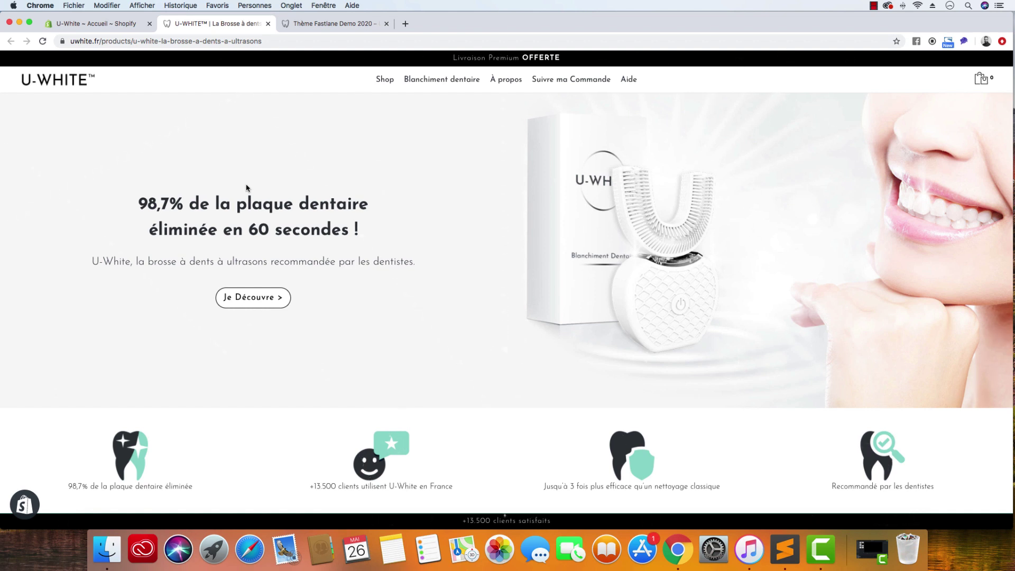
left_click(109, 23)
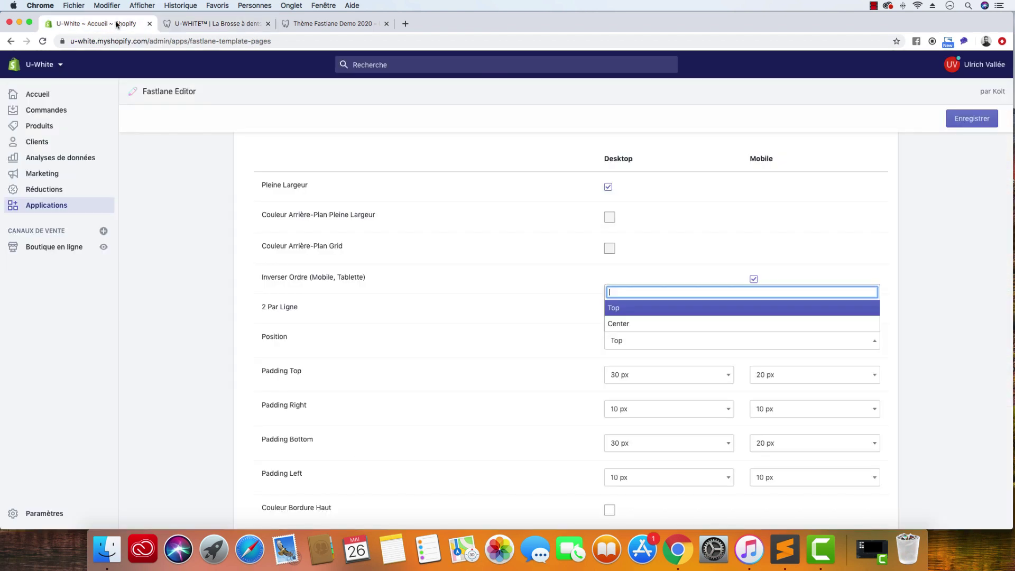
left_click(647, 327)
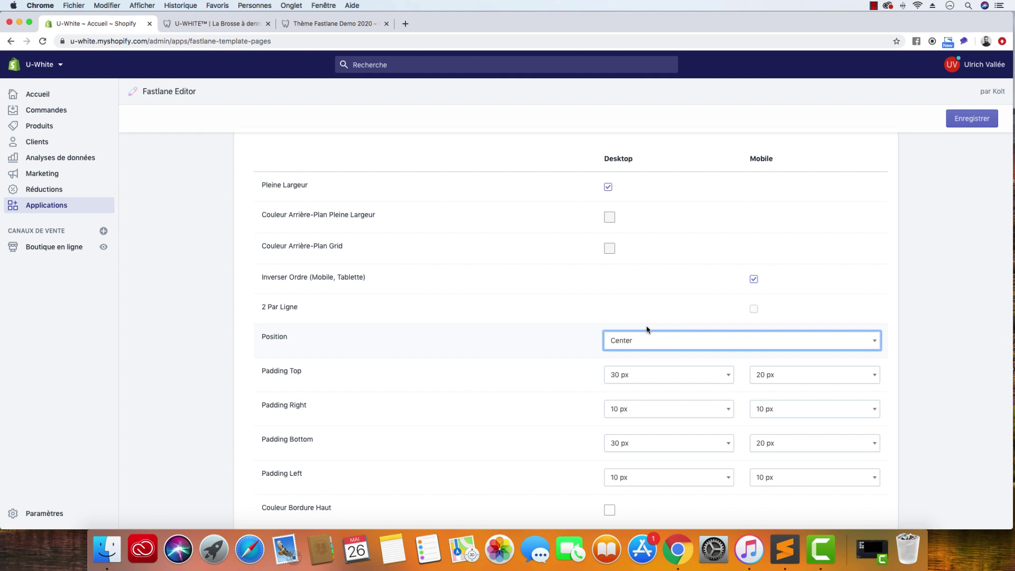
Compare the live page banner's edge spacing with the row's separate Desktop and Mobile padding settings.
left_click(219, 27)
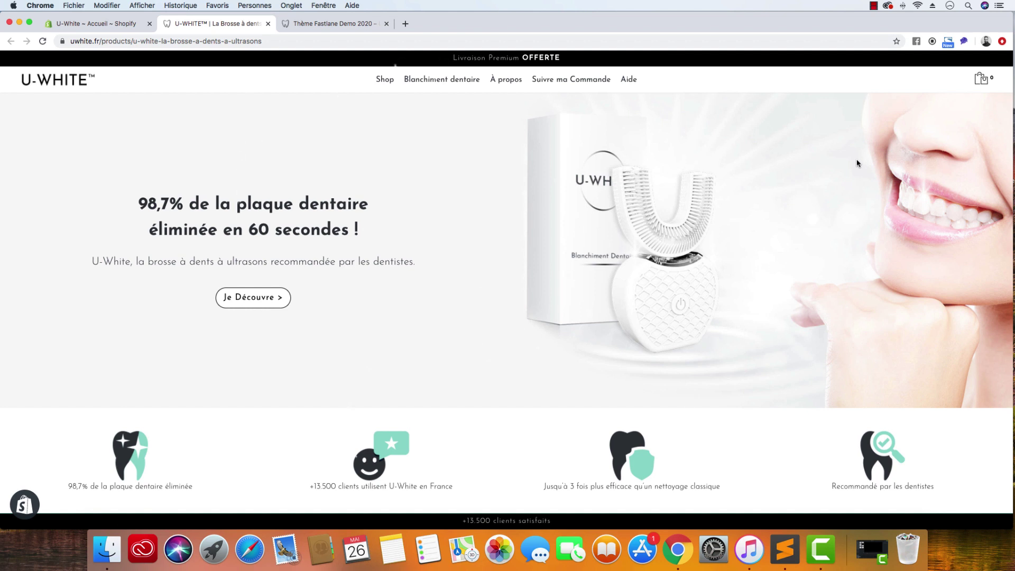
left_click(114, 24)
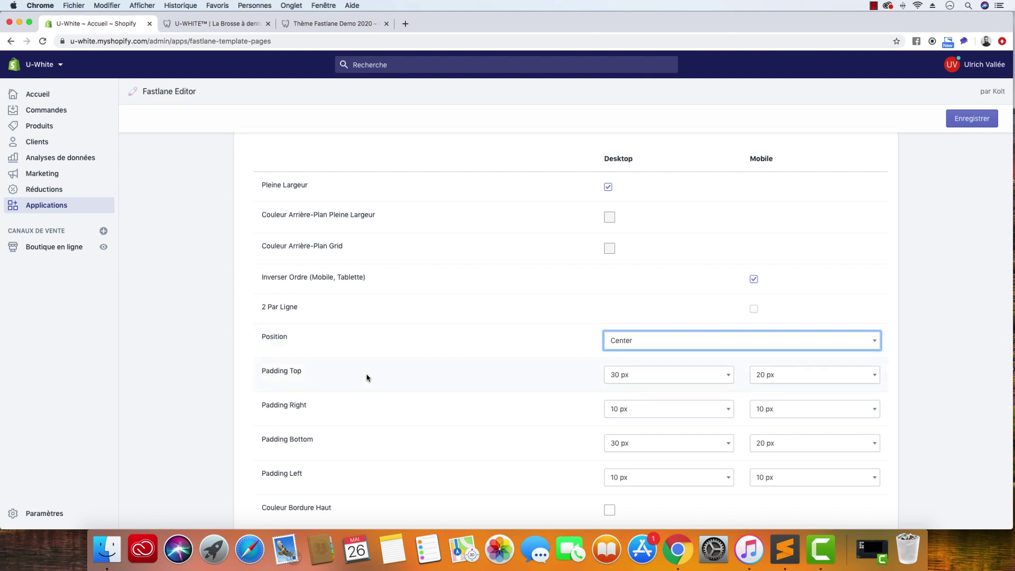
left_click_drag(651, 160, 596, 160)
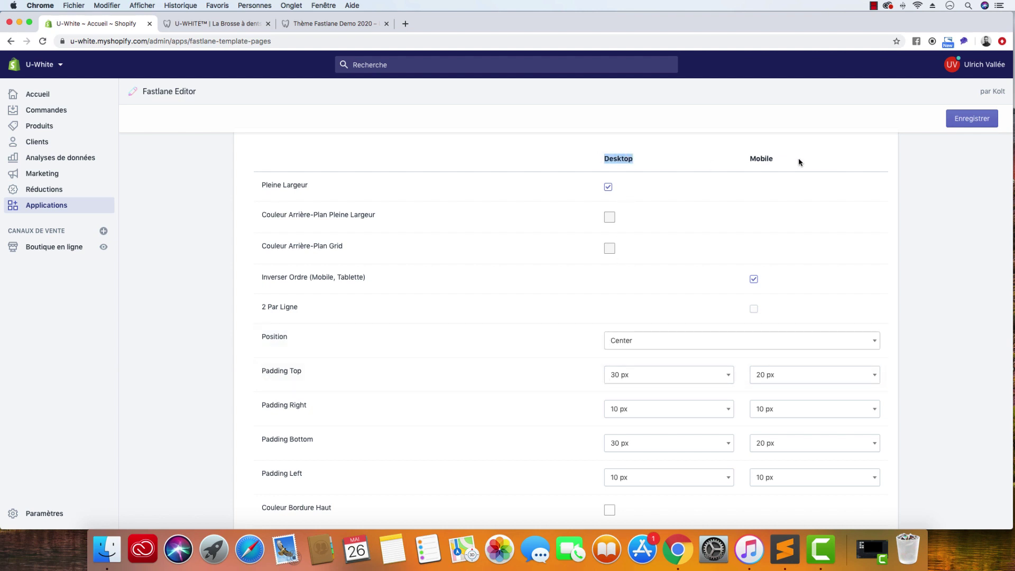
left_click_drag(799, 163, 602, 163)
left_click_drag(775, 162, 744, 162)
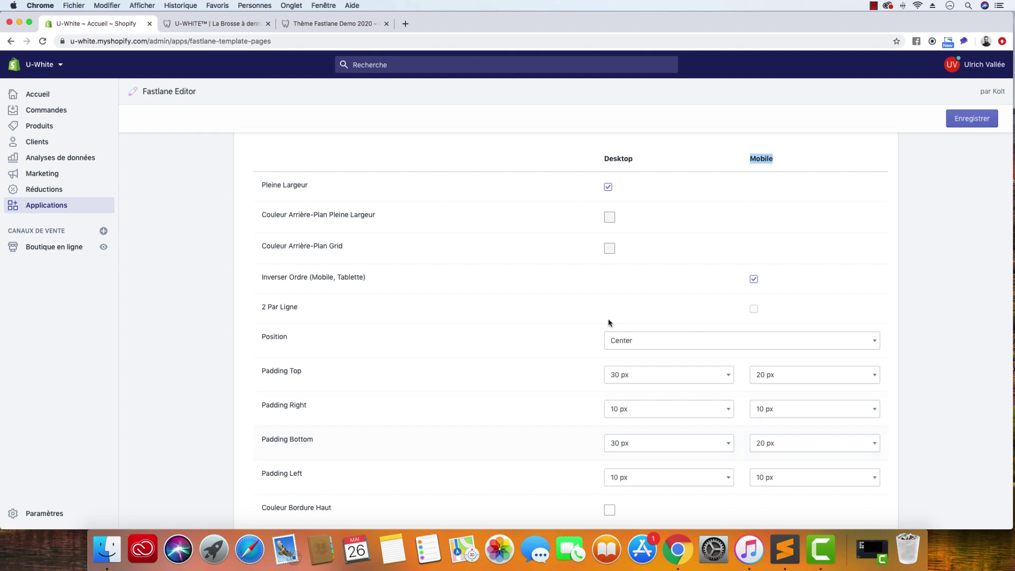
scroll(410, 401, "up", 5)
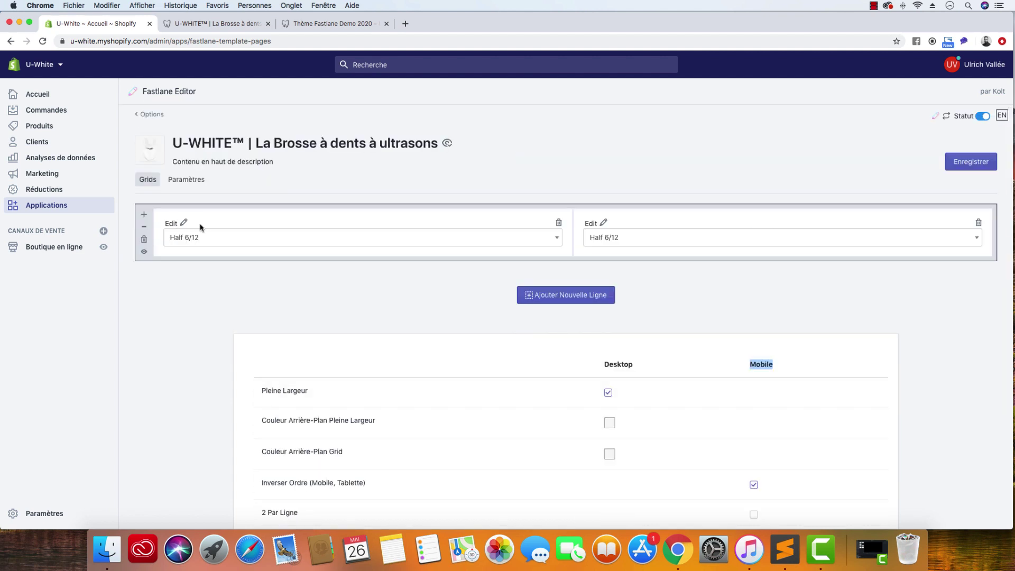
Set the row's desktop Padding Top, Right, Bottom and Left to 0 px.
scroll(232, 336, "down", 7)
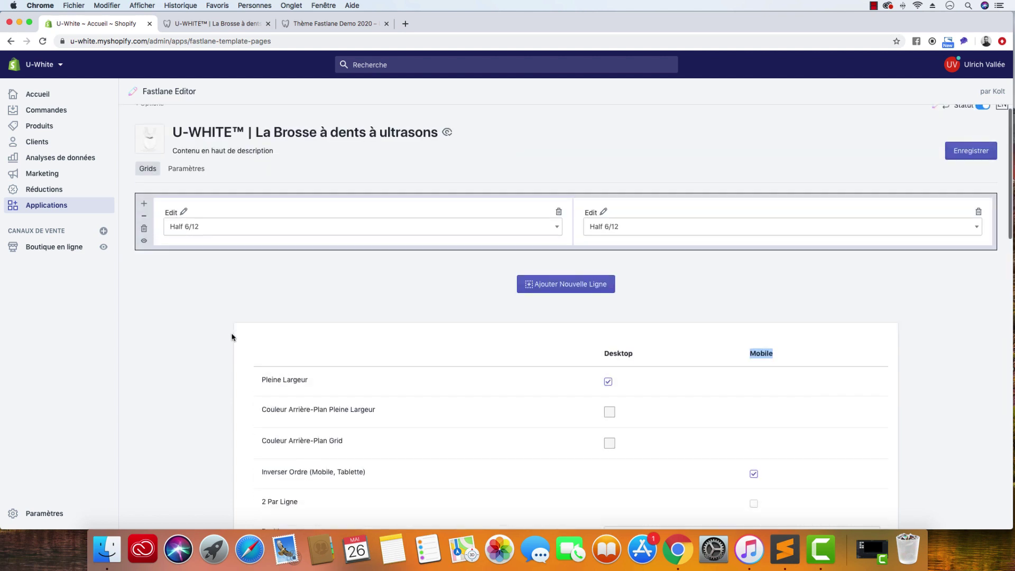
left_click(653, 285)
scroll(640, 338, "up", 8)
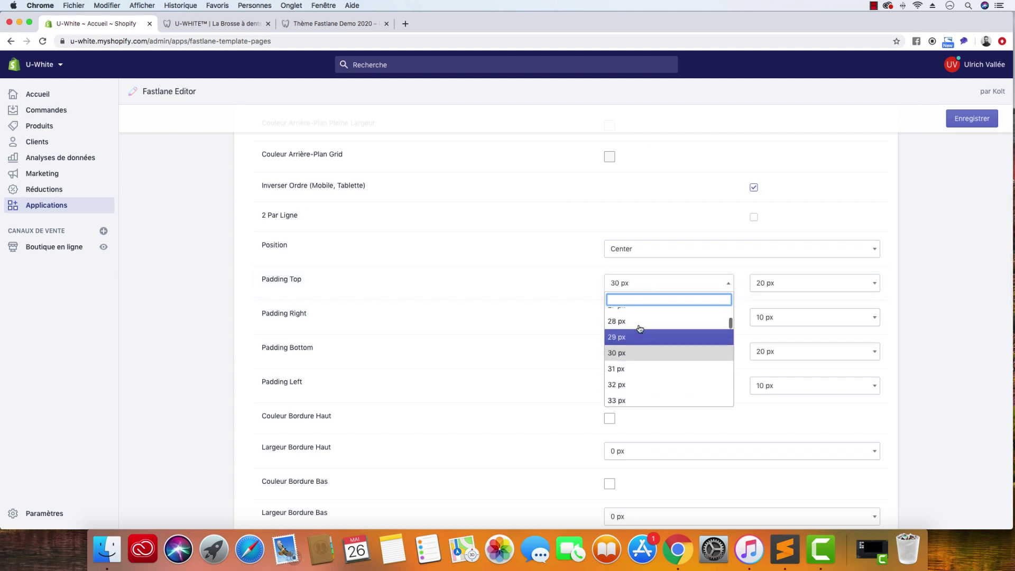
left_click(644, 316)
left_click(642, 320)
scroll(640, 365, "up", 3)
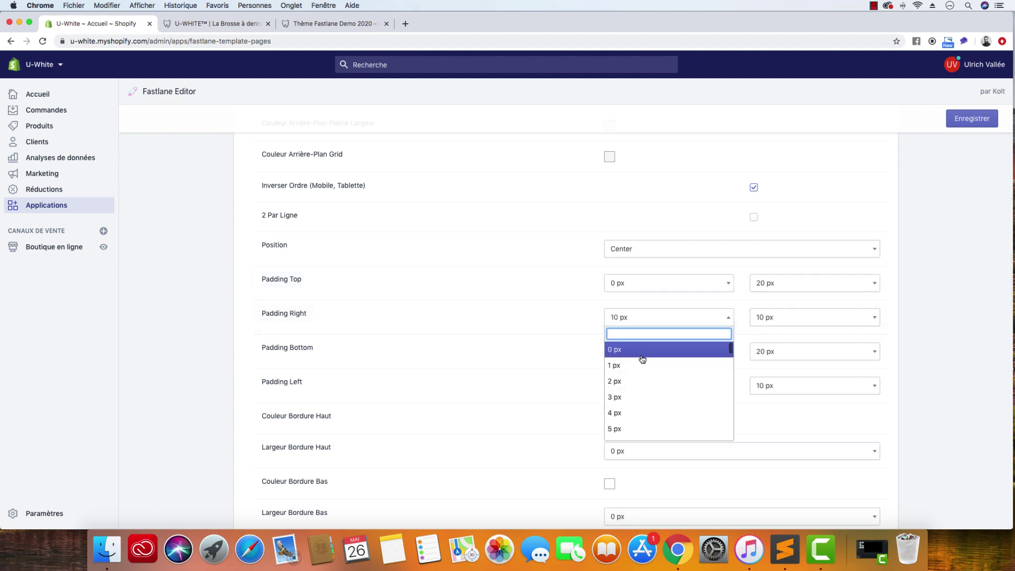
left_click(639, 356)
left_click(640, 355)
scroll(638, 386, "up", 8)
left_click(635, 386)
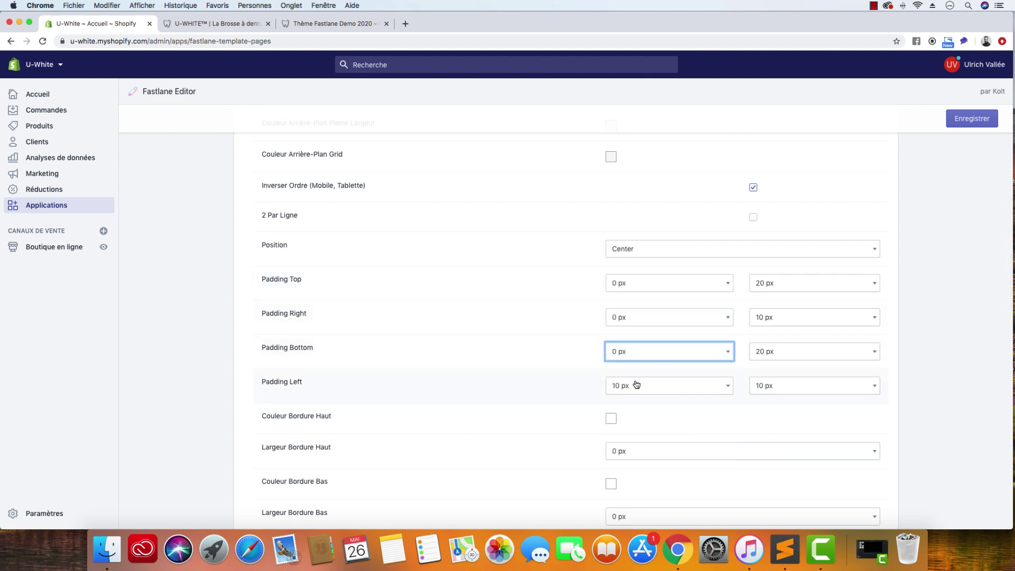
left_click(636, 386)
scroll(638, 412, "up", 4)
left_click(640, 417)
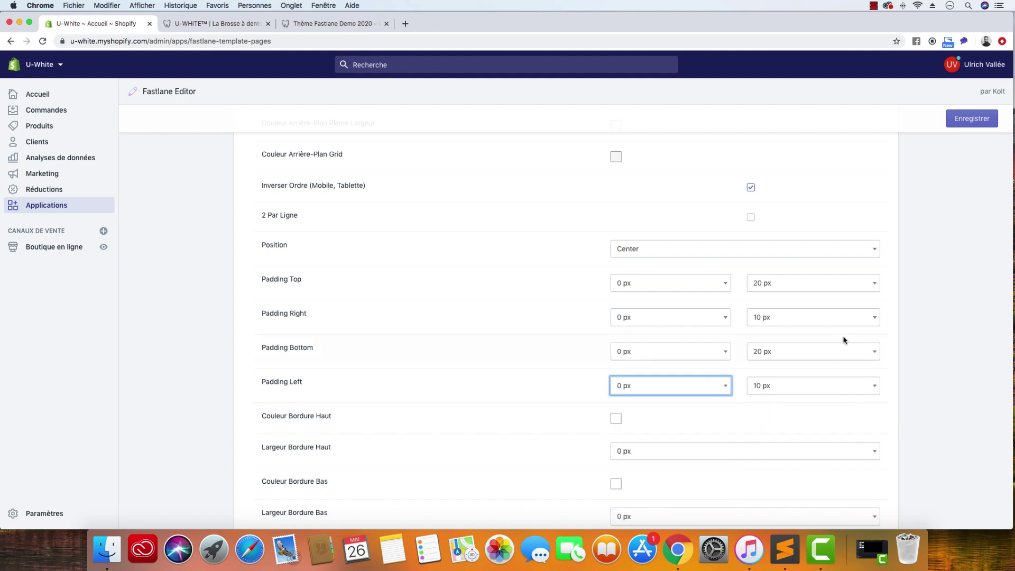
Set the row's mobile Padding Top, Right, Bottom and Left to 0 px.
left_click(807, 288)
scroll(787, 325, "up", 3)
left_click(782, 310)
left_click(780, 323)
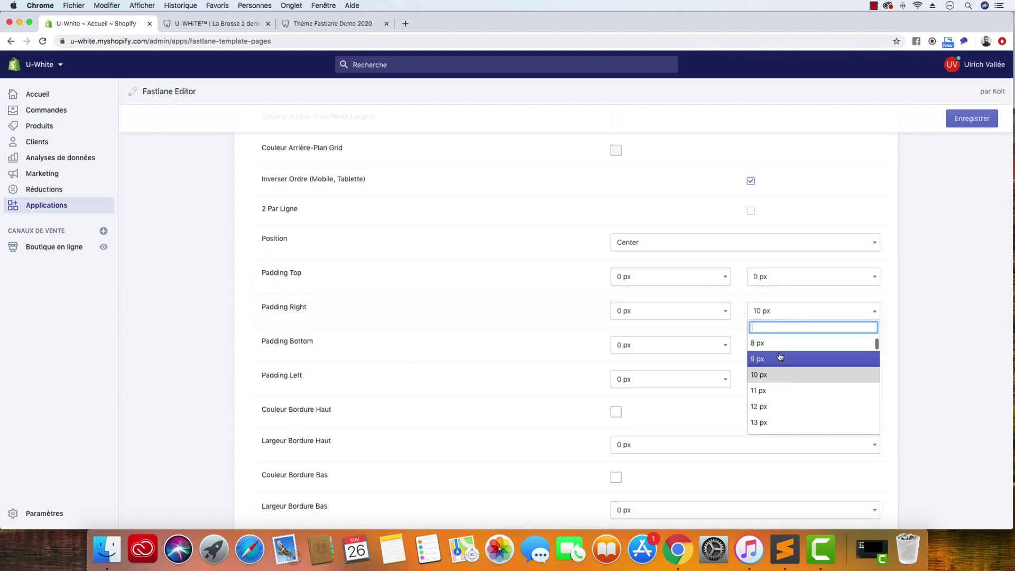
scroll(779, 343, "up", 3)
left_click(779, 342)
left_click(779, 348)
scroll(781, 391, "up", 6)
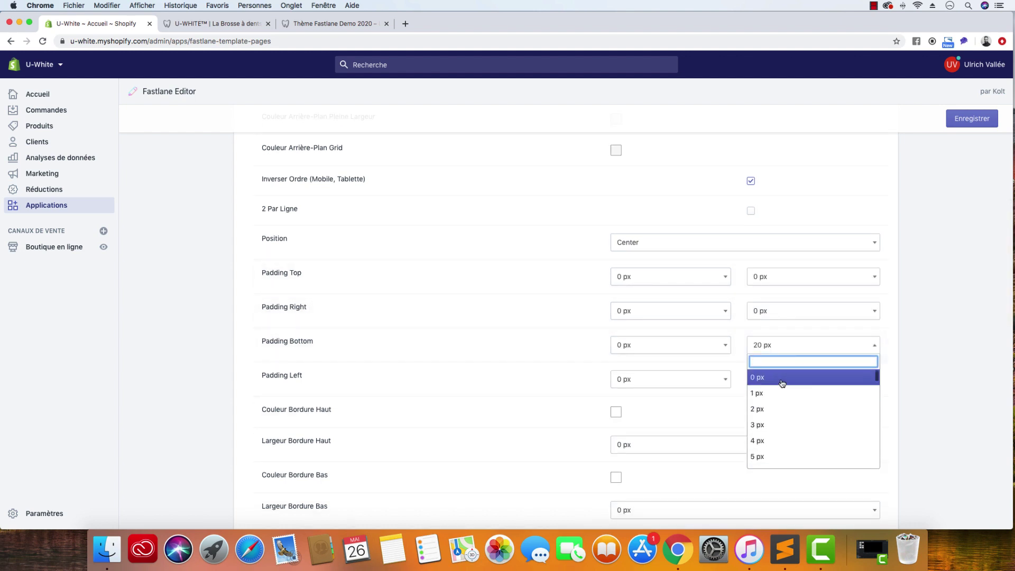
left_click(782, 382)
left_click(782, 381)
scroll(780, 411, "up", 3)
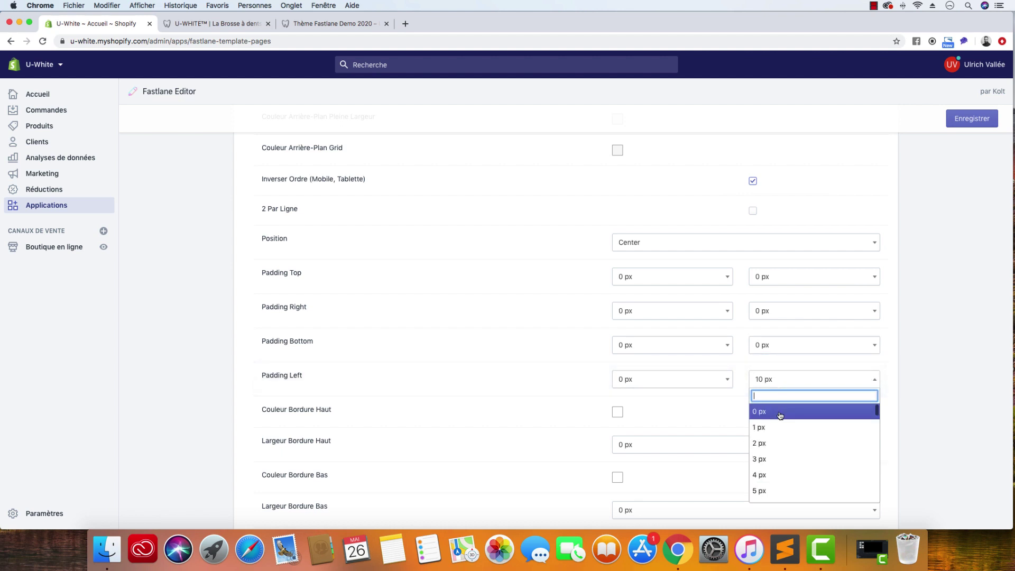
left_click(780, 412)
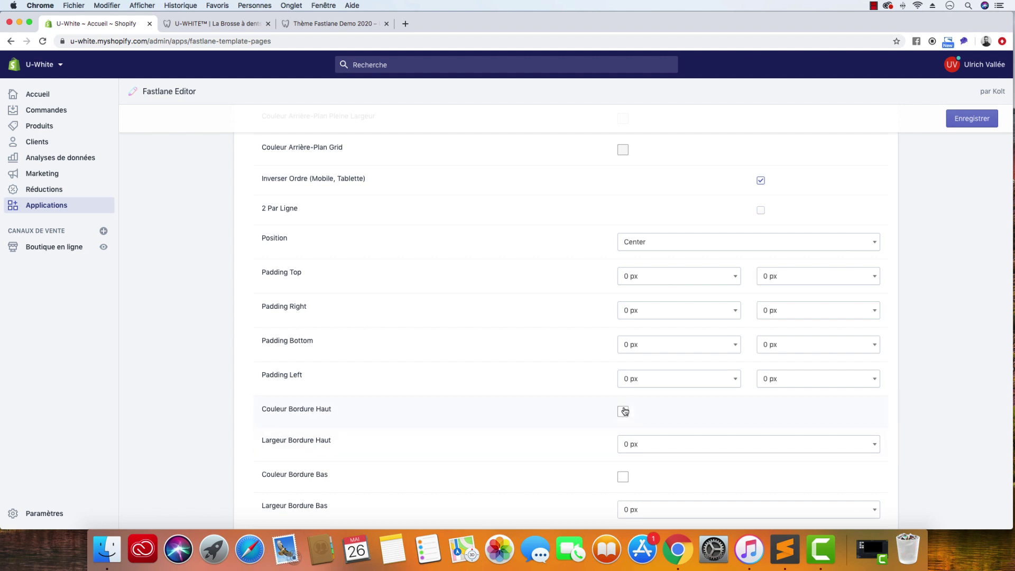
Review the row's colour and width options for the top, bottom and mobile borders.
left_click(636, 444)
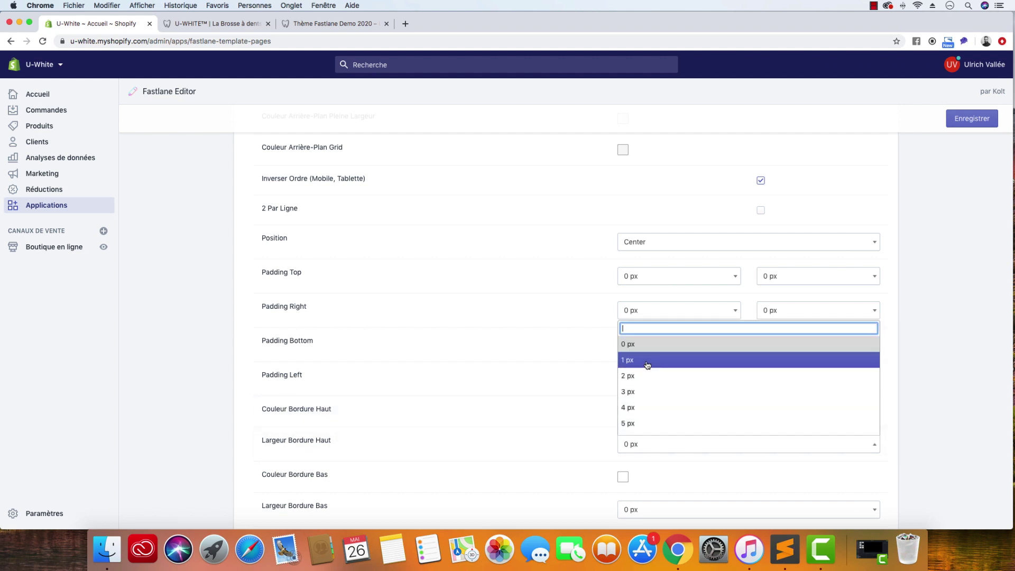
left_click(151, 416)
left_click(623, 411)
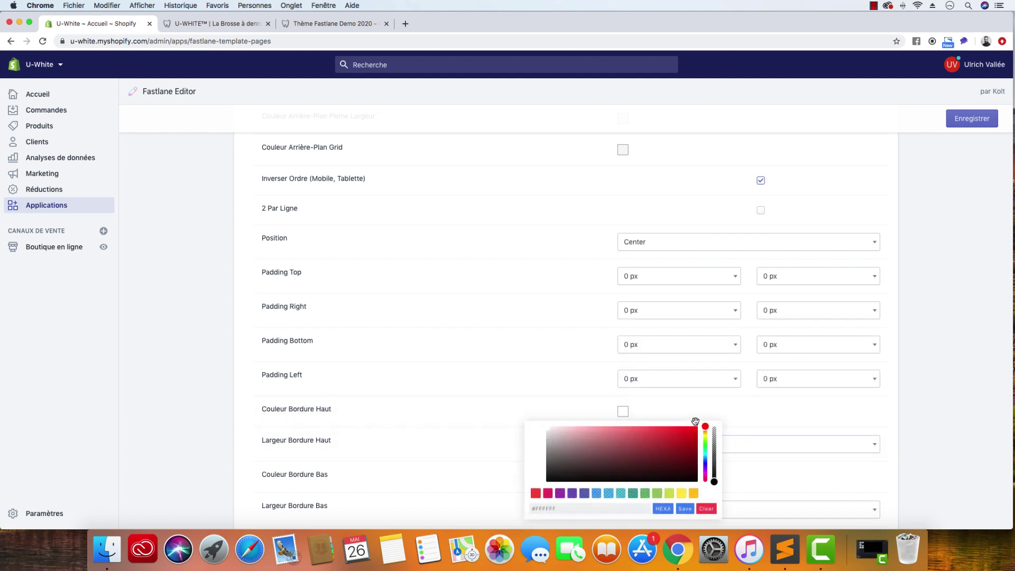
scroll(489, 341, "down", 3)
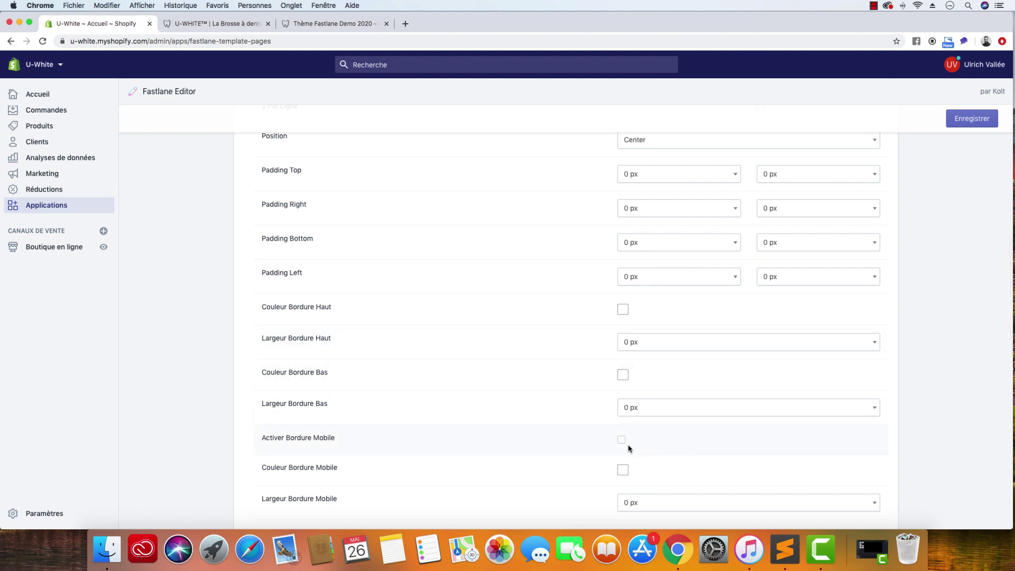
scroll(629, 449, "down", 1)
left_click_drag(261, 418, 649, 505)
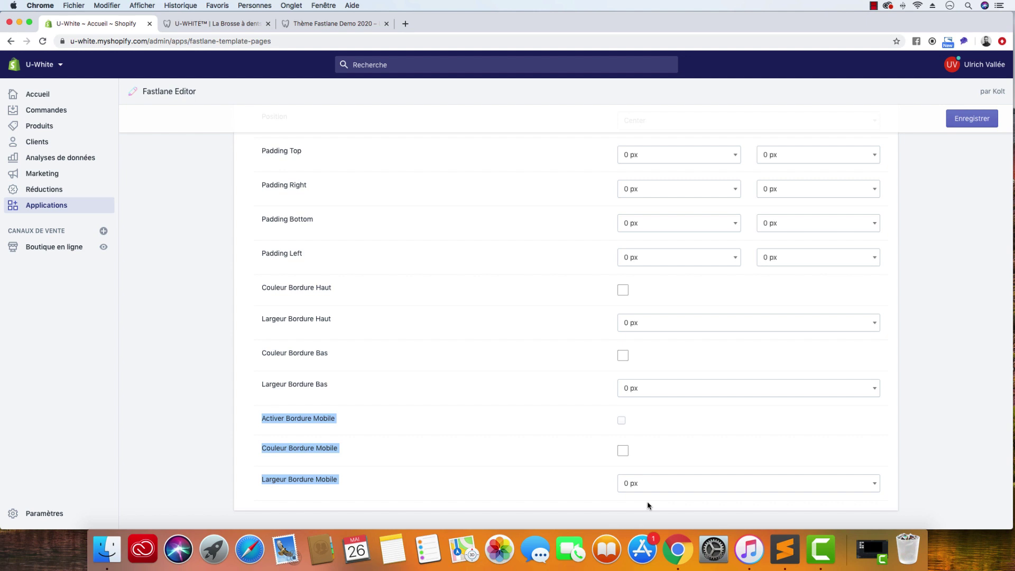
left_click(941, 375)
scroll(845, 378, "down", 3)
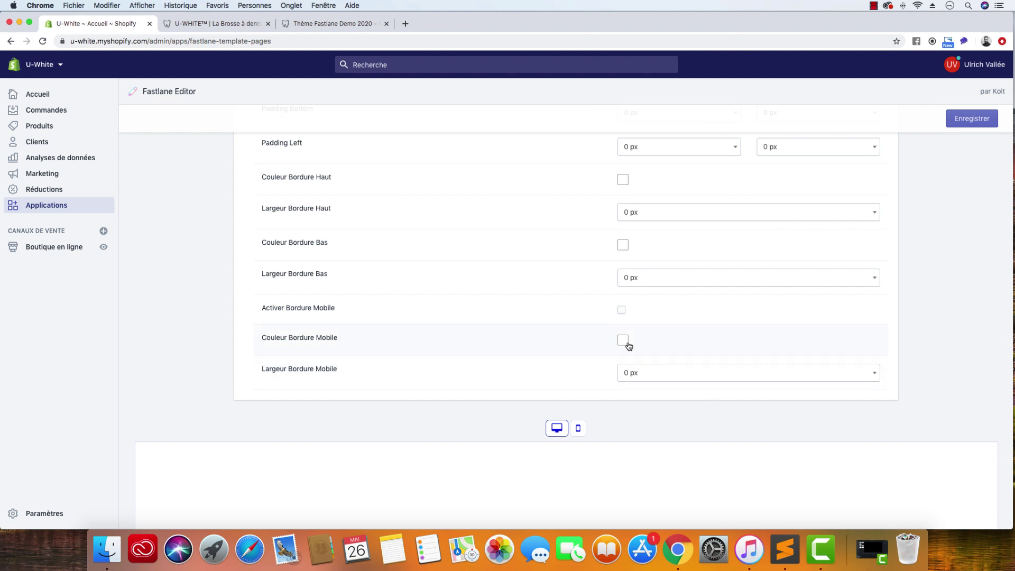
Examine the live product page's banner and icon blocks at mobile width, restore the full-width window and return to the row's settings in the editor.
scroll(581, 334, "up", 20)
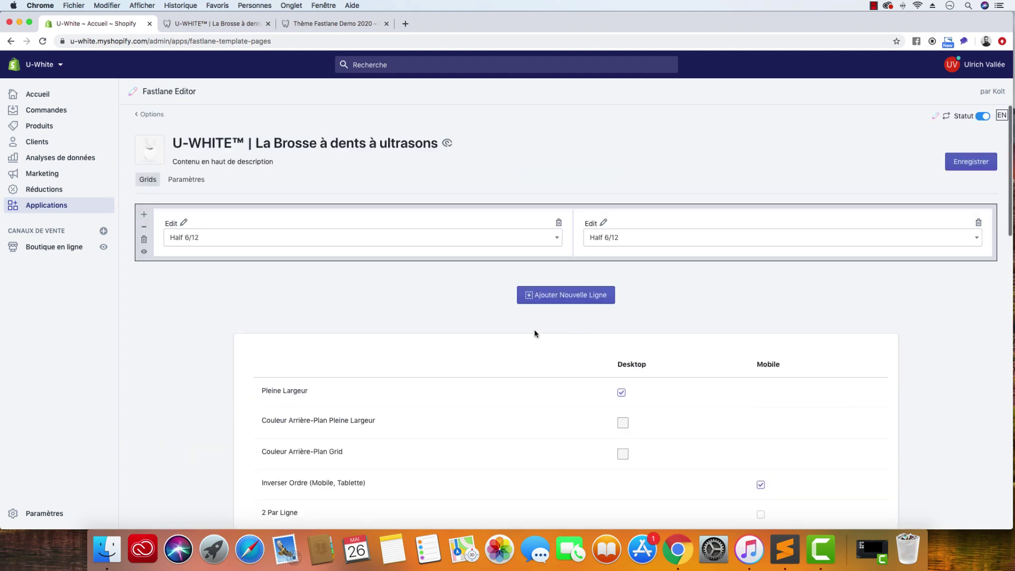
left_click(214, 23)
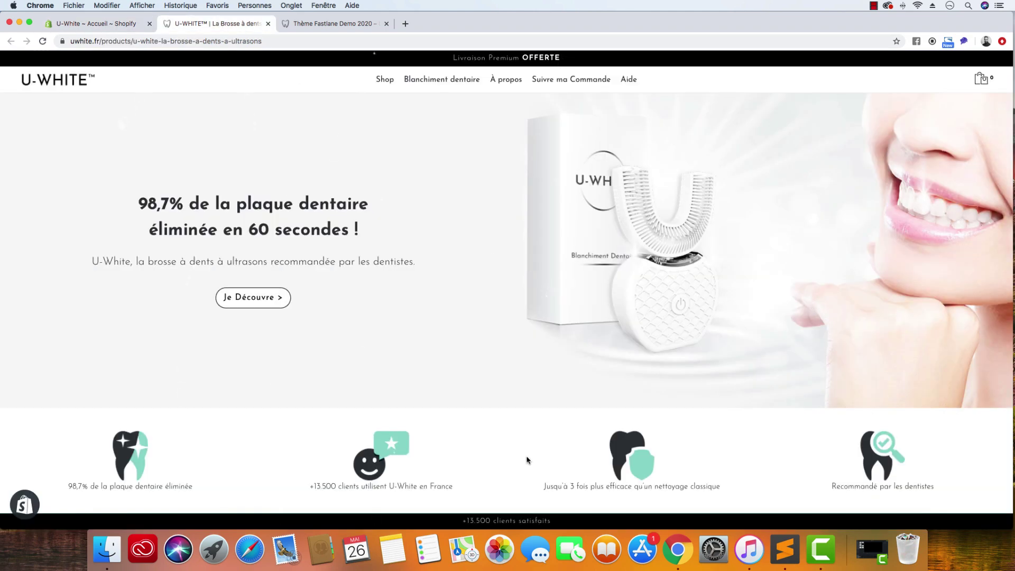
left_click_drag(1012, 23, 164, 32)
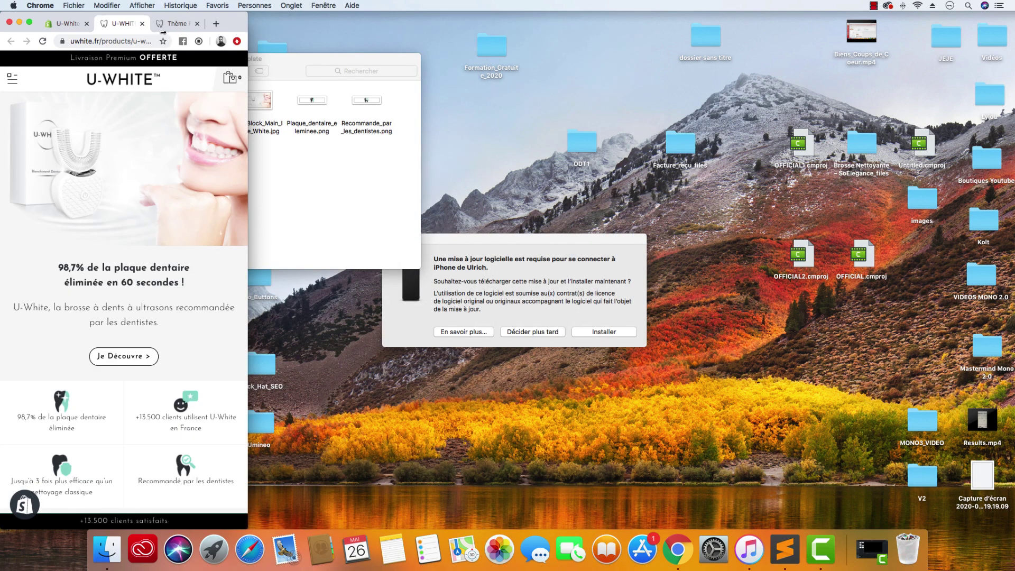
scroll(128, 163, "down", 10)
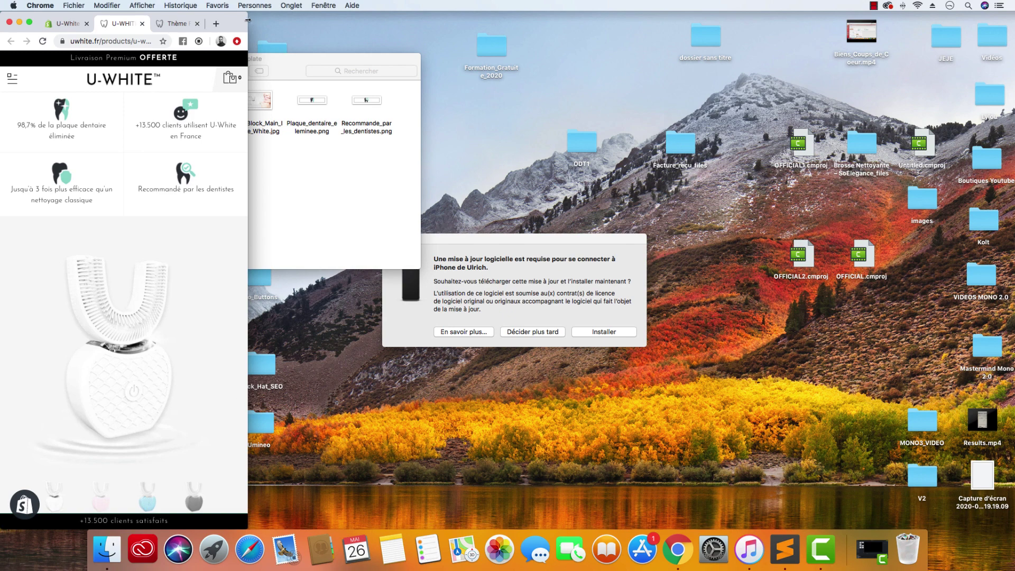
left_click_drag(247, 20, 1013, 36)
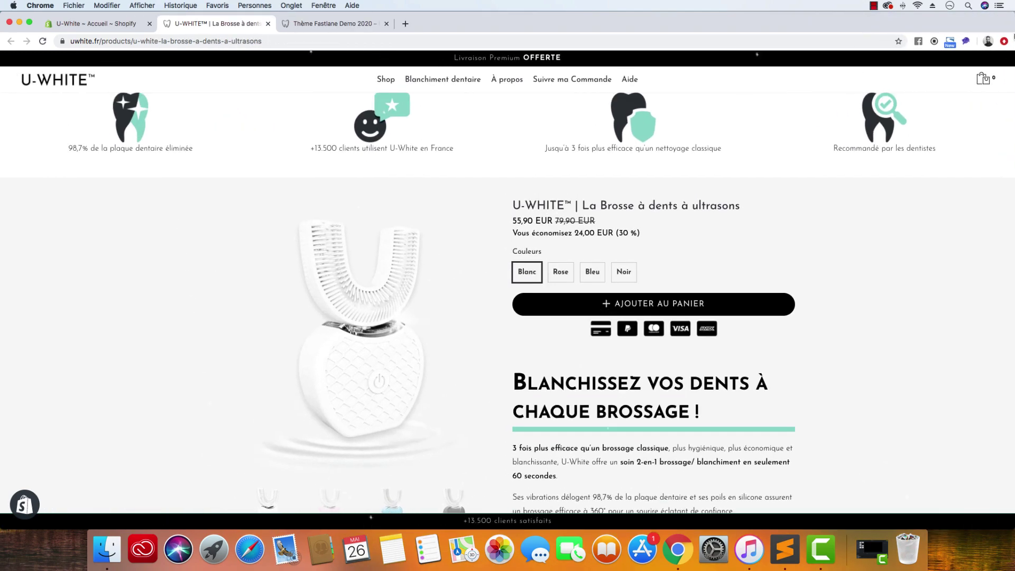
scroll(489, 369, "up", 6)
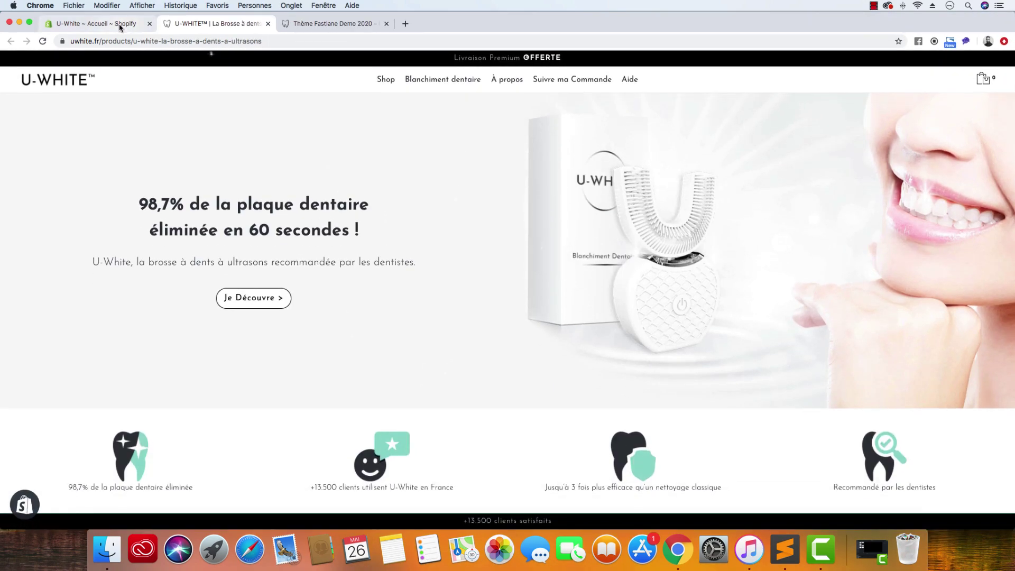
left_click(120, 27)
scroll(163, 349, "down", 10)
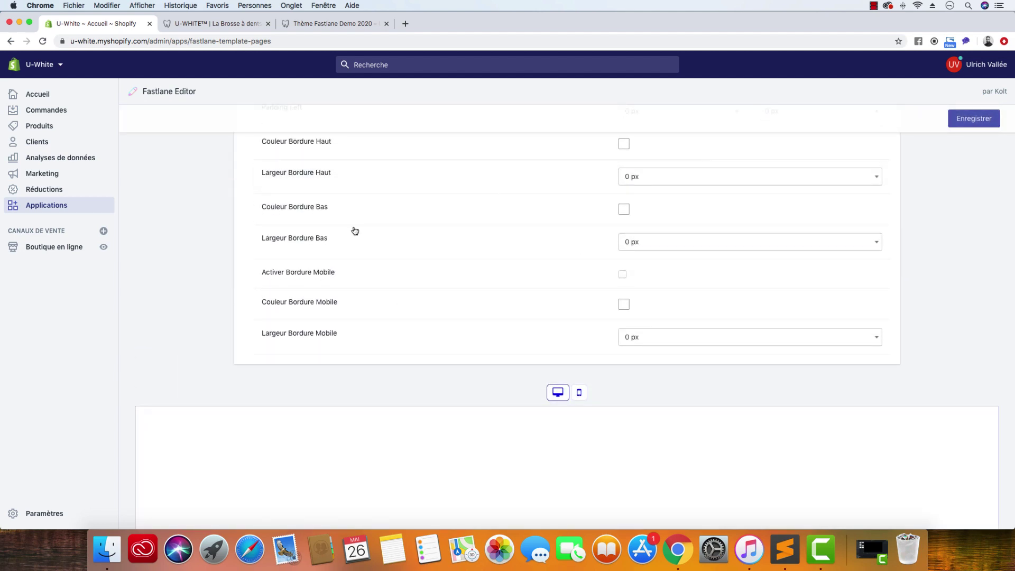
scroll(242, 256, "up", 15)
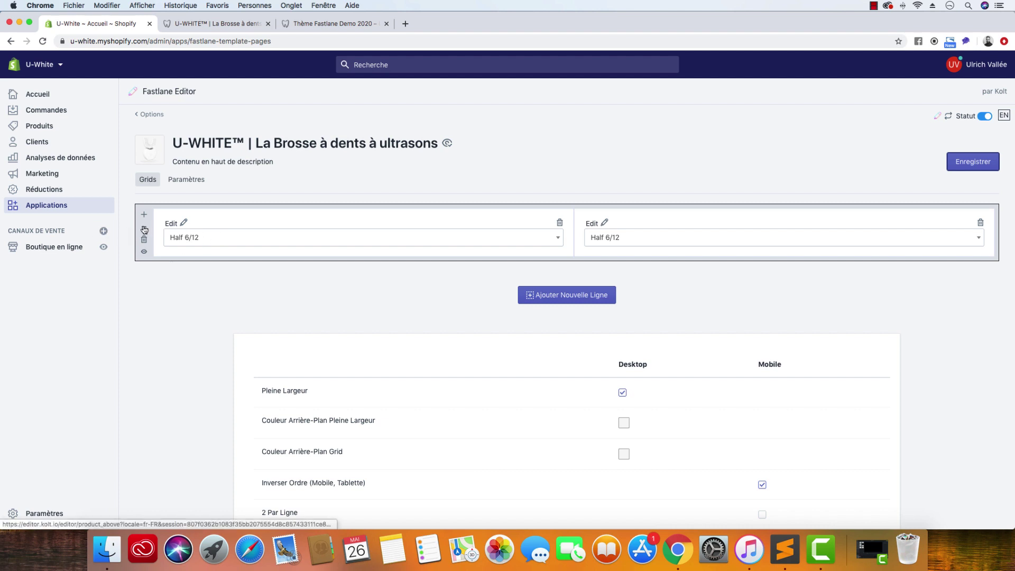
Review the first column's content editor and the row's settings, finishing with the first column's editor open.
left_click(183, 222)
scroll(184, 226, "up", 4)
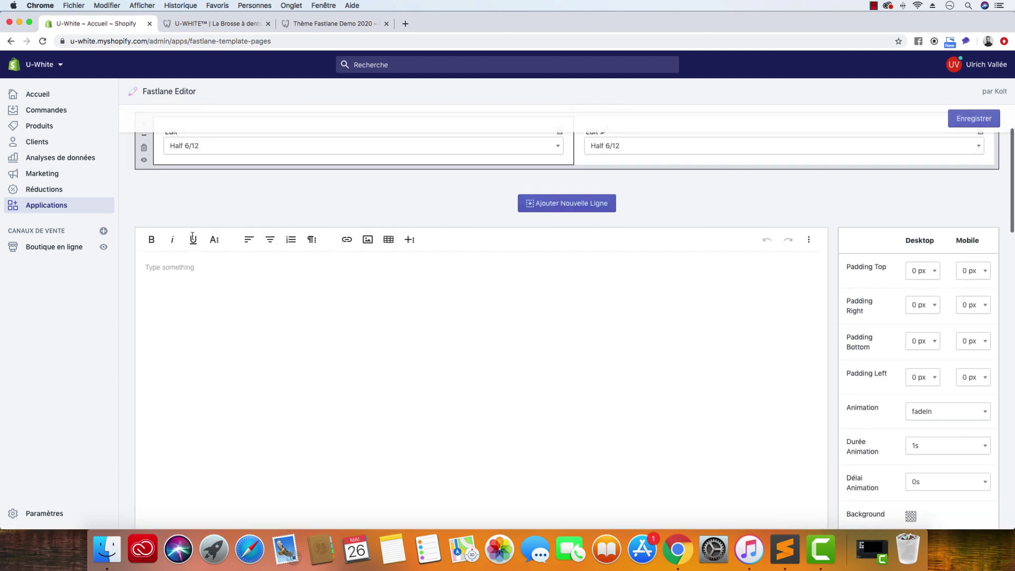
scroll(227, 329, "down", 5)
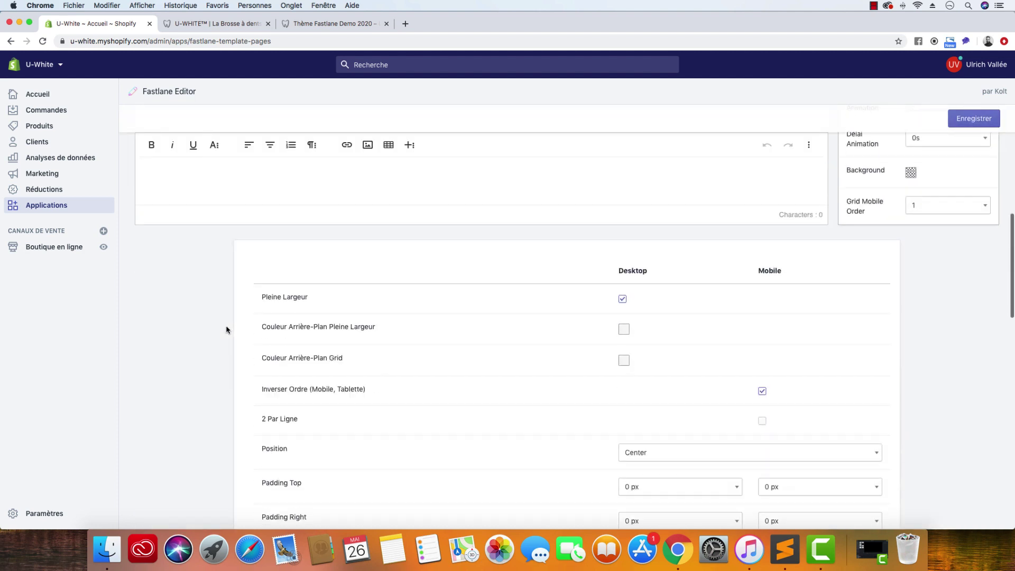
scroll(338, 339, "up", 5)
left_click(147, 227)
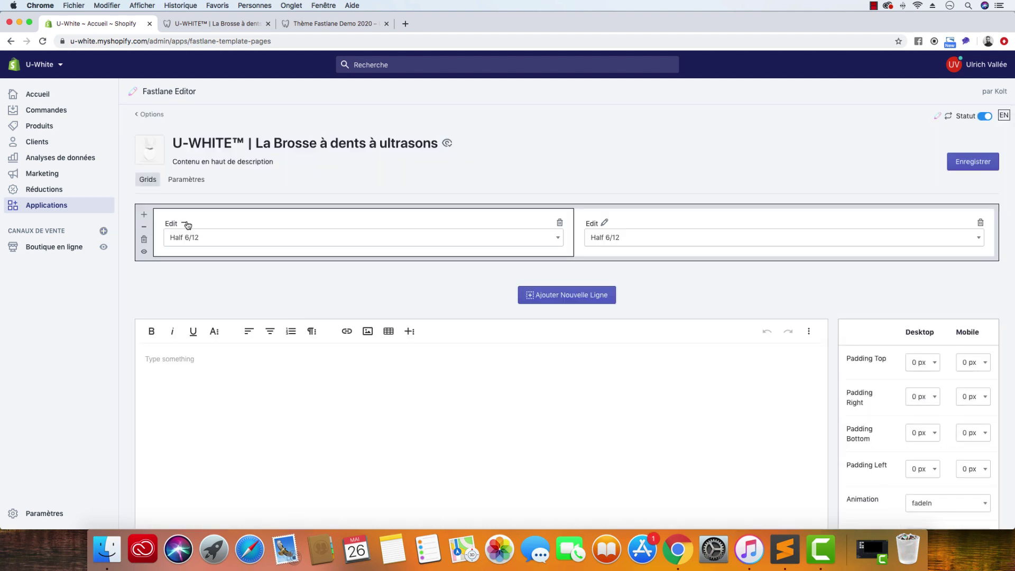
left_click(146, 230)
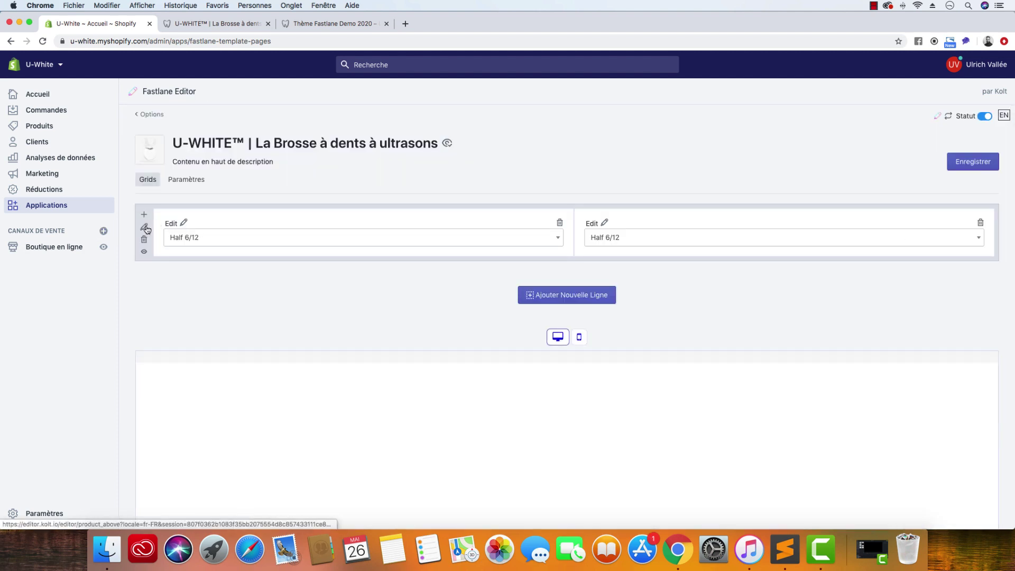
left_click(147, 230)
scroll(146, 230, "down", 4)
scroll(146, 229, "up", 5)
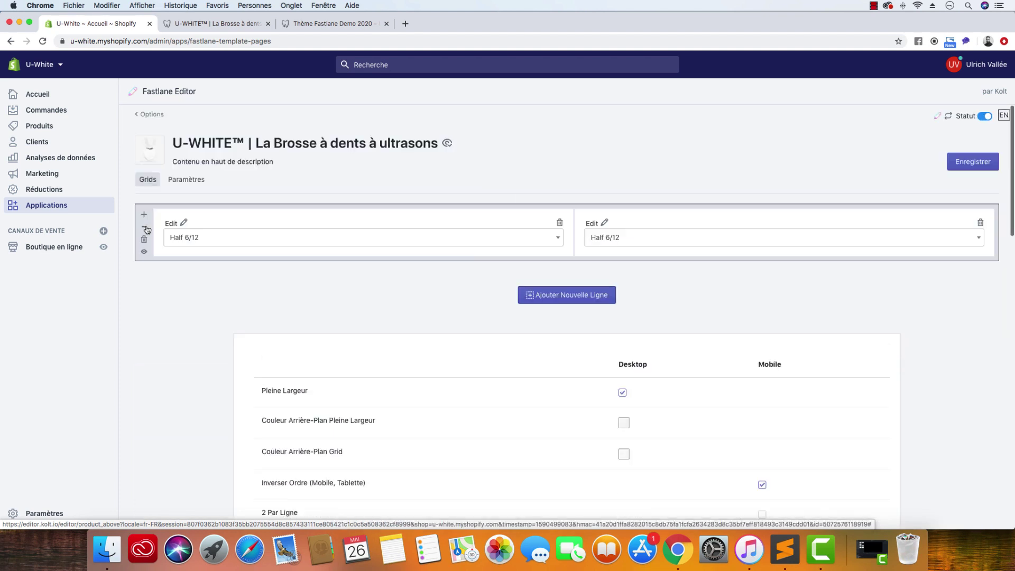
left_click(144, 228)
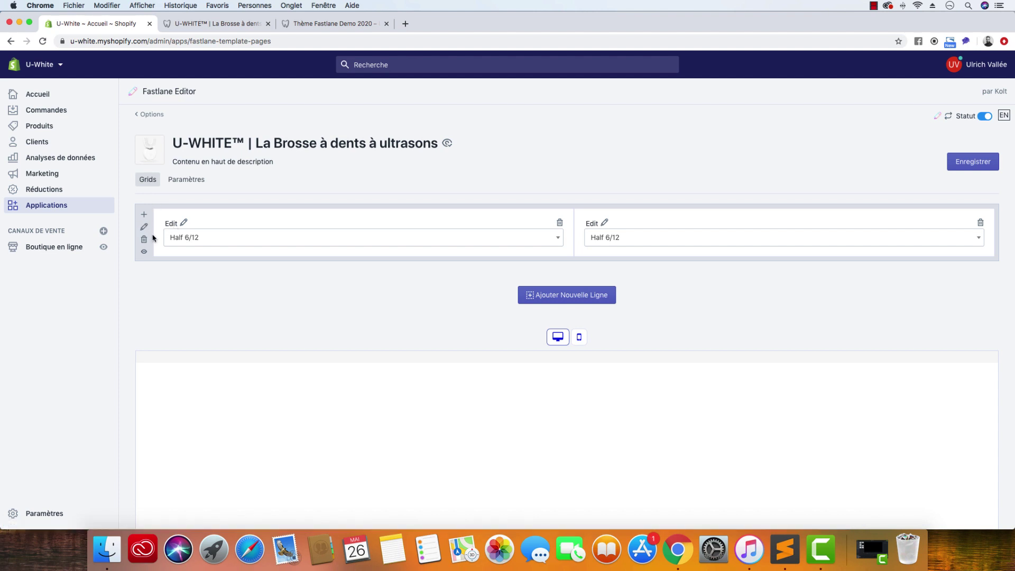
left_click(185, 224)
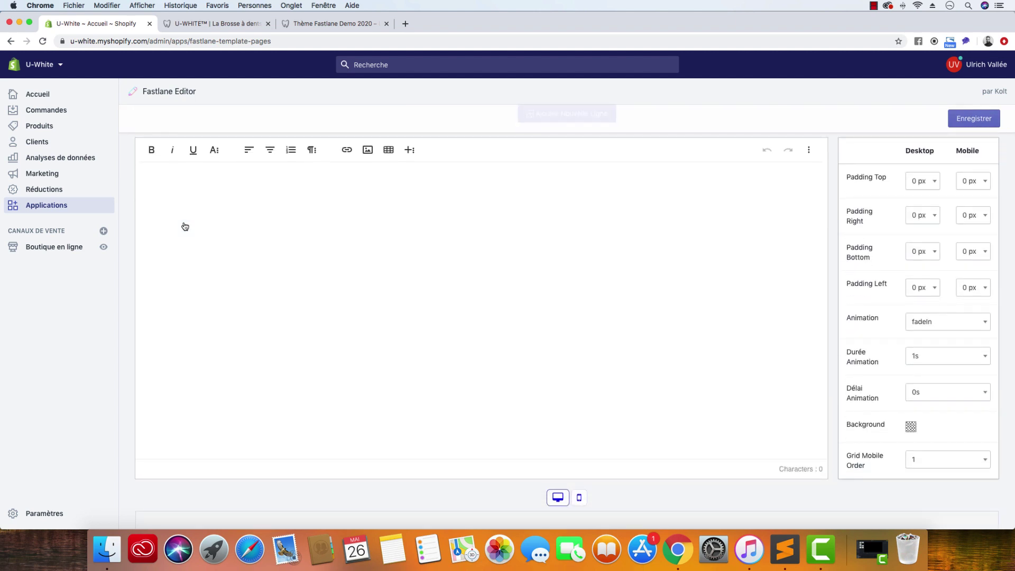
Examine the headline, subtitle and "Je Découvre >" button in the live product page's banner, and return to the editor.
left_click(174, 22)
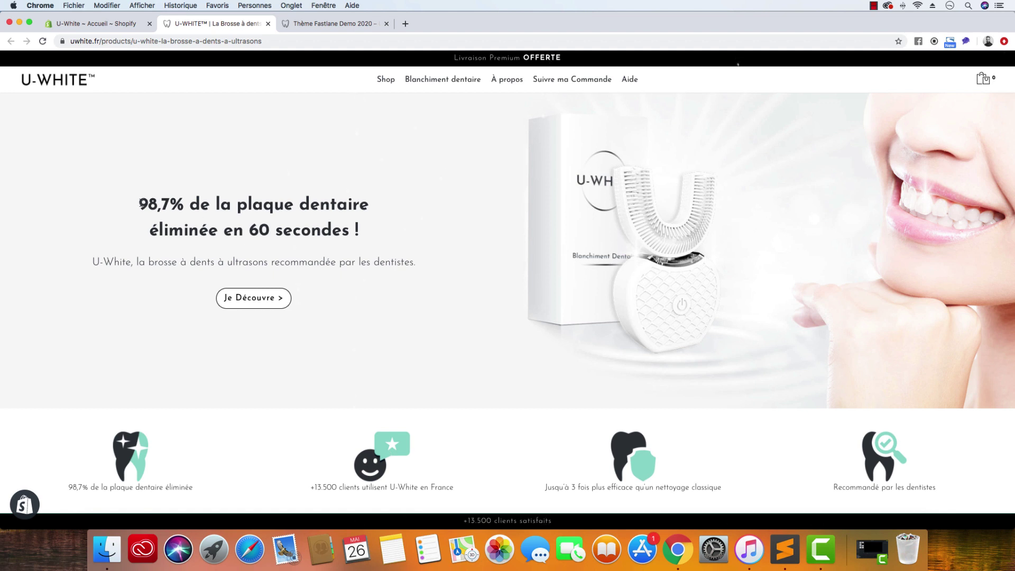
left_click_drag(139, 202, 378, 231)
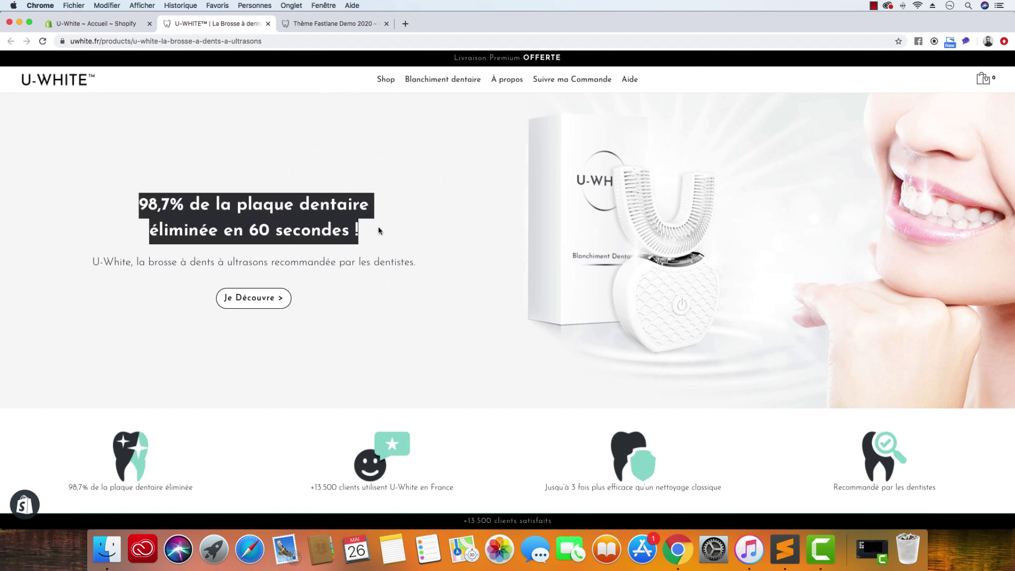
left_click(369, 205)
left_click_drag(369, 205, 368, 229)
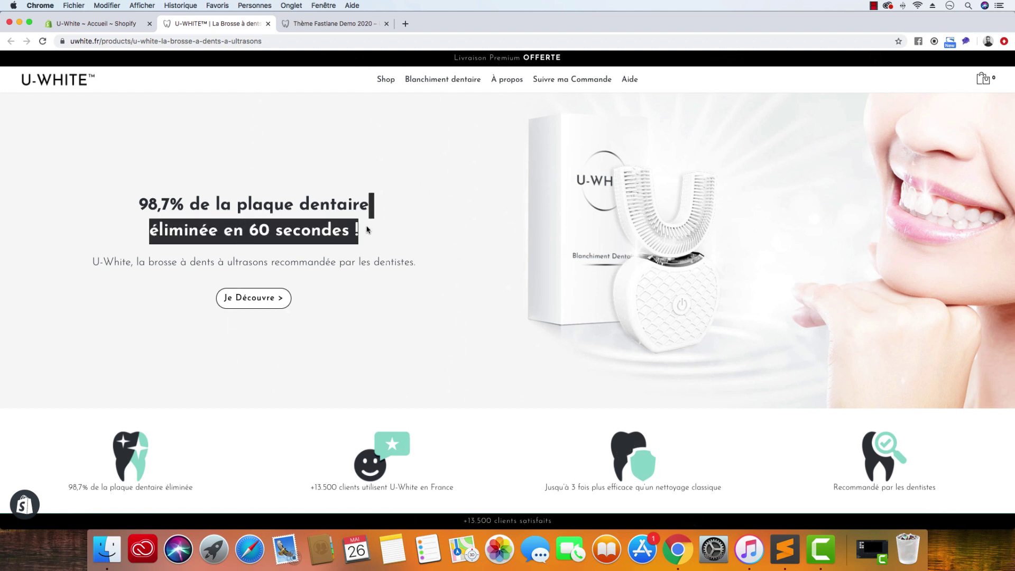
left_click(368, 230)
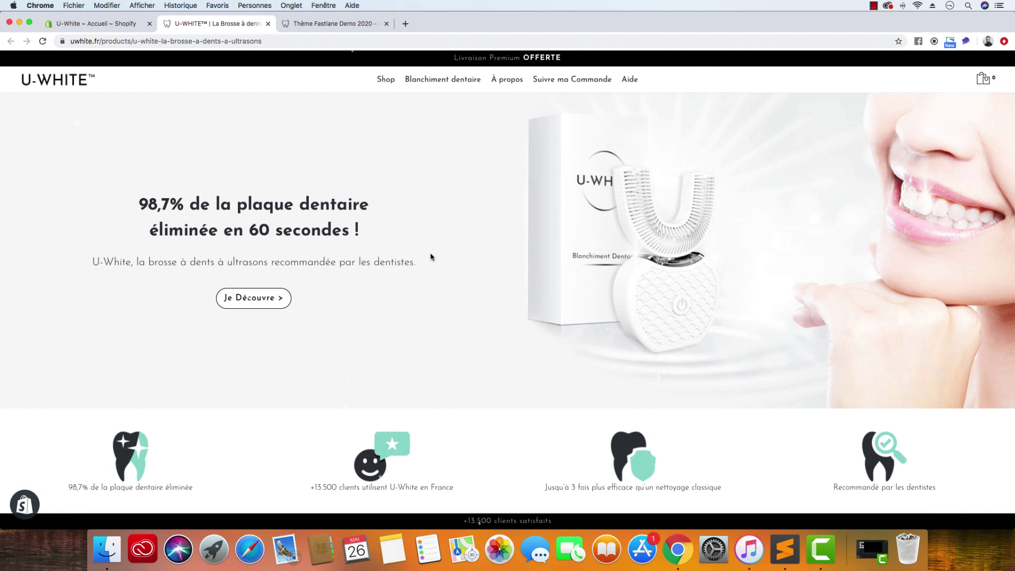
left_click_drag(429, 259, 37, 256)
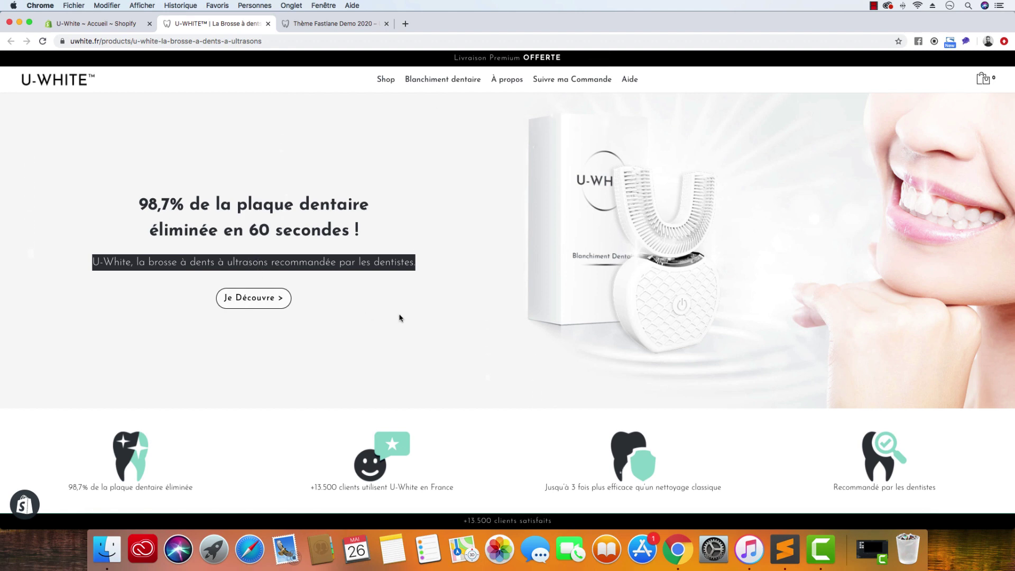
left_click(244, 302)
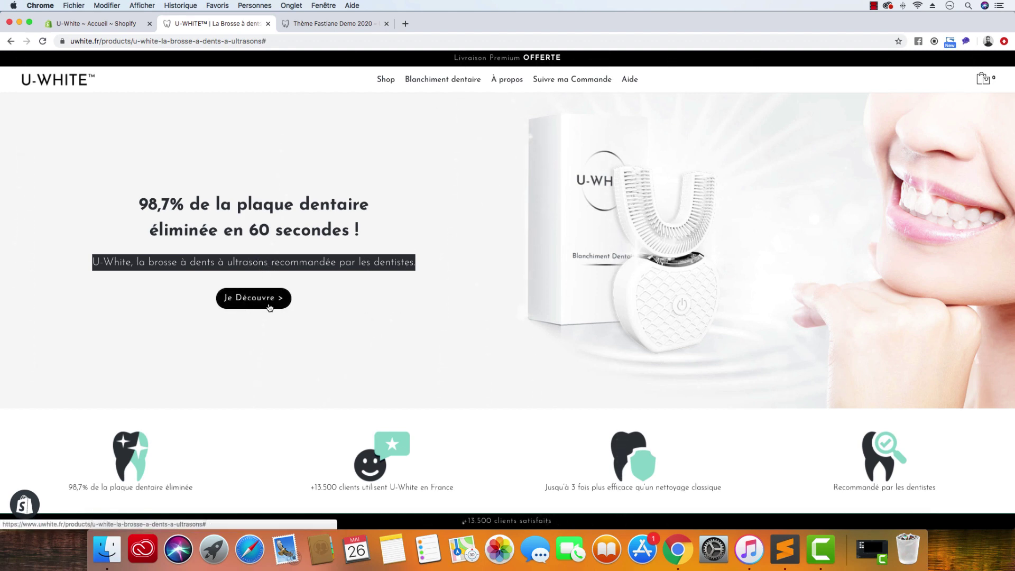
scroll(422, 294, "down", 5)
scroll(422, 294, "up", 5)
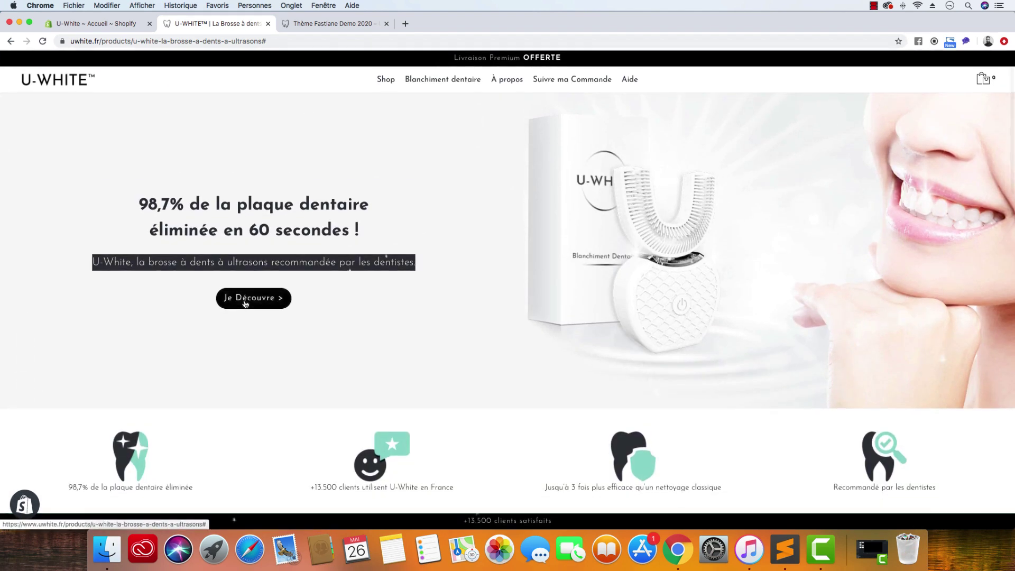
left_click(399, 300)
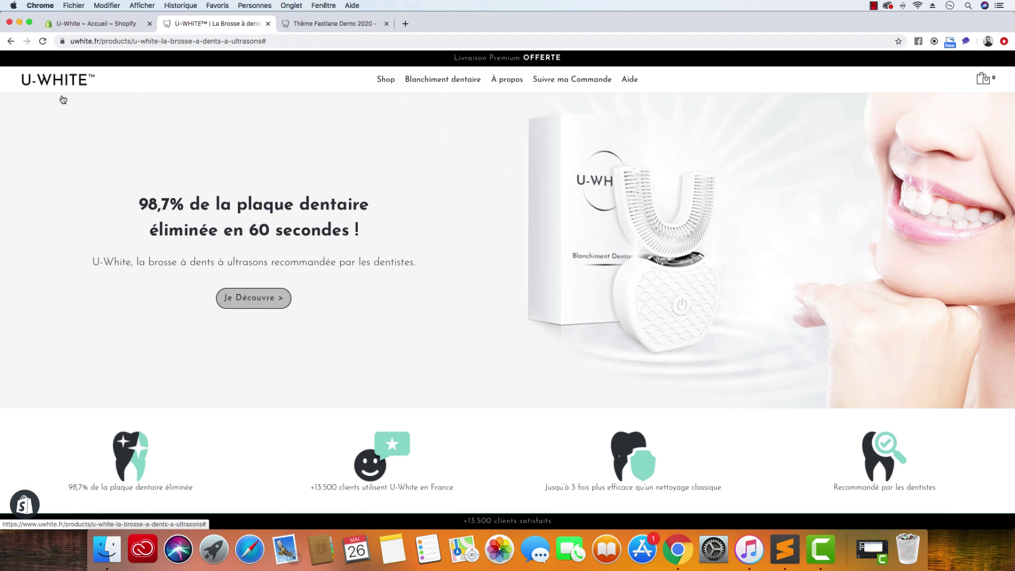
left_click(89, 24)
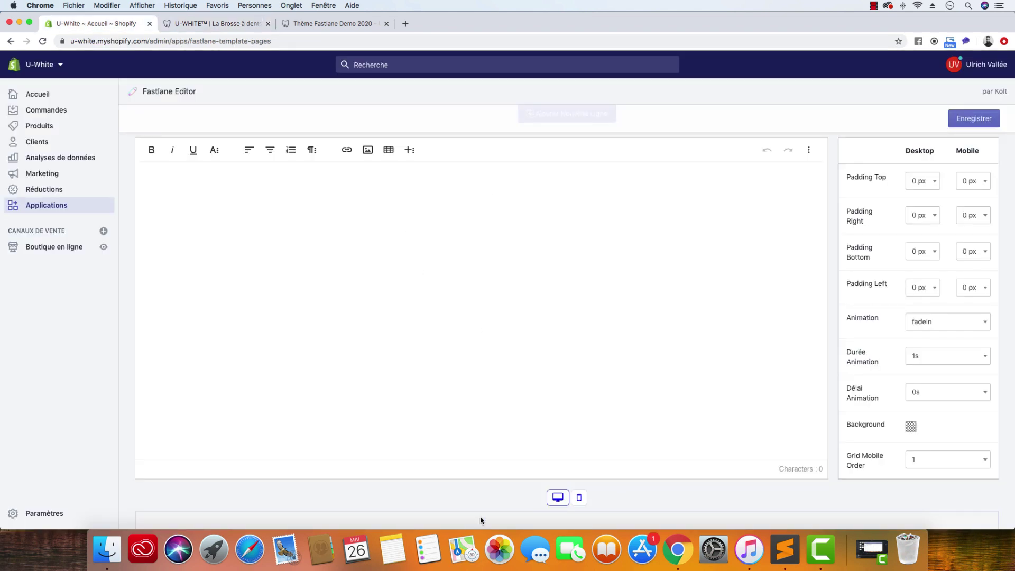
Look over the image files in the UWHITE_Template folder in Finder and open Texte.html with Sublime Text.
left_click(111, 551)
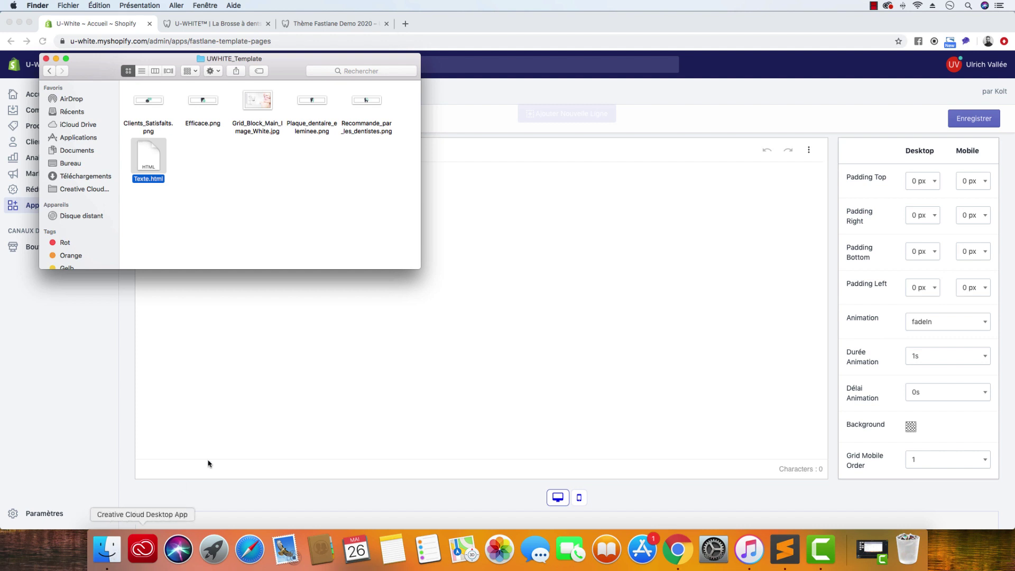
left_click(314, 102)
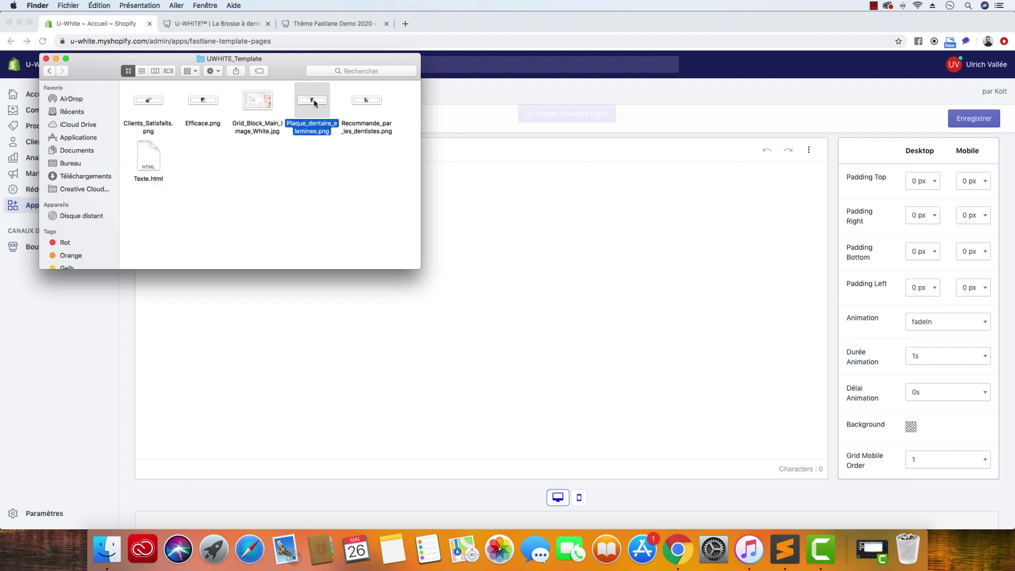
left_click(250, 101)
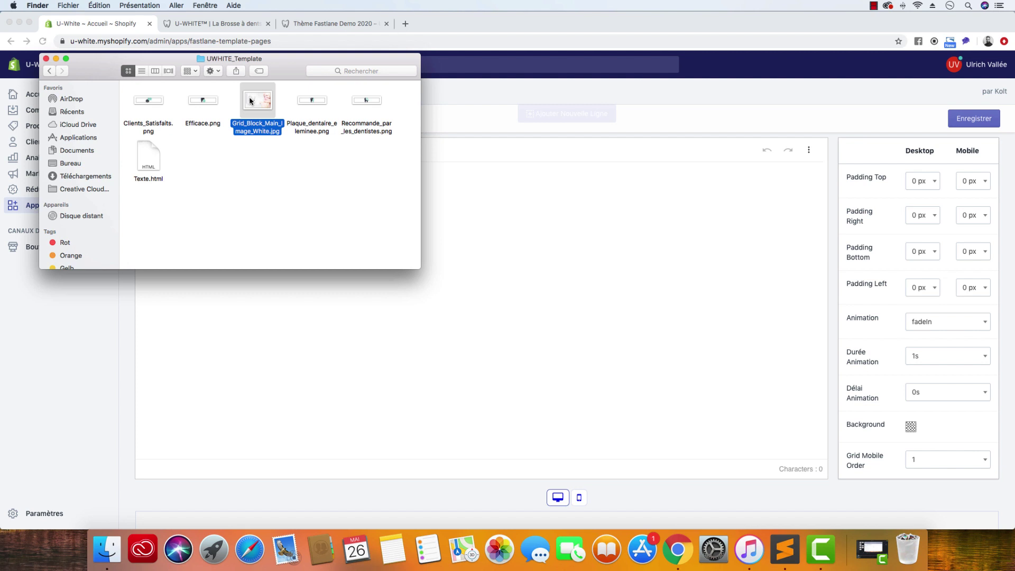
left_click(151, 160)
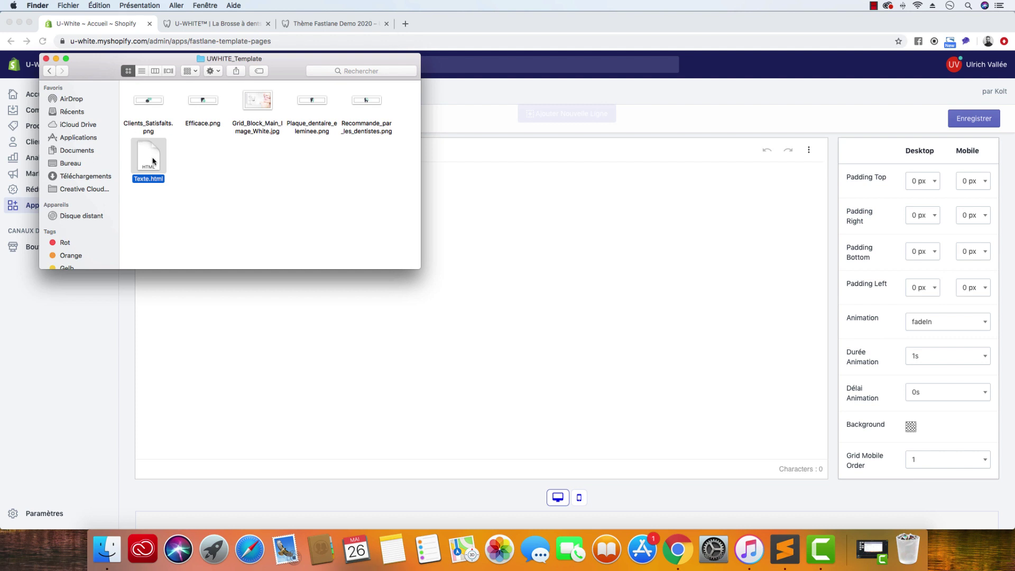
right_click(157, 164)
left_click(297, 182)
right_click(153, 163)
mouse_move(240, 177)
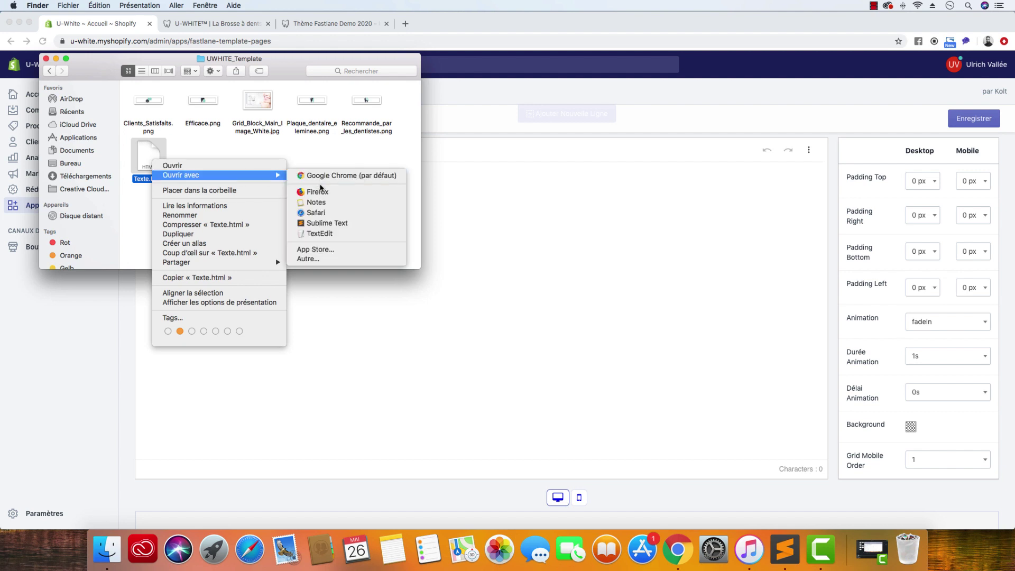
left_click(323, 223)
left_click(218, 172)
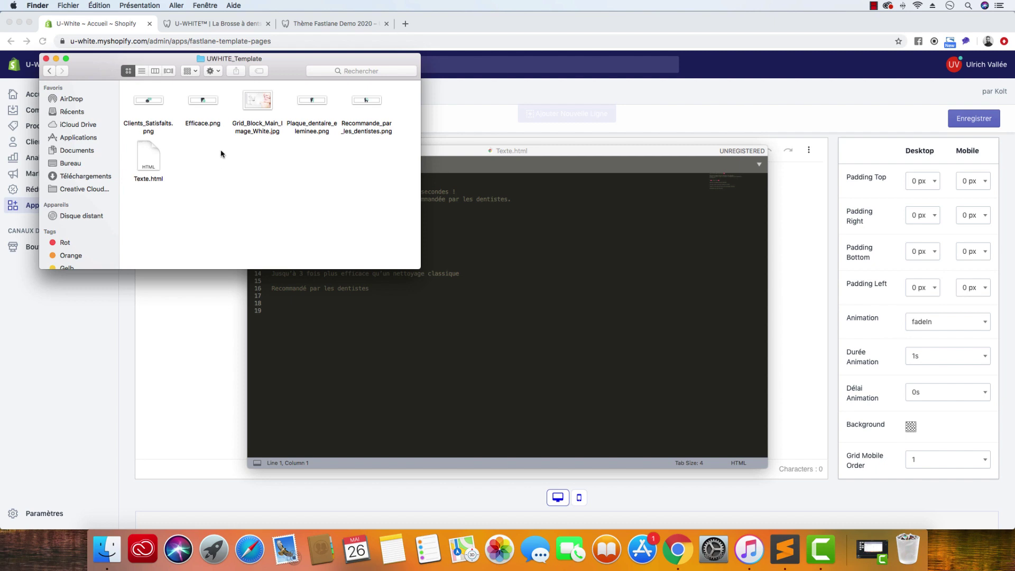
Check the live page's banner against the First Block text in Texte.html and return to the editor.
left_click(239, 24)
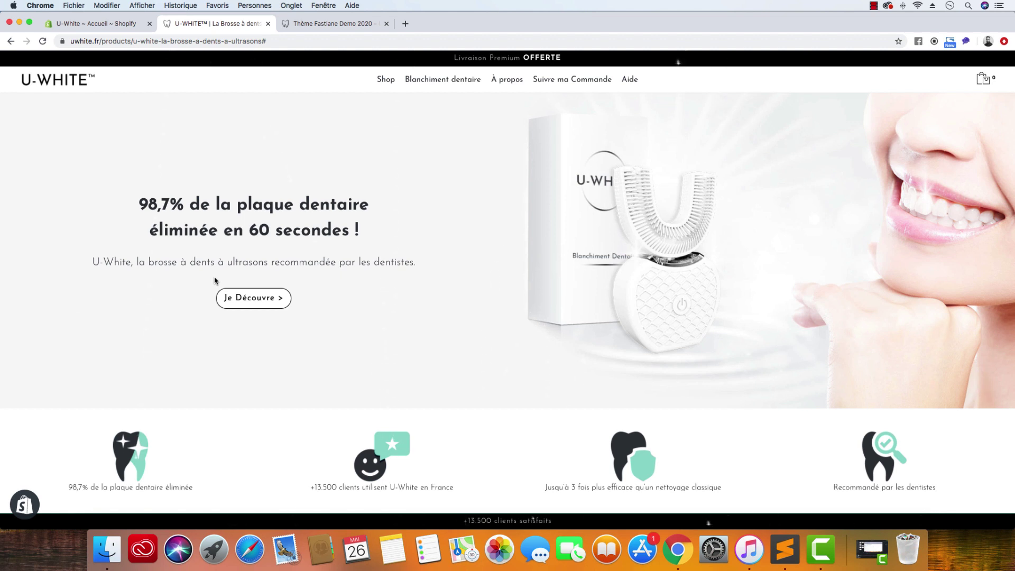
left_click(97, 24)
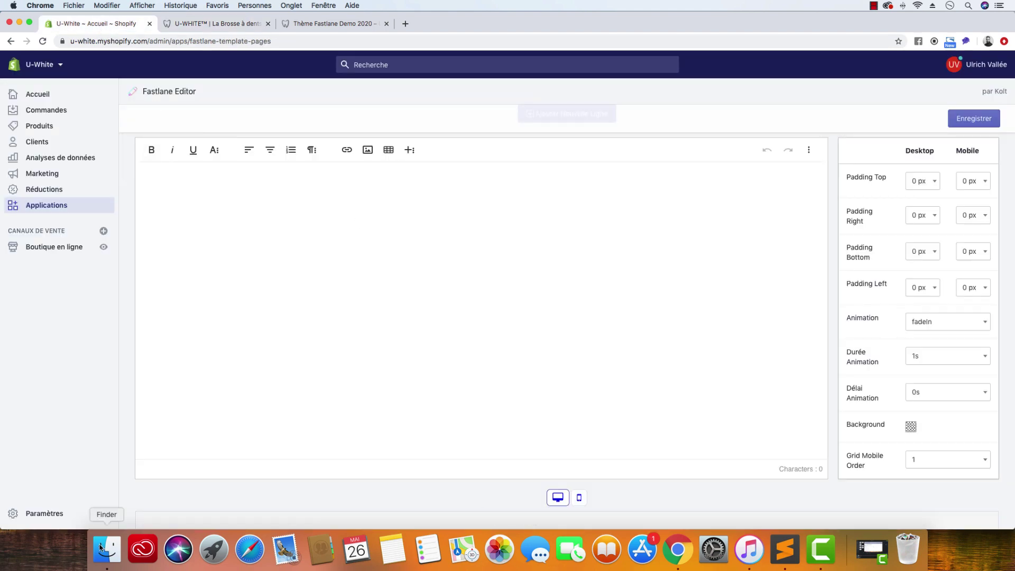
left_click(785, 550)
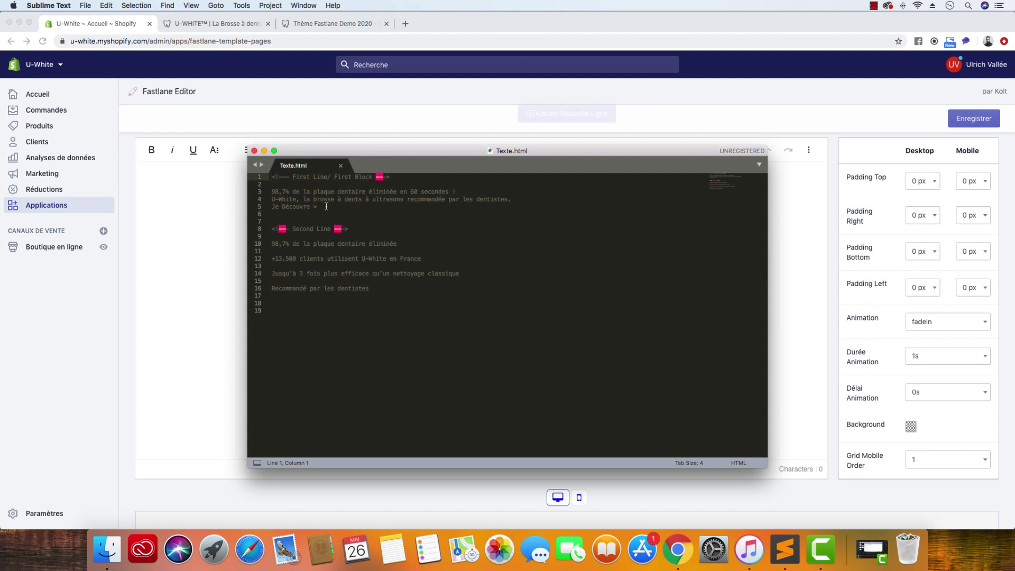
left_click_drag(317, 207, 265, 192)
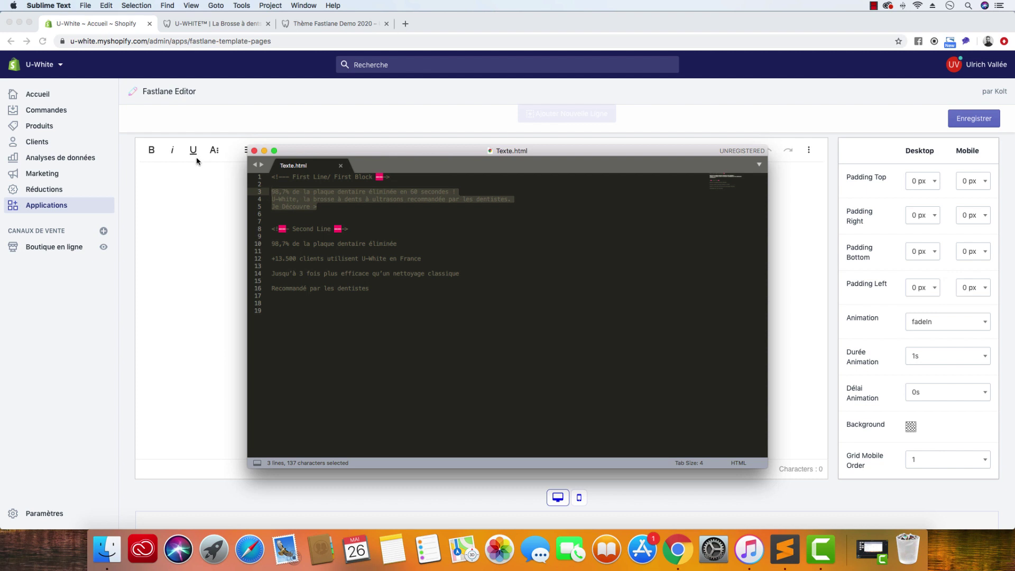
left_click(127, 195)
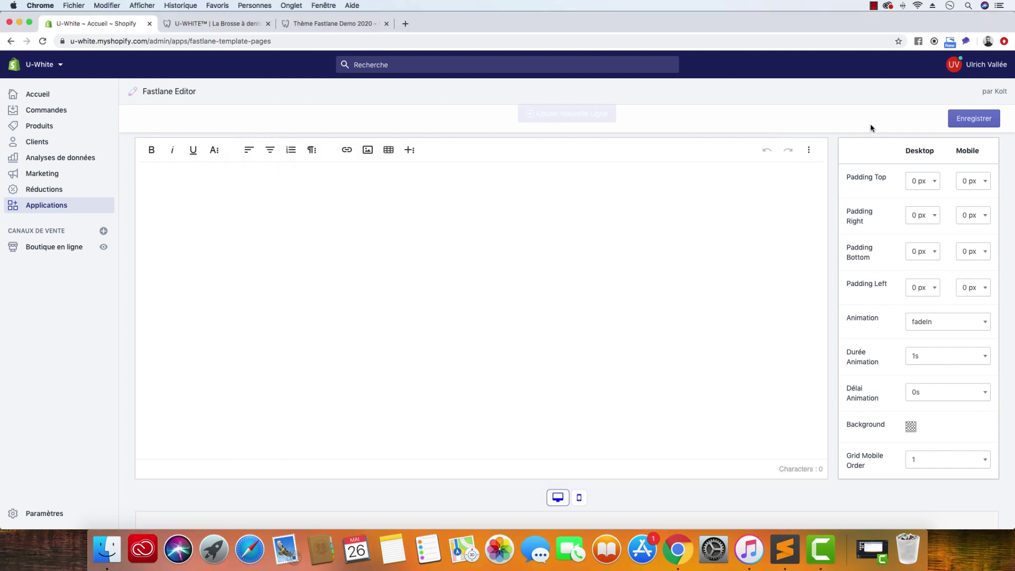
Delete all the HTML code in the first column's code view and return to the visual editor.
left_click(808, 151)
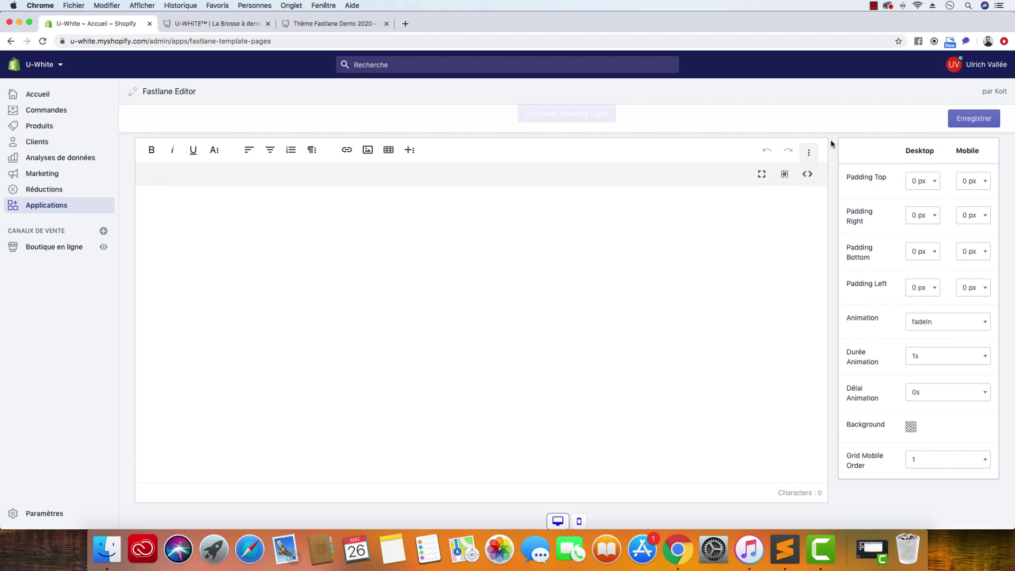
left_click(807, 174)
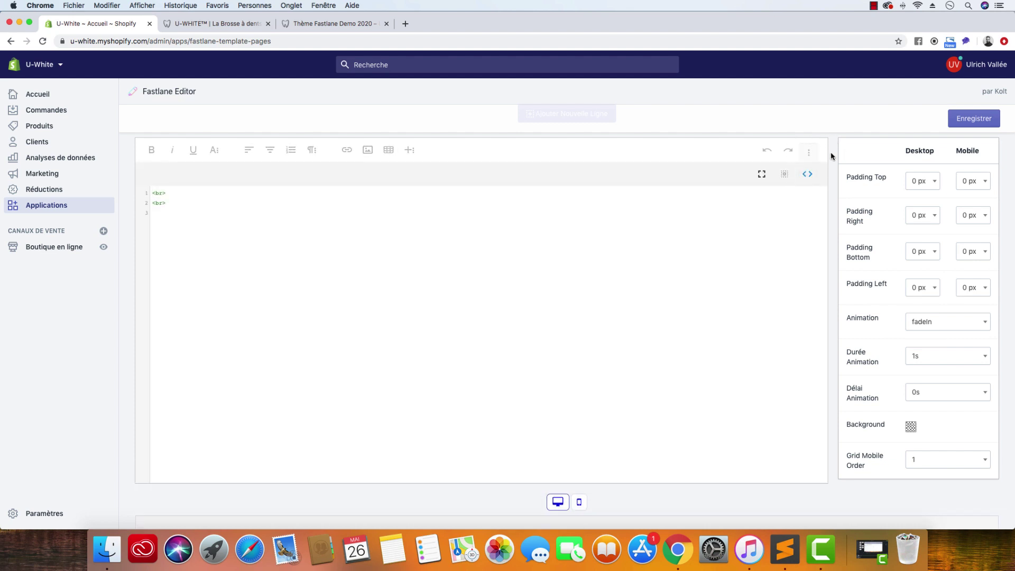
left_click(568, 244)
key("super+a")
key("BackSpace")
left_click(807, 174)
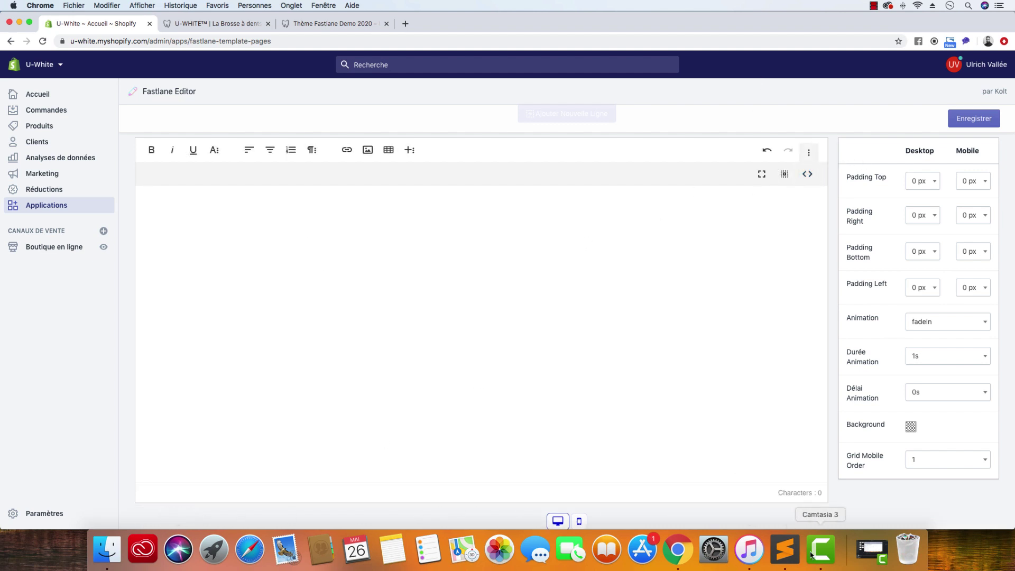
Copy the headline, subtitle and "Je Découvre >" lines from Texte.html in Sublime Text and paste them into the first column's content.
left_click(785, 550)
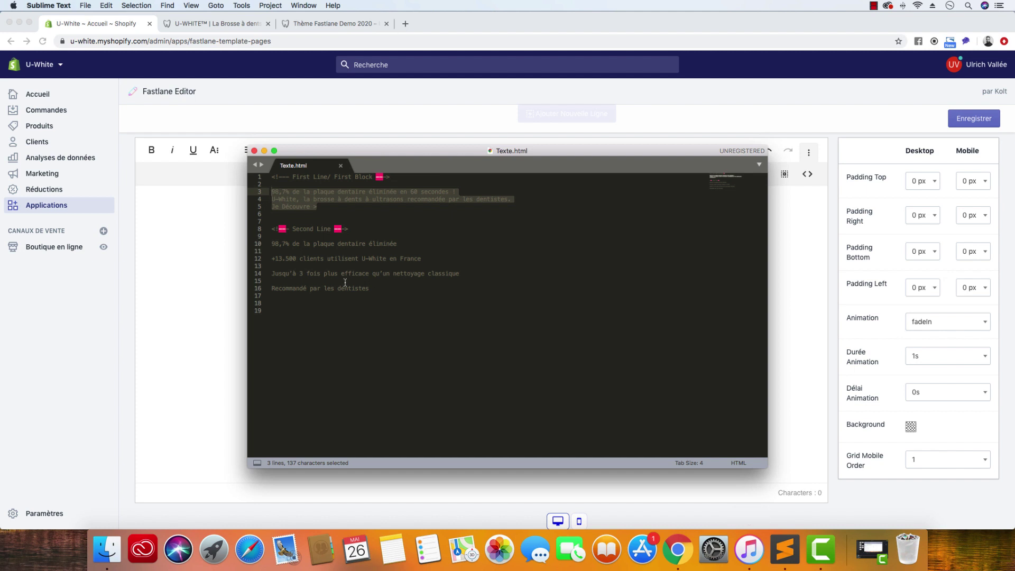
left_click_drag(334, 207, 271, 192)
right_click(277, 194)
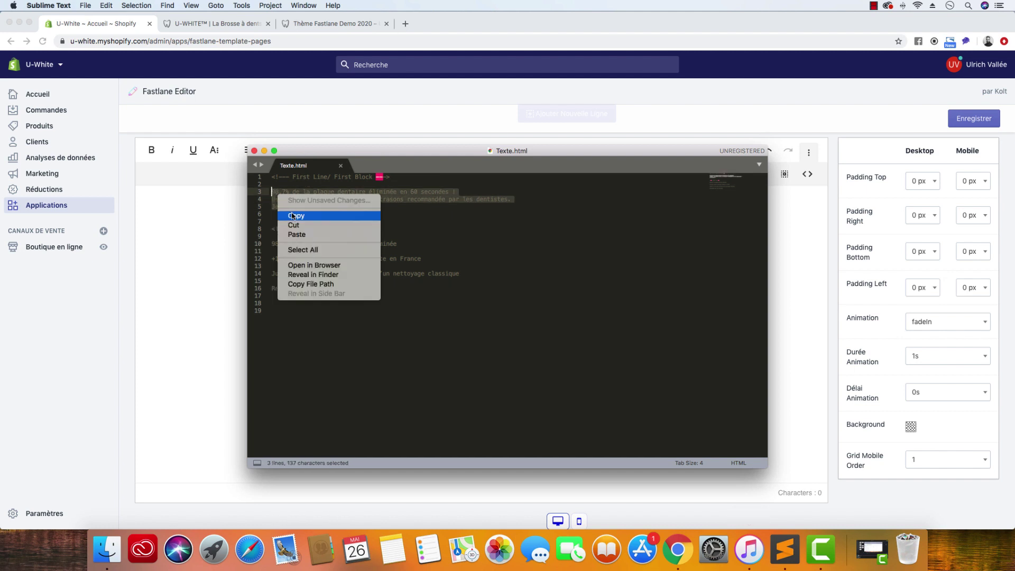
left_click(293, 216)
left_click(246, 24)
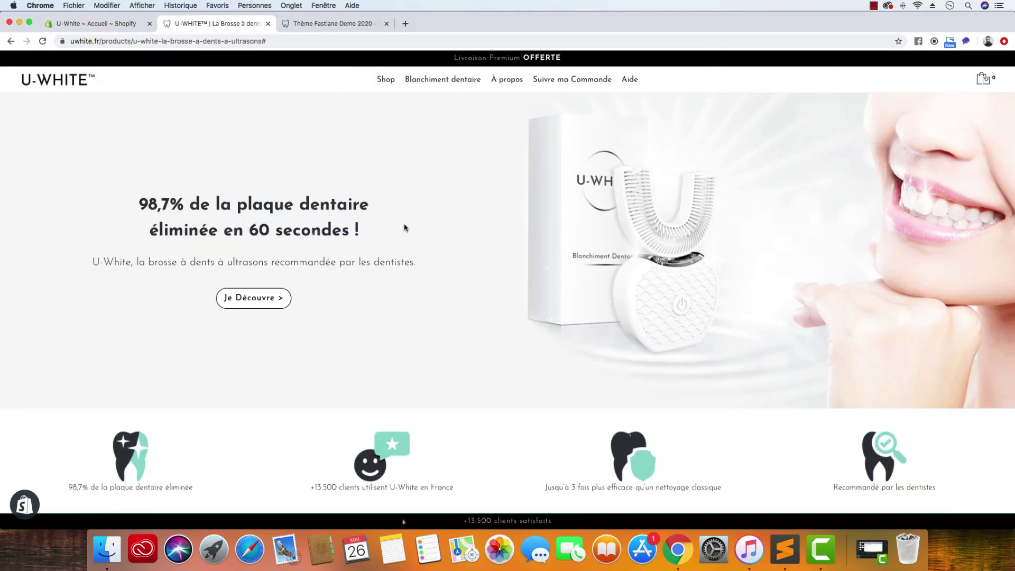
left_click(89, 23)
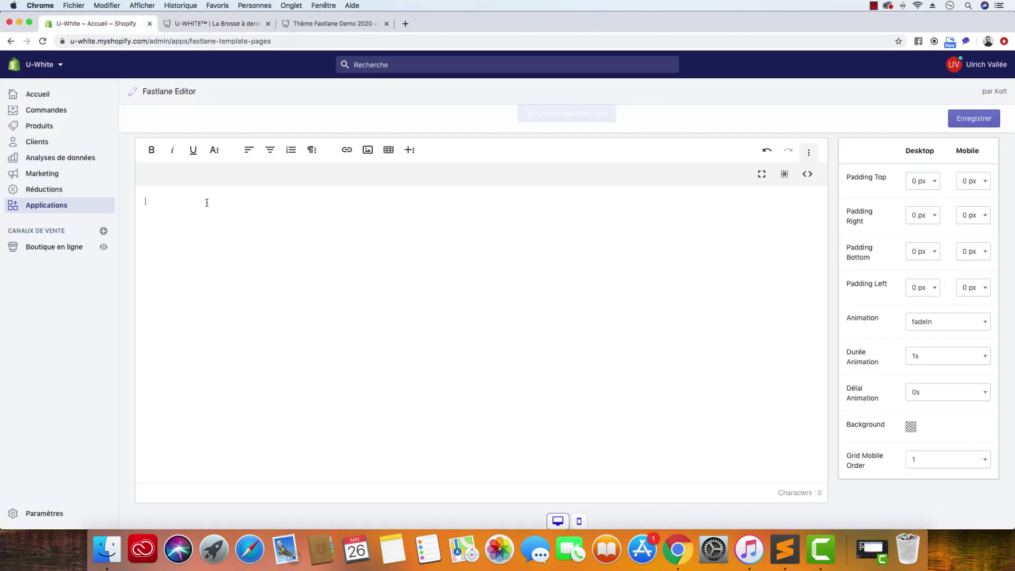
key("super+v")
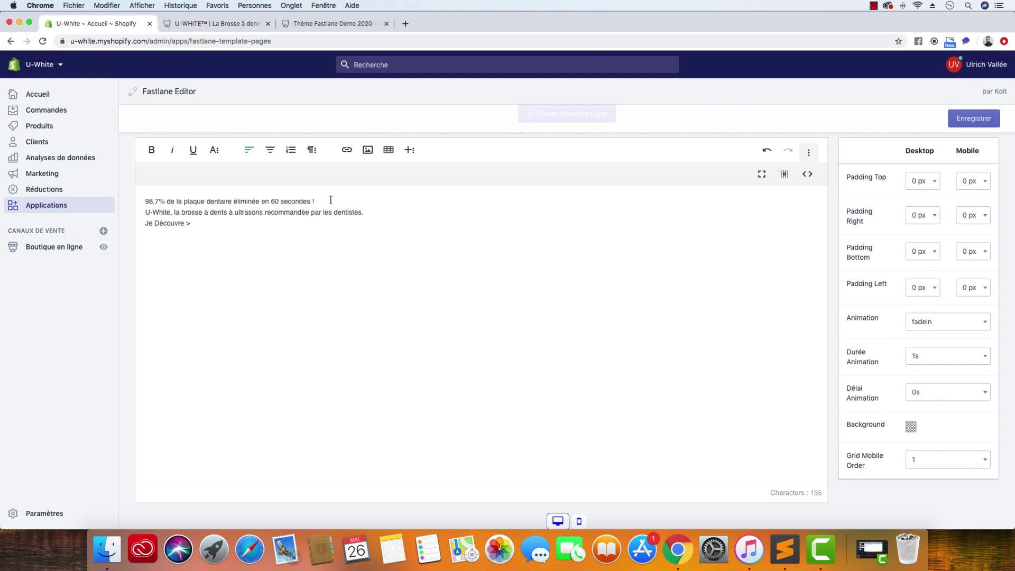
Format the first column's headline "98,7% de la plaque dentaire éliminée en 60 secondes !" as Heading 1 and check the preview.
left_click_drag(321, 201, 145, 202)
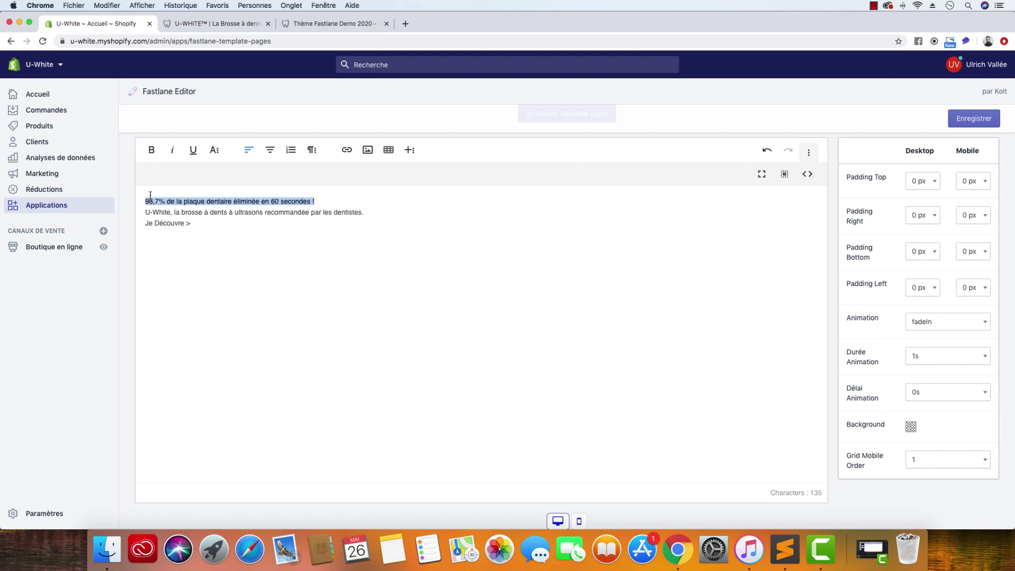
left_click(314, 152)
left_click(321, 174)
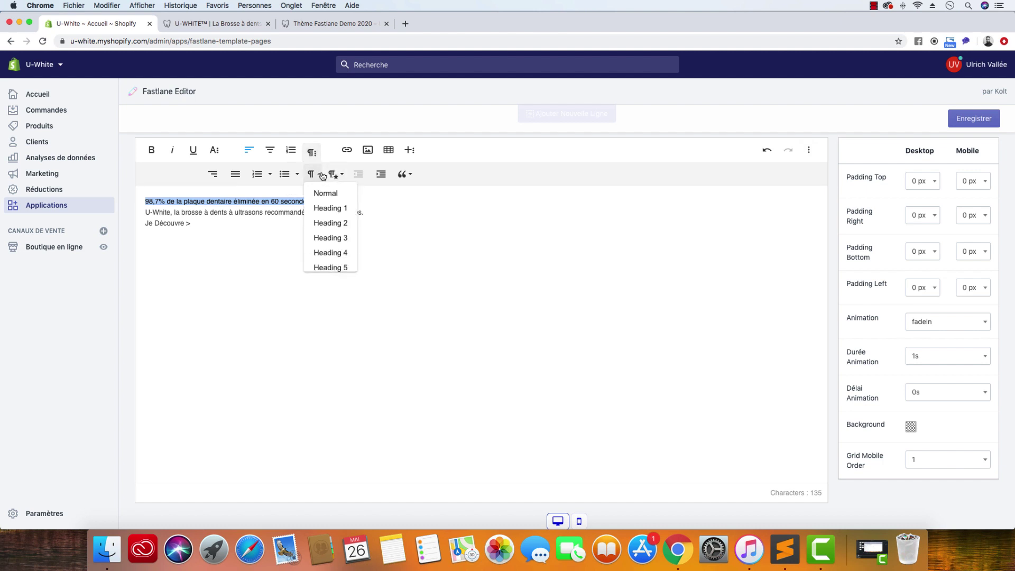
left_click(323, 208)
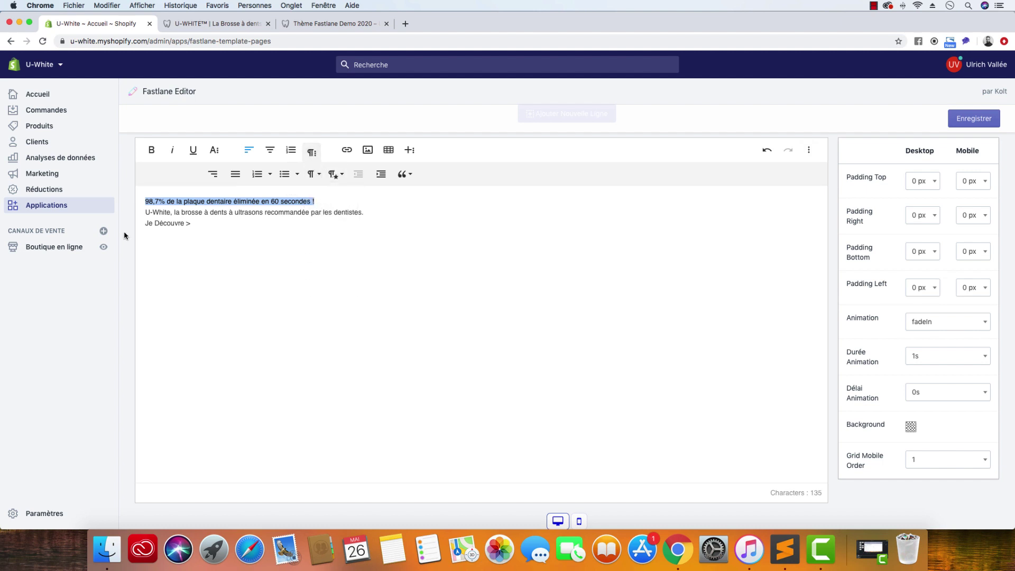
scroll(124, 235, "down", 6)
scroll(125, 236, "down", 1)
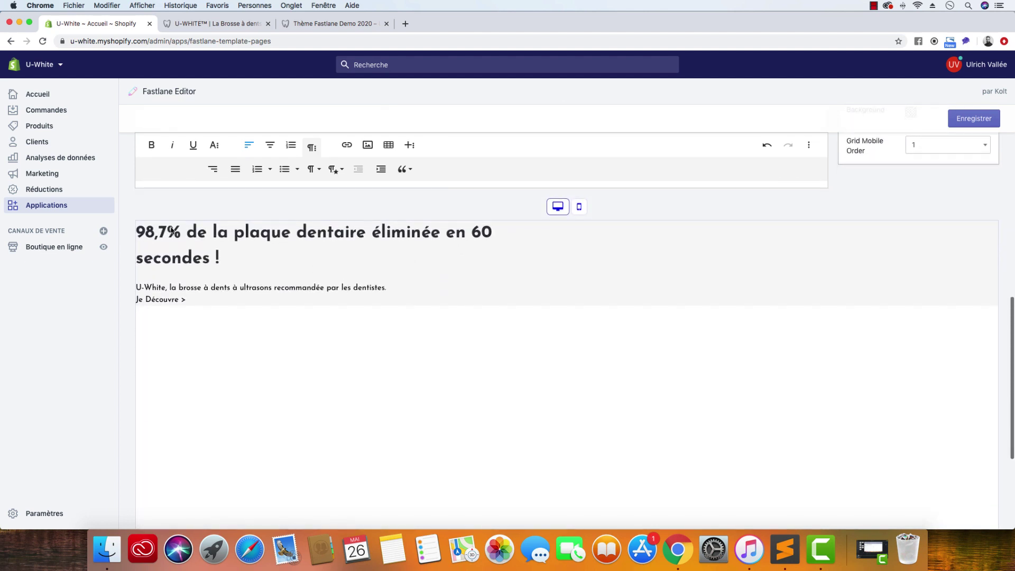
Format the subtitle line "U-White, la brosse à dents à ultrasons recommandée par les dentistes." as Heading 3.
scroll(132, 259, "up", 6)
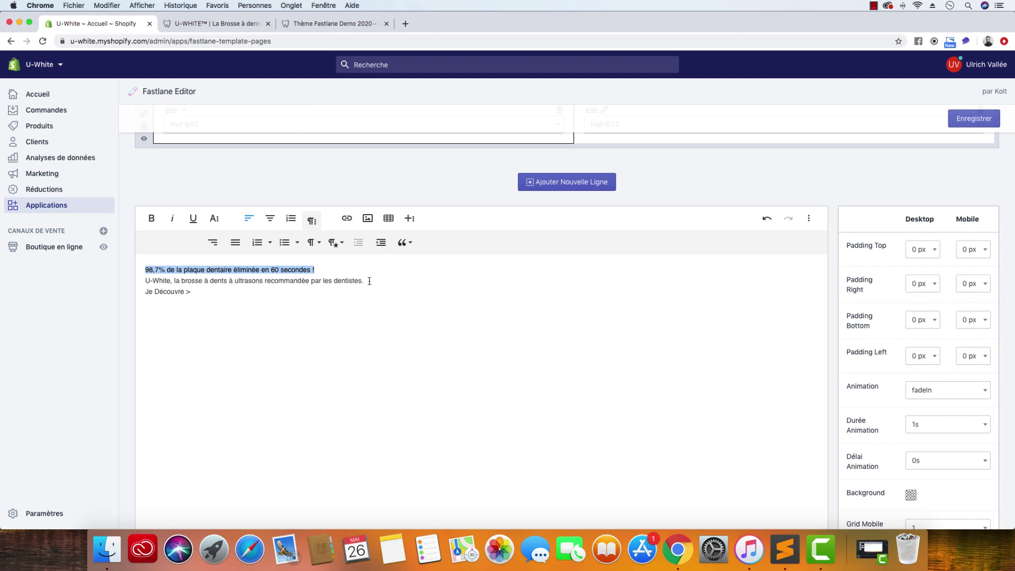
left_click_drag(370, 280, 141, 278)
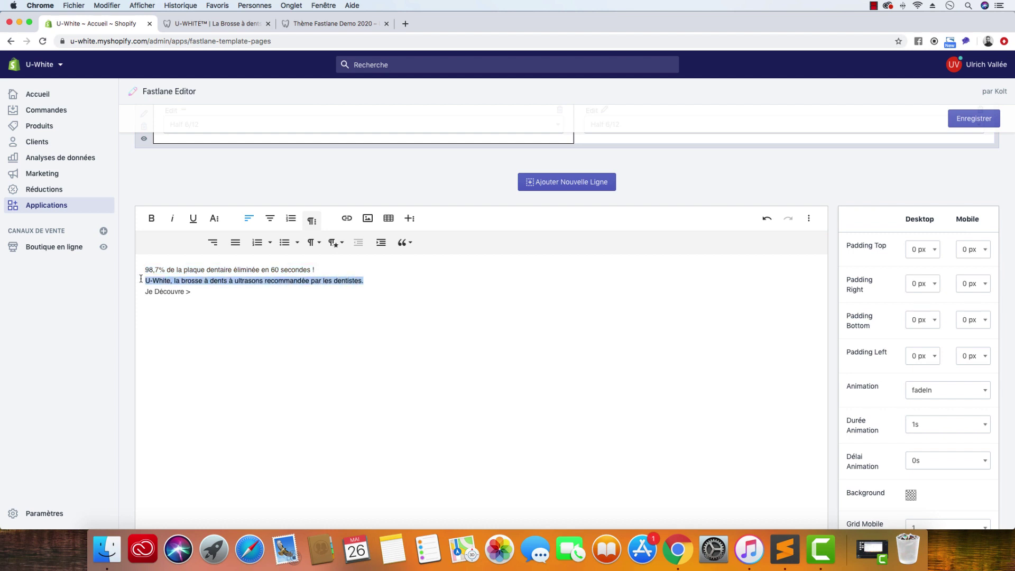
left_click(311, 242)
left_click(329, 307)
left_click(784, 549)
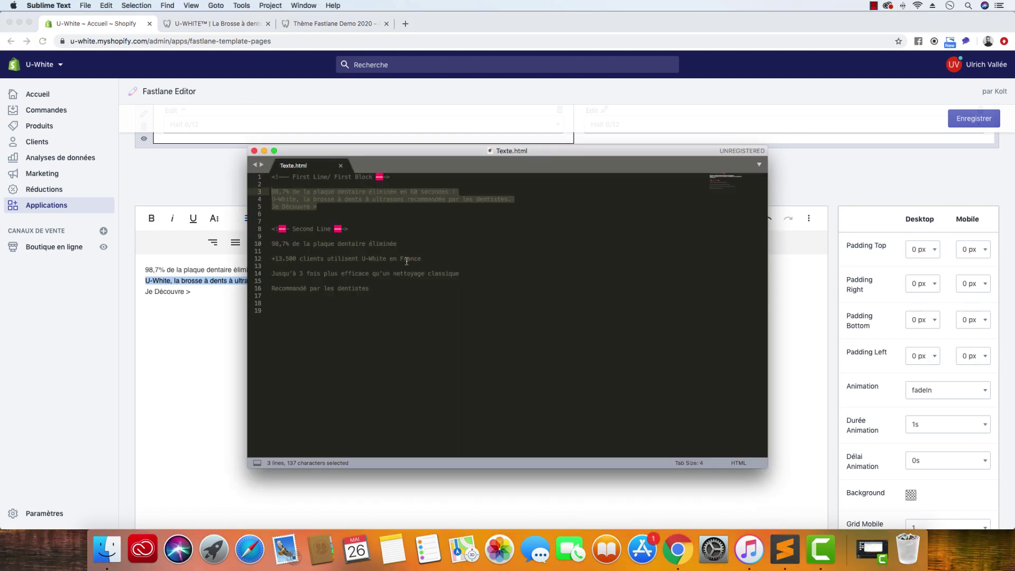
left_click(194, 176)
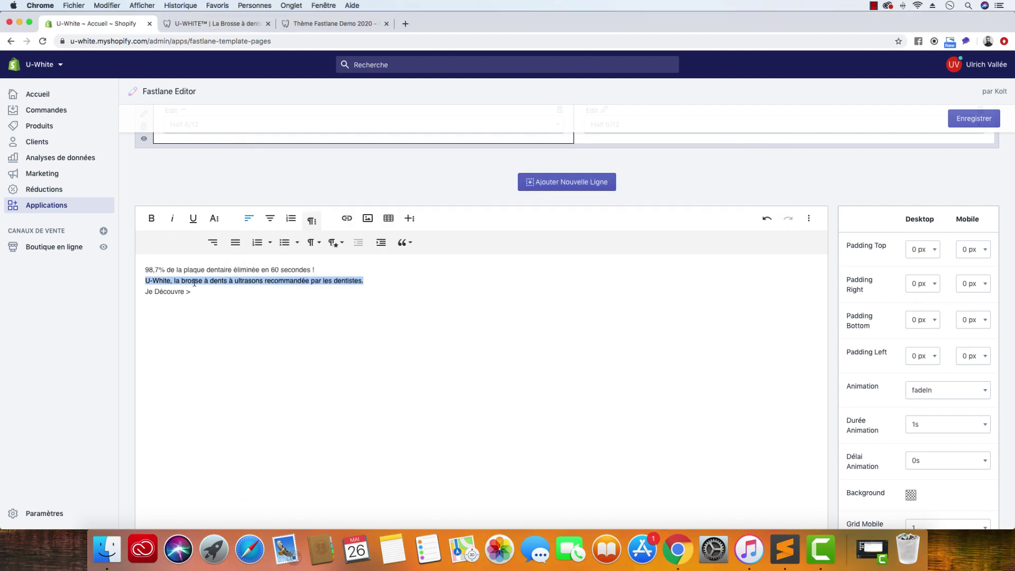
Turn the "Je Découvre >" line into a link to #product_image_list.
left_click_drag(193, 290, 142, 290)
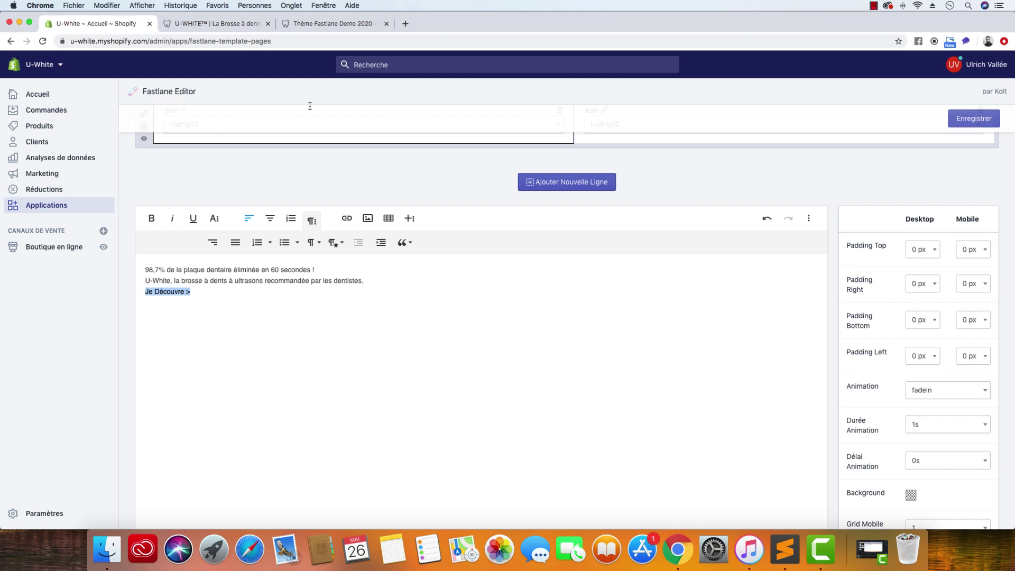
left_click(346, 218)
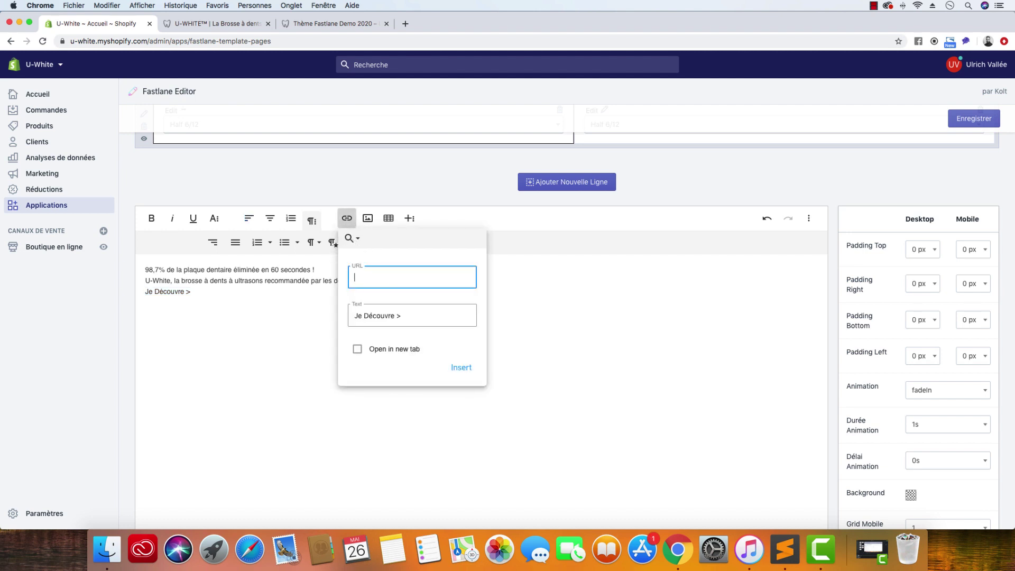
type("#product_image_list")
left_click(461, 367)
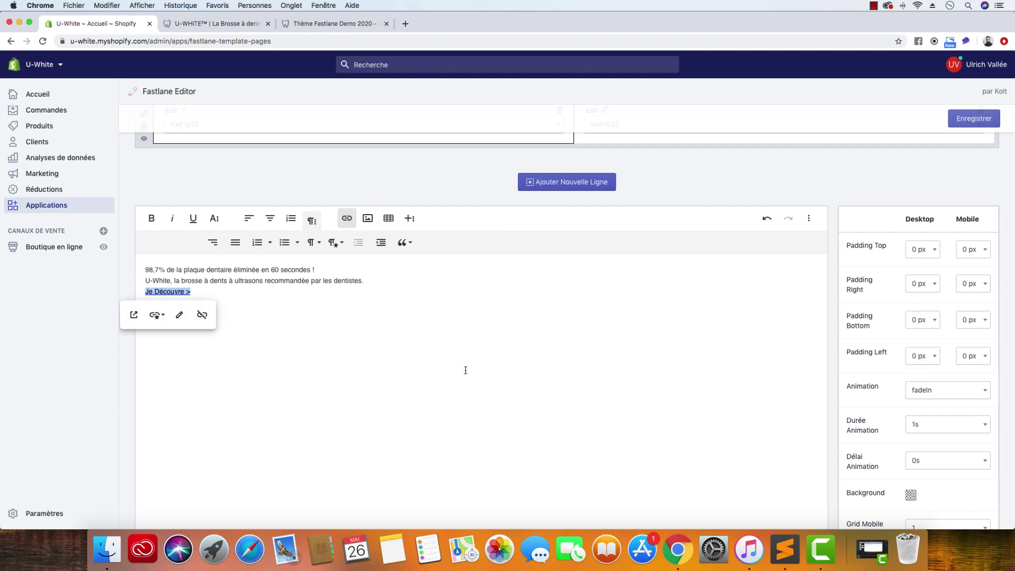
Apply the rounded outline button style to the "Je Découvre >" link to match the live page and check the preview.
left_click(237, 17)
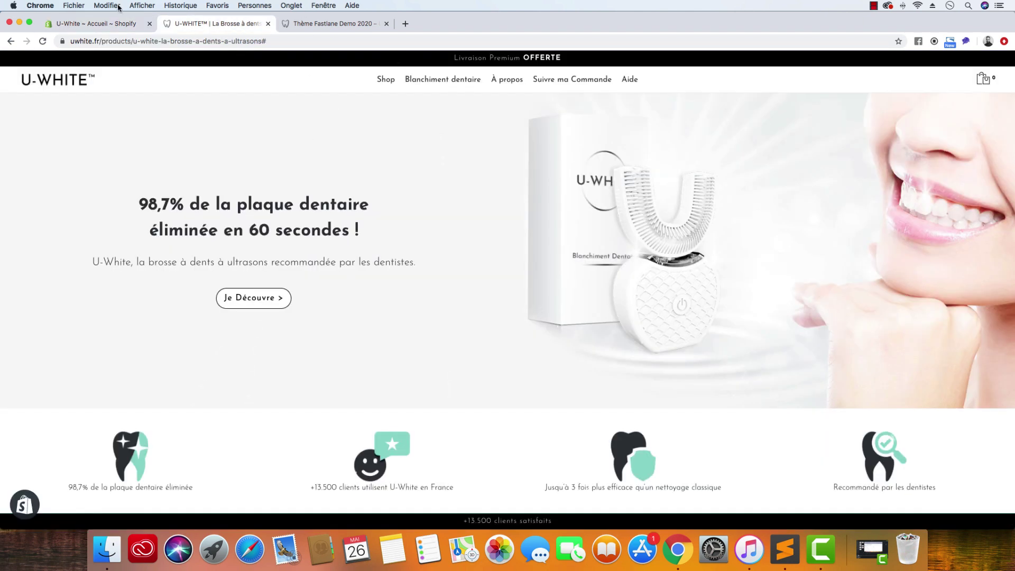
left_click(113, 25)
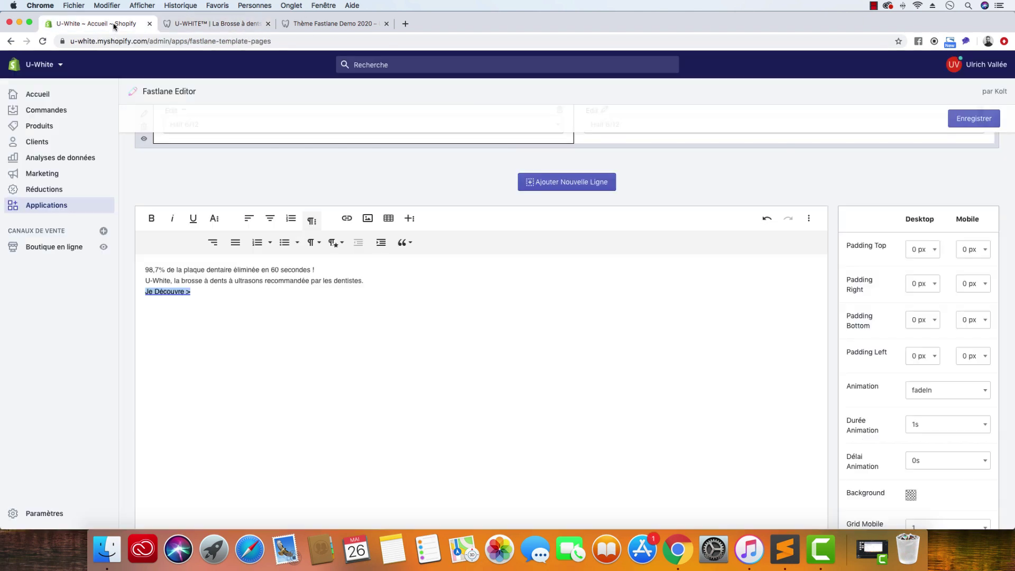
left_click(191, 291)
left_click_drag(191, 291, 145, 292)
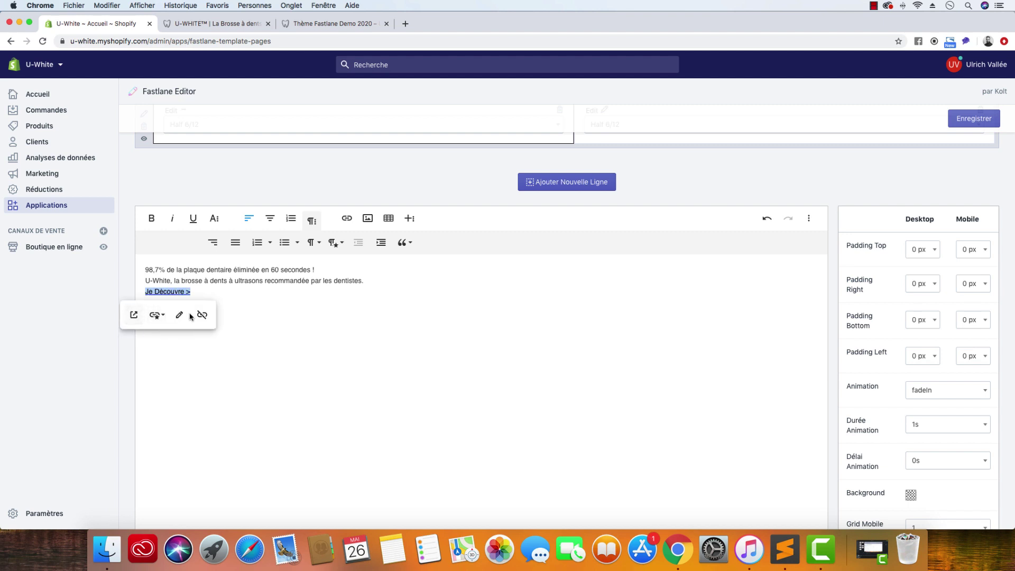
left_click(155, 315)
left_click(161, 335)
left_click(131, 288)
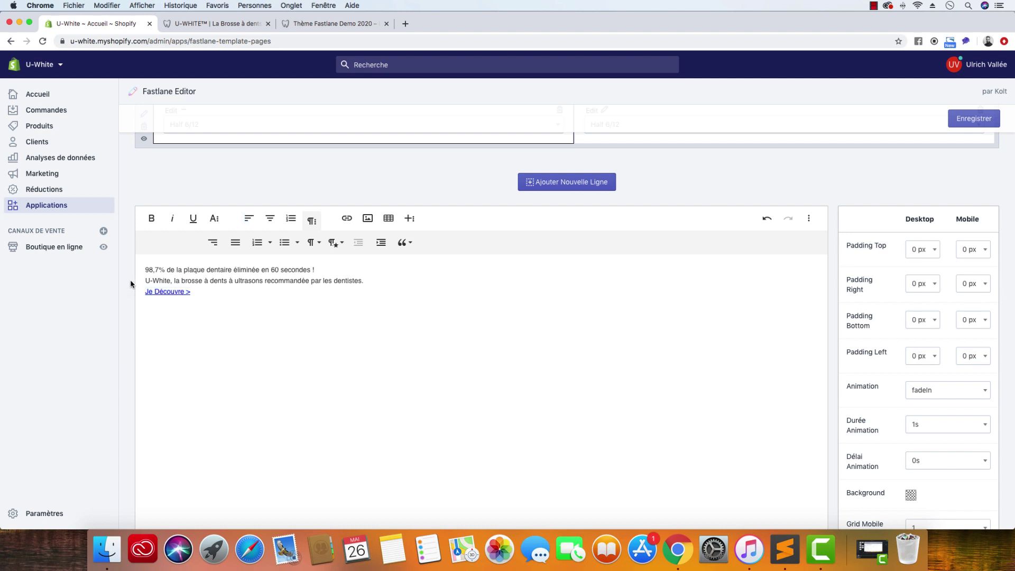
scroll(131, 285, "down", 10)
scroll(131, 284, "up", 1)
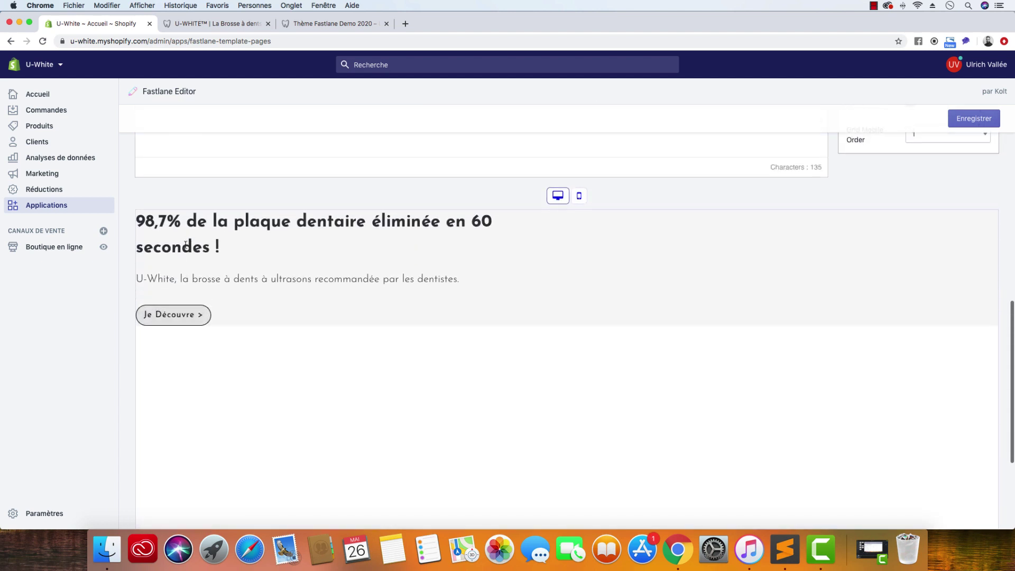
Center the headline, subtitle and "Je Découvre >" link, checking the alignment against the live page and the preview.
scroll(132, 282, "up", 10)
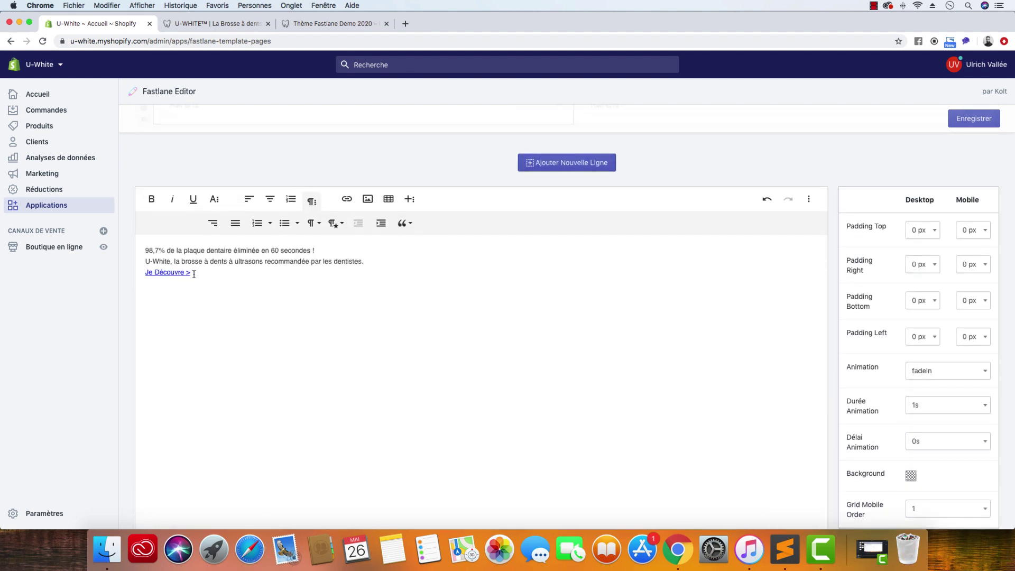
left_click_drag(191, 273, 138, 249)
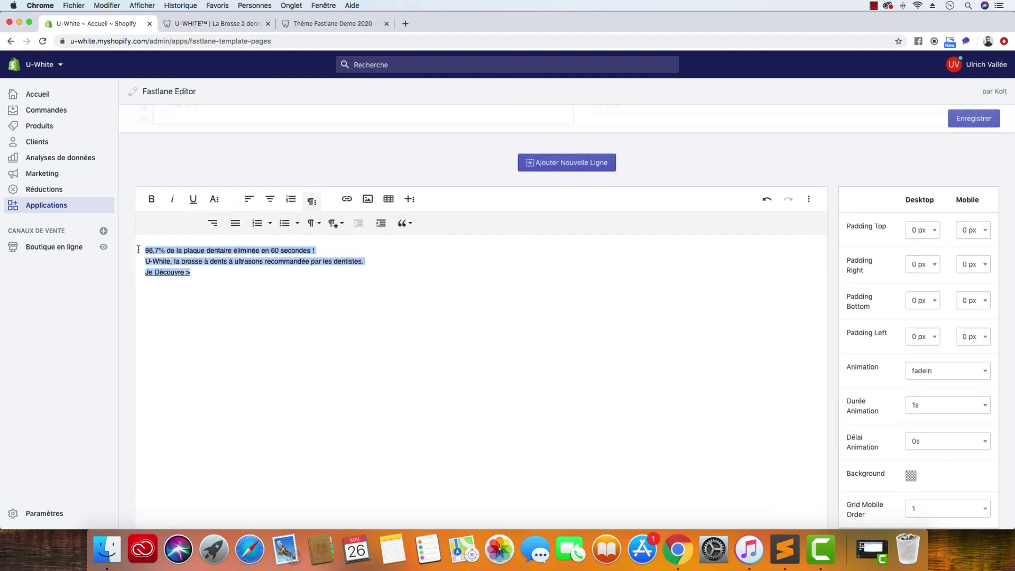
left_click(270, 199)
left_click(234, 25)
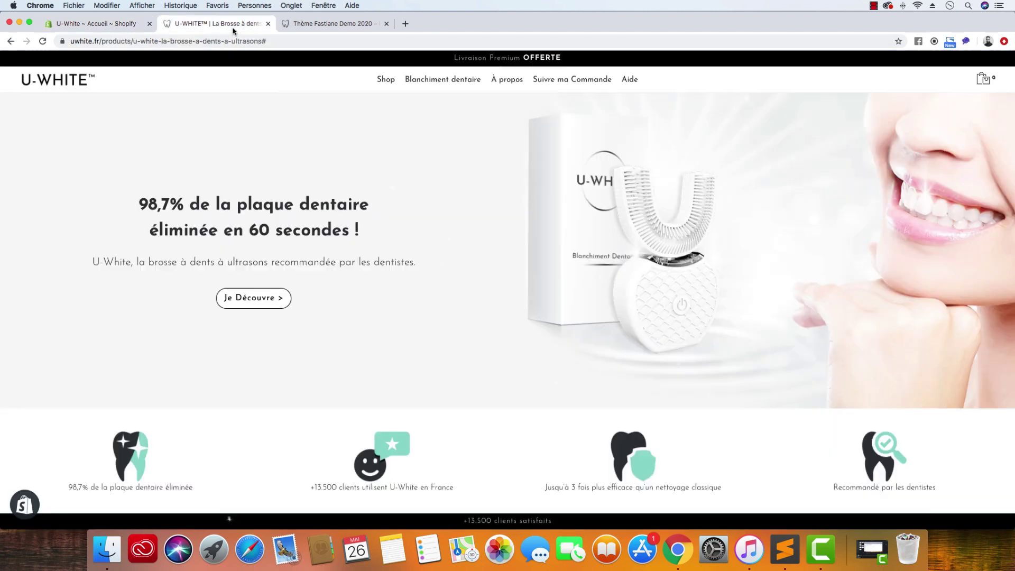
left_click(68, 24)
scroll(168, 185, "up", 5)
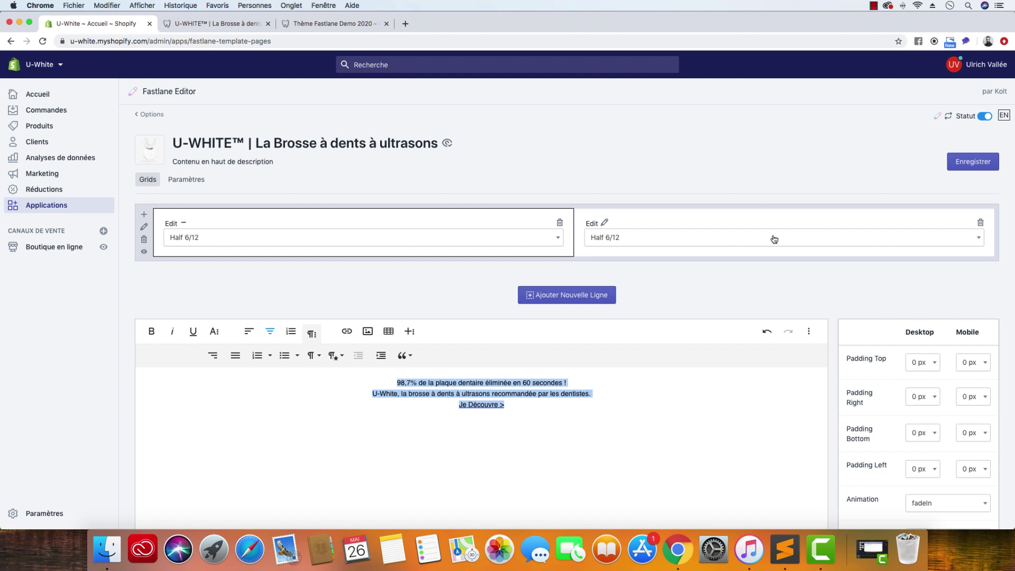
scroll(137, 283, "down", 7)
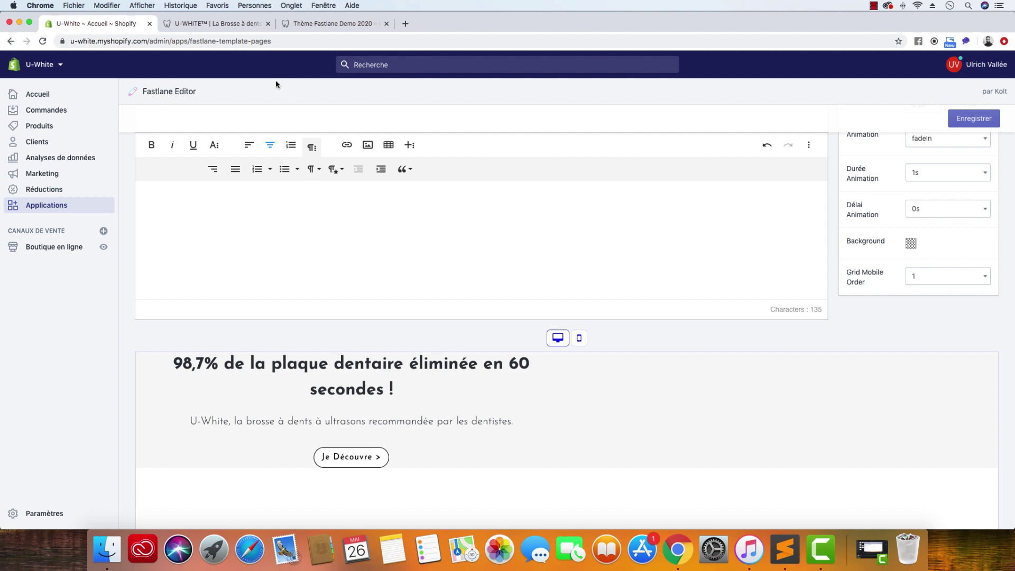
Compare the preview with the live page's banner and examine the row's width, position and padding settings.
left_click(235, 24)
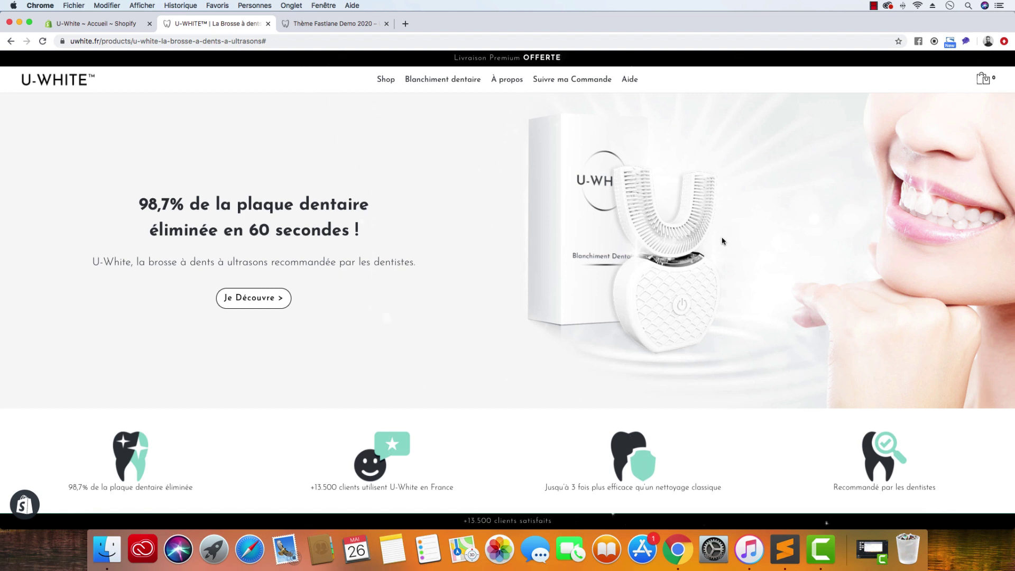
left_click(119, 25)
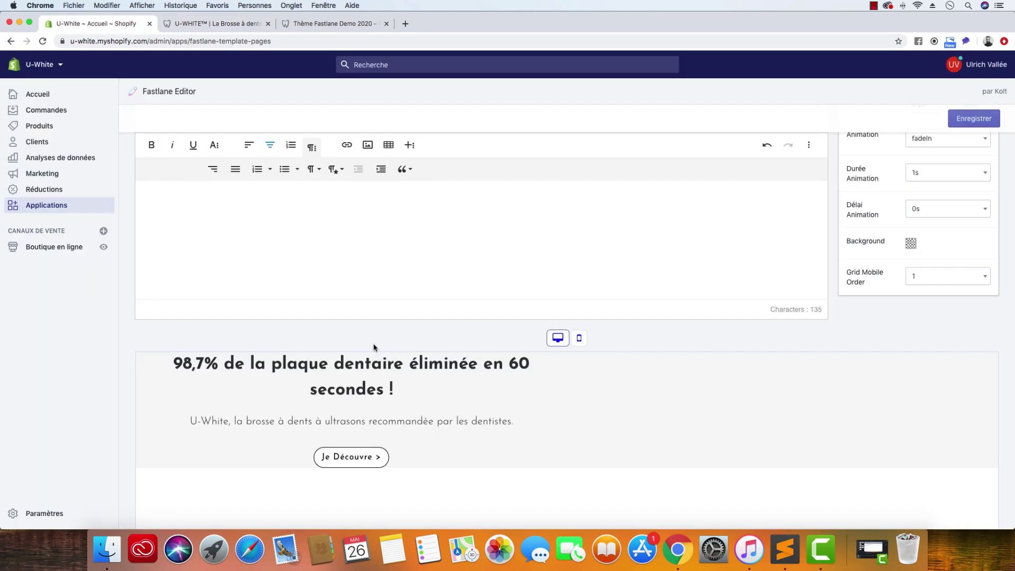
scroll(816, 353, "up", 4)
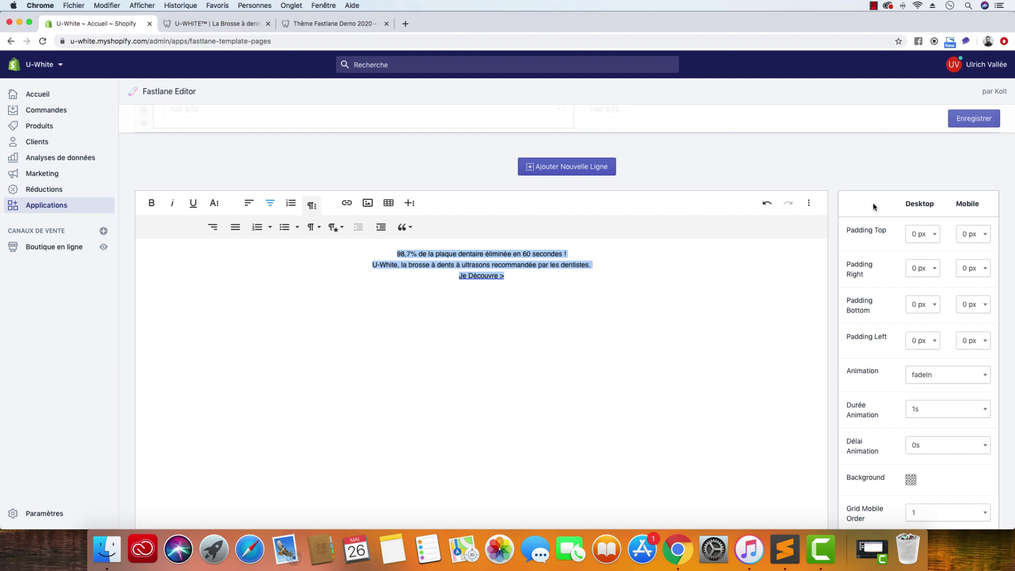
scroll(210, 175, "up", 3)
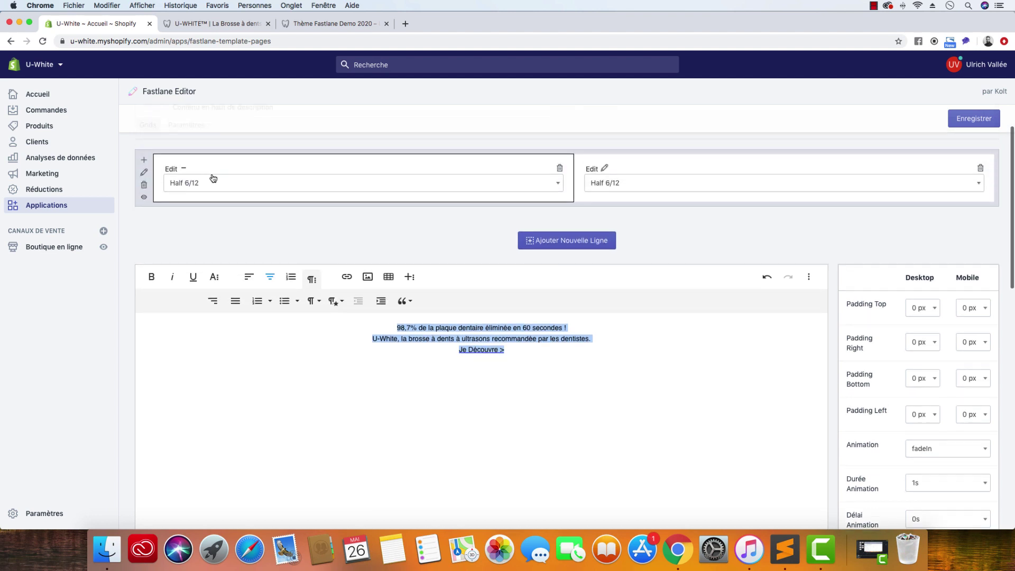
left_click(143, 176)
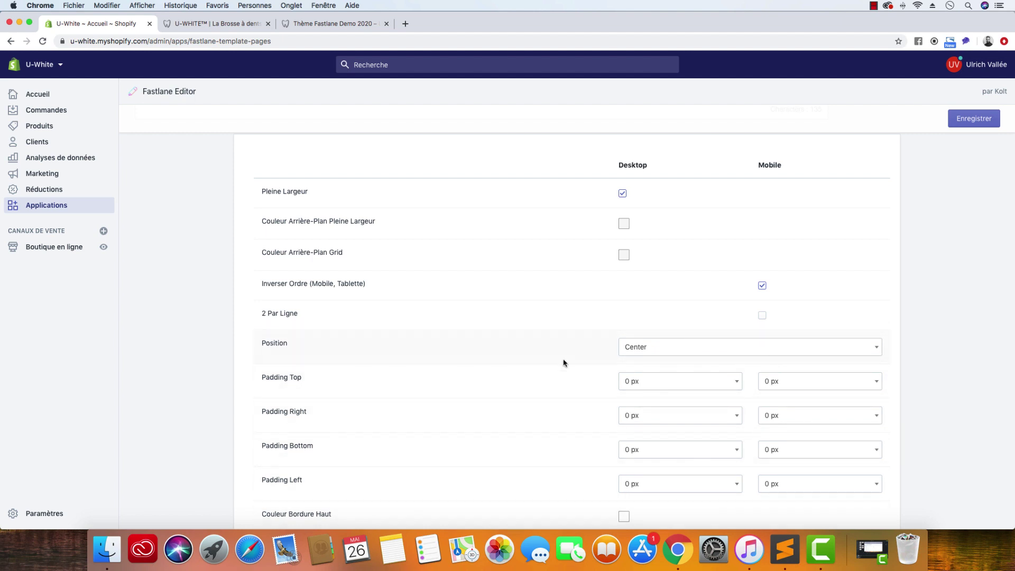
scroll(550, 370, "up", 10)
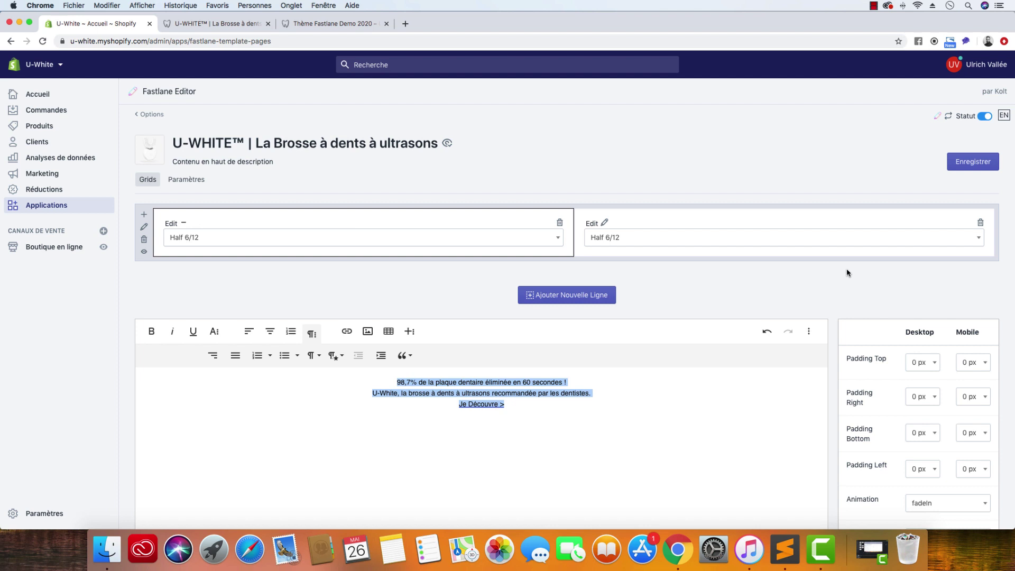
Set the first column's desktop Padding Top to 30 px and check the spacing in the preview.
scroll(798, 371, "down", 5)
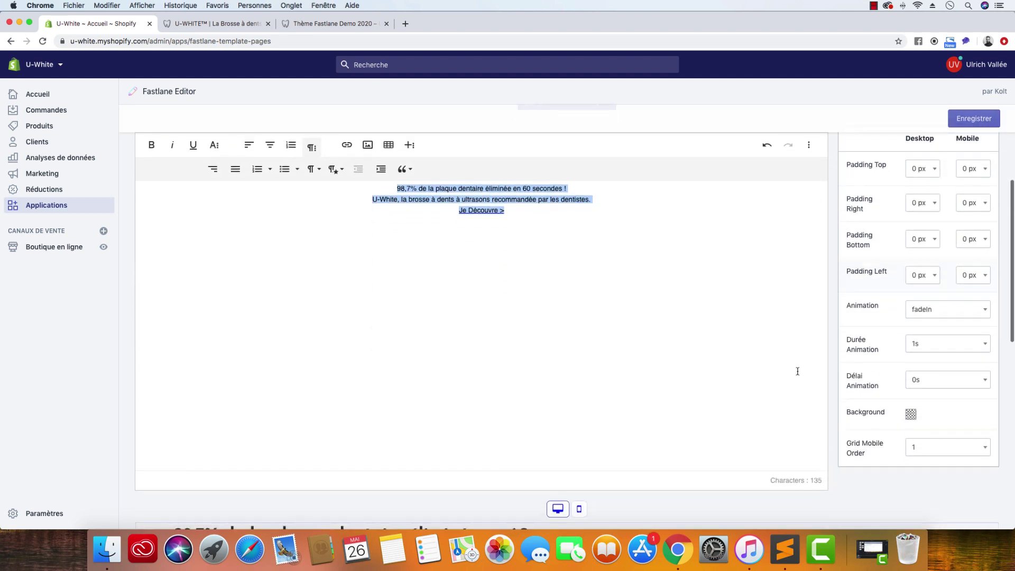
scroll(797, 371, "down", 6)
scroll(573, 313, "up", 2)
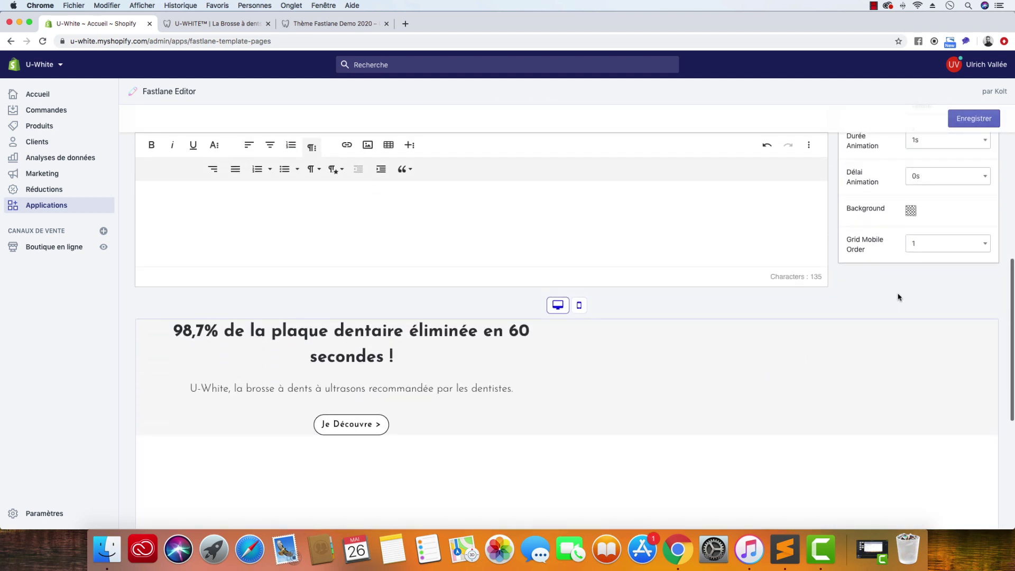
scroll(897, 296, "up", 5)
left_click(923, 220)
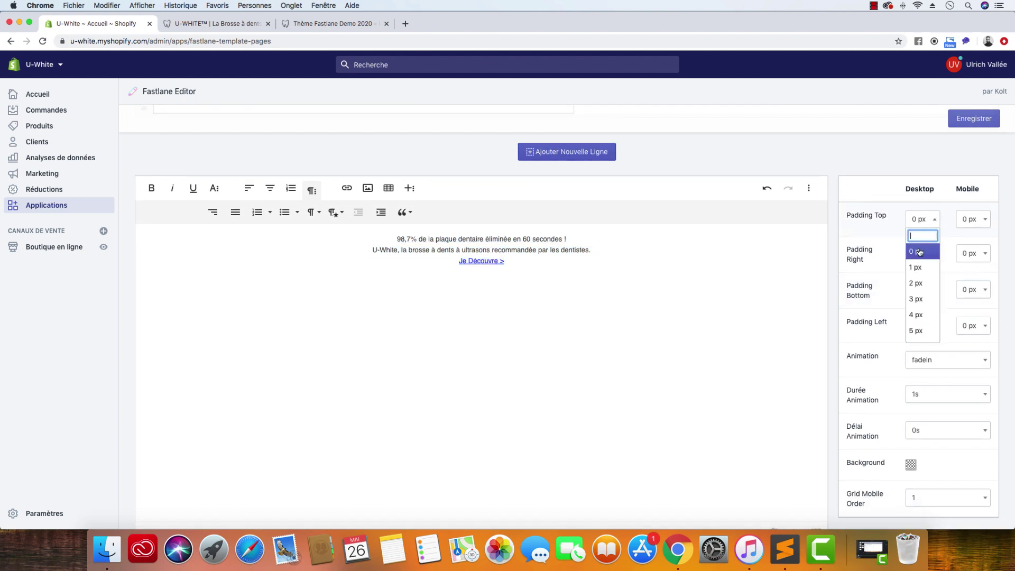
scroll(915, 286, "down", 10)
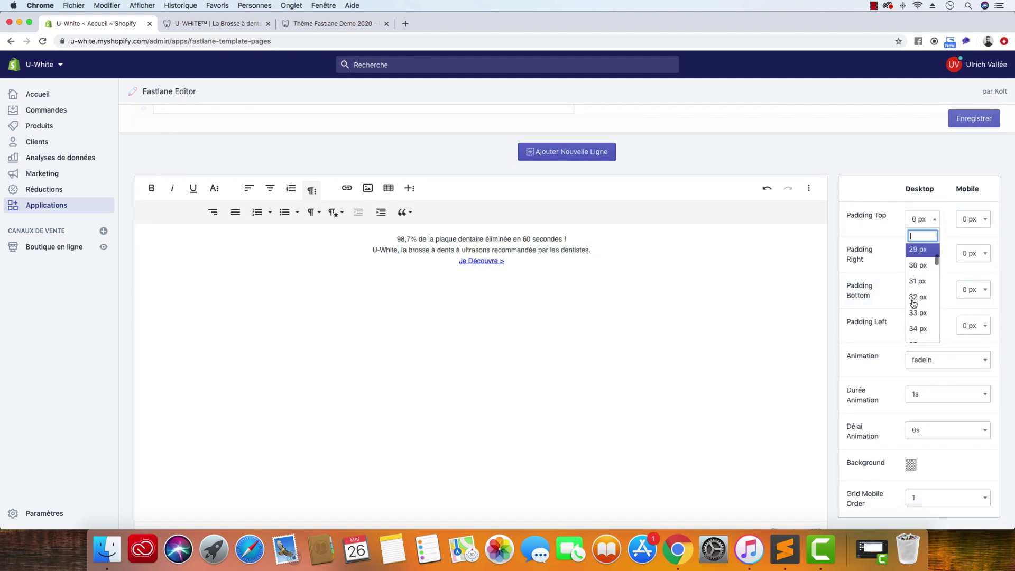
left_click(918, 274)
scroll(835, 314, "down", 5)
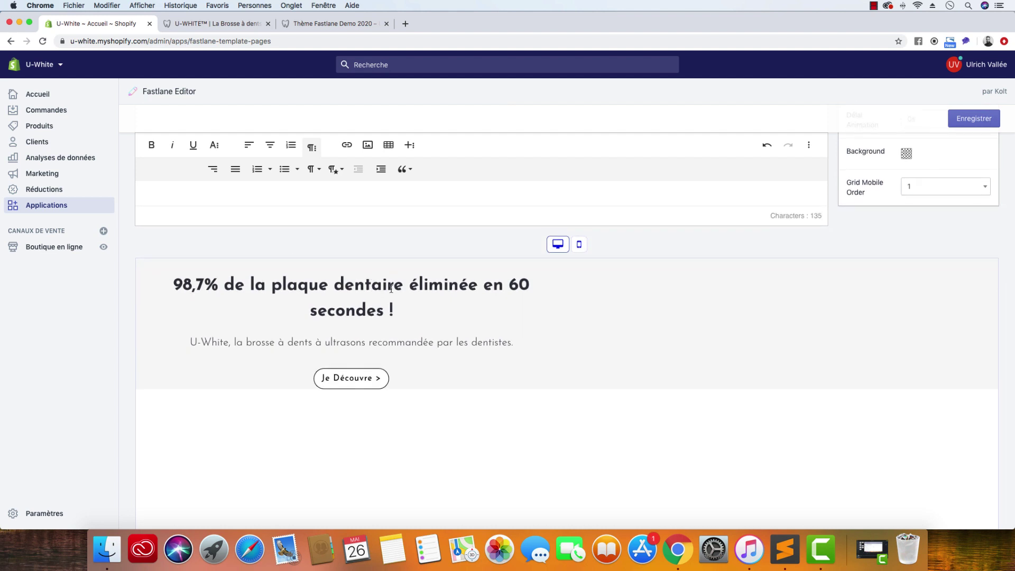
Set the first column's desktop Padding Bottom to 30 px.
scroll(684, 333, "up", 5)
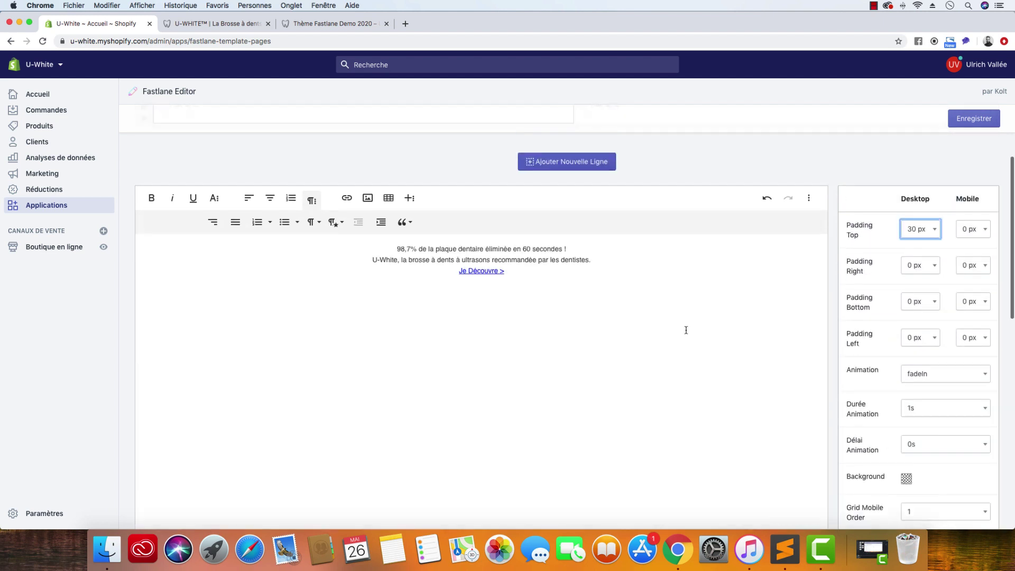
scroll(685, 330, "up", 3)
left_click(920, 434)
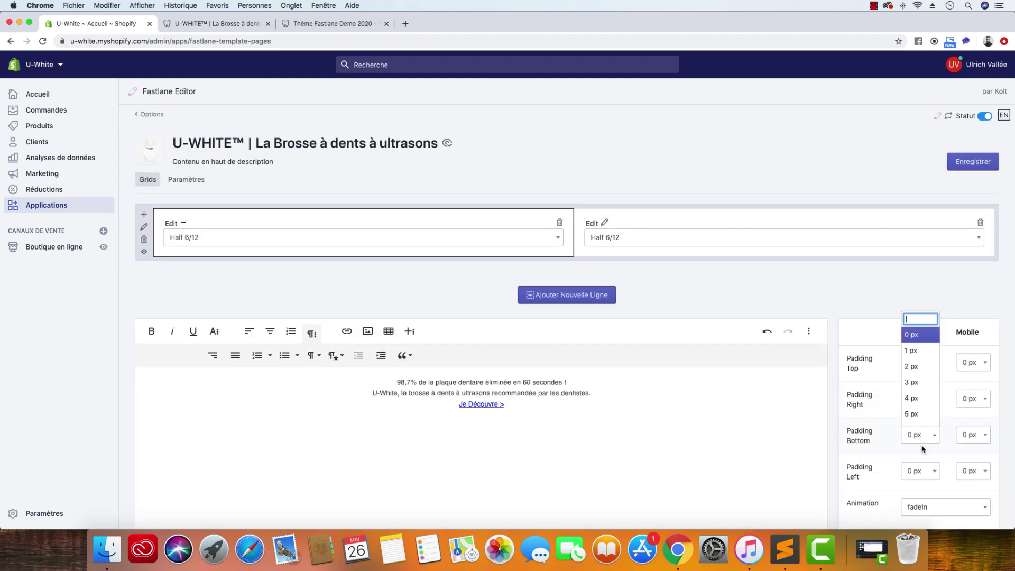
scroll(921, 388, "down", 5)
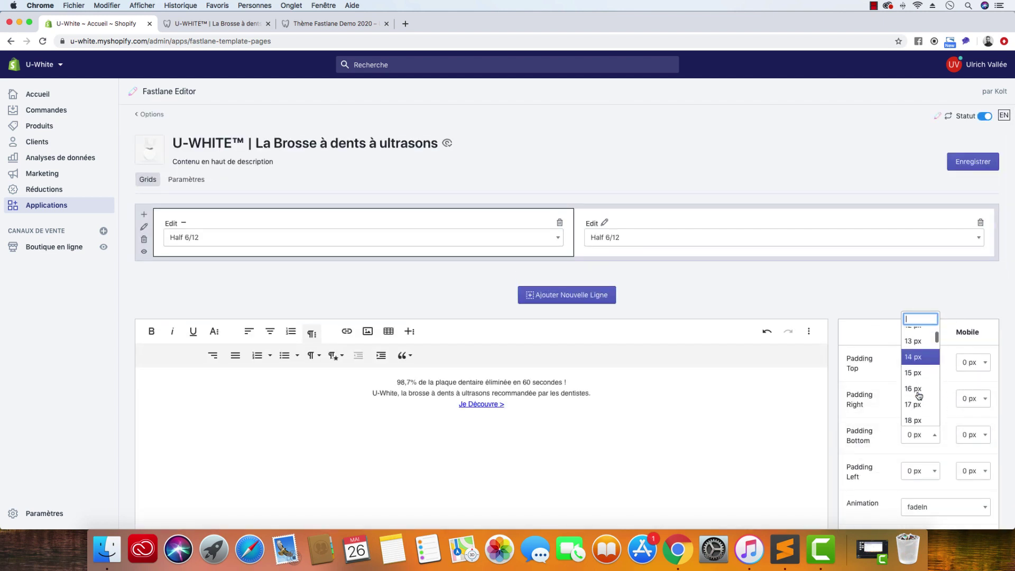
scroll(918, 395, "down", 5)
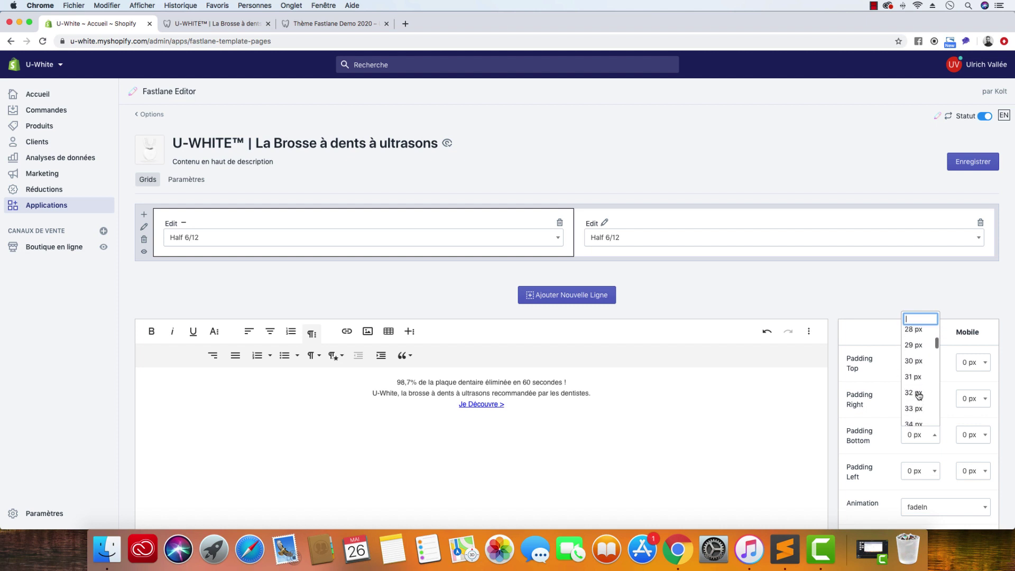
scroll(918, 395, "up", 2)
left_click(919, 394)
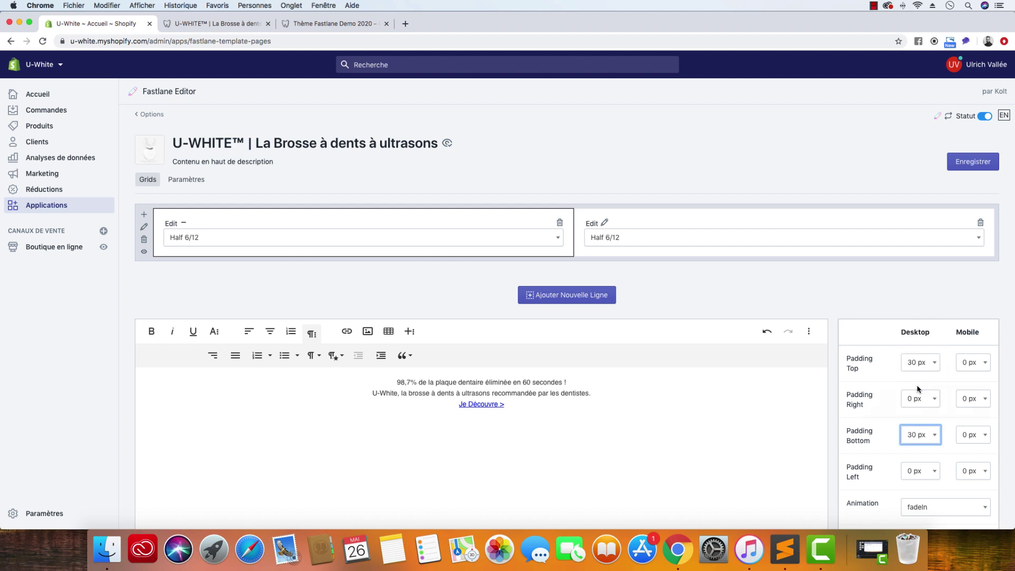
Set the first column's desktop Padding Right and Padding Left to 10 px each.
left_click(920, 398)
scroll(915, 460, "down", 3)
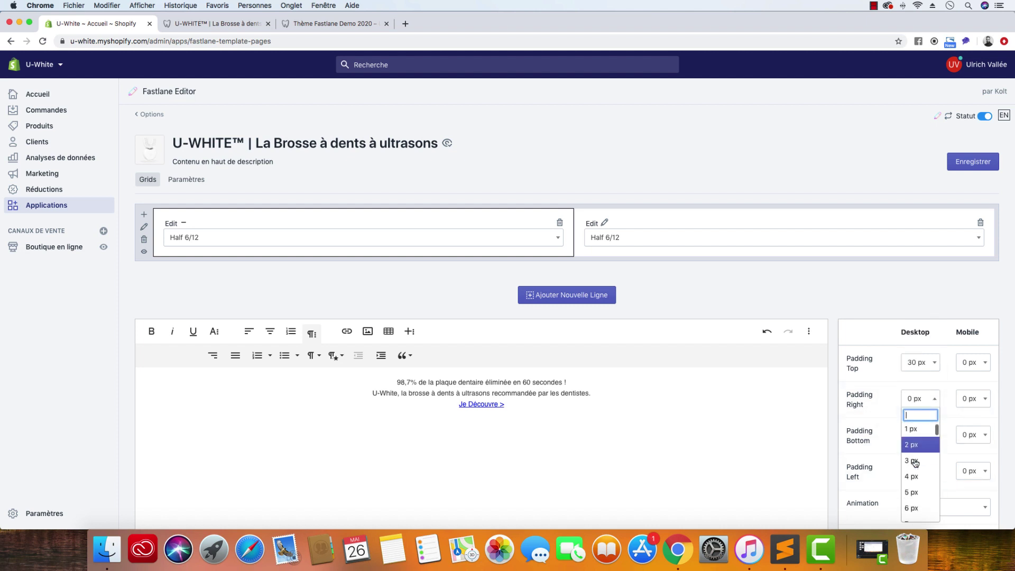
scroll(915, 462, "down", 4)
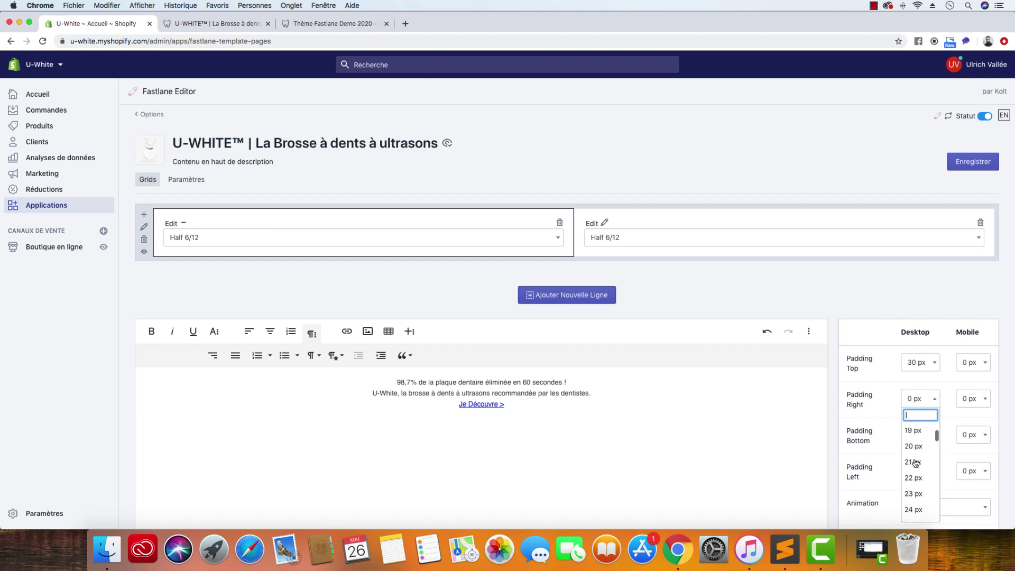
scroll(916, 463, "up", 4)
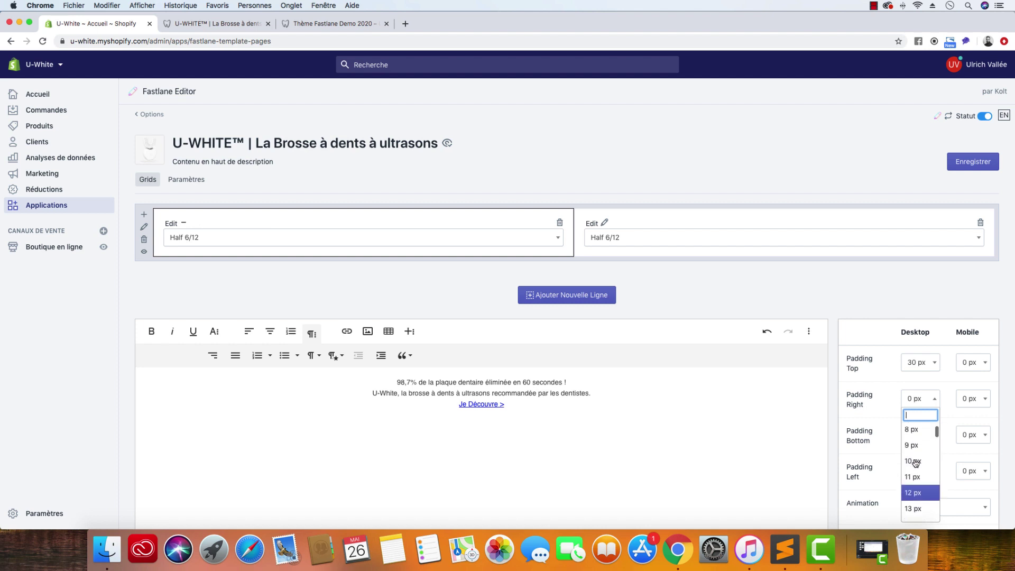
left_click(915, 461)
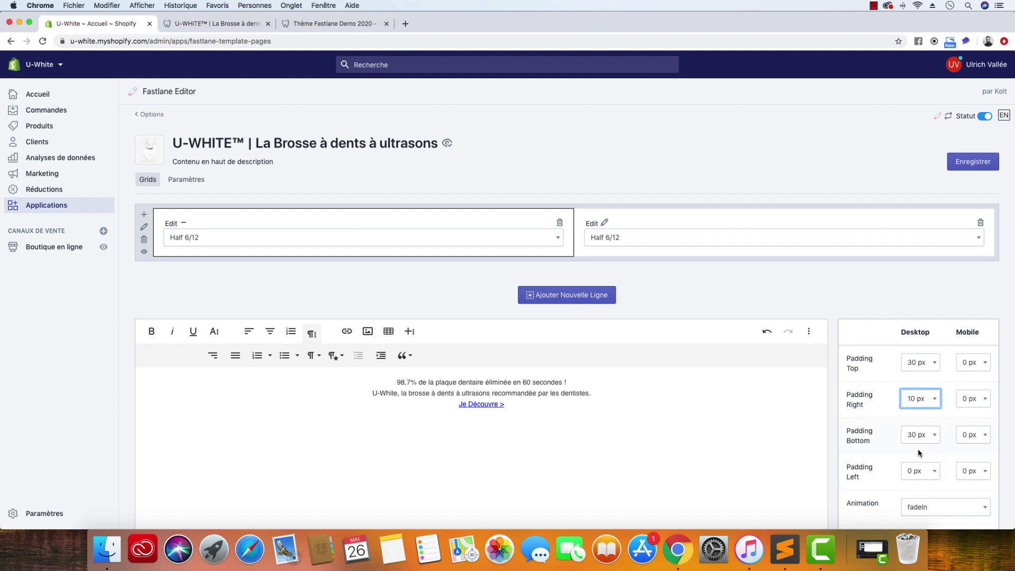
left_click(920, 476)
scroll(918, 444, "down", 3)
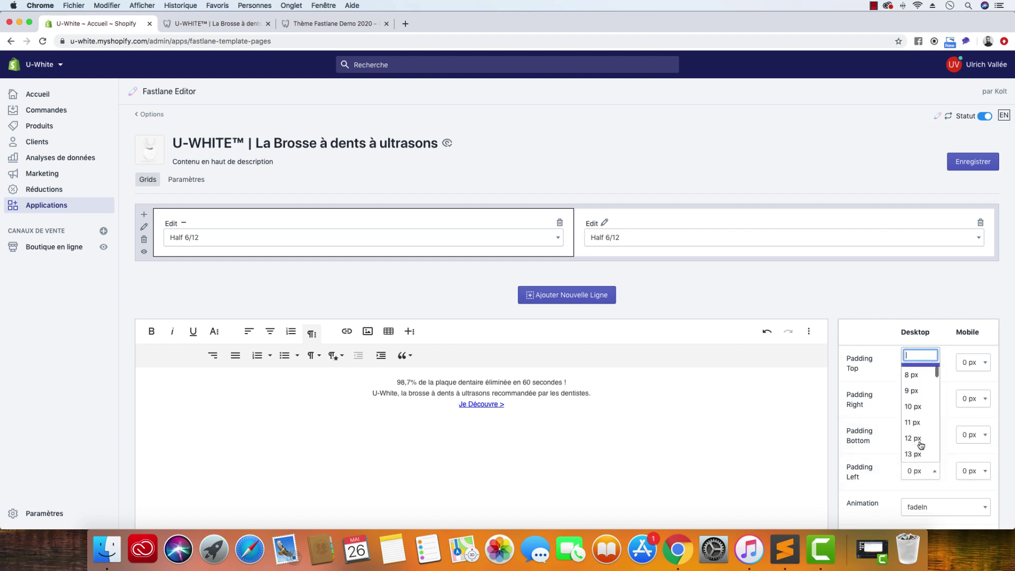
left_click(923, 407)
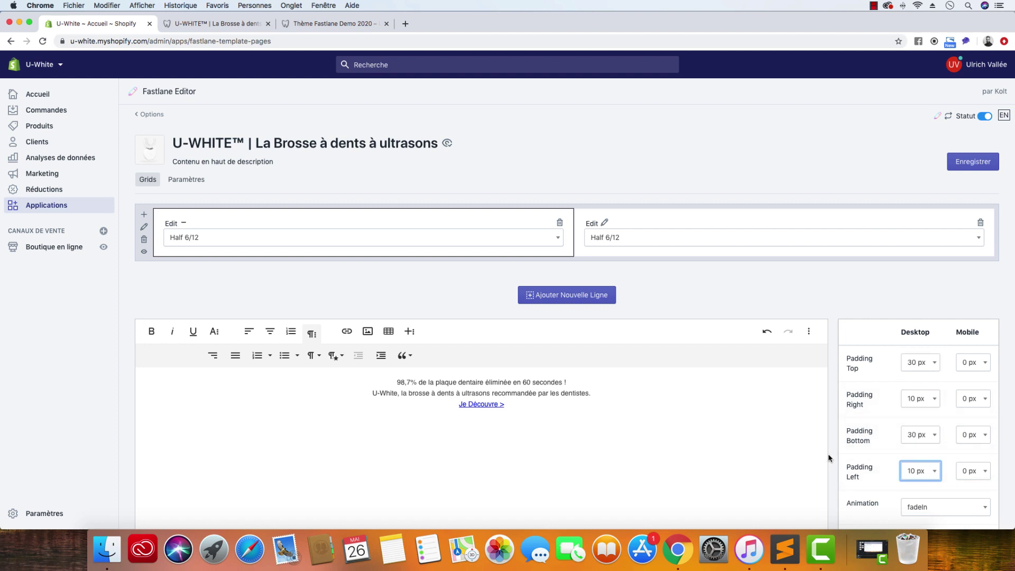
Check the first column's spacing in the desktop preview and save the content.
scroll(856, 455, "down", 3)
scroll(856, 456, "down", 4)
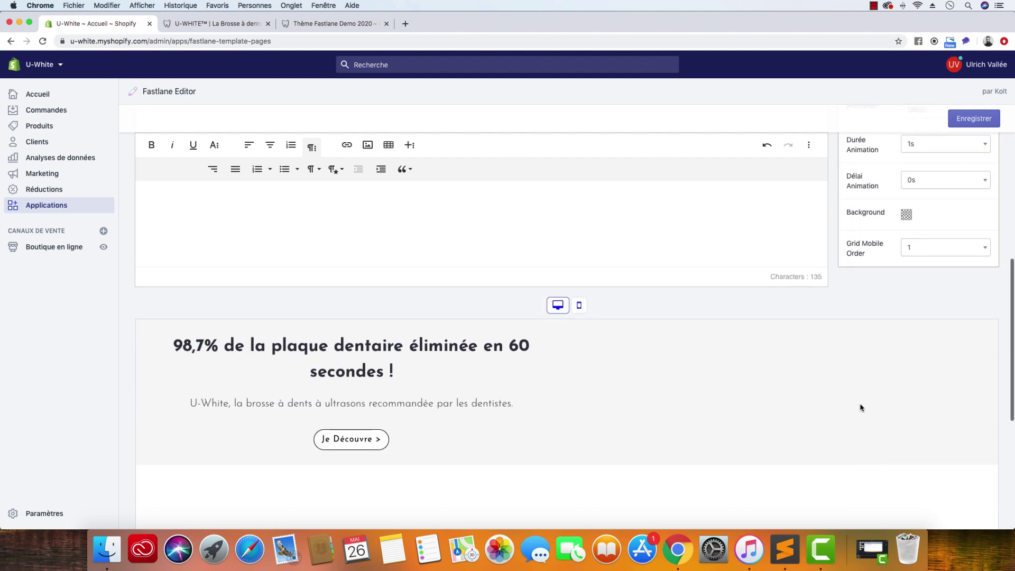
scroll(978, 117, "down", 1)
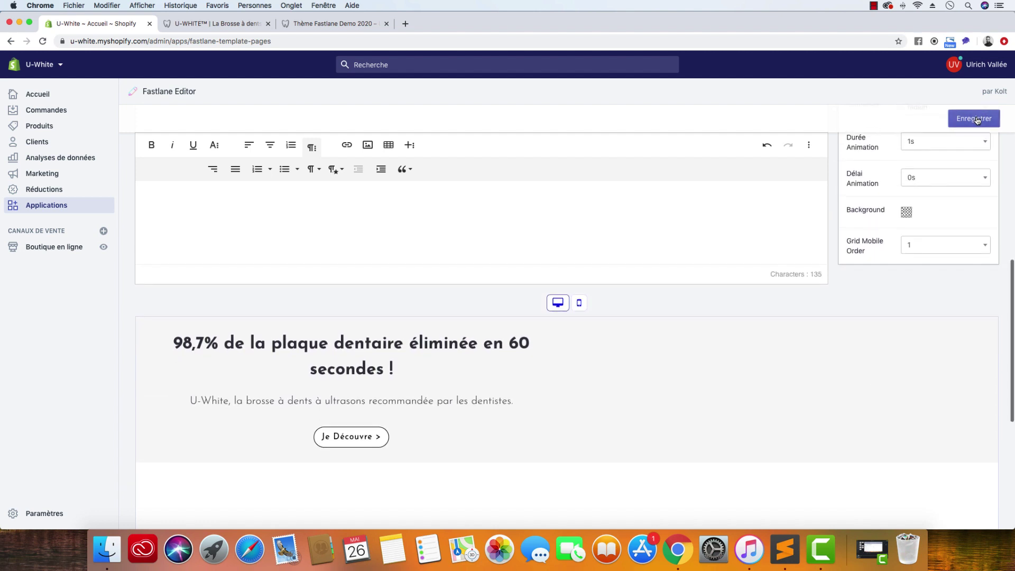
left_click(977, 120)
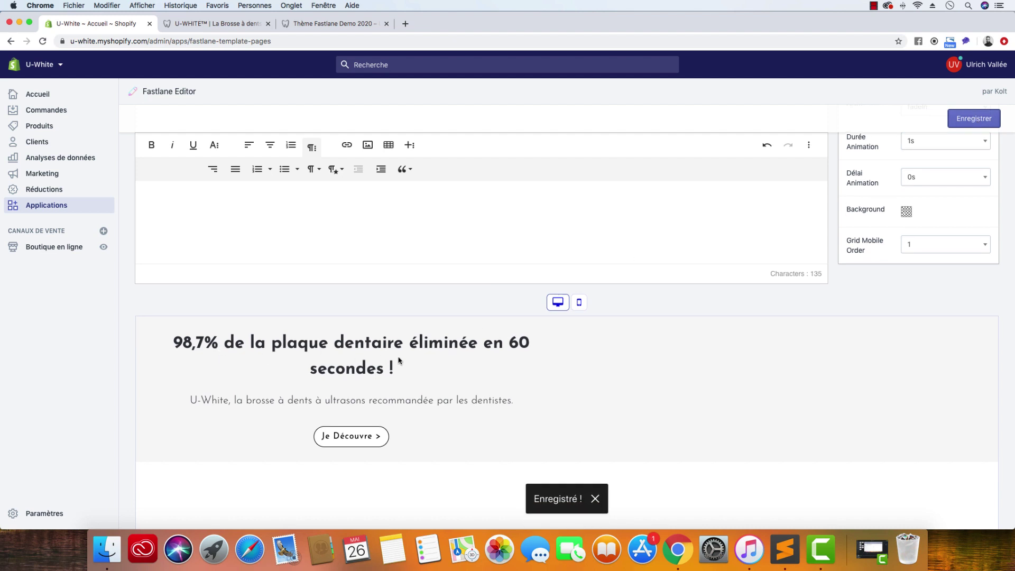
left_click_drag(401, 367, 173, 350)
left_click(347, 351)
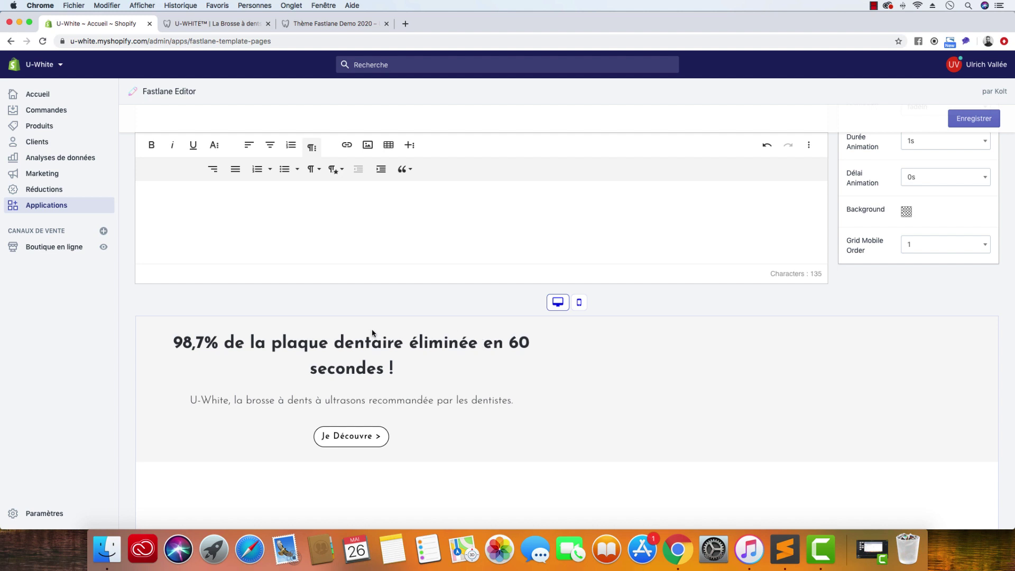
Break the headline into two lines between "dentaire" and "éliminée" in the first column's text.
scroll(374, 333, "up", 6)
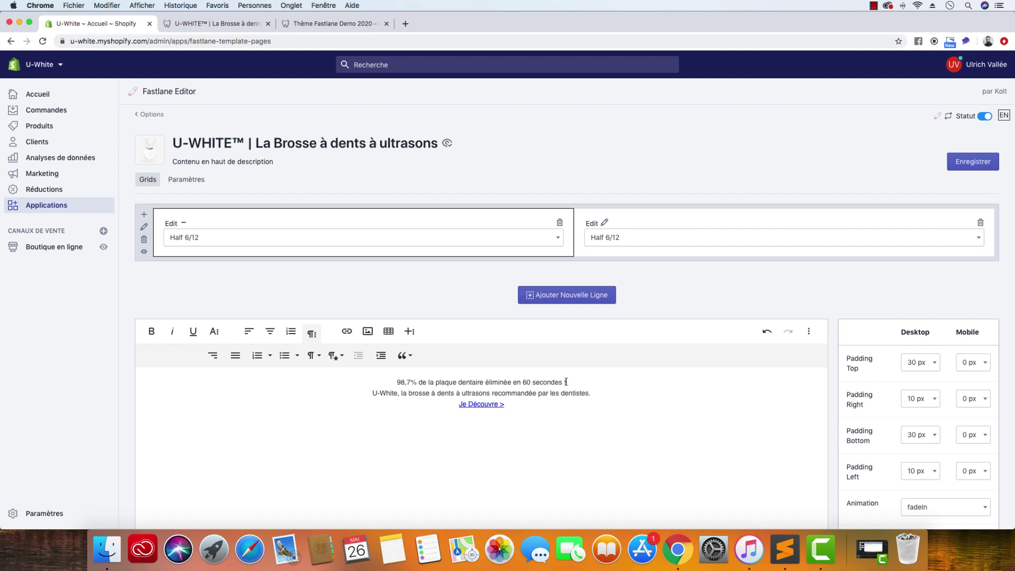
left_click(487, 381)
key("BackSpace")
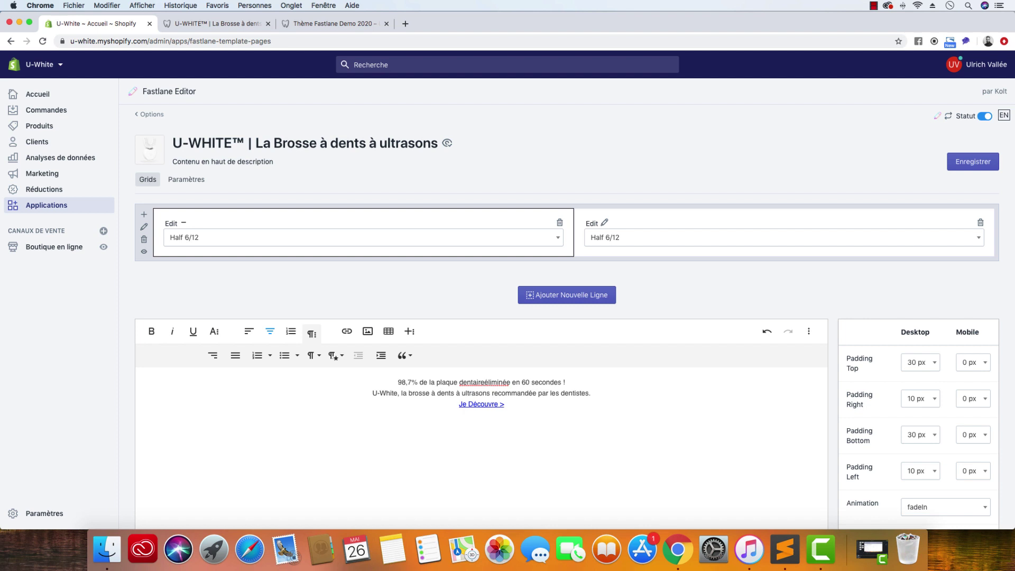
key("Return")
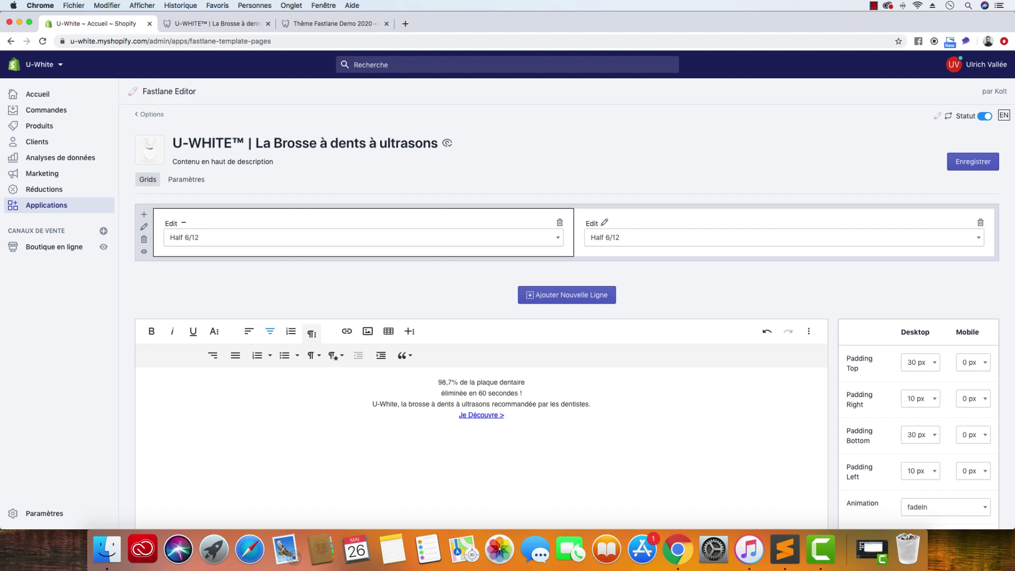
Check the headline's line break in the HTML code, return to the visual text view and save the content.
left_click(809, 333)
left_click(805, 354)
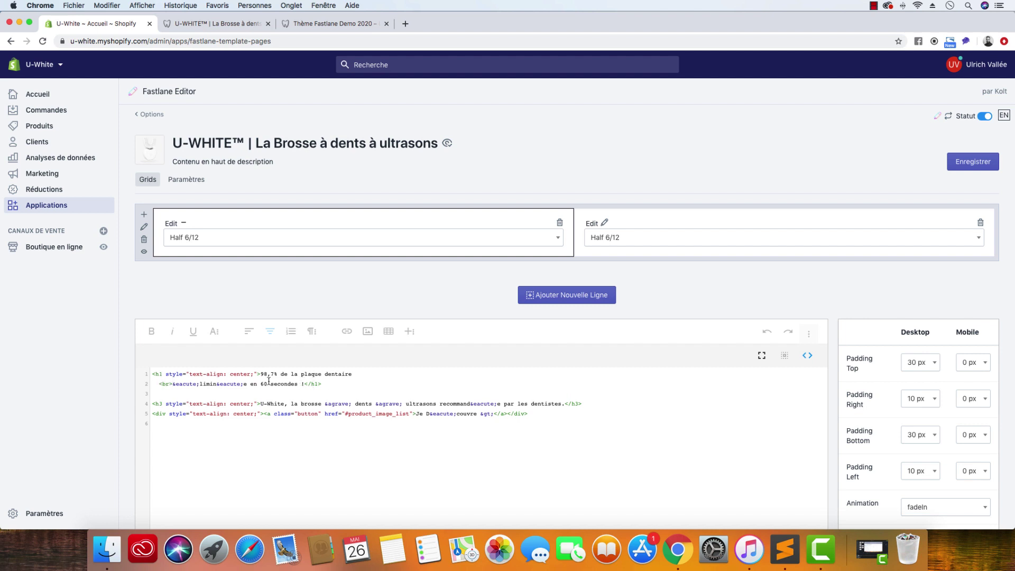
left_click(807, 355)
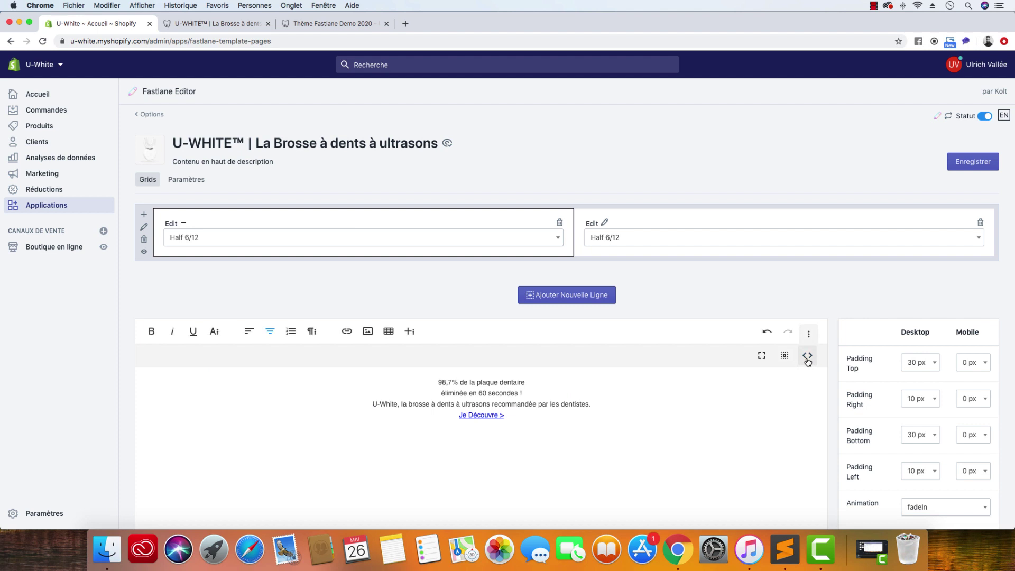
left_click(965, 163)
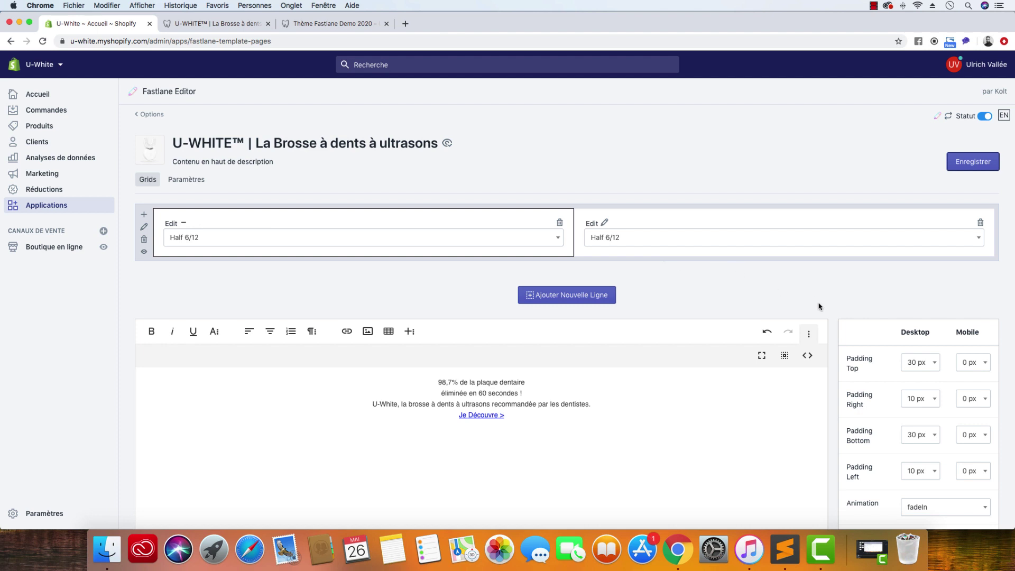
scroll(822, 304, "down", 1)
scroll(822, 306, "down", 4)
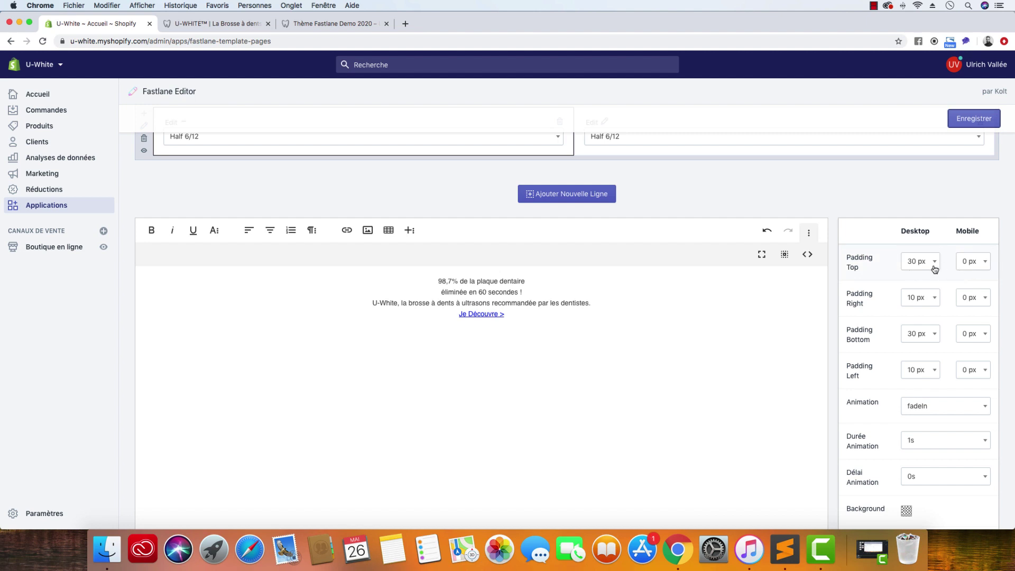
left_click(985, 117)
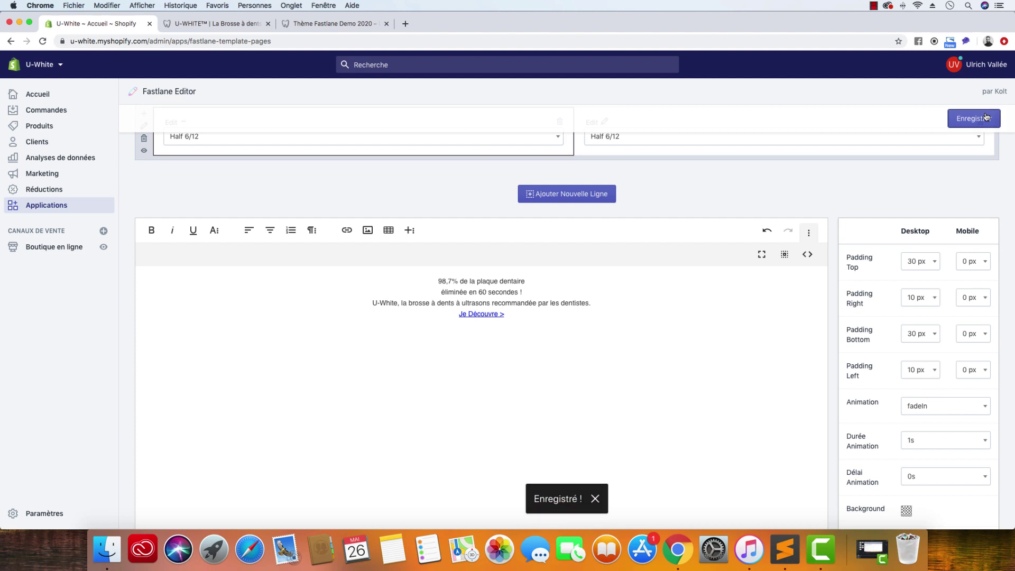
Upload the image Grid_Block_Main_Image_White.jpg from the UWHITE_Template folder into the banner row's second column.
scroll(685, 226, "up", 2)
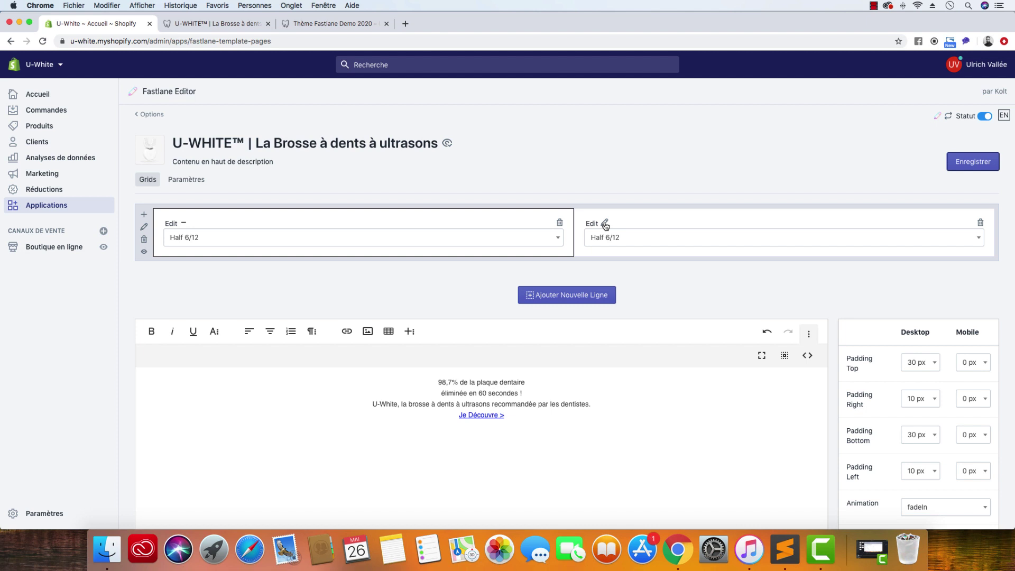
left_click(605, 225)
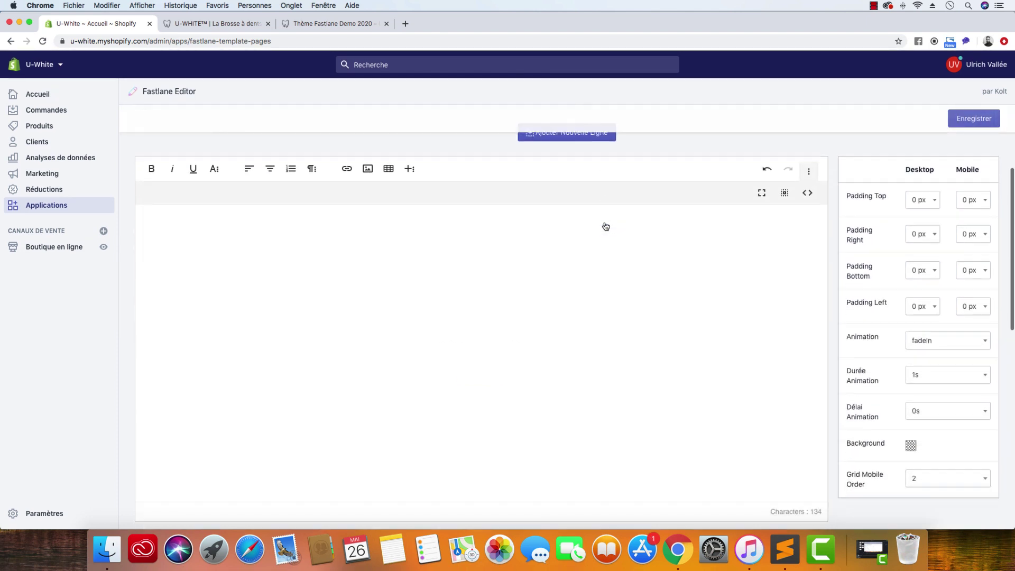
left_click(367, 149)
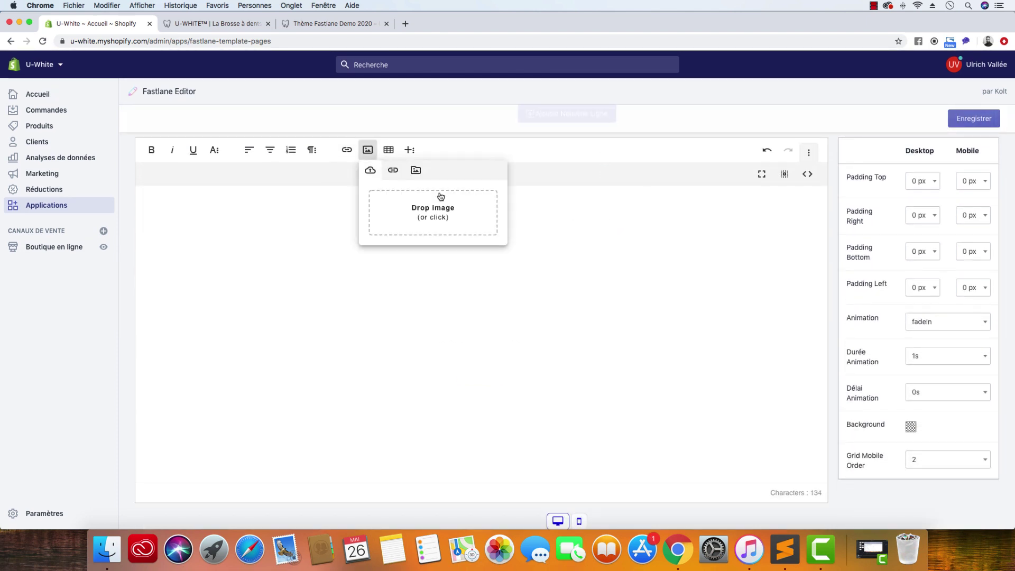
left_click(444, 218)
left_click(550, 87)
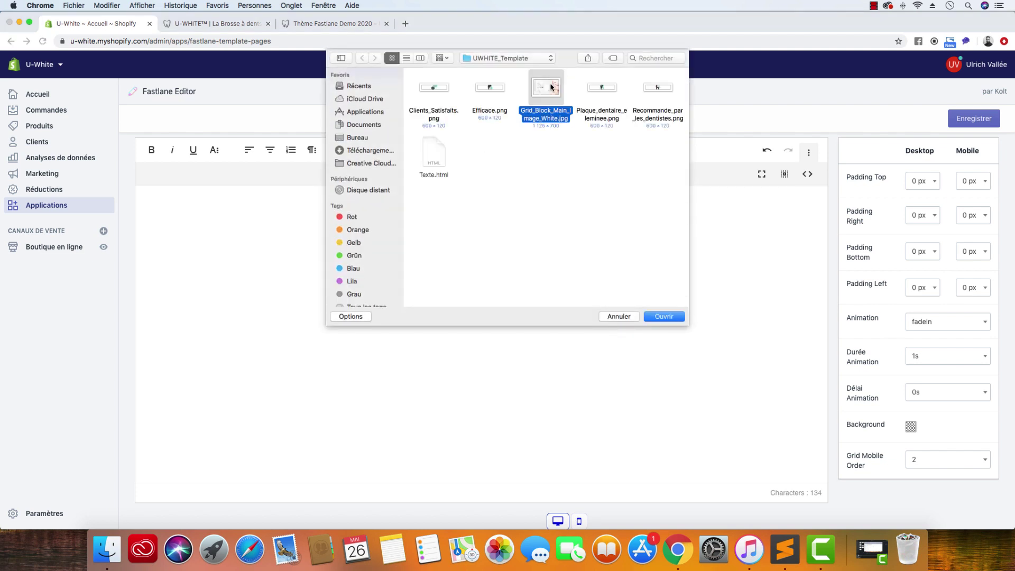
left_click(669, 319)
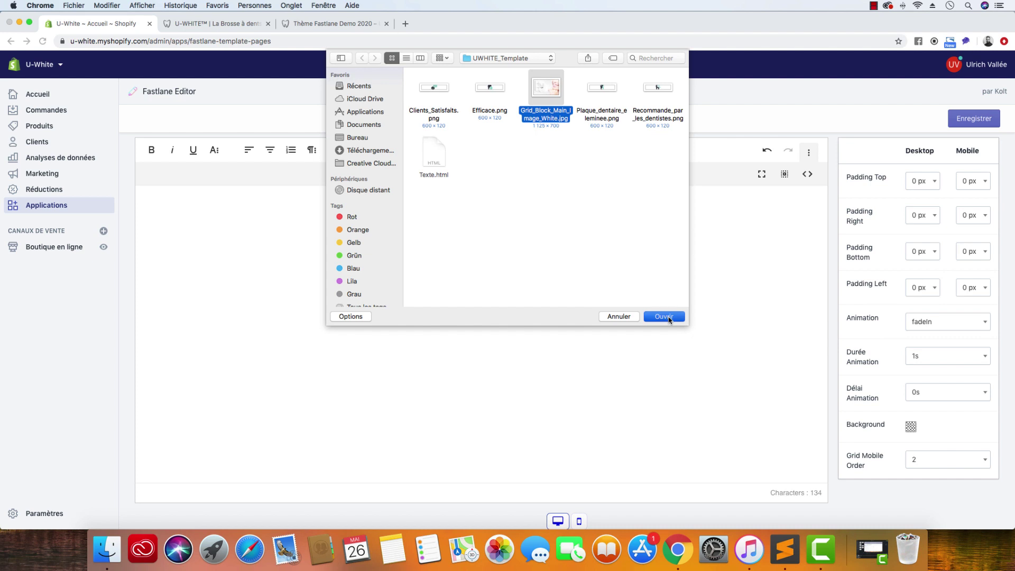
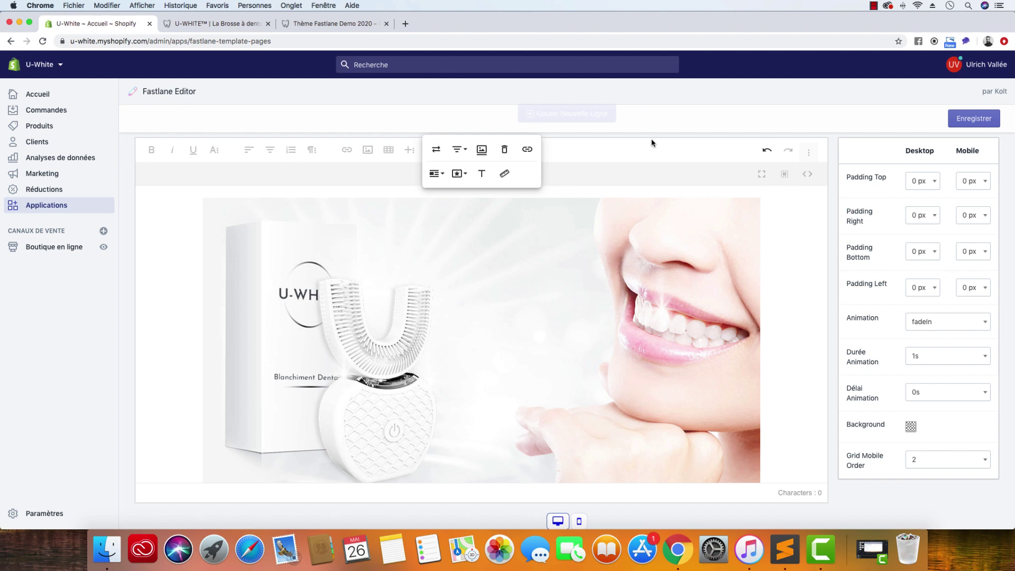
Look over the image inserted in the second column and save the content.
scroll(581, 244, "down", 3)
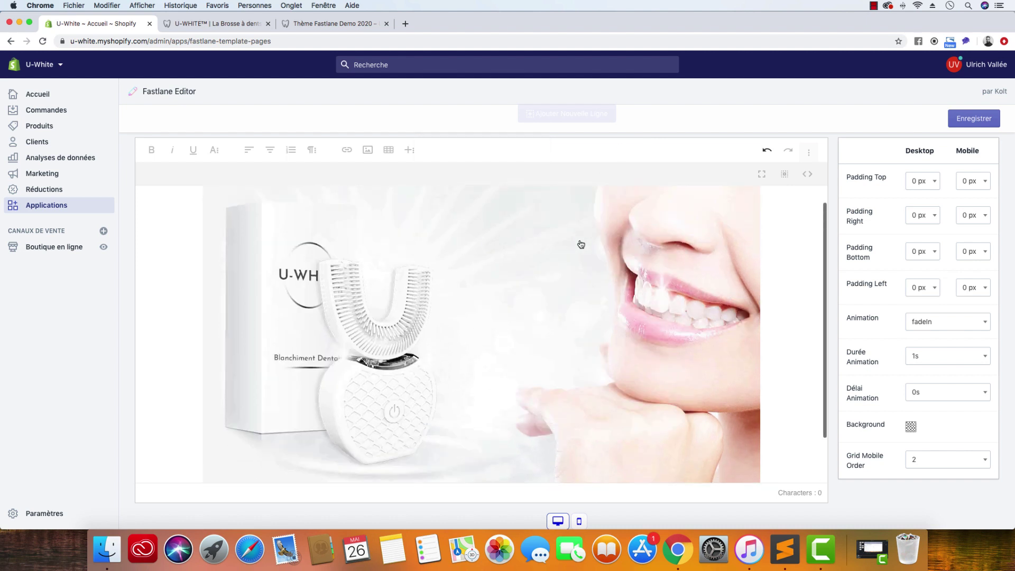
scroll(580, 244, "up", 3)
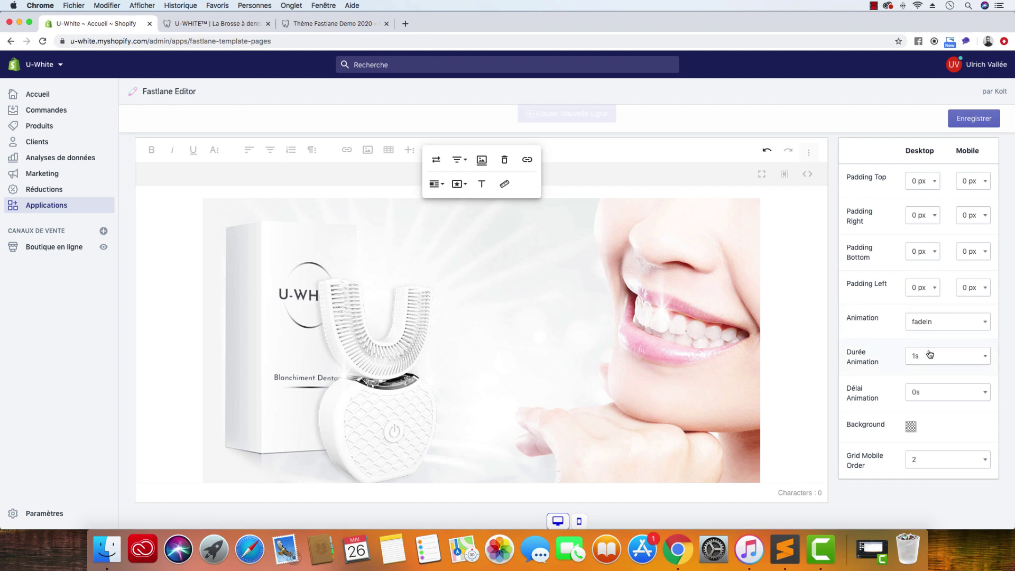
left_click(970, 124)
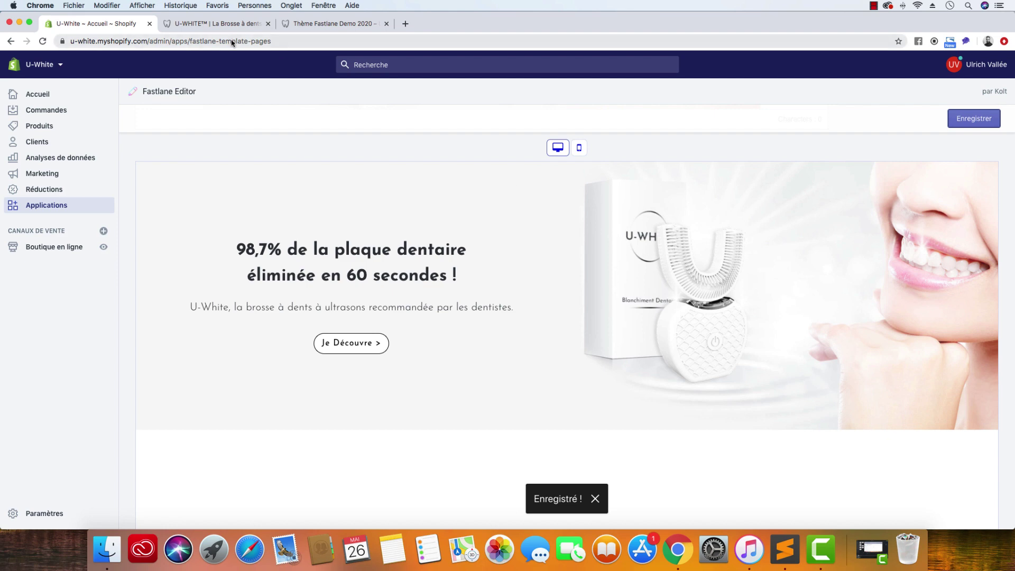
Compare the desktop banner preview with the live U-White page and switch the preview to mobile.
left_click(227, 24)
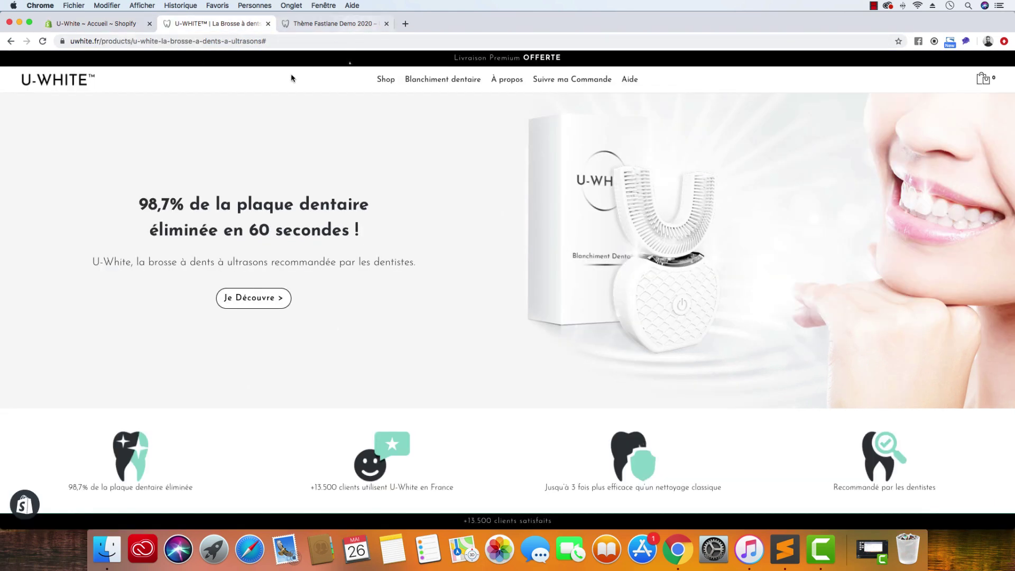
left_click(100, 25)
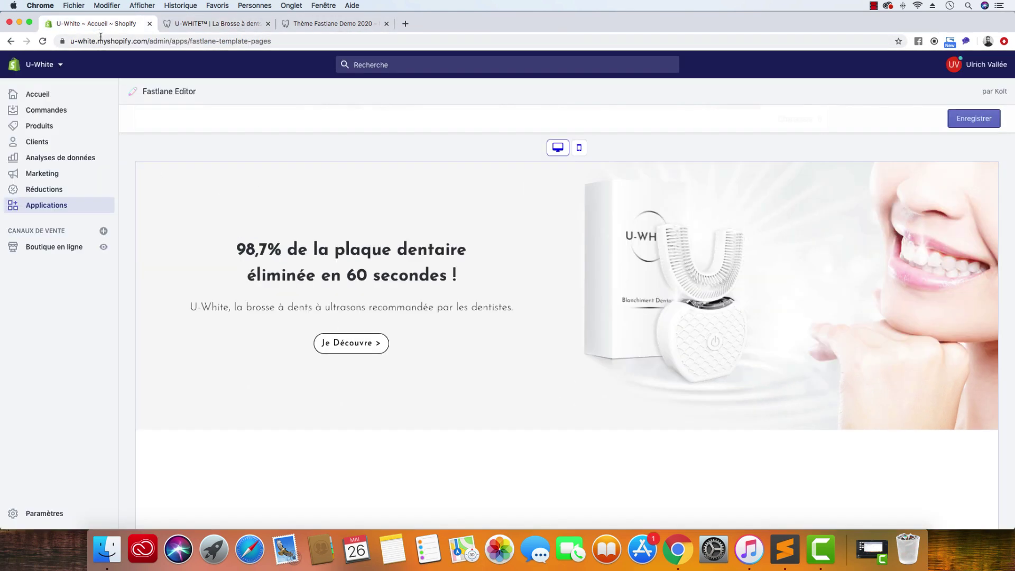
left_click(578, 148)
scroll(367, 310, "up", 5)
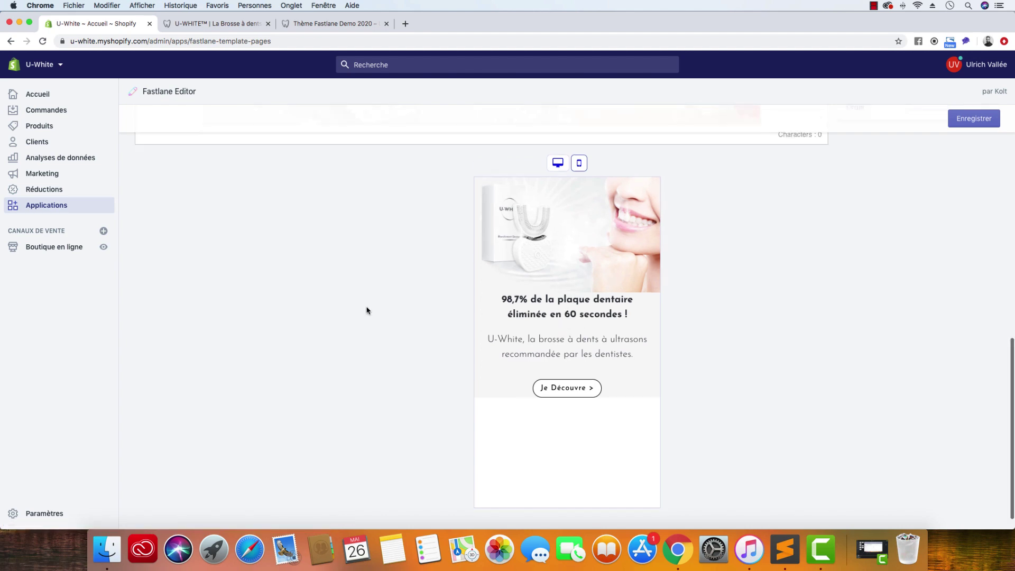
Review the mobile banner preview, close the image column's editor and open the text column for editing.
scroll(367, 309, "up", 5)
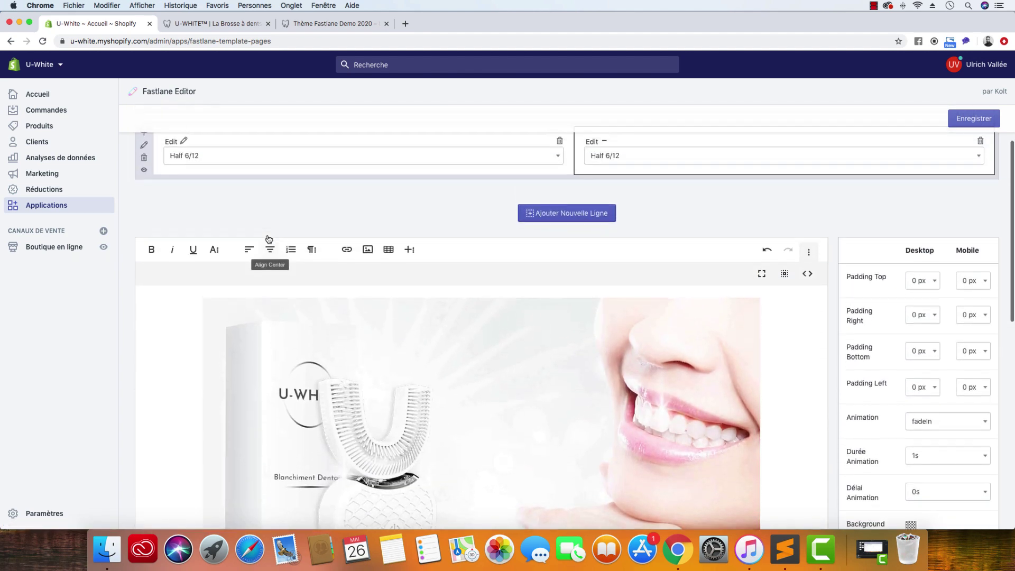
scroll(391, 264, "down", 5)
scroll(392, 264, "down", 4)
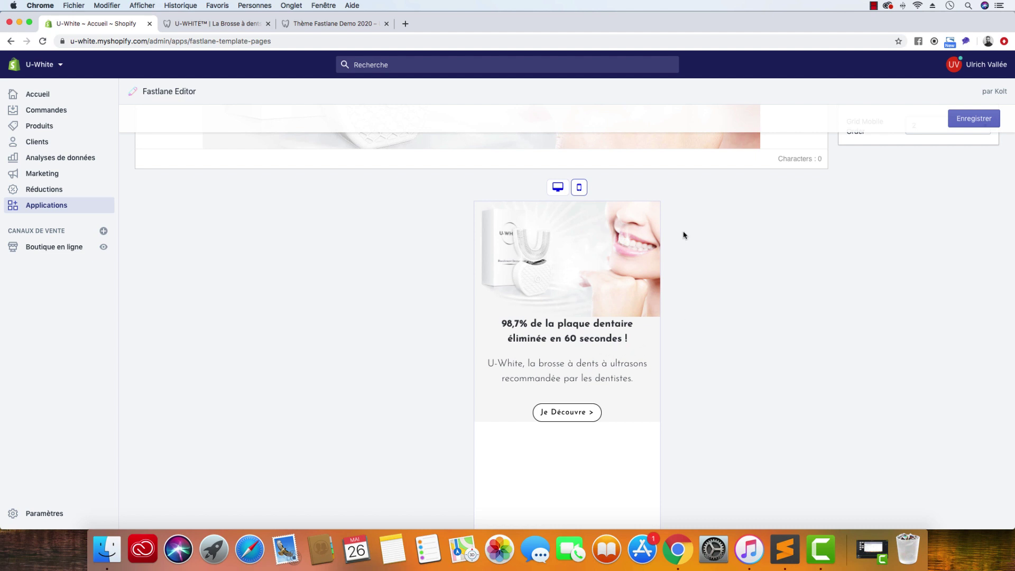
scroll(391, 309, "up", 1)
scroll(391, 309, "up", 10)
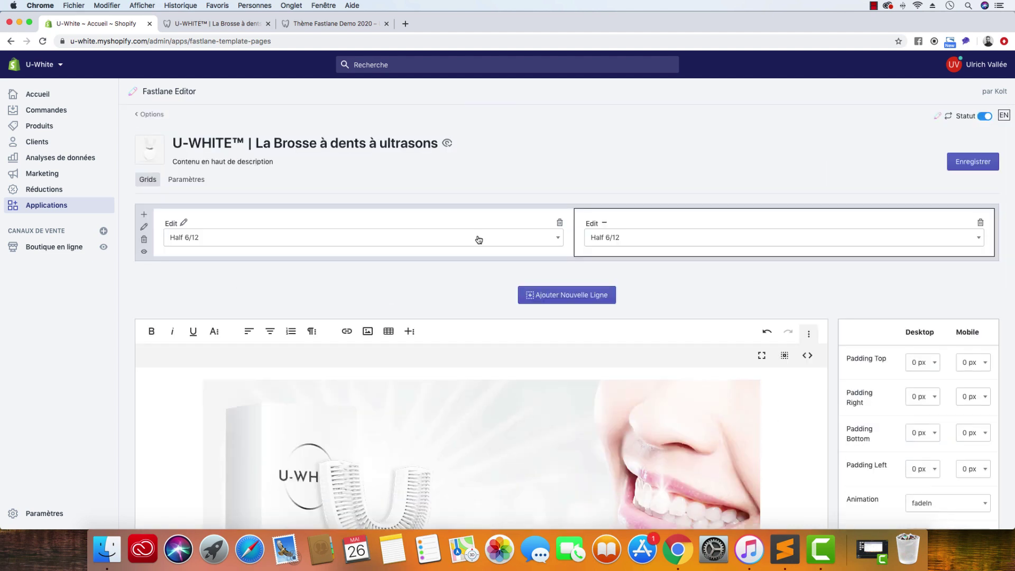
left_click(604, 222)
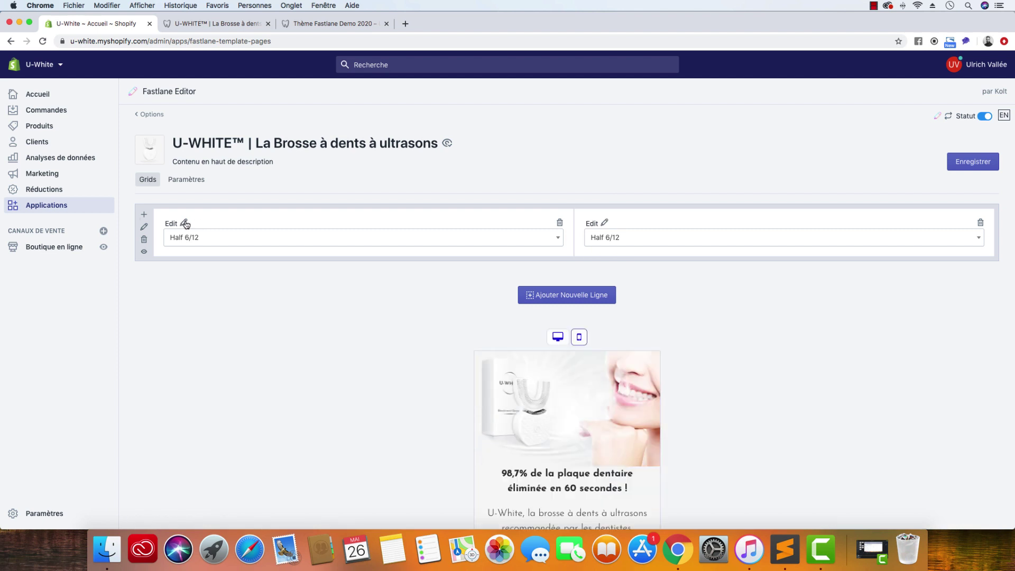
left_click(184, 223)
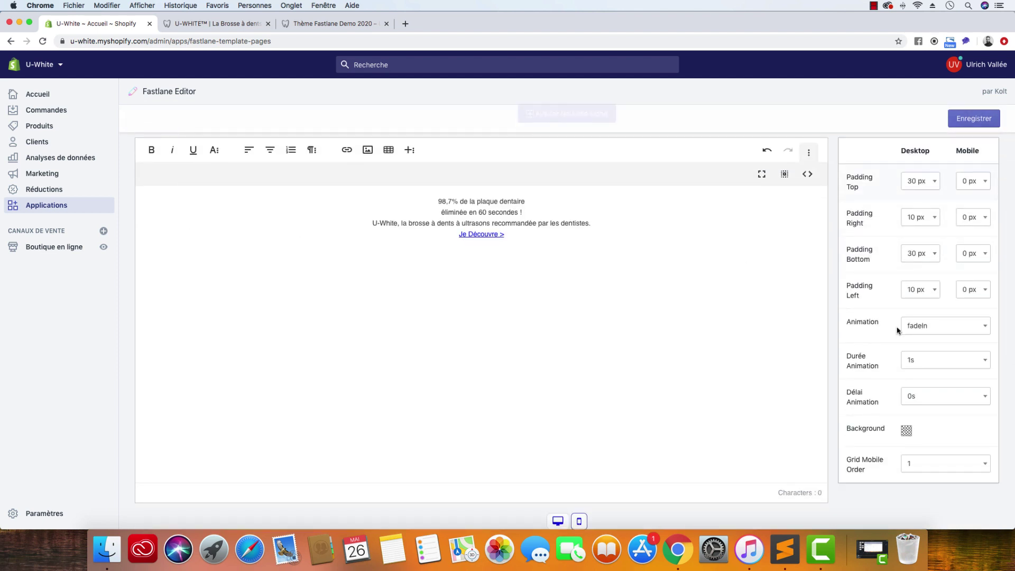
Set the text column's mobile top and bottom padding to 30 px each.
scroll(835, 363, "down", 5)
scroll(836, 363, "up", 3)
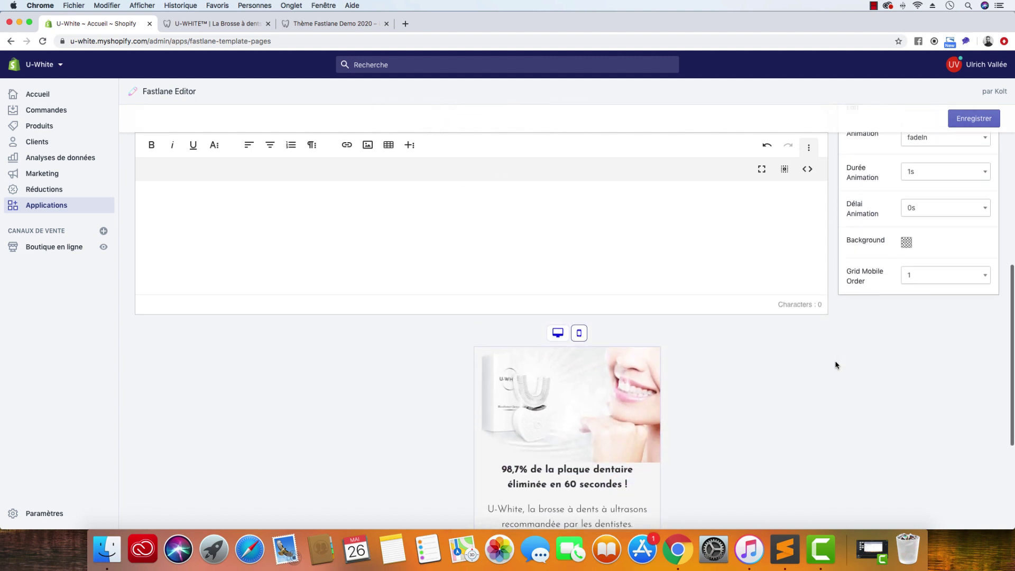
left_click(972, 138)
scroll(967, 226, "down", 5)
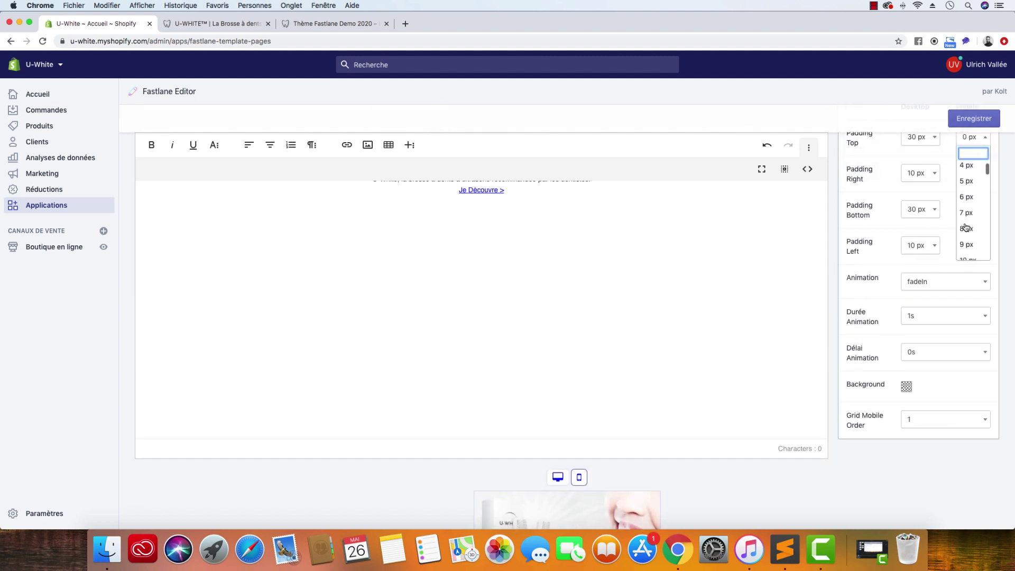
scroll(966, 227, "down", 6)
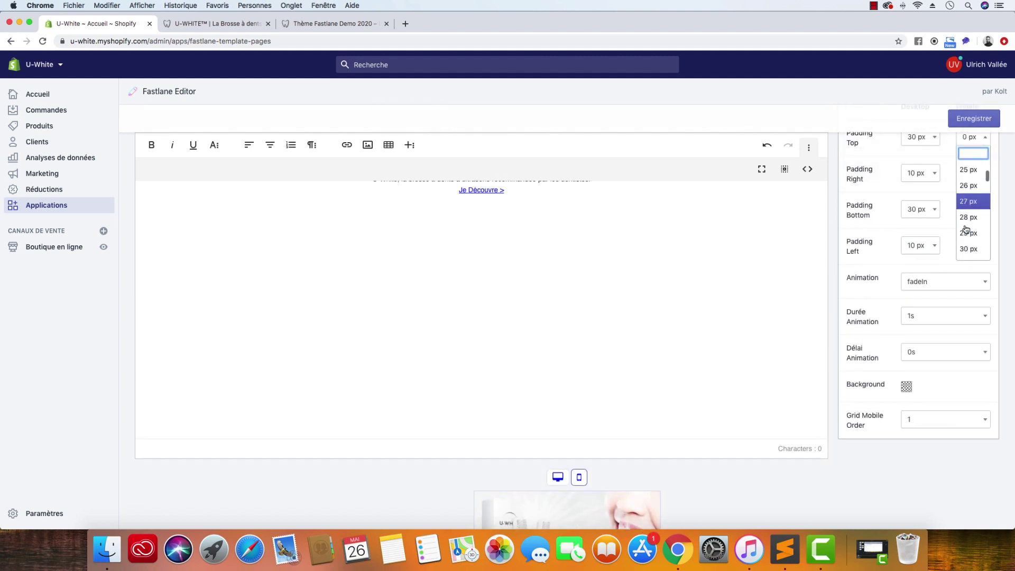
left_click(967, 212)
left_click(971, 210)
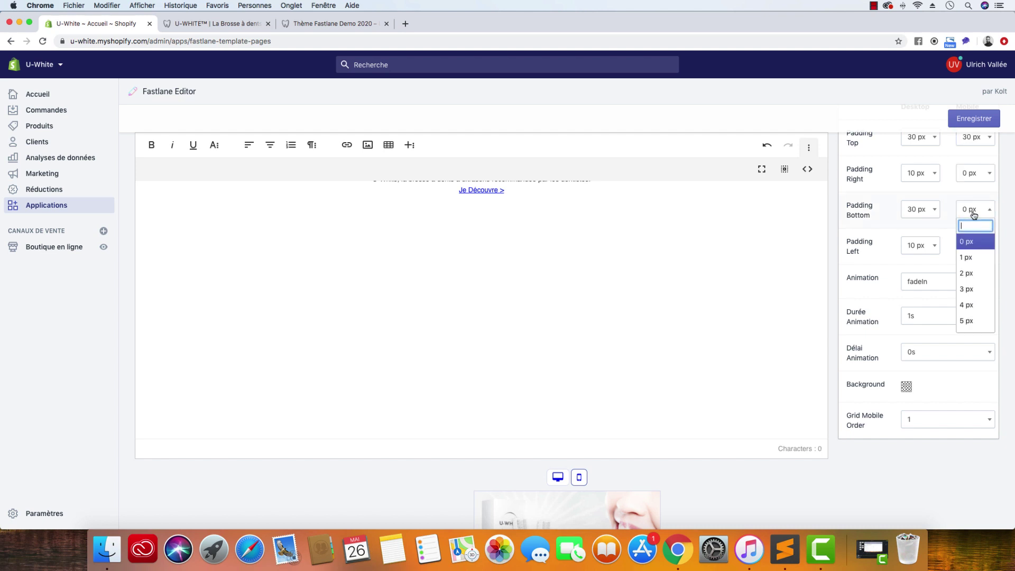
scroll(968, 273, "down", 4)
scroll(967, 273, "down", 8)
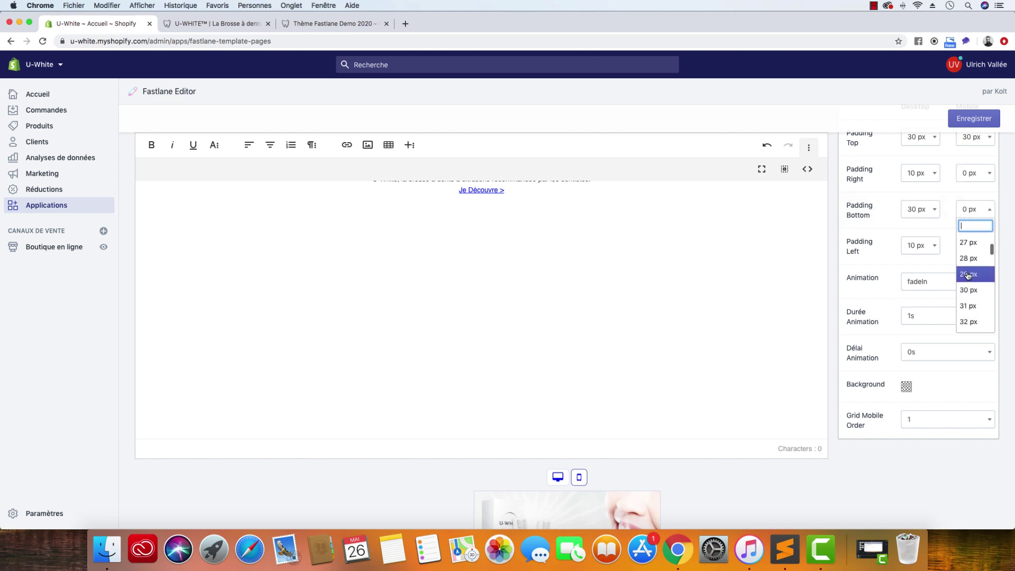
left_click(964, 289)
Set the text column's mobile right padding to 10 px.
left_click(976, 168)
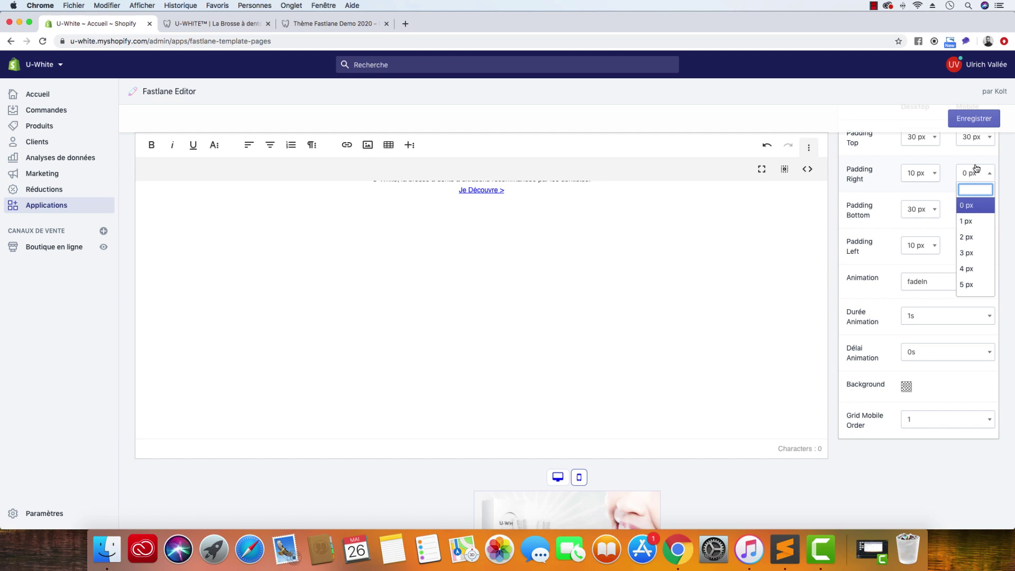
scroll(974, 243, "down", 3)
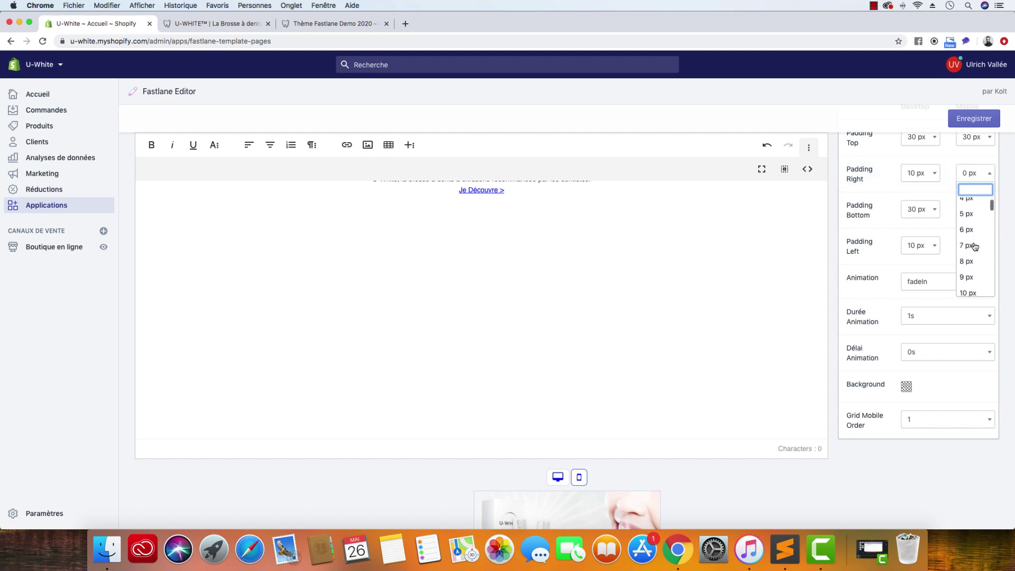
scroll(974, 246, "down", 2)
left_click(974, 246)
Set the text column's mobile bottom padding to 10 px.
left_click(975, 209)
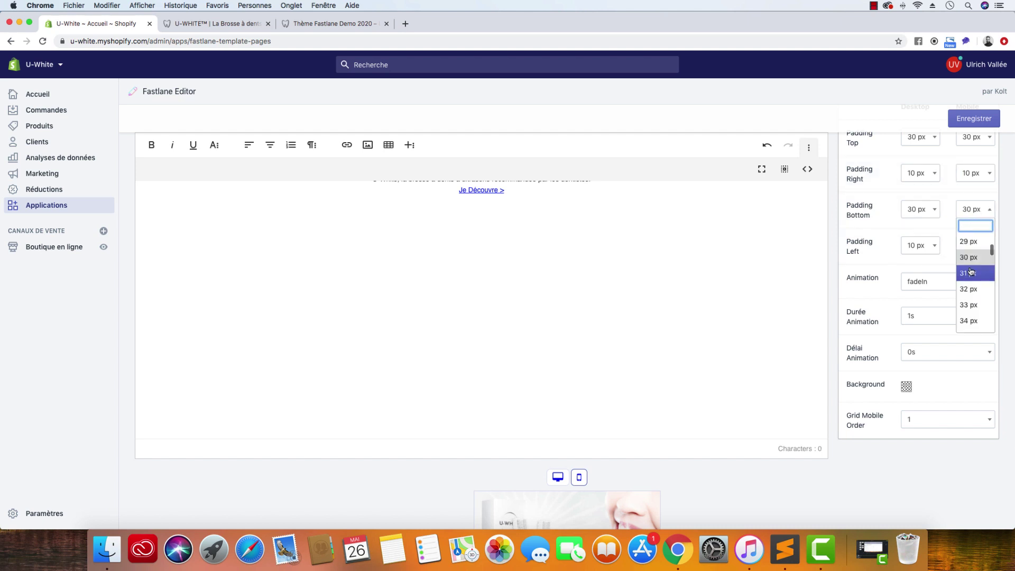
scroll(973, 275, "up", 6)
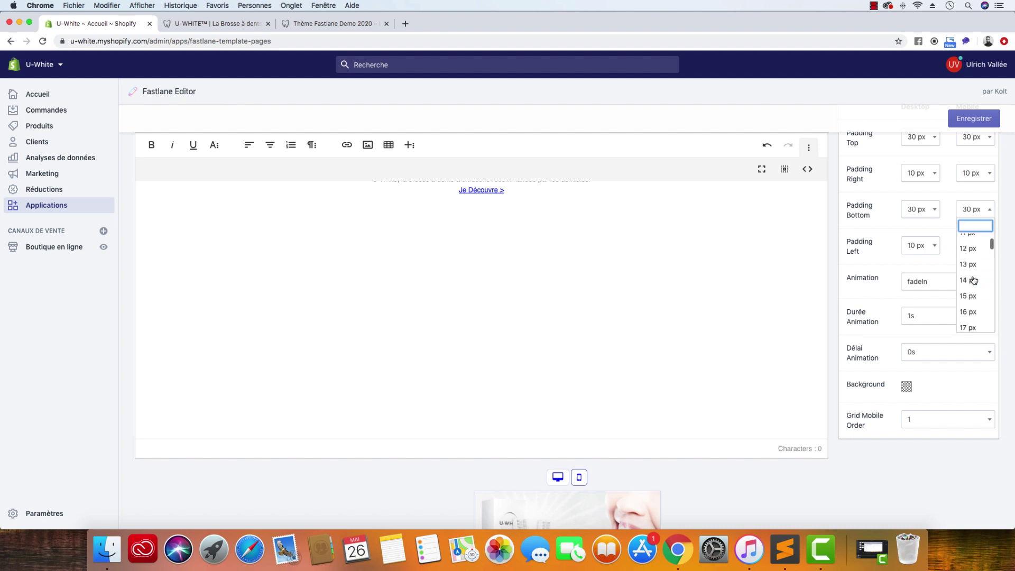
scroll(972, 280, "up", 3)
left_click(970, 294)
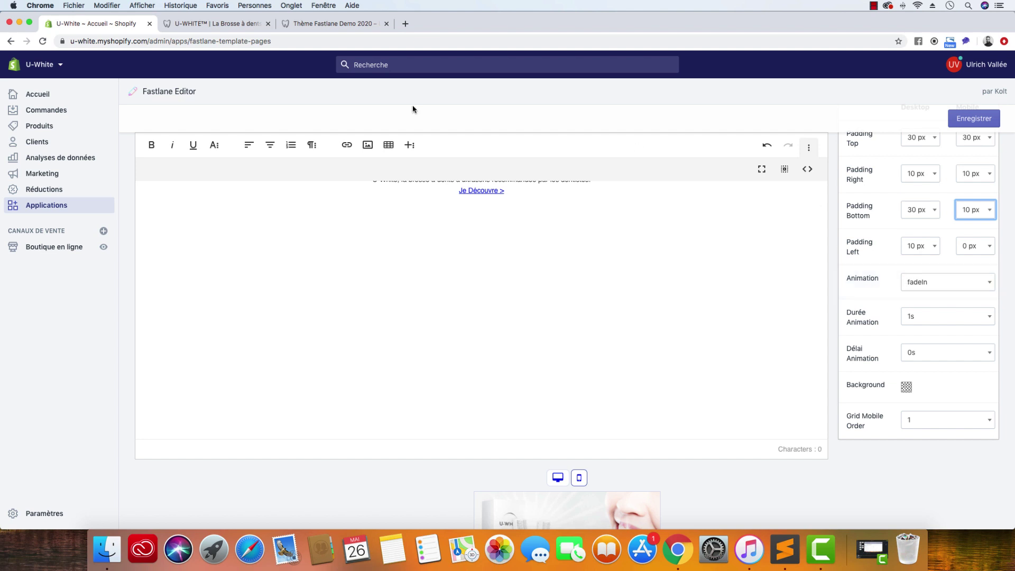
Reload the live U-White product page to watch the banner text's animation, and return to the editor.
left_click(209, 24)
left_click(45, 42)
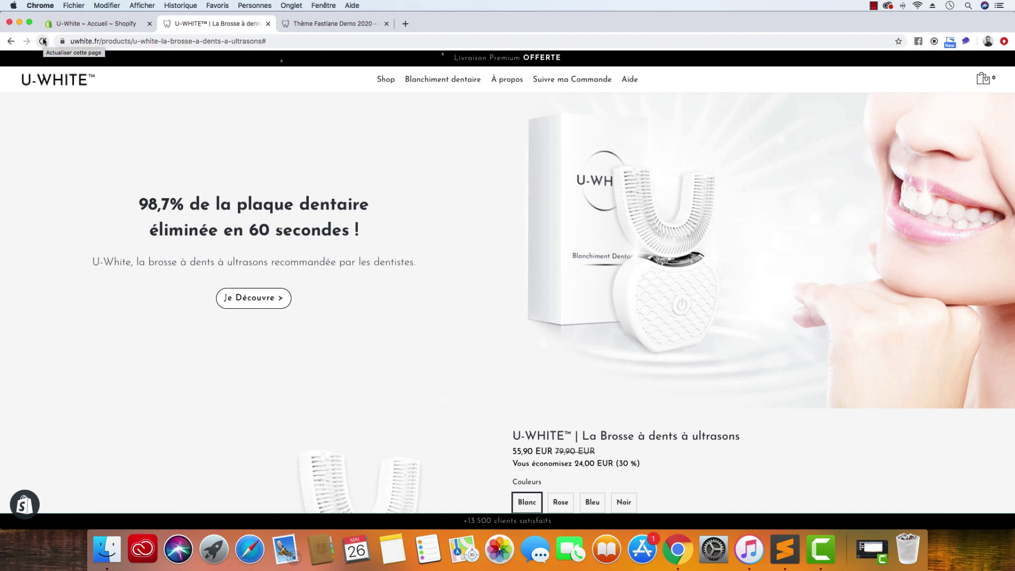
left_click(96, 24)
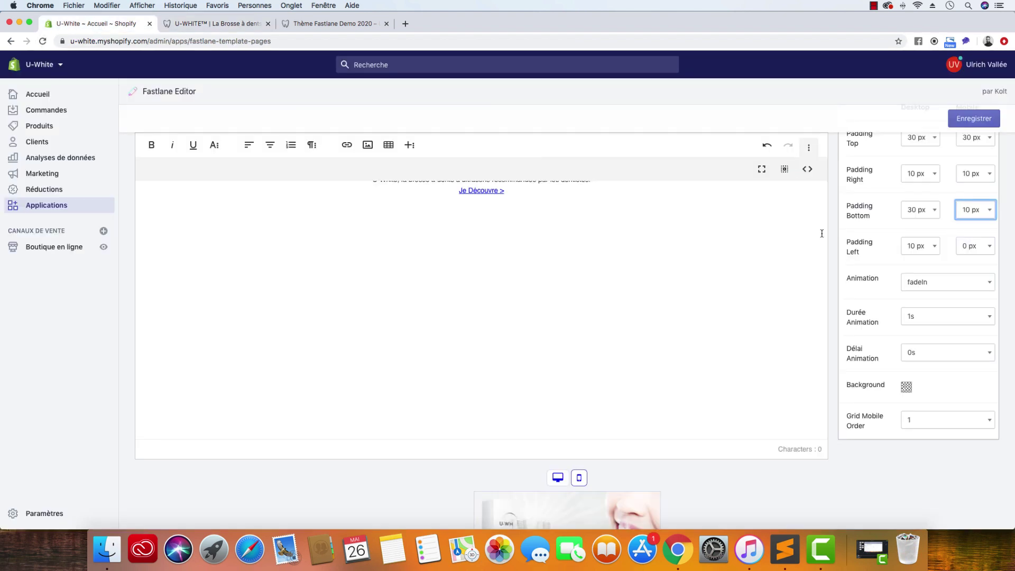
Set the text column's animation to zoomIn with a 2s duration, save and check the mobile preview.
left_click(940, 316)
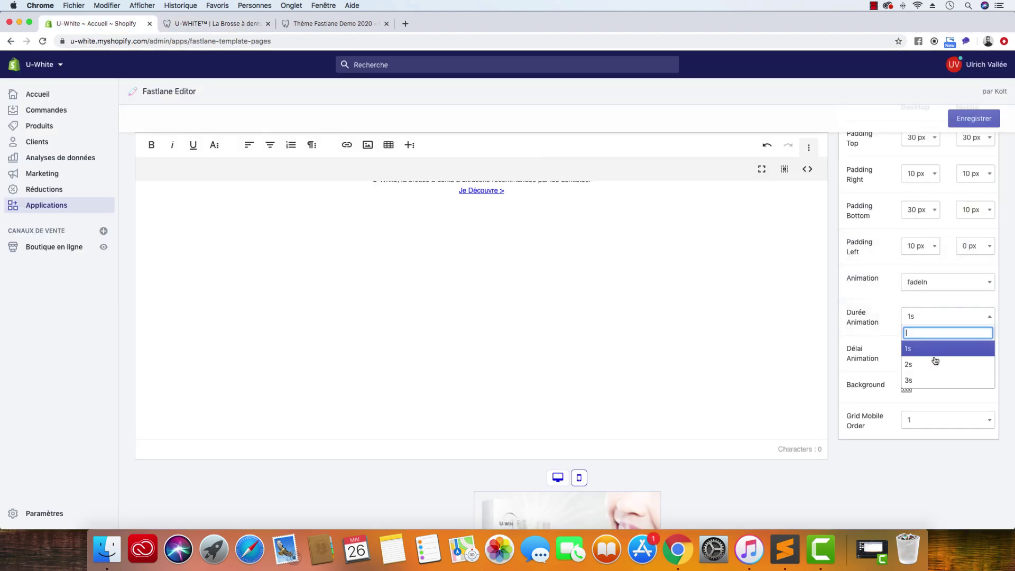
left_click(934, 282)
scroll(926, 315, "down", 8)
scroll(926, 315, "down", 10)
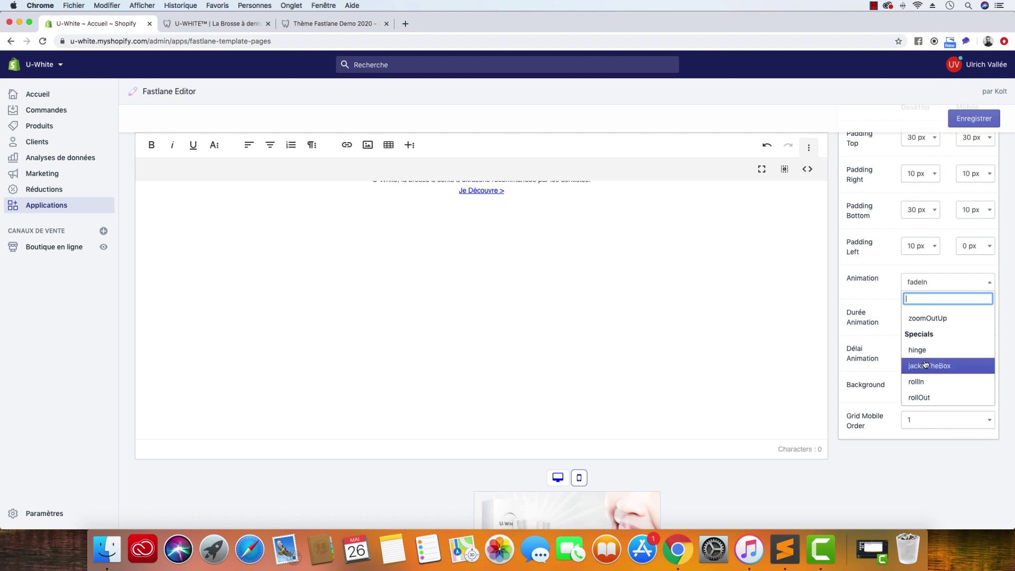
scroll(937, 365, "down", 2)
scroll(942, 351, "up", 5)
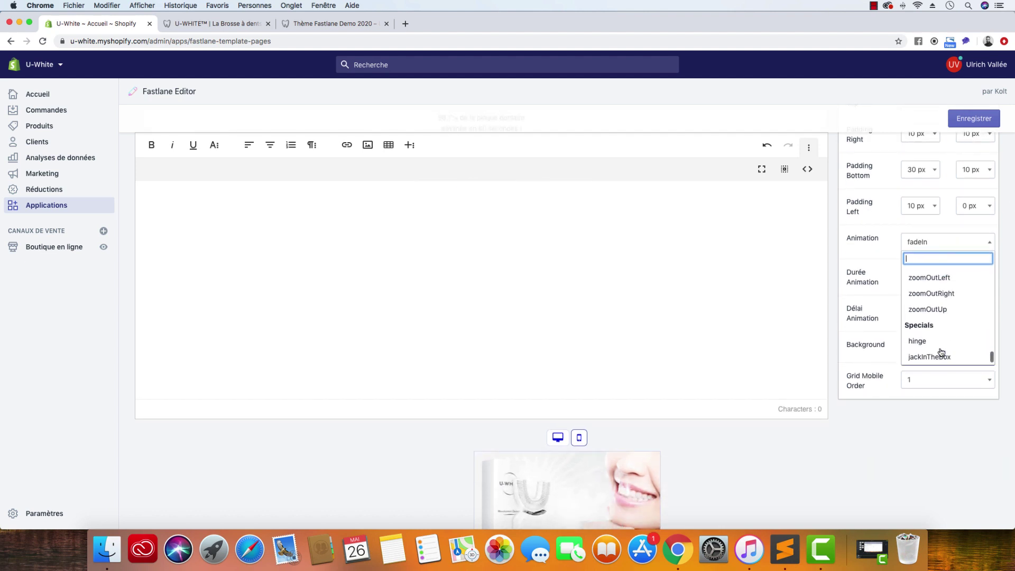
scroll(941, 350, "up", 3)
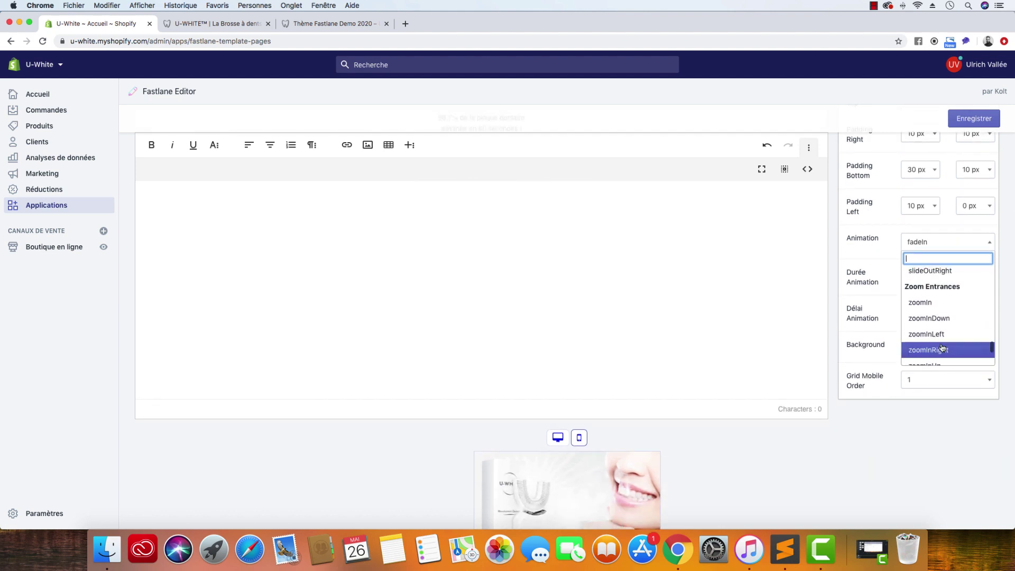
left_click(943, 310)
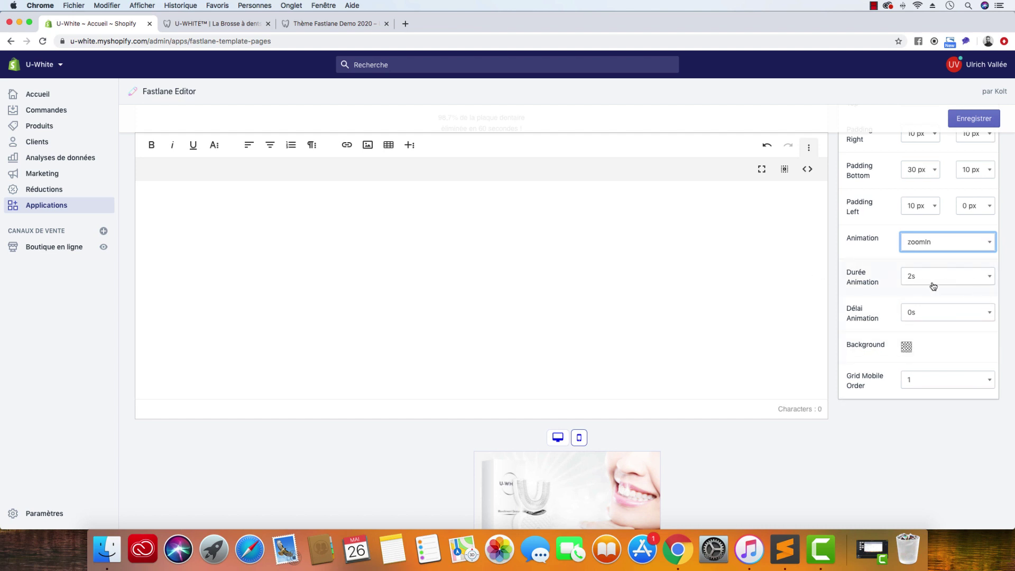
left_click(965, 121)
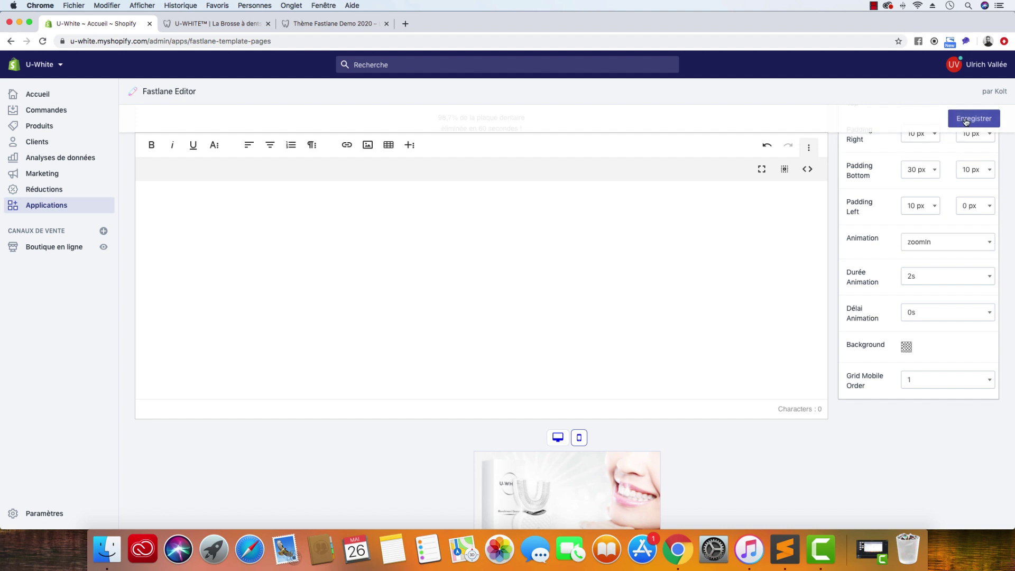
scroll(822, 422, "down", 5)
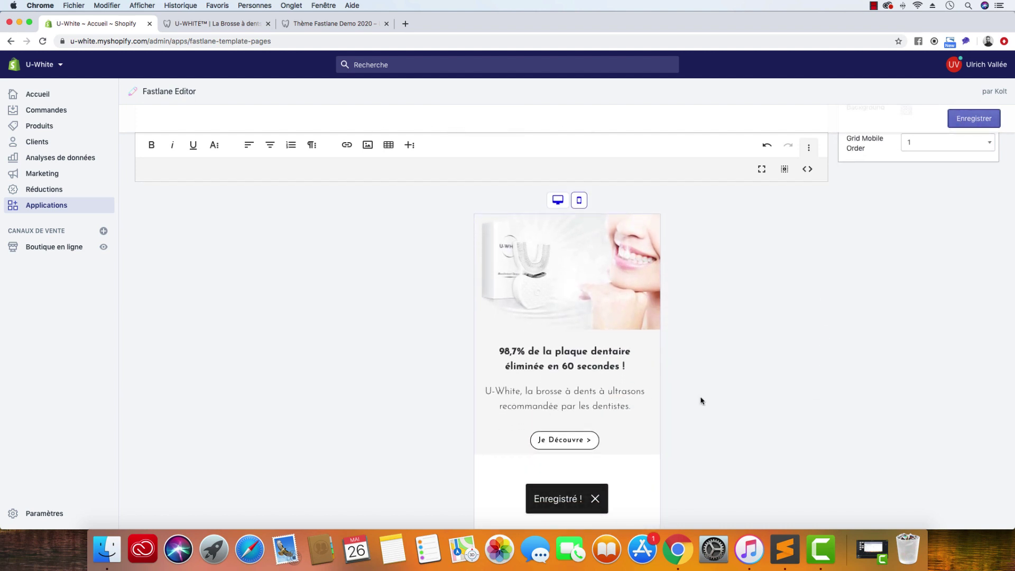
Set the text column's mobile bottom padding to 30 px and save the content.
scroll(779, 405, "up", 3)
scroll(778, 404, "up", 4)
left_click(975, 252)
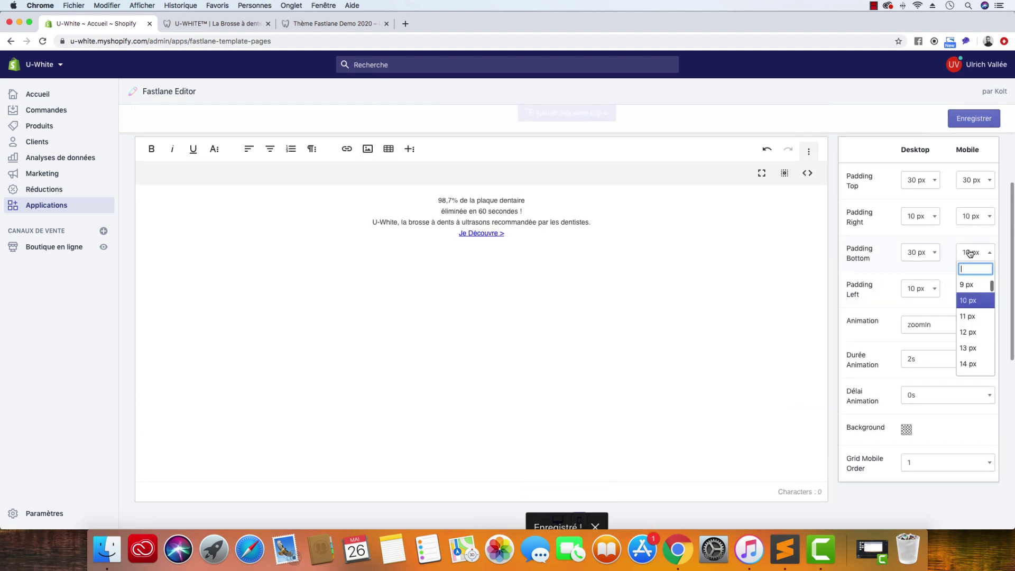
scroll(988, 354, "down", 4)
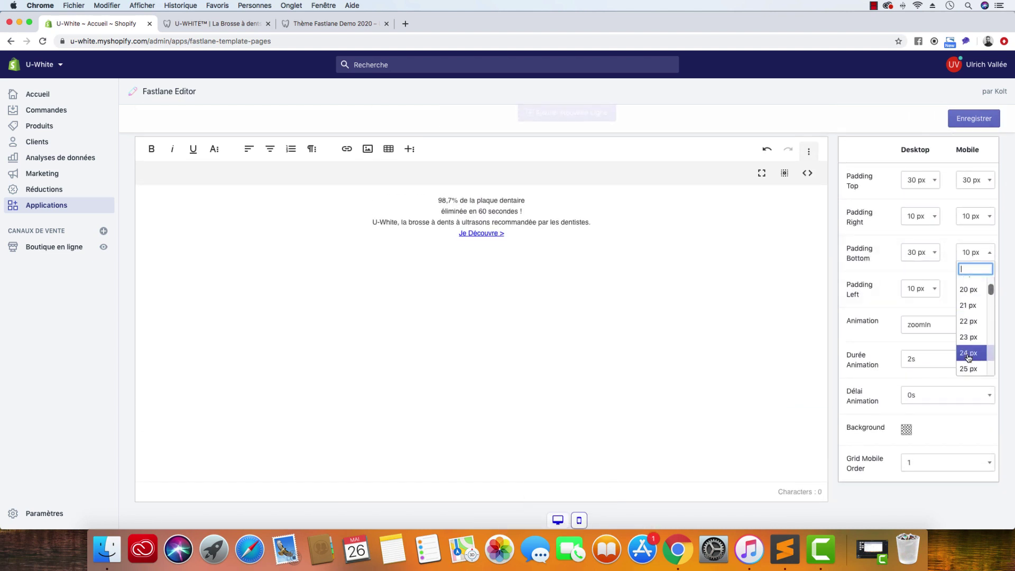
scroll(969, 358, "down", 3)
left_click(968, 358)
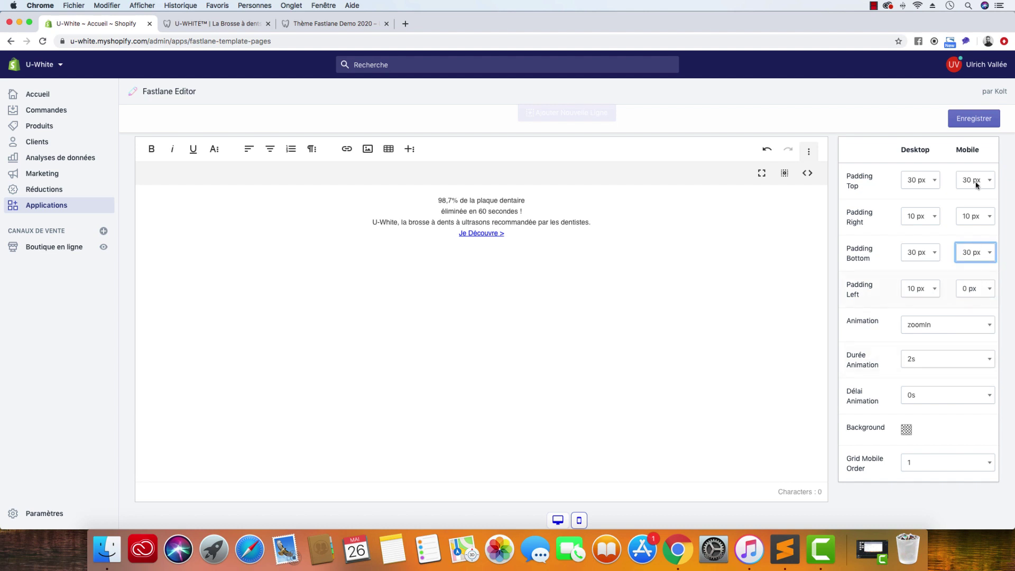
left_click(985, 125)
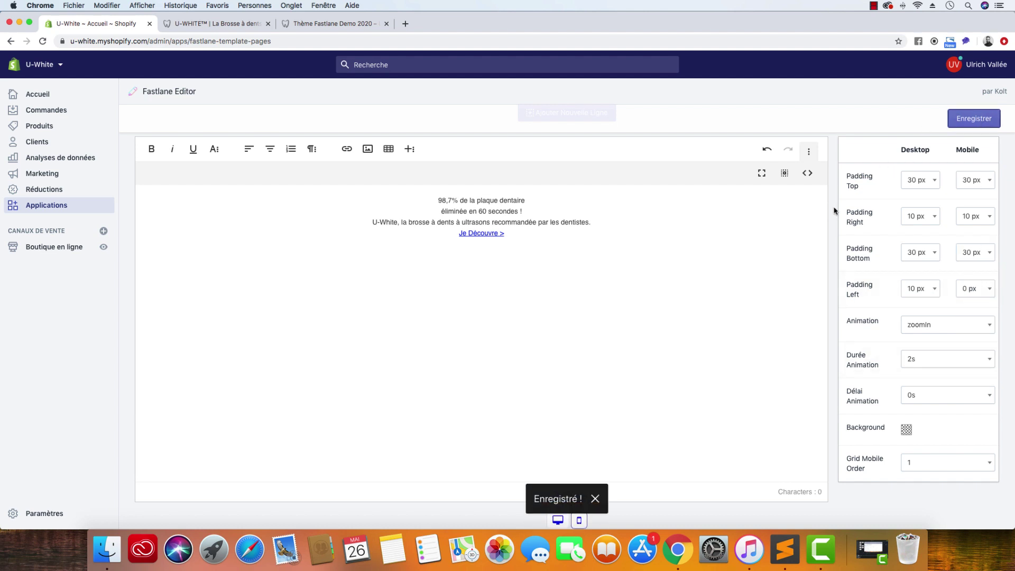
Check the saved banner in the mobile and desktop previews and reload the live U-White product page.
scroll(835, 210, "down", 3)
scroll(834, 210, "down", 5)
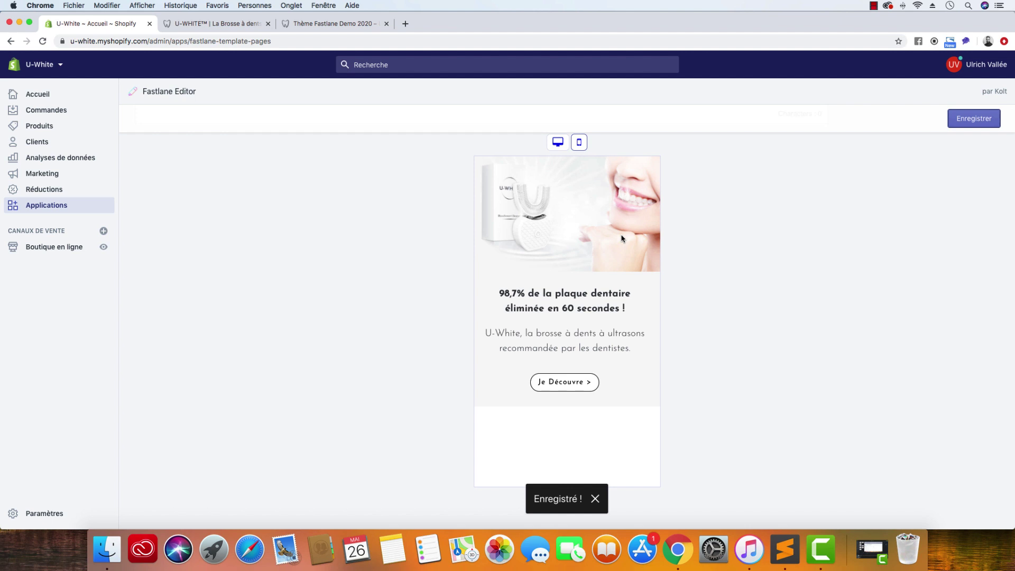
left_click(558, 143)
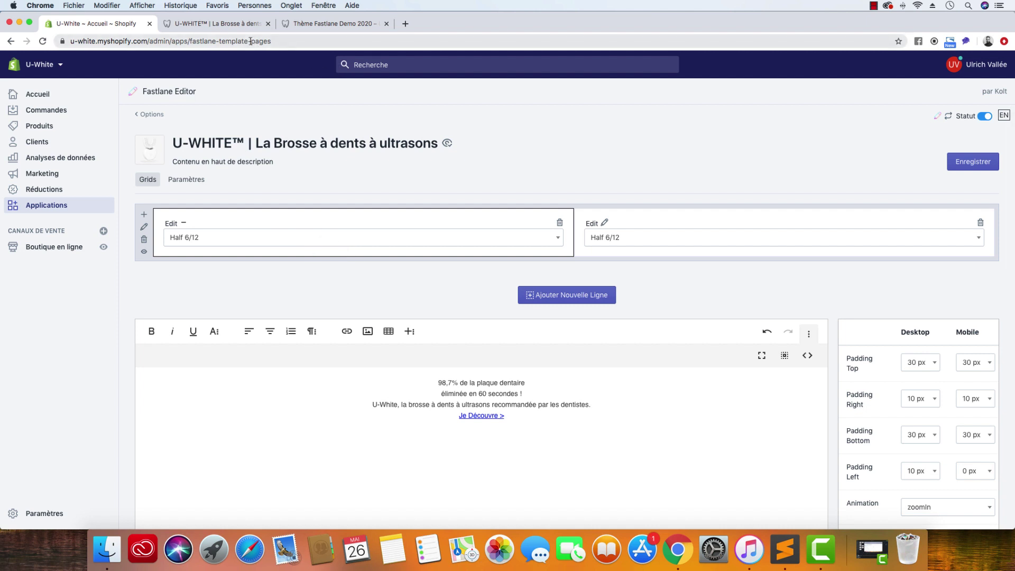
left_click(226, 24)
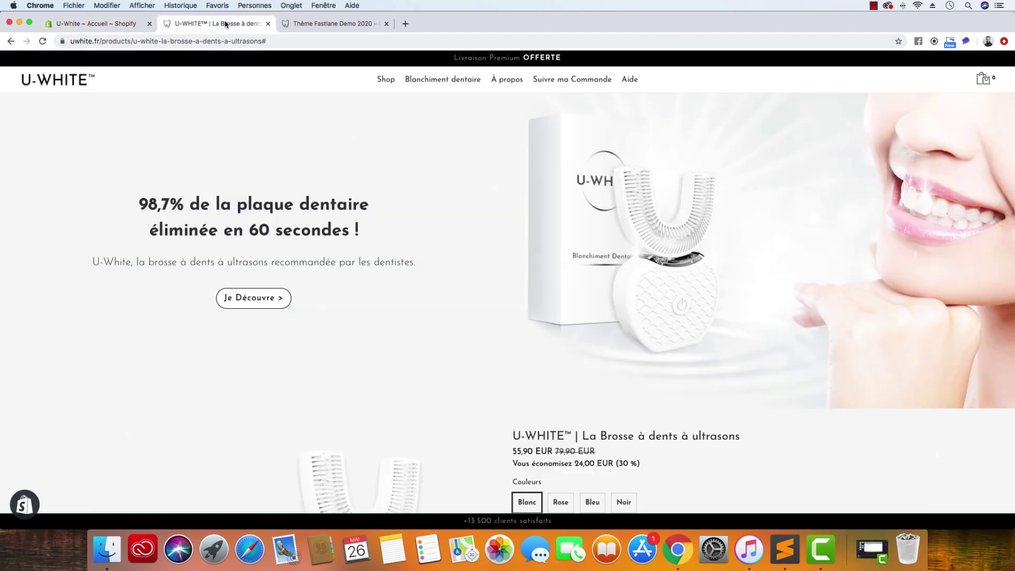
left_click(42, 41)
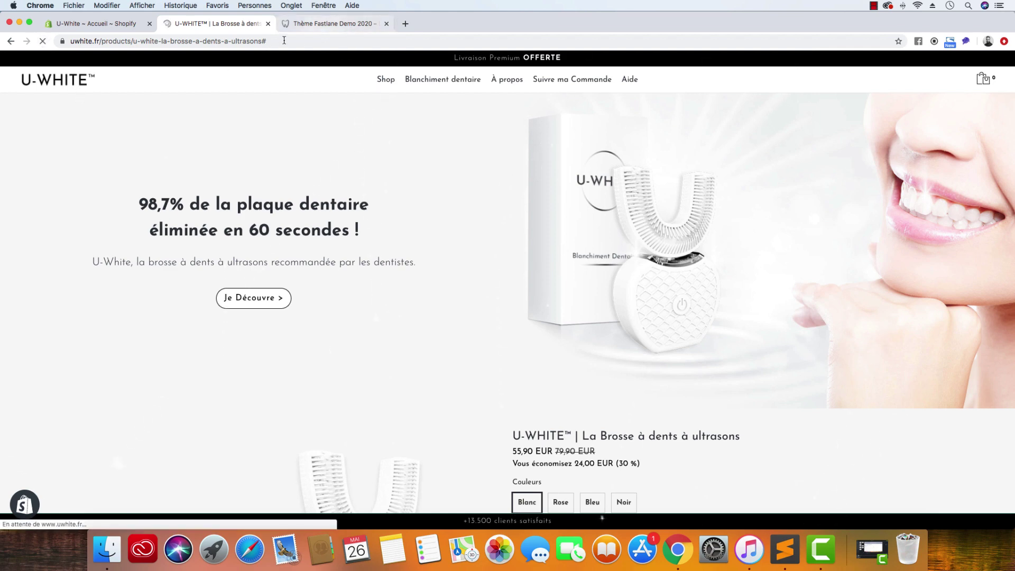
Check the benefit icons section on the store's homepage, and add a new empty row to the product's top description content.
key("ctrl+Tab")
left_click(78, 84)
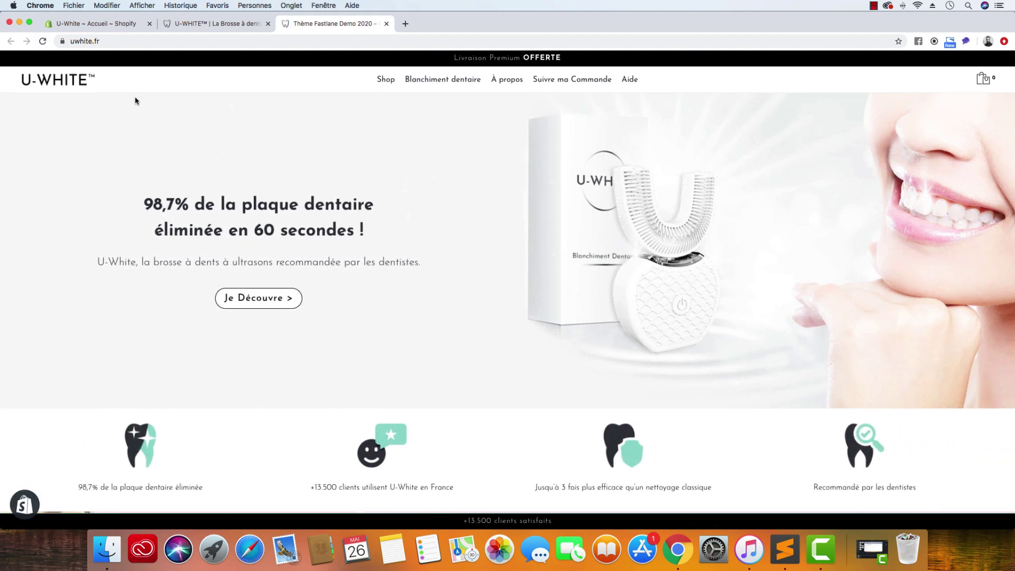
scroll(135, 100, "down", 2)
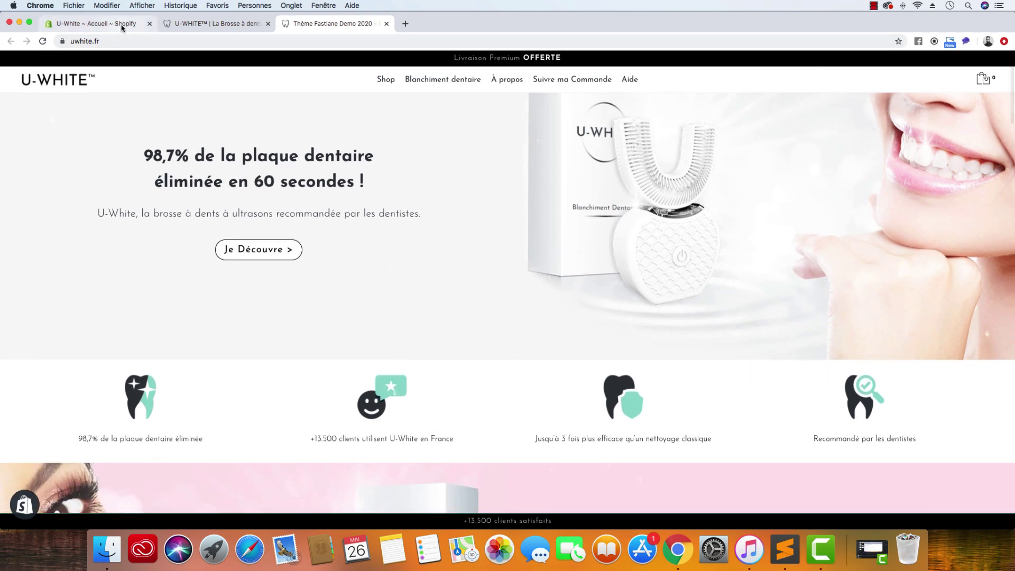
left_click(95, 23)
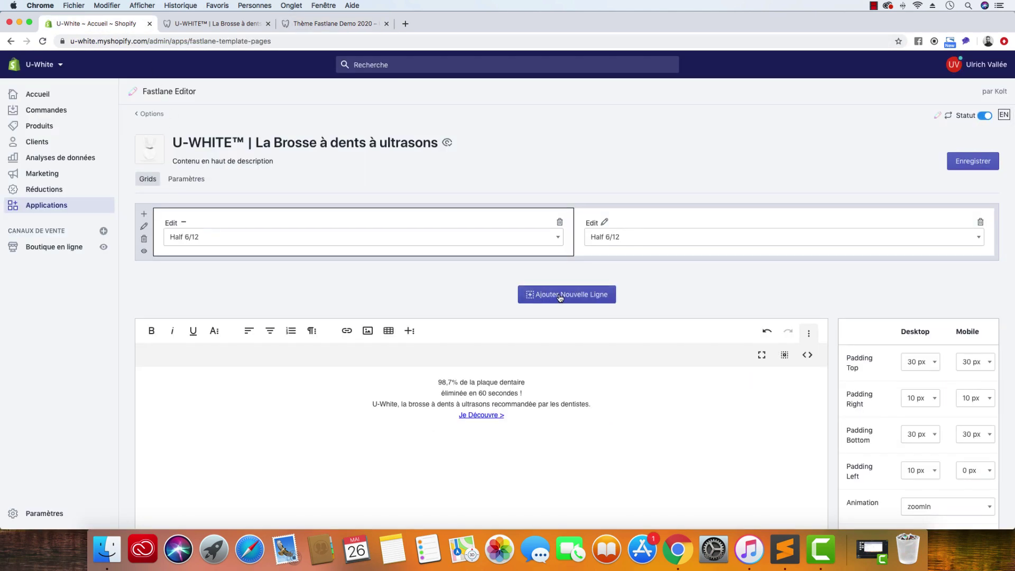
left_click(534, 295)
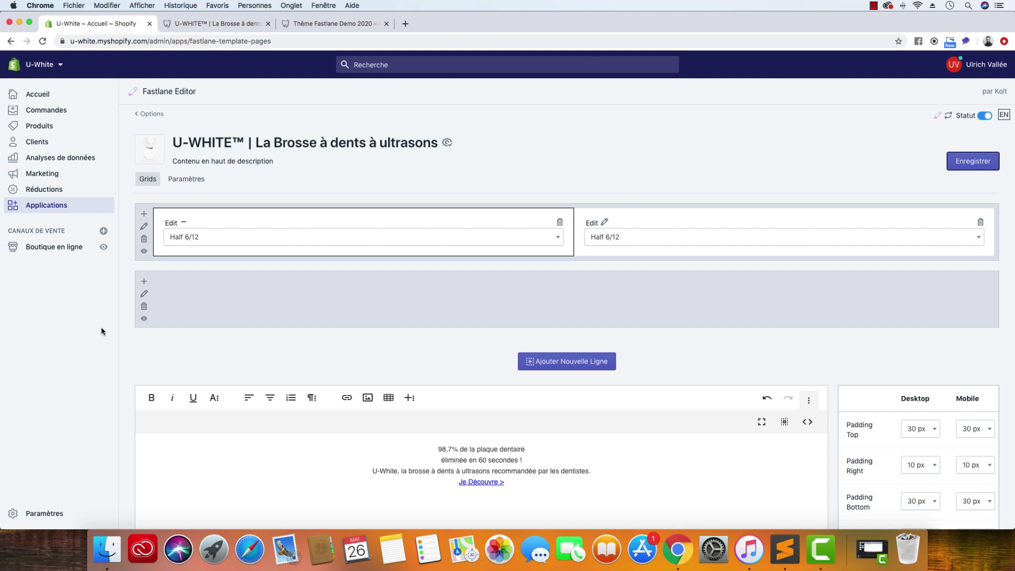
Open the settings of the new empty row and close the content editor of the first row's first block.
scroll(123, 342, "down", 15)
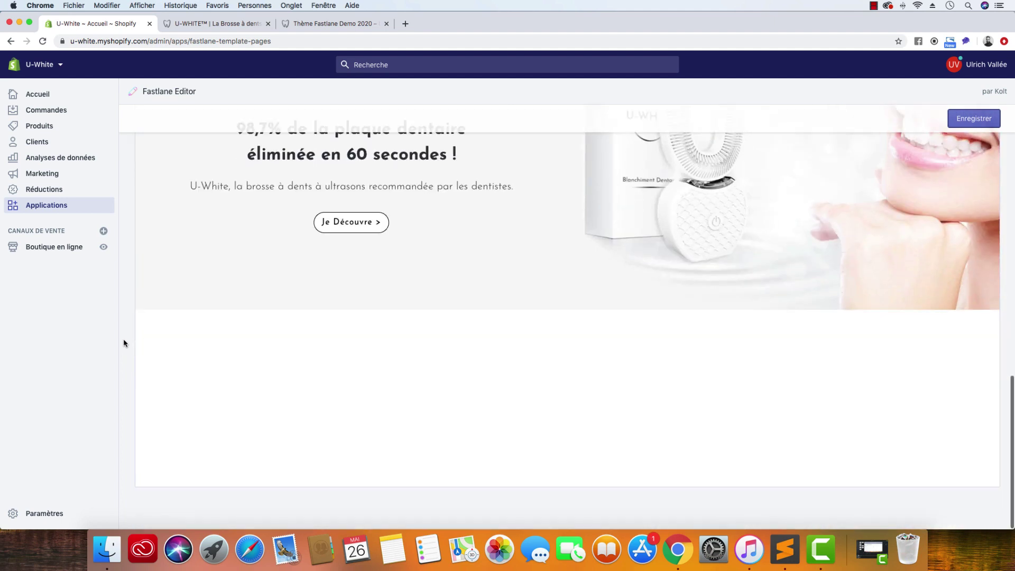
scroll(124, 342, "up", 15)
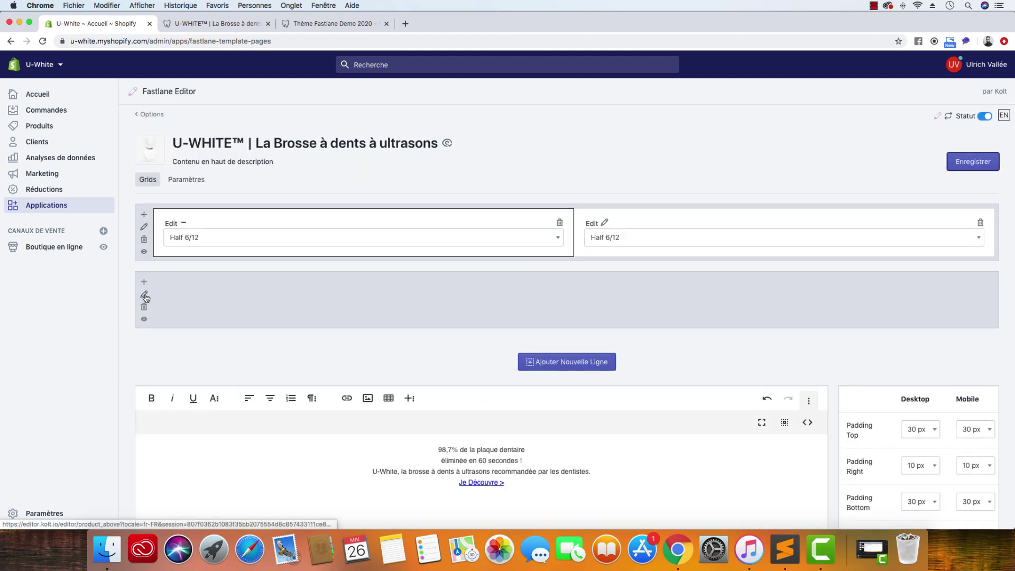
scroll(145, 298, "down", 3)
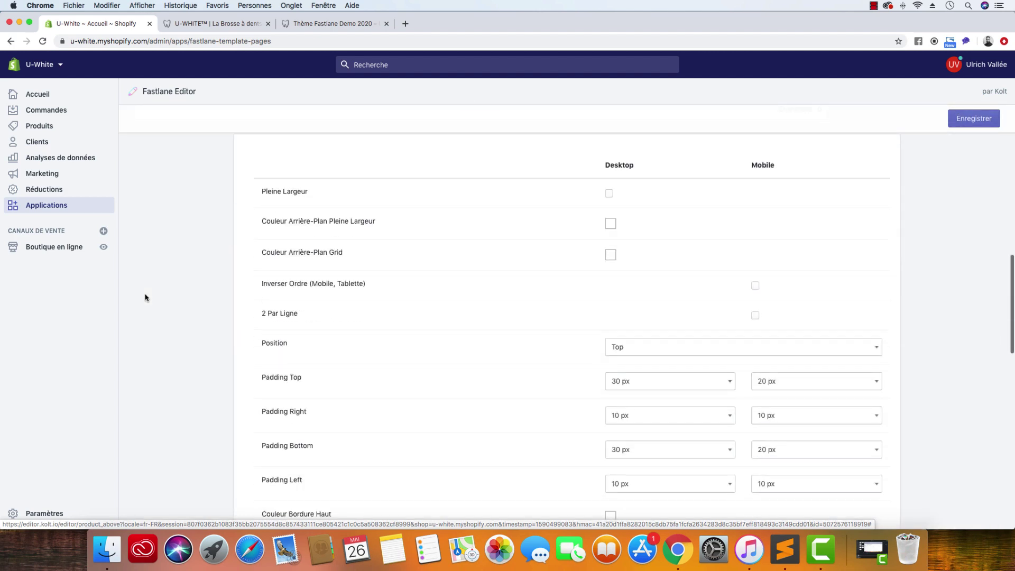
scroll(145, 296, "up", 10)
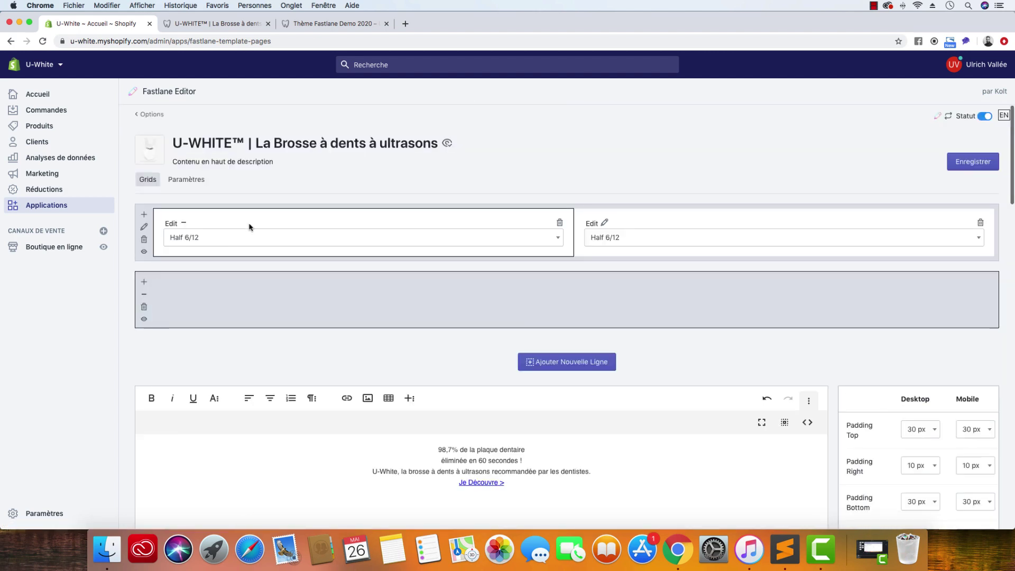
left_click(184, 222)
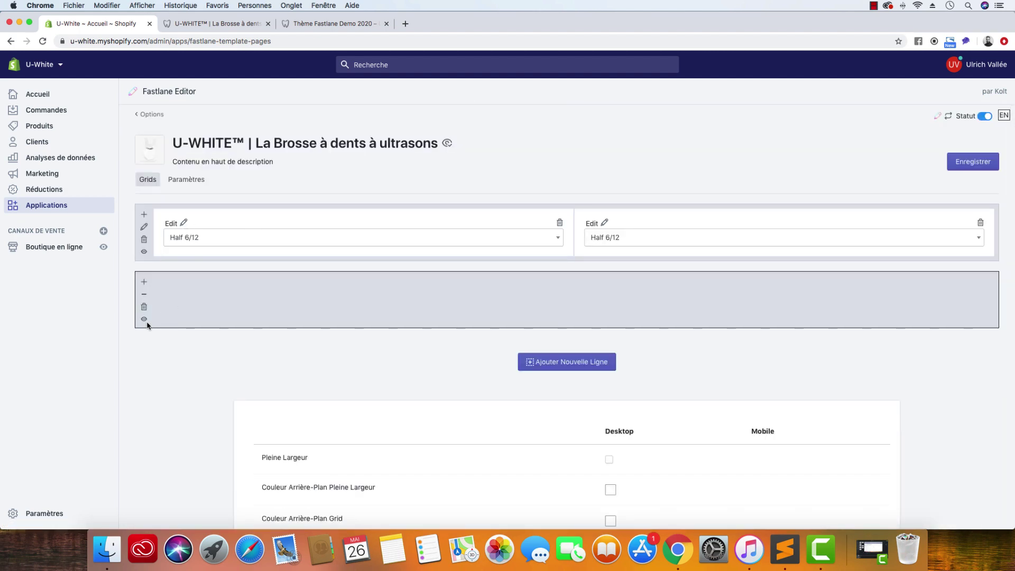
Enable Pleine Largeur on desktop and 2 Par Ligne on mobile for the new row.
scroll(134, 343, "down", 5)
scroll(139, 342, "up", 2)
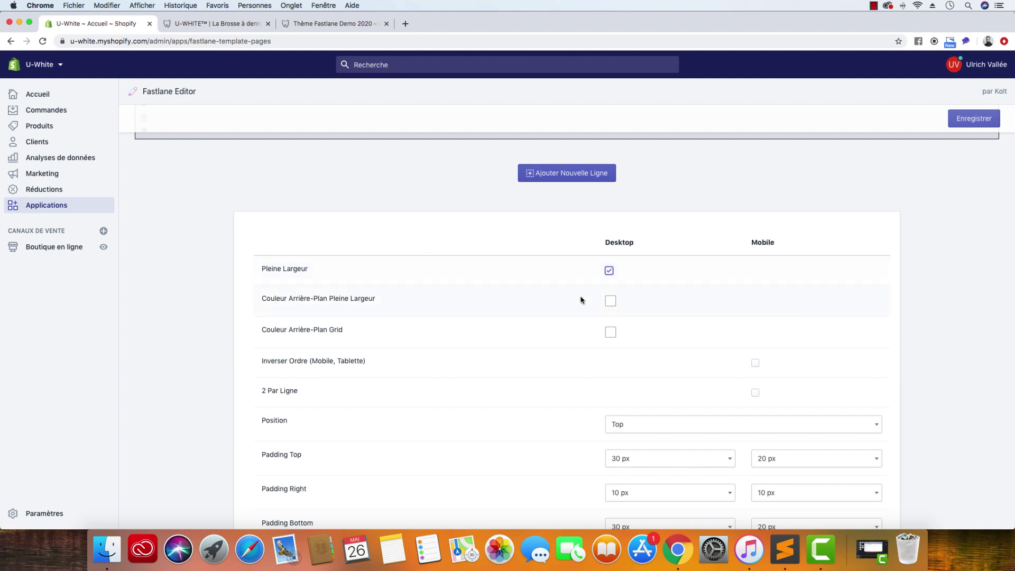
scroll(584, 297, "down", 5)
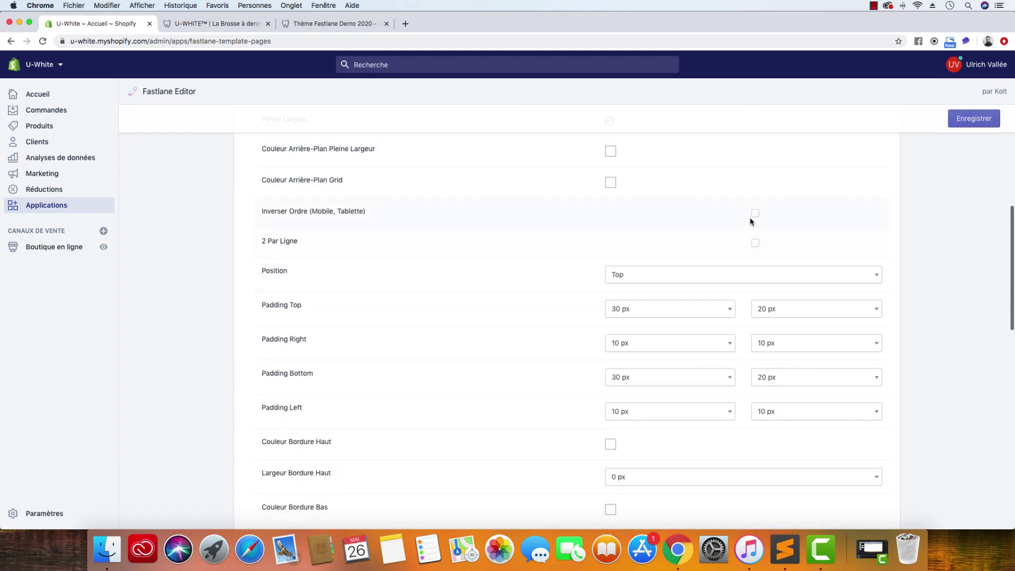
left_click(754, 243)
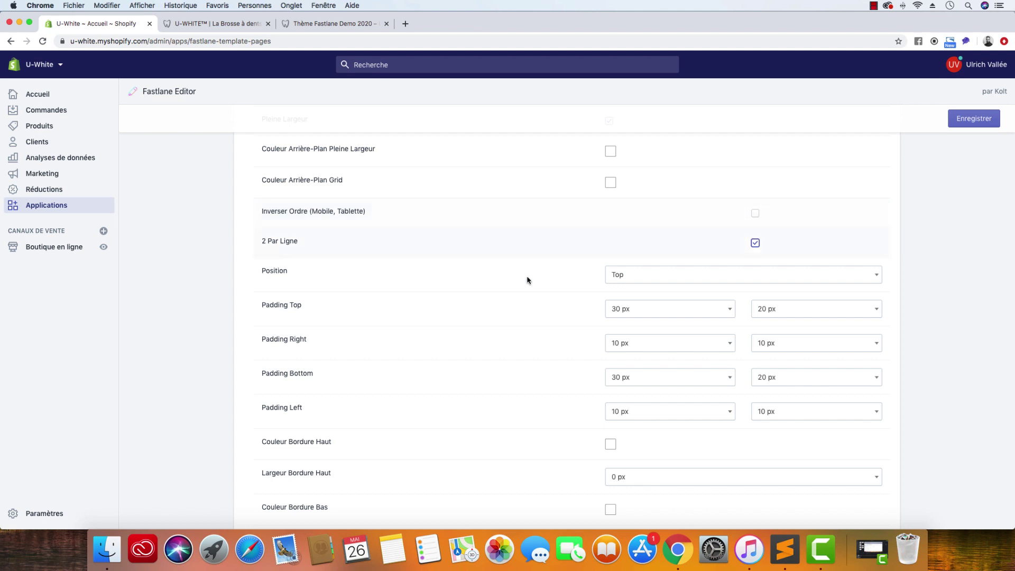
Set the new row's Position to Center.
scroll(523, 292, "down", 3)
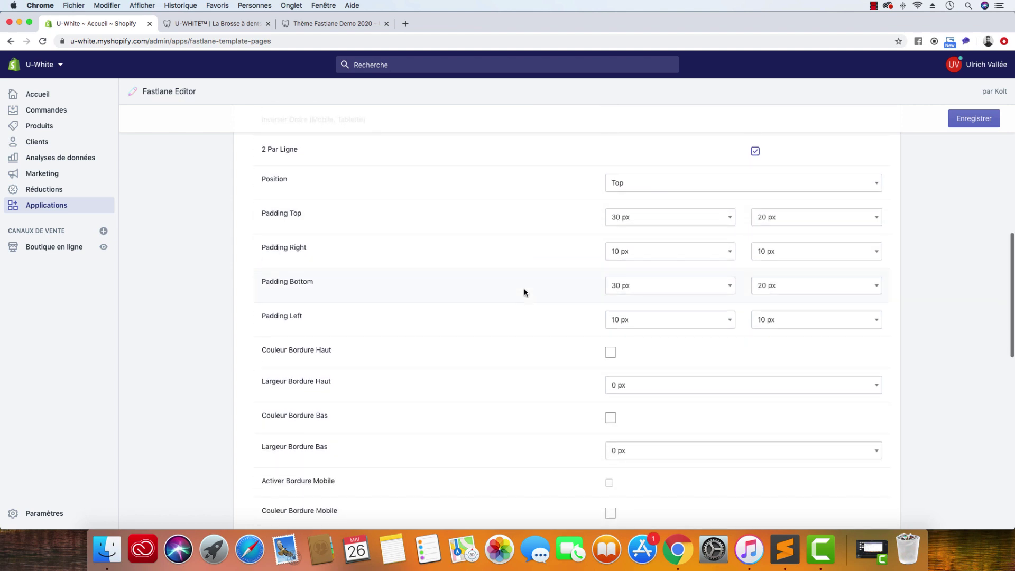
left_click(722, 184)
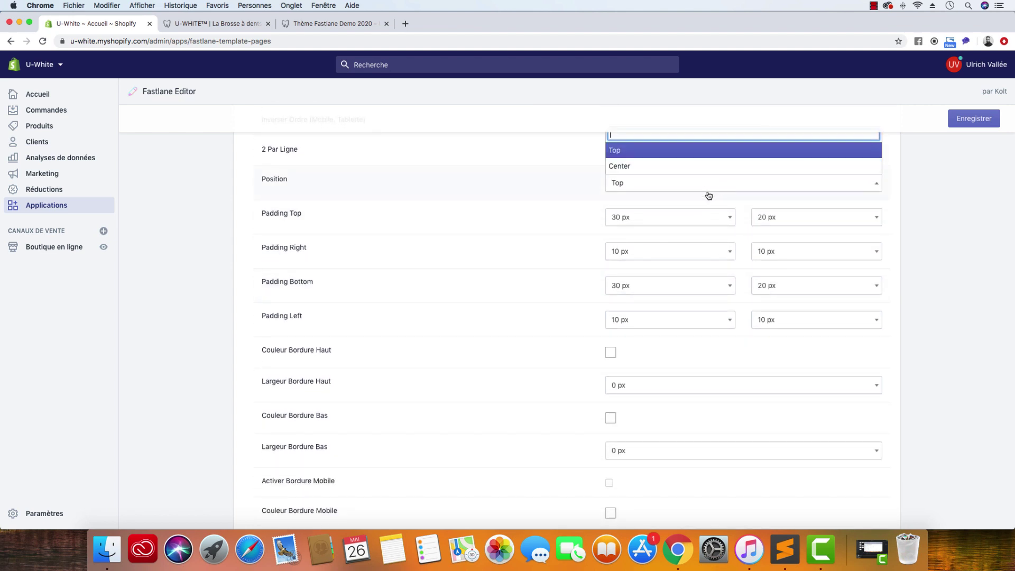
left_click(700, 169)
scroll(364, 279, "down", 1)
left_click(211, 300)
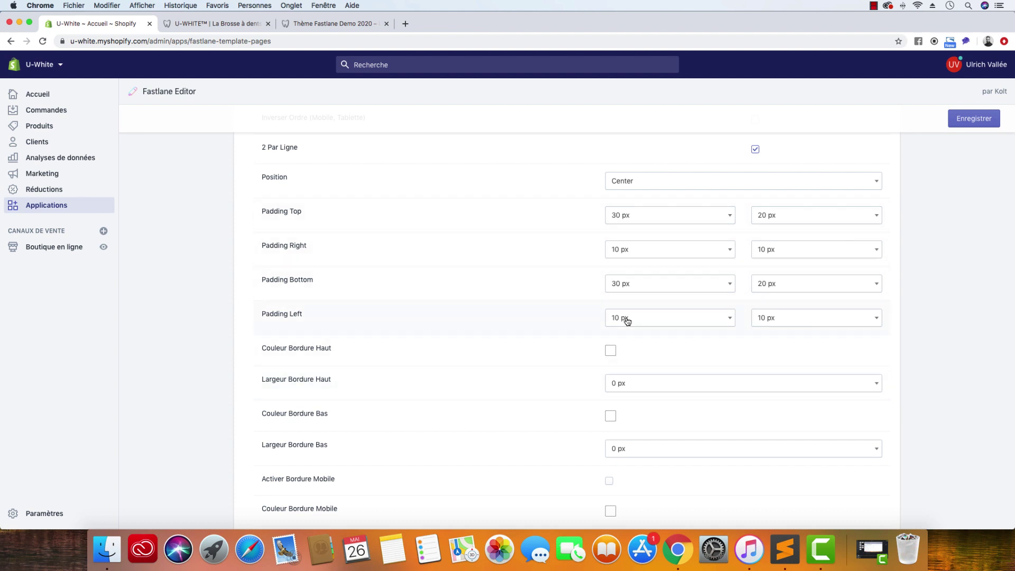
Review the new row's padding and border options against the homepage's icon section and the live product page.
left_click(818, 217)
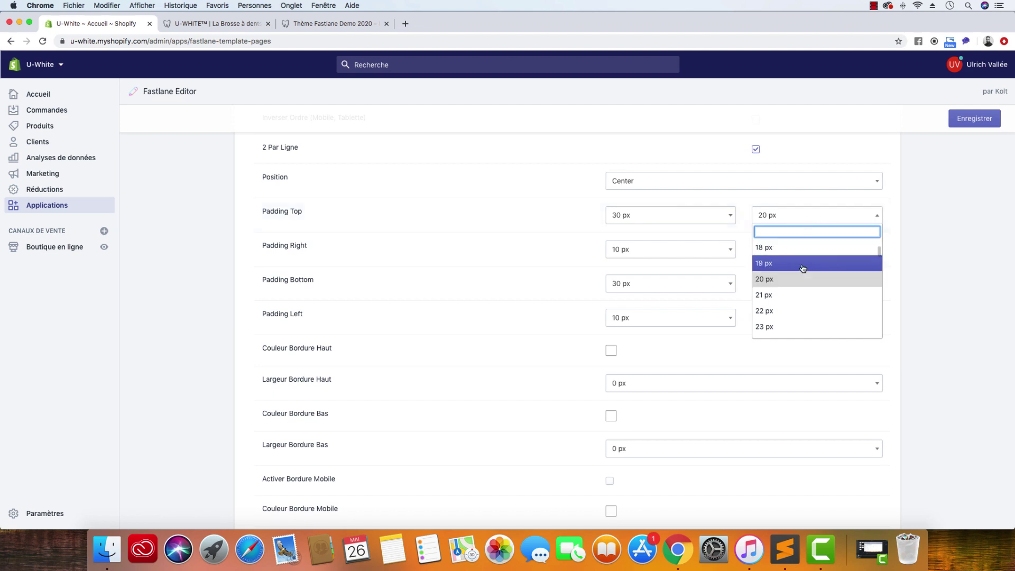
left_click(714, 261)
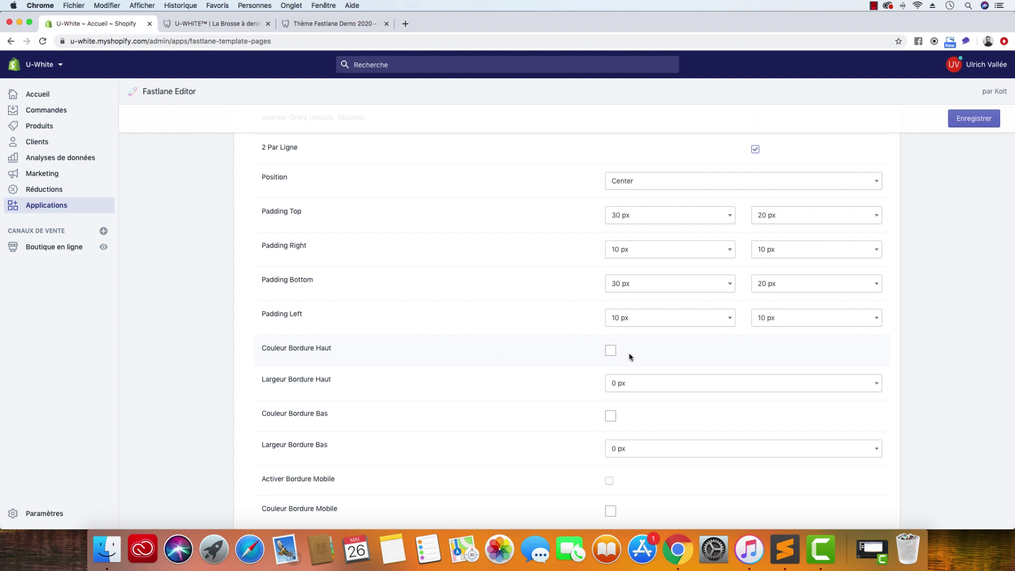
scroll(629, 363, "down", 1)
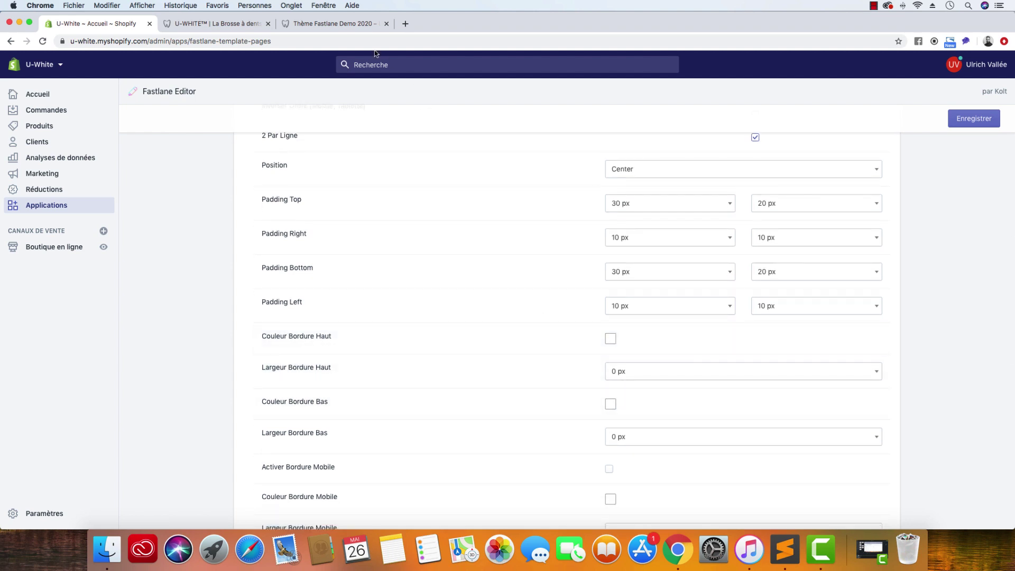
left_click(333, 23)
scroll(264, 212, "down", 5)
scroll(265, 212, "up", 5)
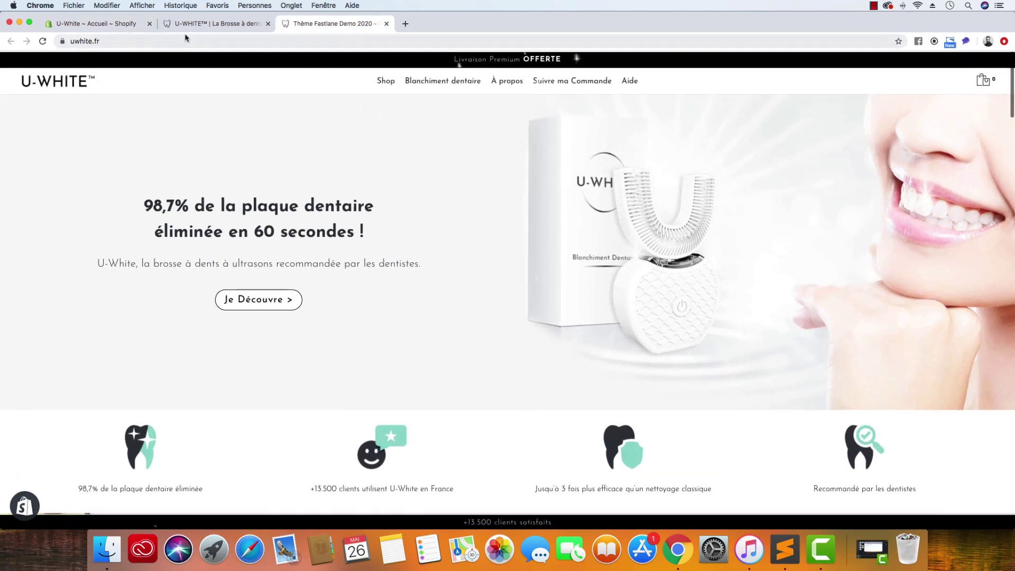
left_click(183, 29)
scroll(280, 273, "down", 6)
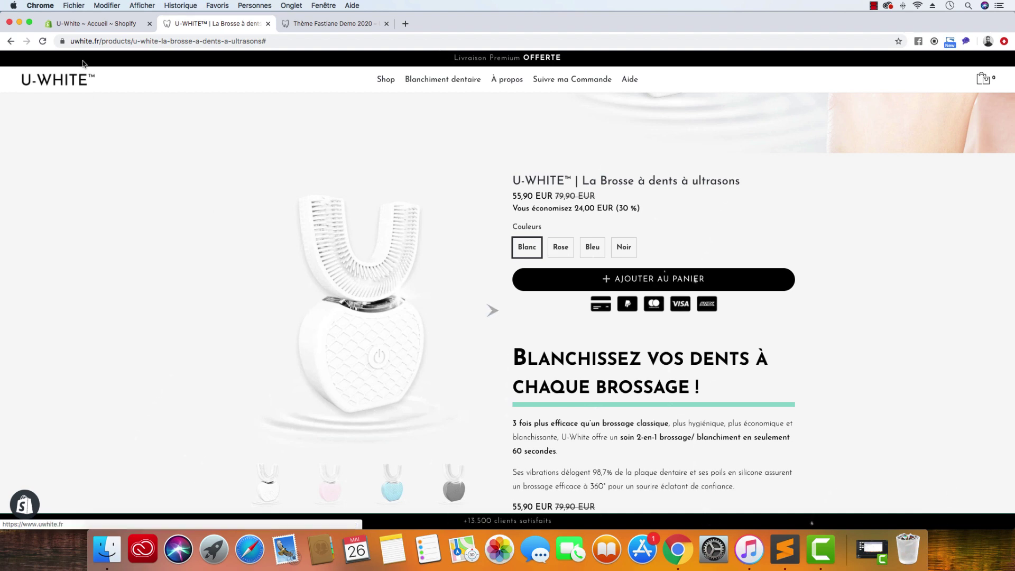
key("ctrl+shift+Tab")
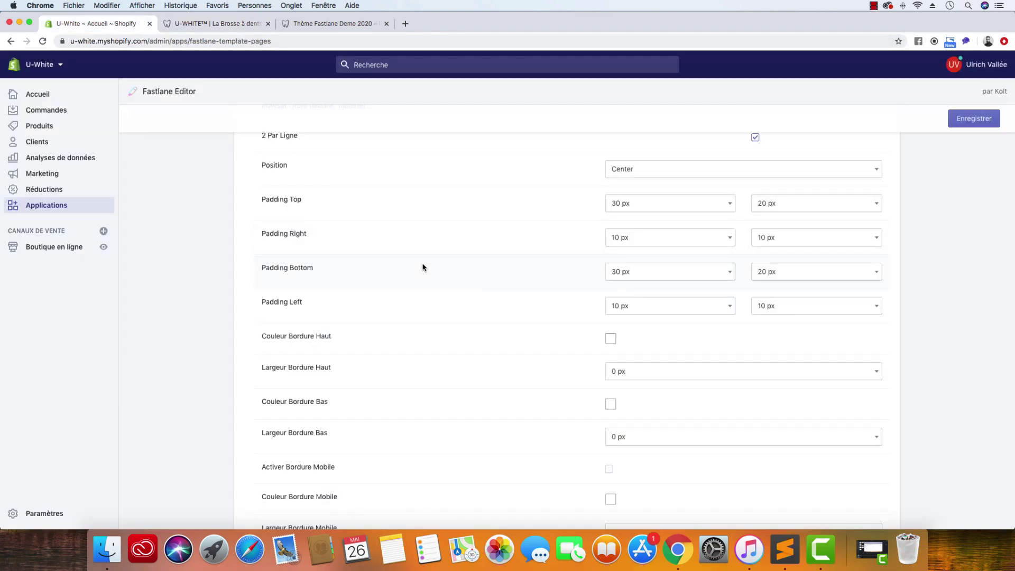
left_click(239, 25)
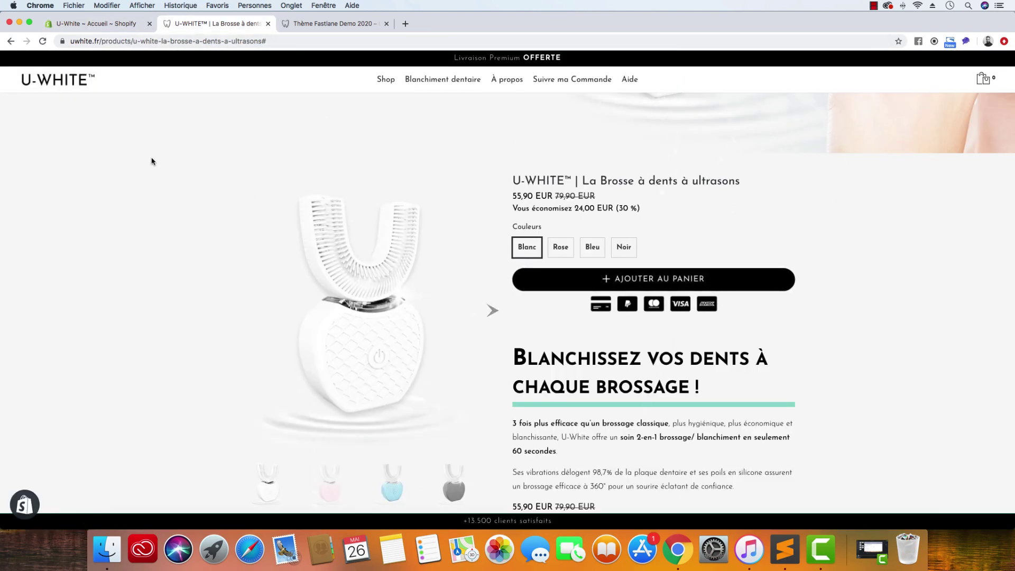
left_click(115, 25)
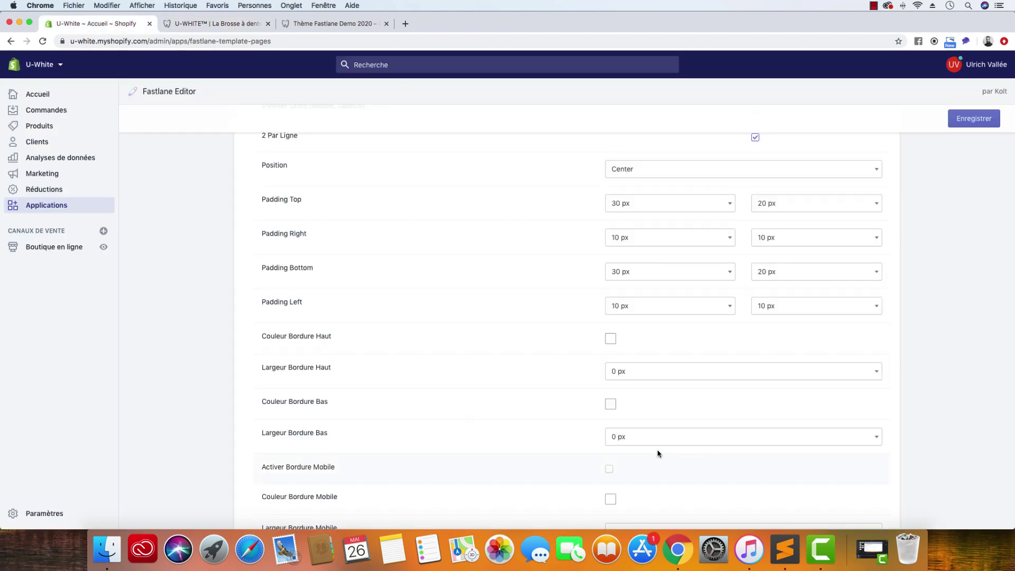
Set the new row's bottom border colour to #F7F7F7 and its width to 1 px.
left_click(610, 404)
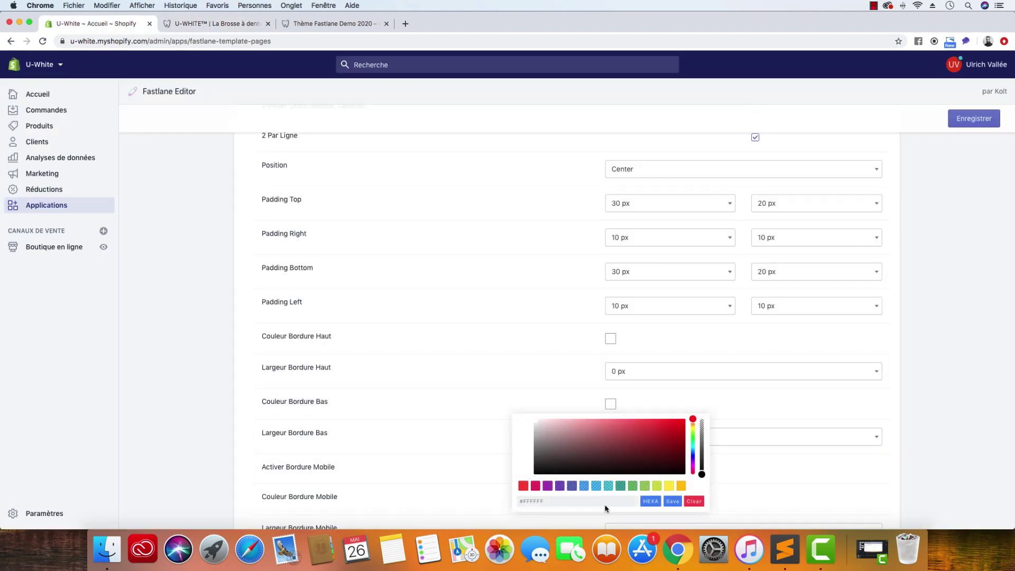
left_click_drag(562, 501, 529, 500)
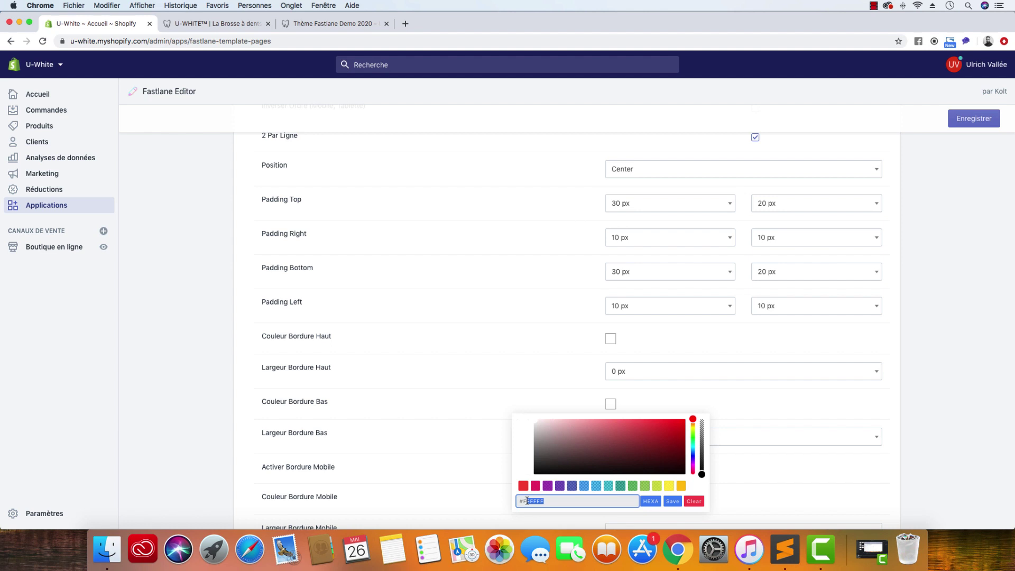
type("7F7F7")
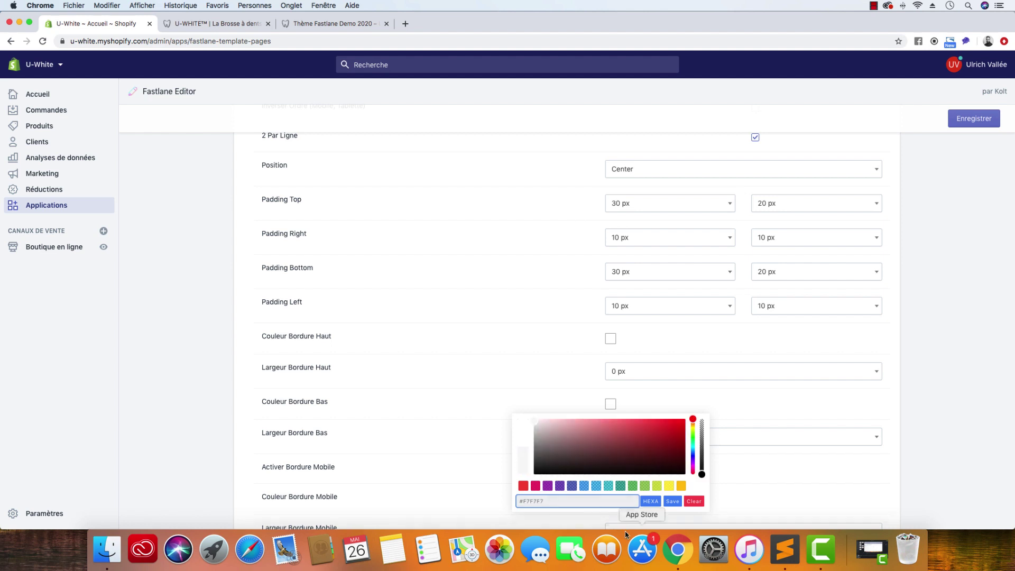
left_click(668, 501)
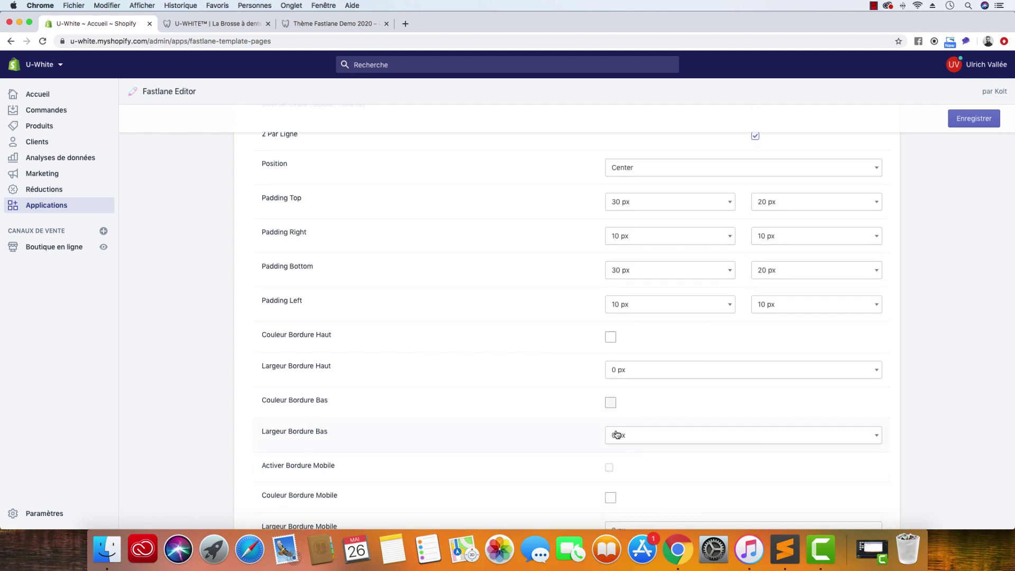
left_click(617, 437)
left_click(626, 351)
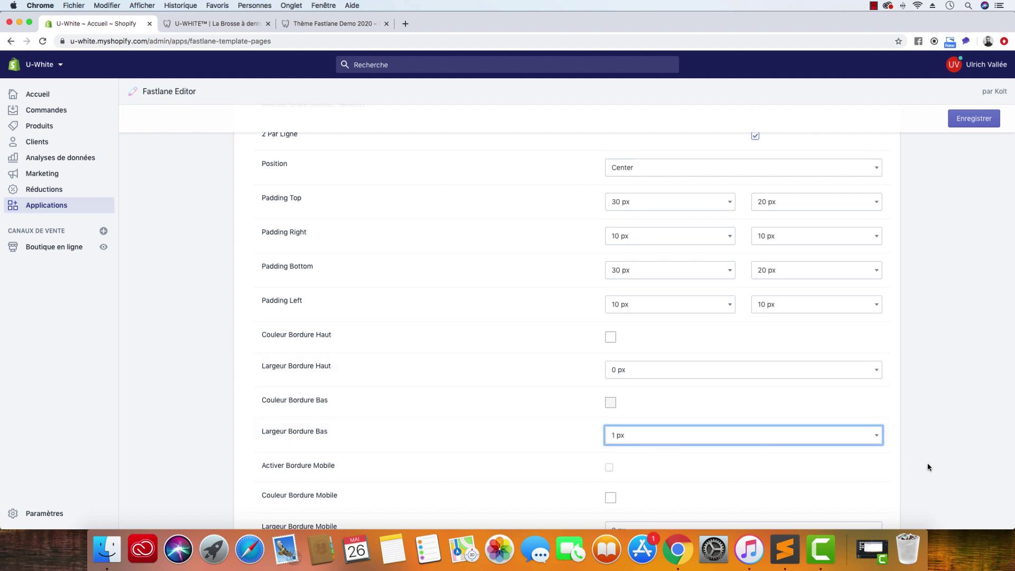
Enable the new row's mobile border with colour #F7F7F7 and width 1 px, and save the changes.
scroll(289, 473, "down", 4)
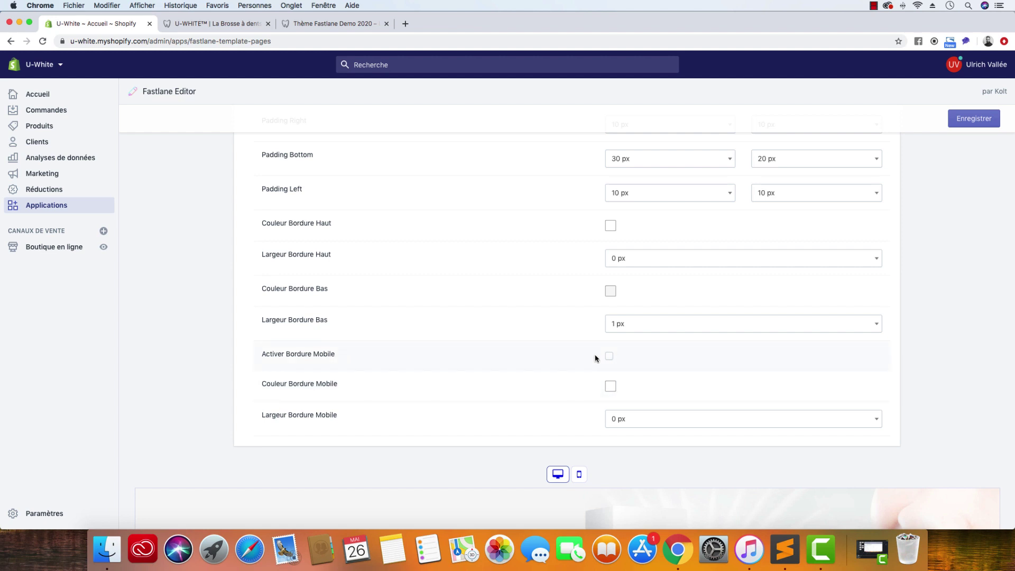
left_click(616, 389)
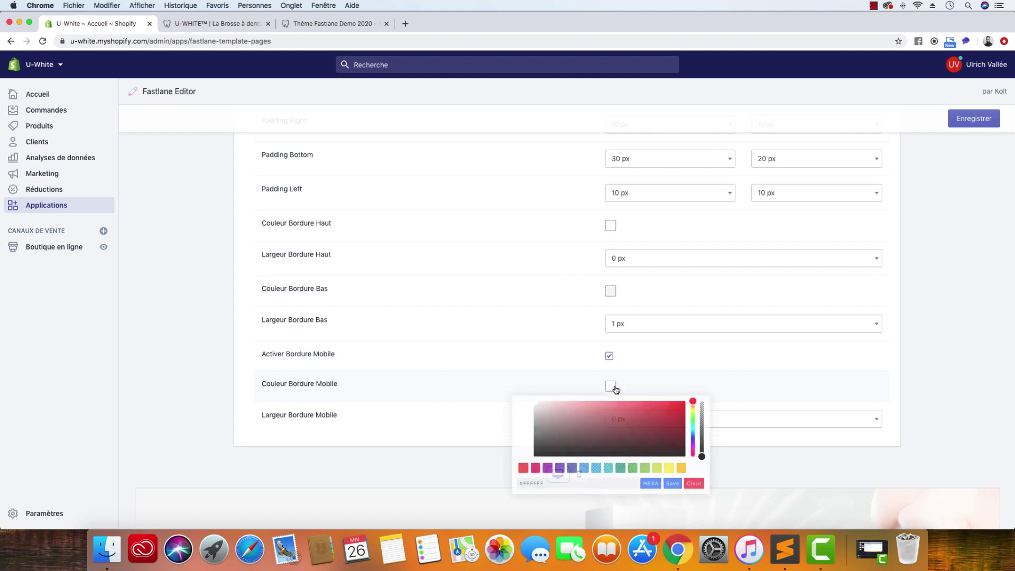
left_click(528, 485)
left_click_drag(525, 485, 544, 484)
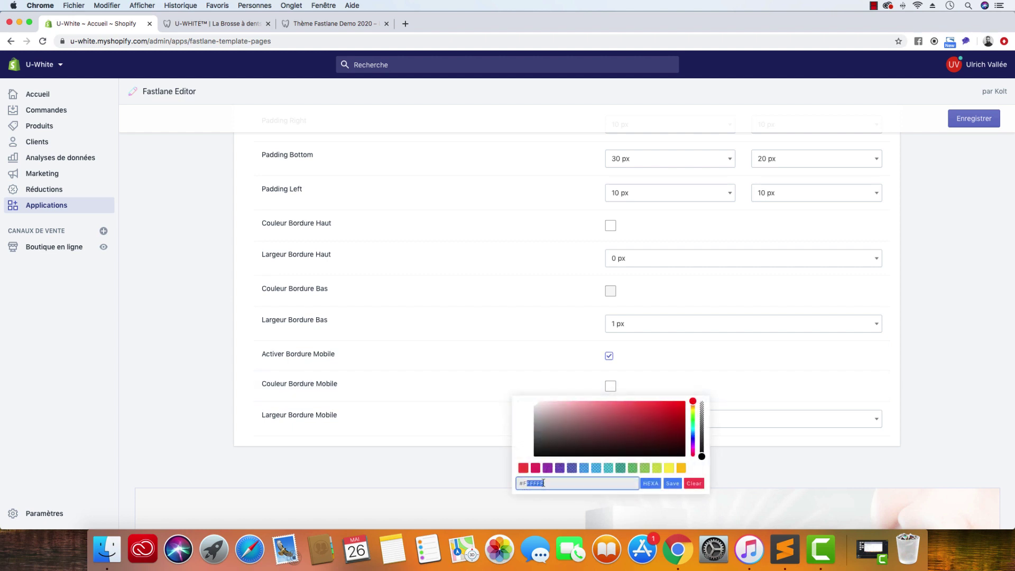
type("7F7F7")
left_click(665, 484)
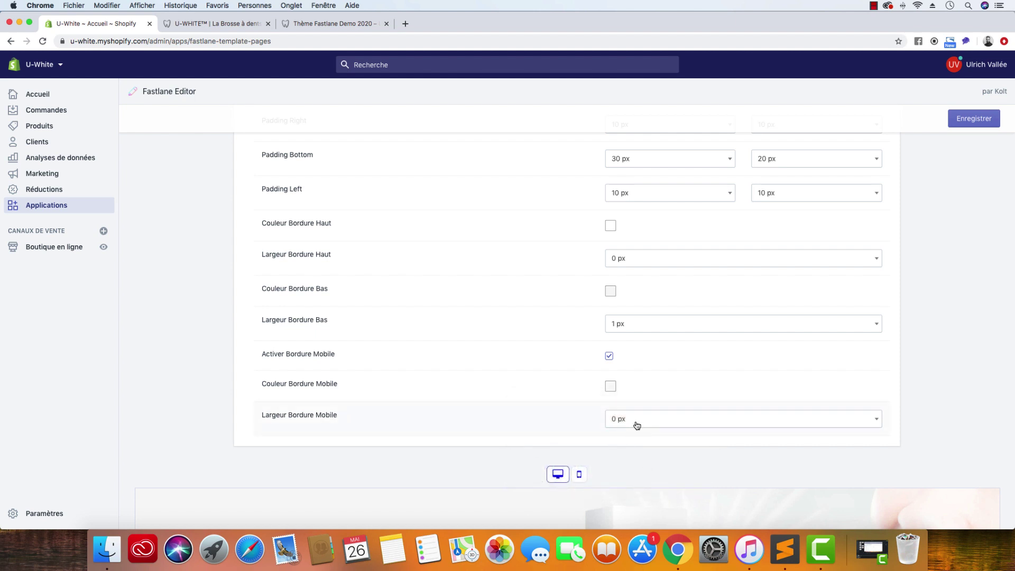
left_click(636, 426)
left_click(671, 334)
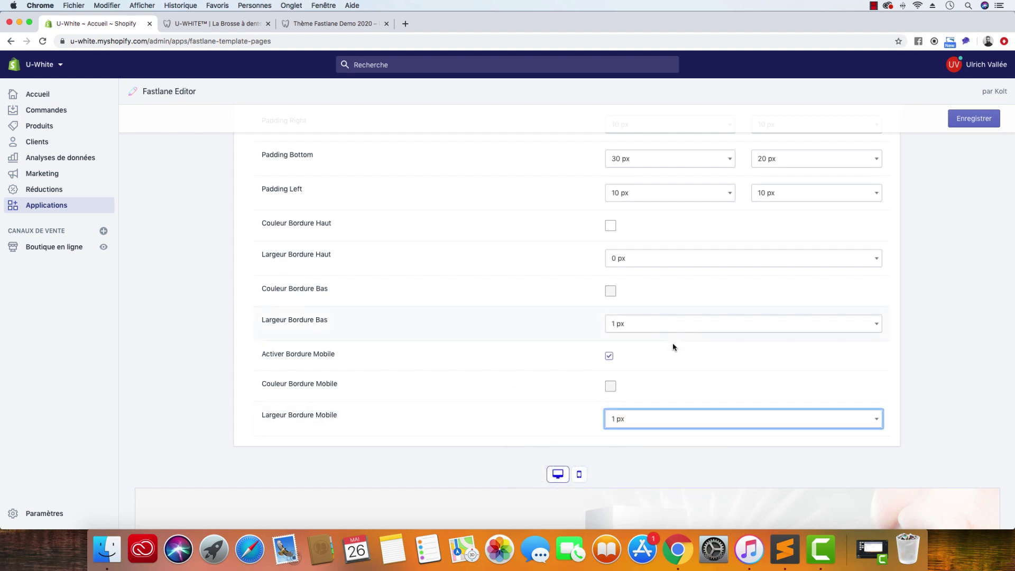
left_click(927, 312)
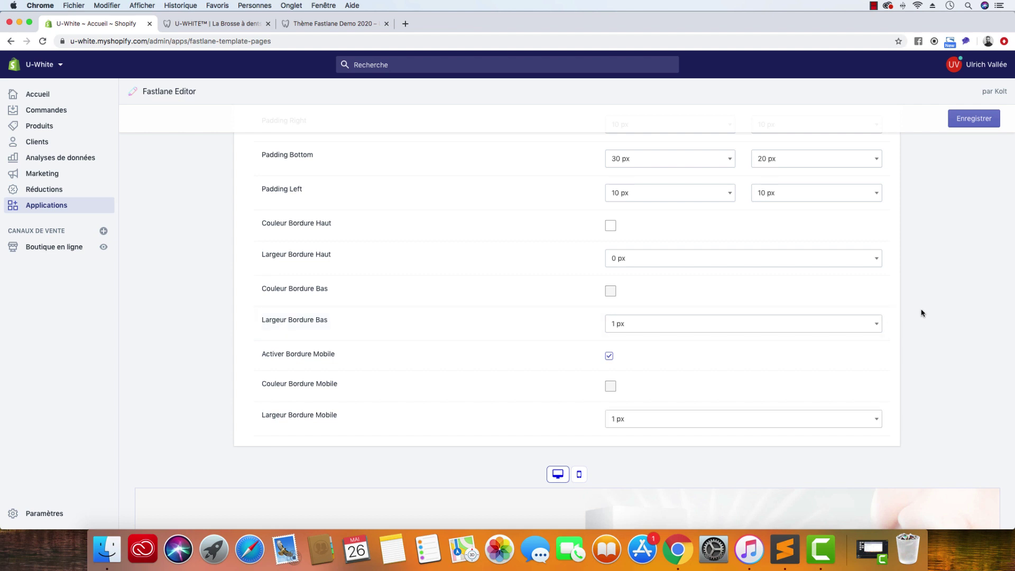
left_click(988, 121)
scroll(974, 210, "up", 6)
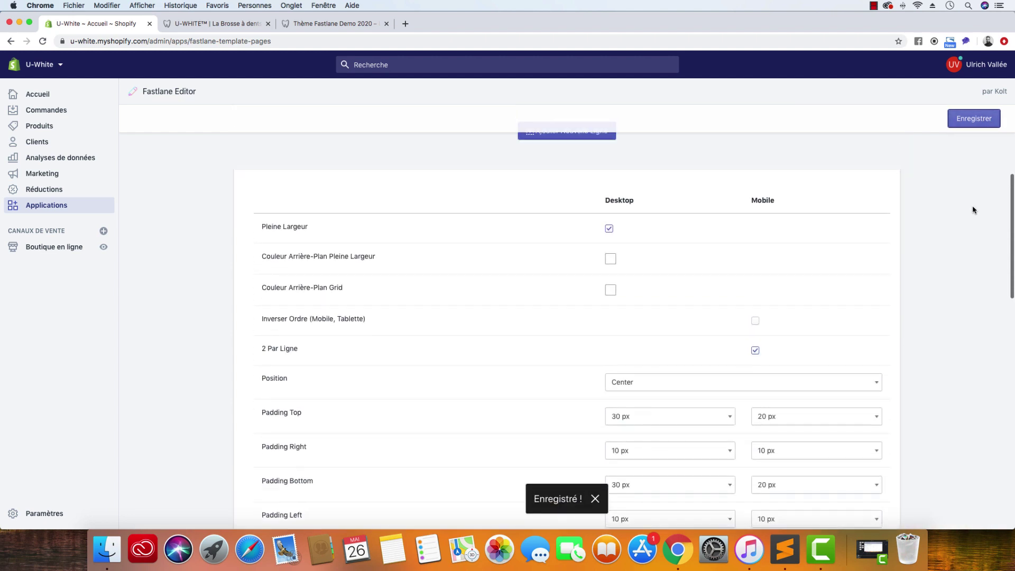
Add two columns to the new second row, each with a width of OneQuarter 3/12.
scroll(973, 210, "up", 5)
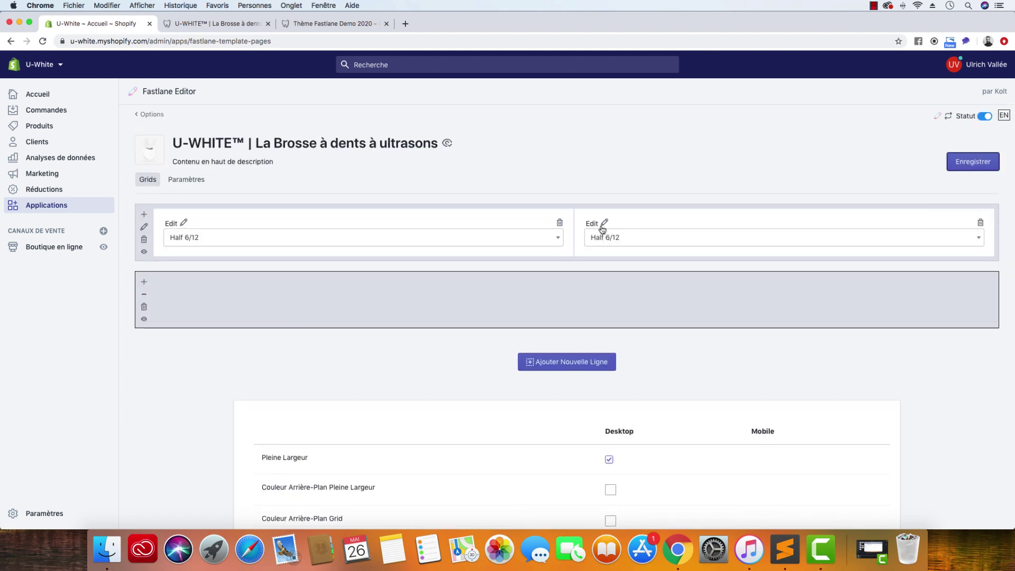
left_click(143, 282)
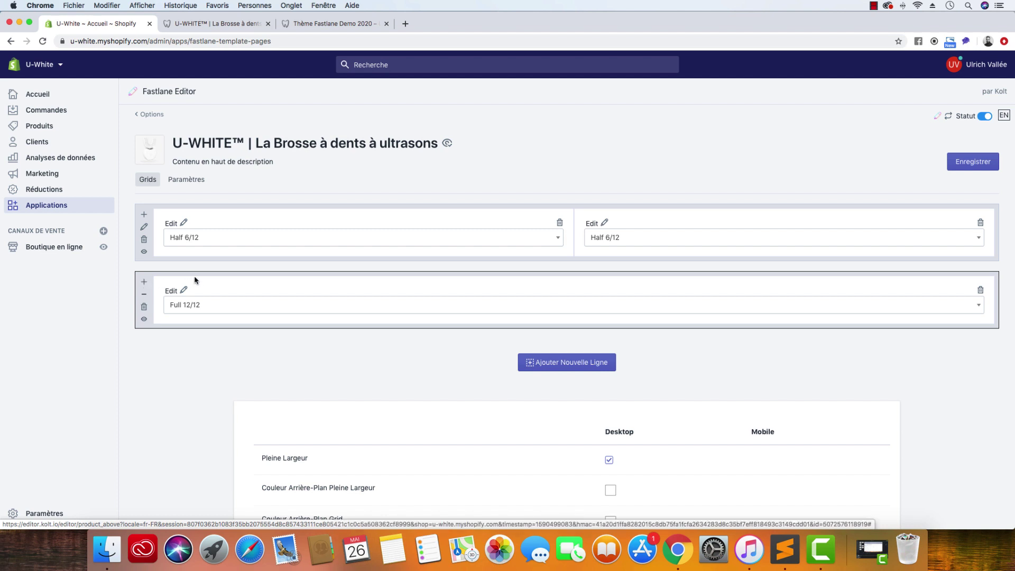
left_click(187, 305)
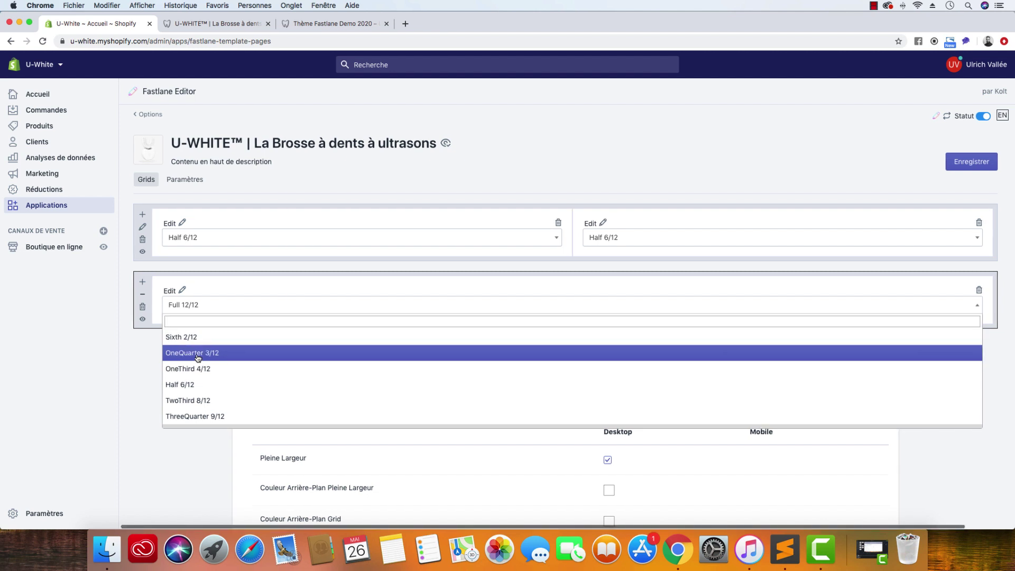
left_click(197, 358)
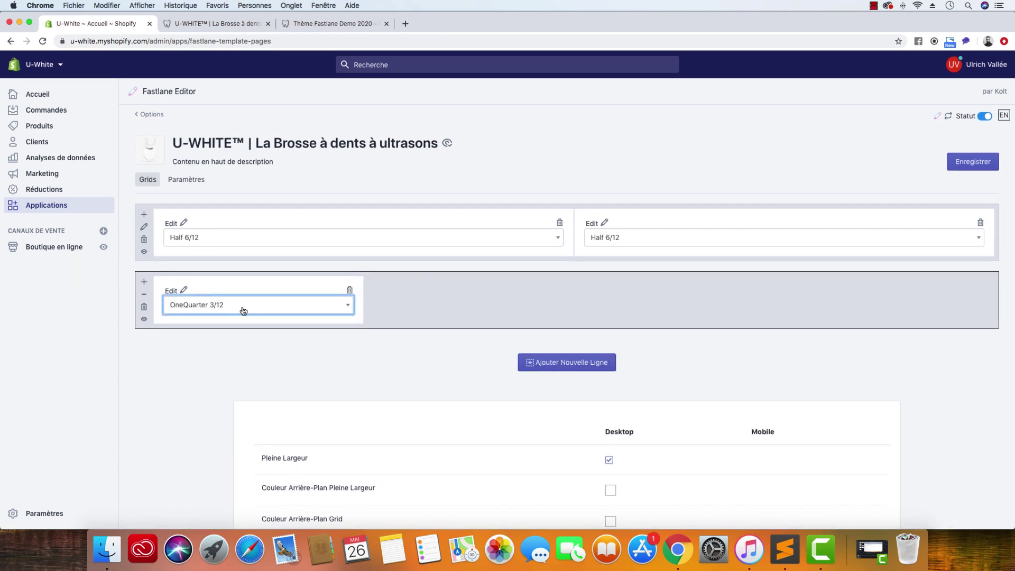
left_click(144, 282)
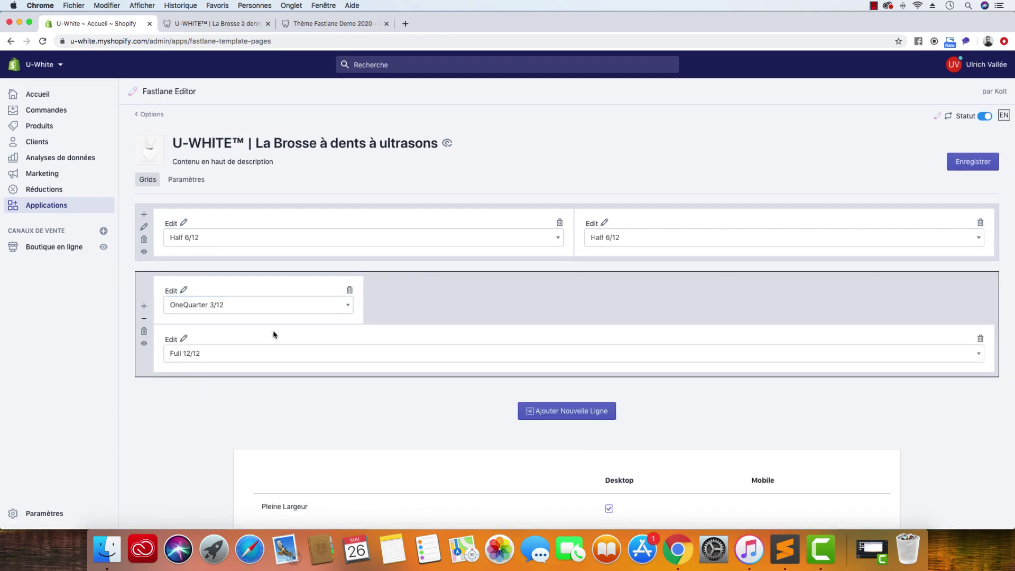
left_click(243, 359)
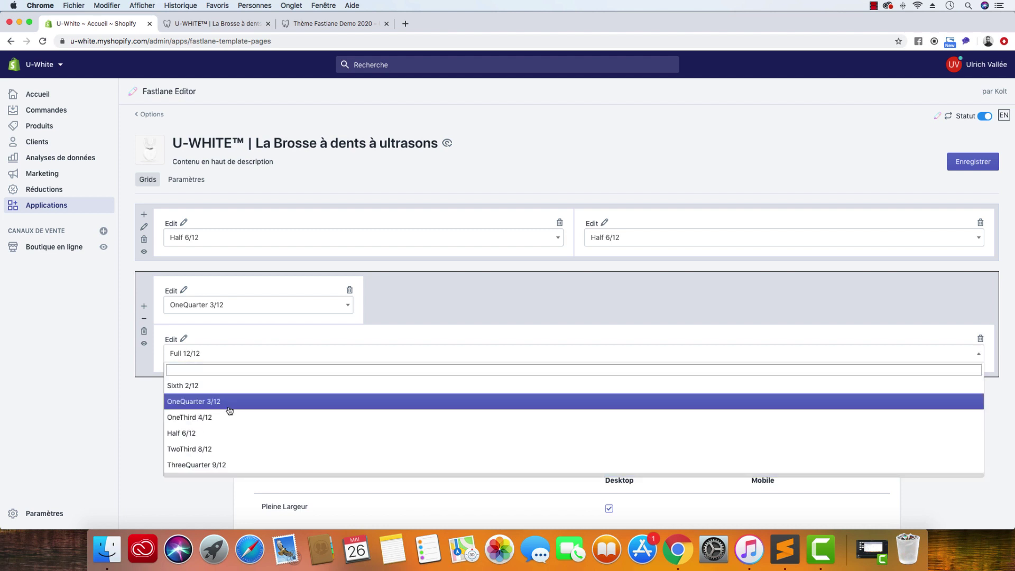
left_click(227, 403)
Add two more OneQuarter 3/12 columns to the second row, then close the row's settings and save.
left_click(144, 283)
left_click(207, 355)
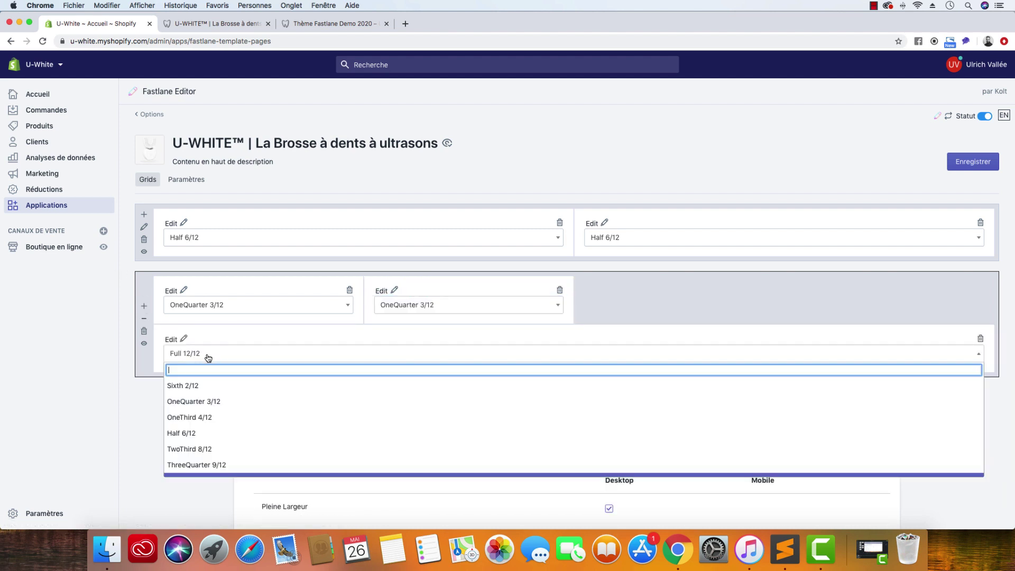
left_click(209, 400)
left_click(143, 283)
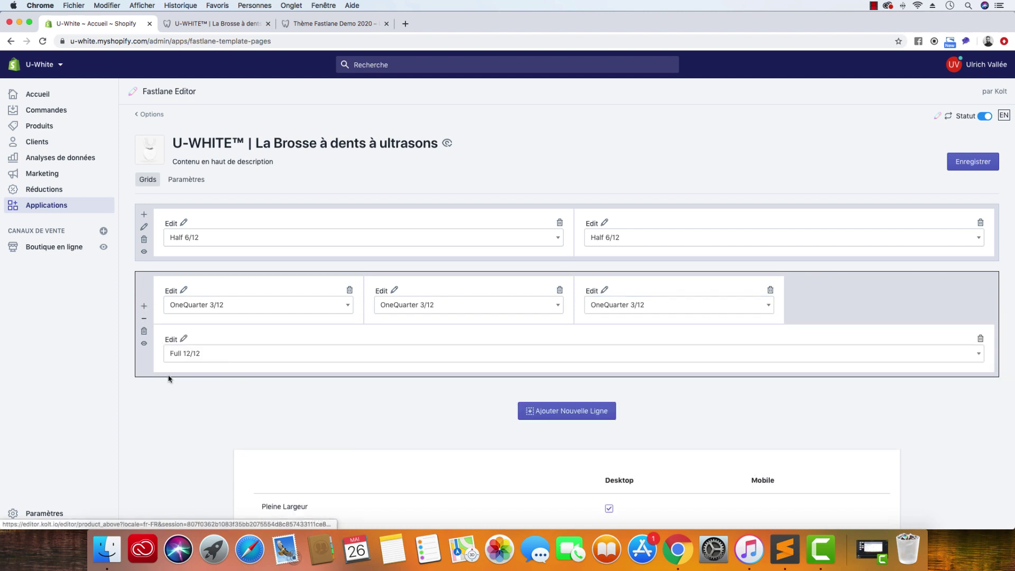
left_click(187, 359)
left_click(200, 402)
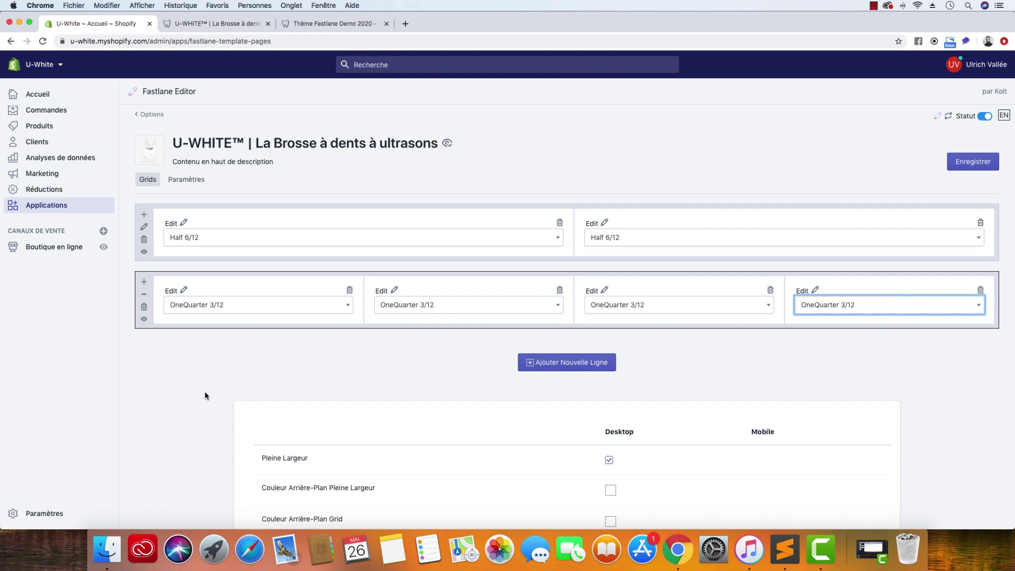
left_click(205, 391)
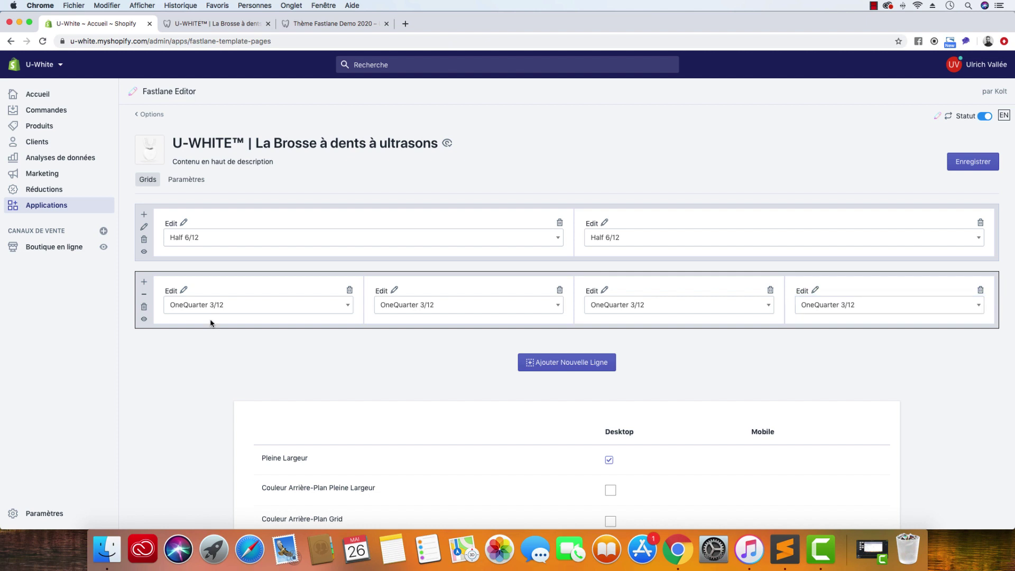
left_click(144, 294)
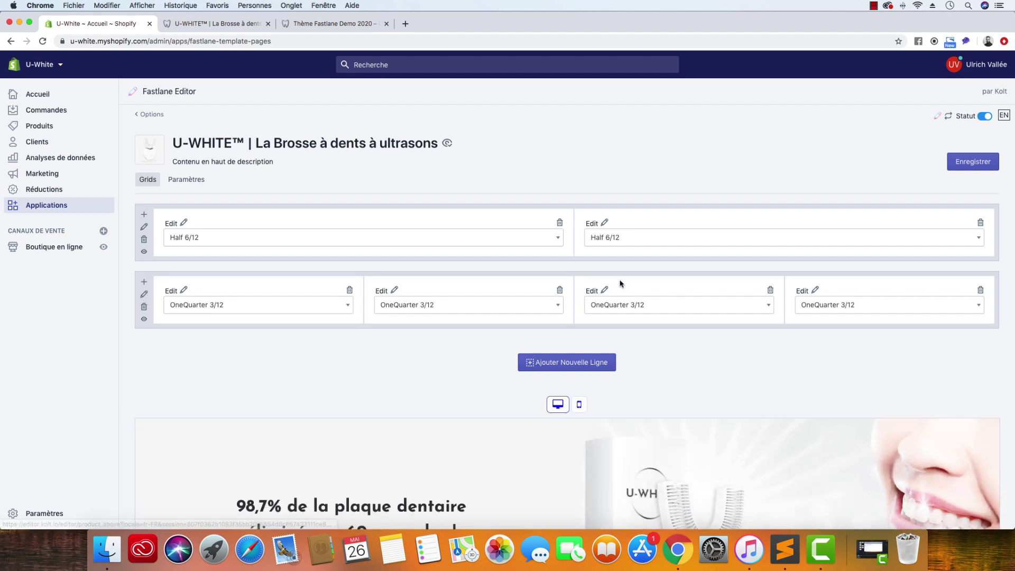
left_click(974, 162)
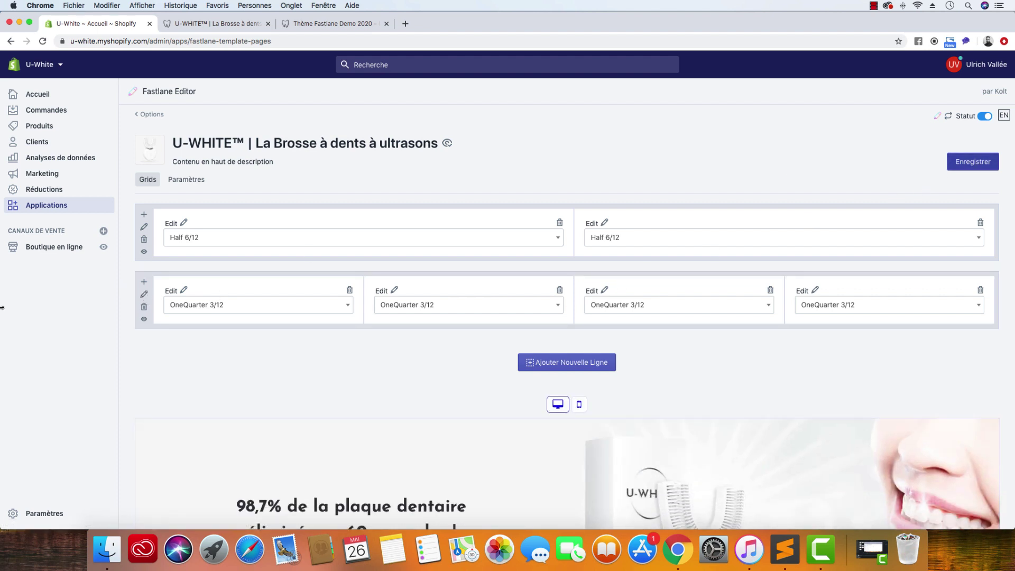
Open the second row's first column for editing and browse the UWHITE_Template images without inserting one.
left_click(183, 290)
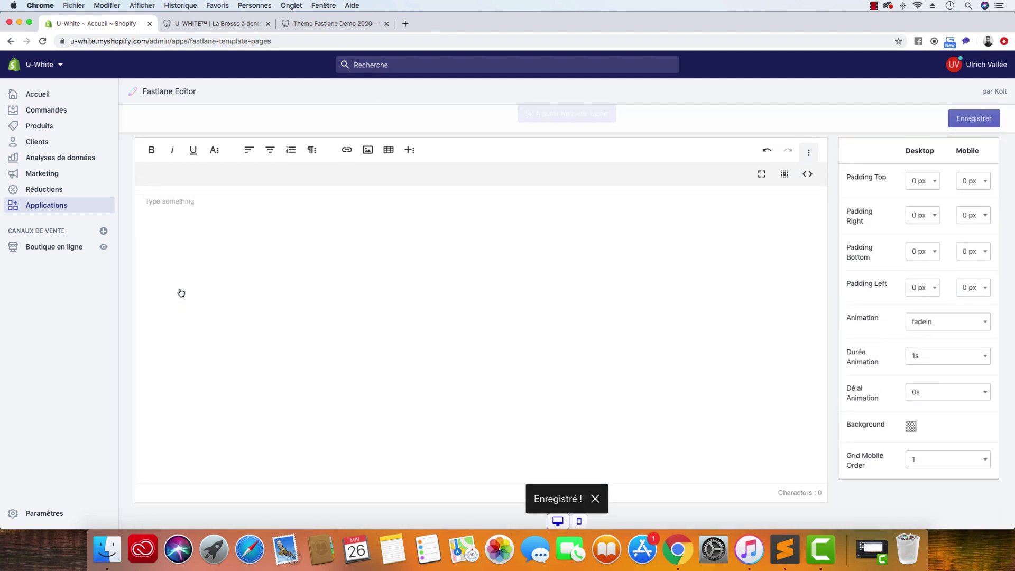
left_click(367, 149)
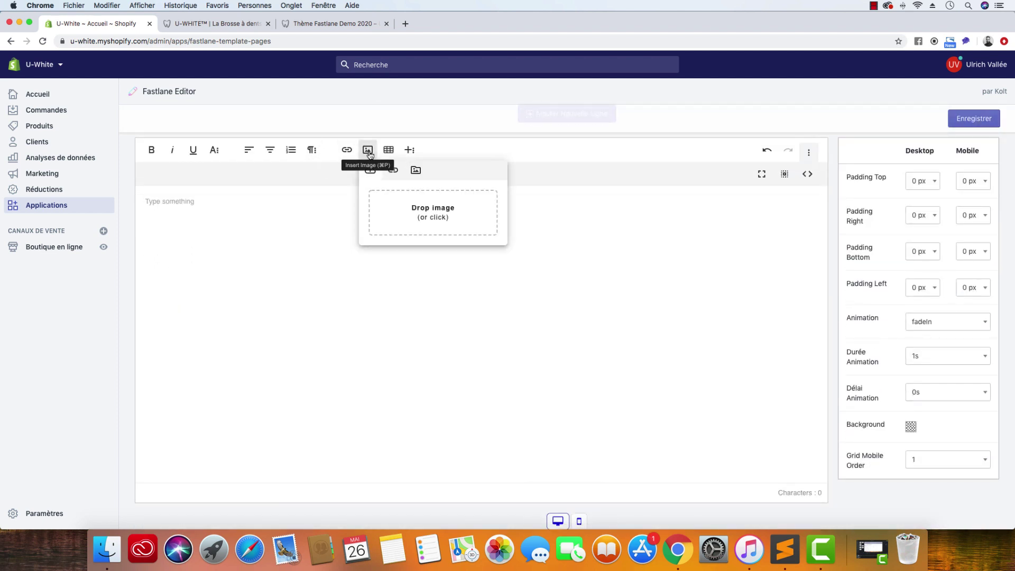
left_click(426, 211)
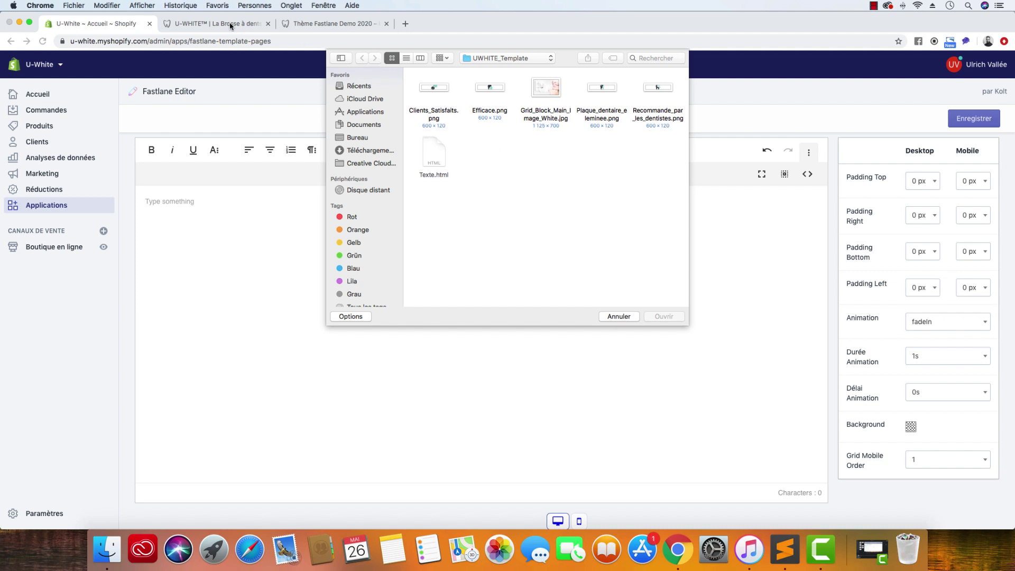
left_click(605, 317)
Close the live product page and check which icon comes first in the homepage's icon section.
left_click(217, 23)
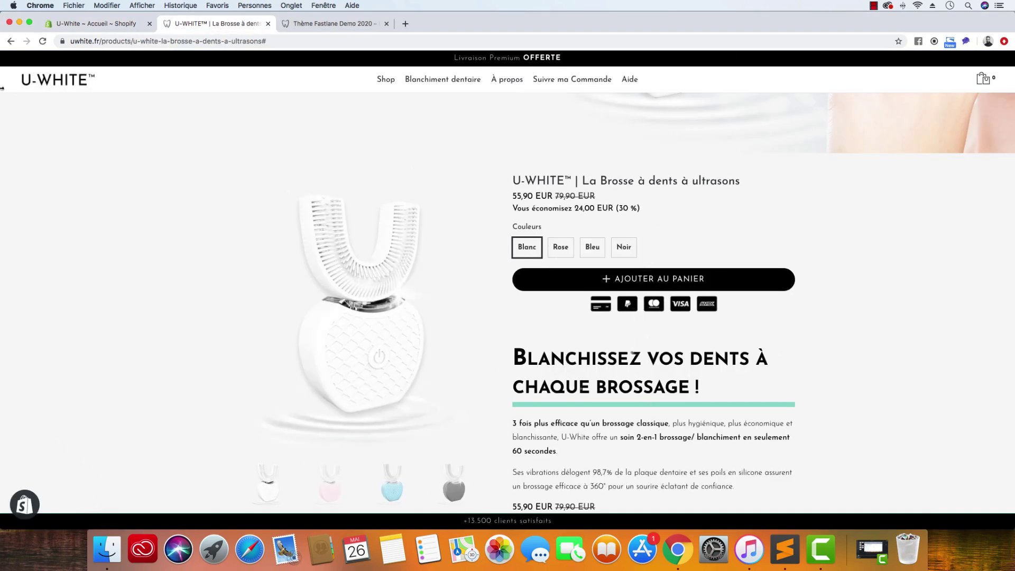
key("super+w")
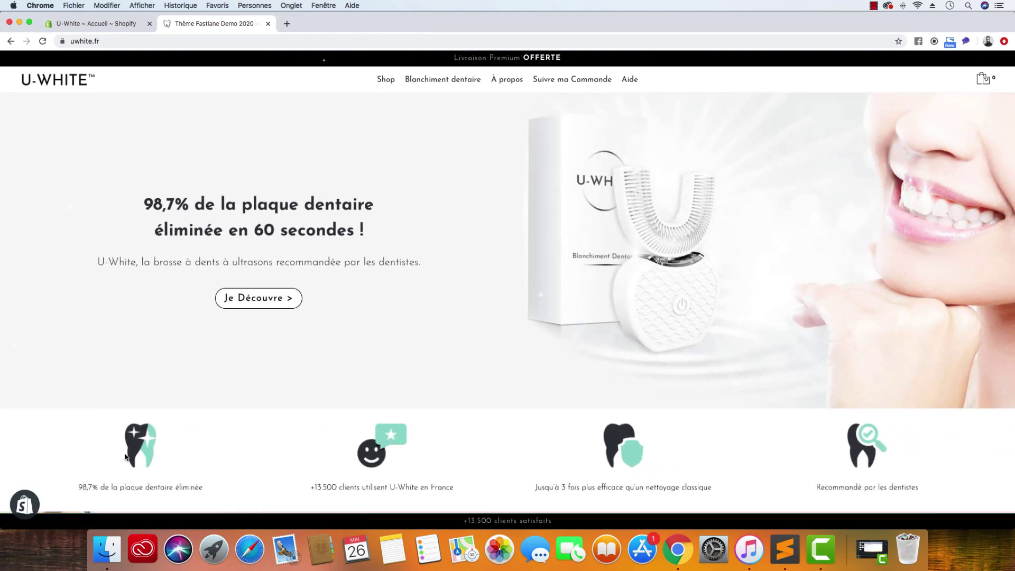
left_click(42, 41)
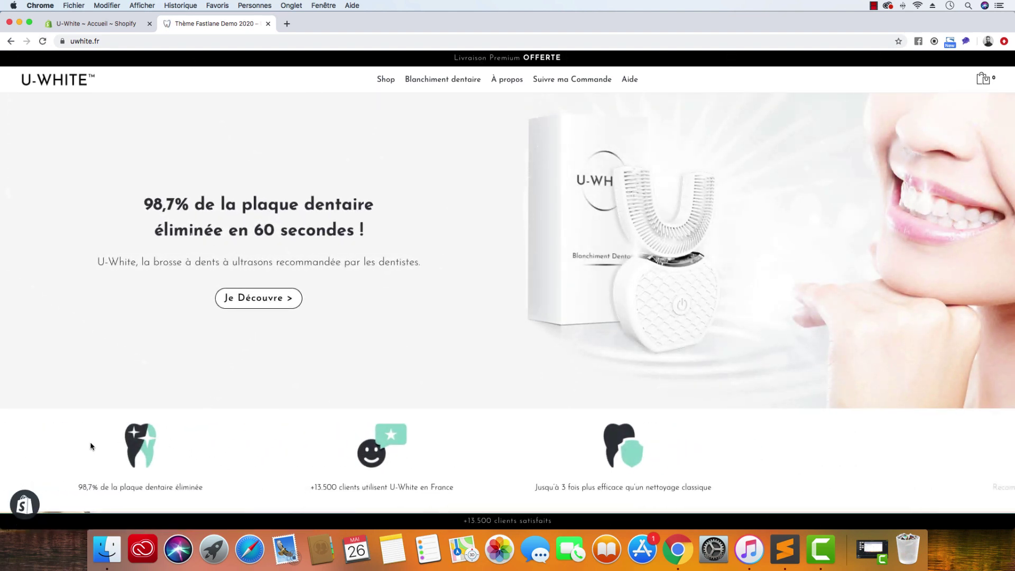
left_click(45, 21)
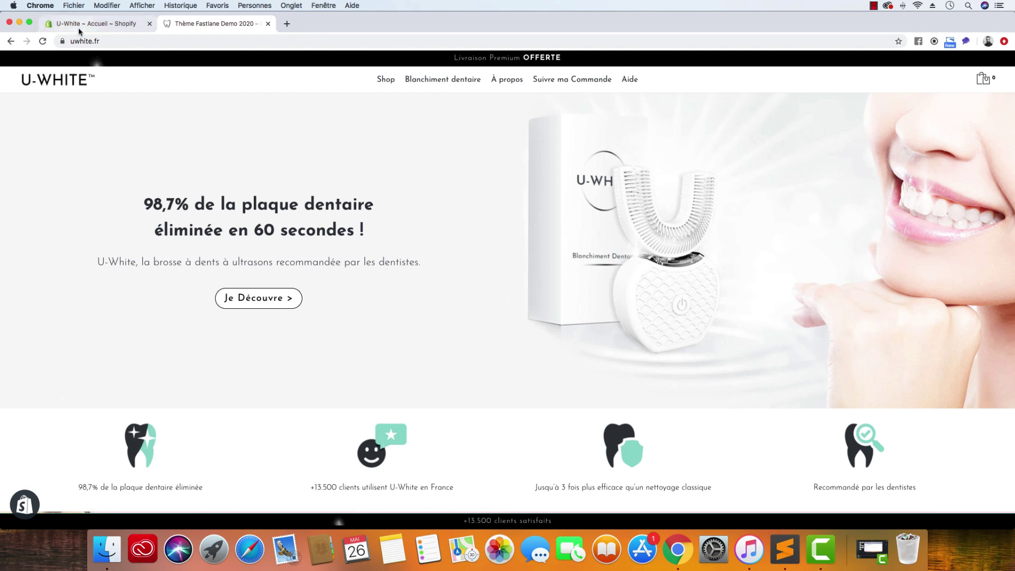
Insert the image Plaque_dentaire_eleminee.png into the second row's first column.
left_click(433, 210)
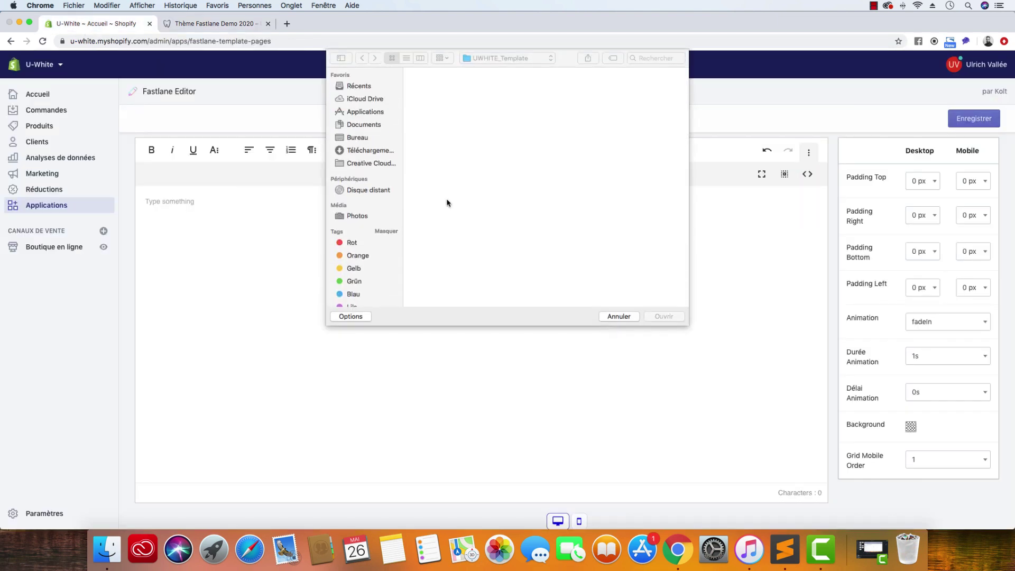
left_click(607, 91)
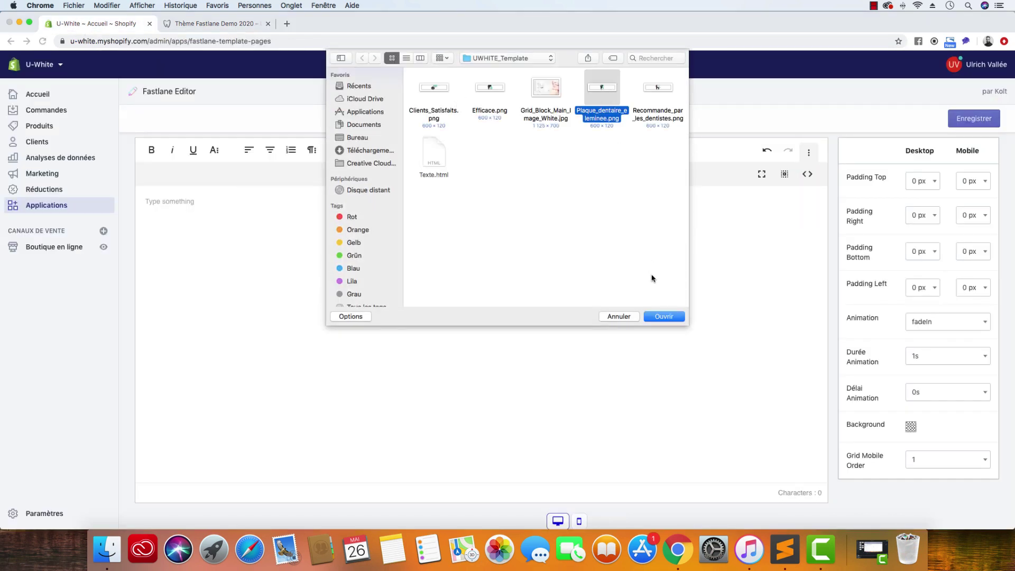
left_click(660, 316)
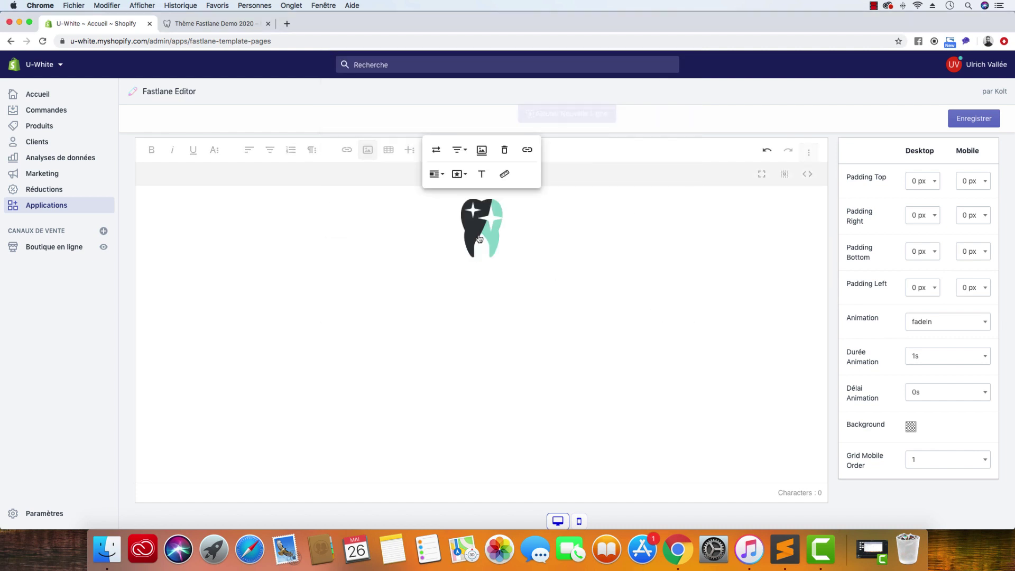
Copy "98,7% de la plaque dentaire éliminée" from Texte.html in Sublime Text and paste it on a new line below the tooth icon.
left_click(651, 224)
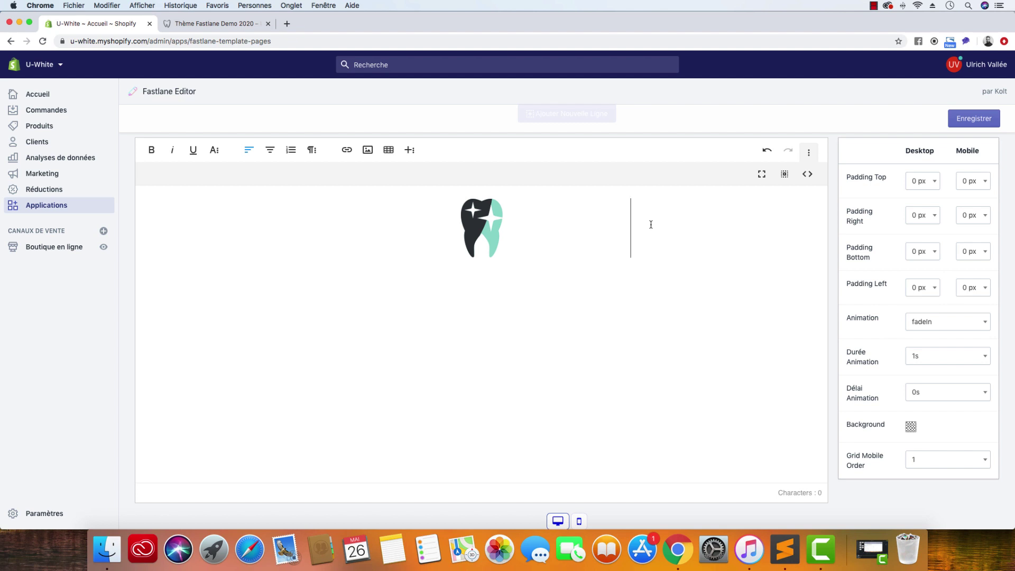
key("Return")
left_click(785, 549)
left_click_drag(398, 243, 272, 243)
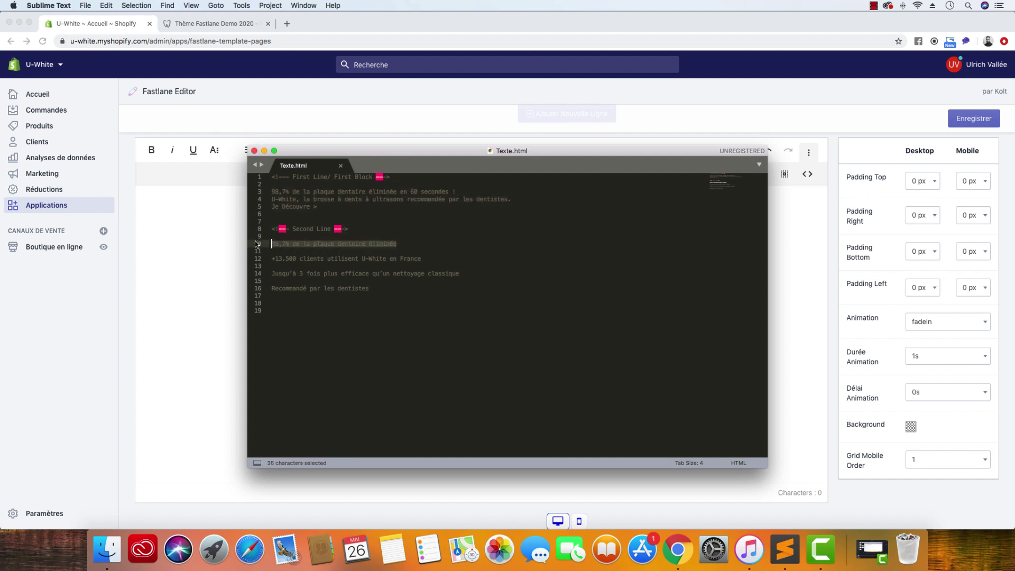
right_click(281, 243)
left_click(300, 262)
left_click(215, 286)
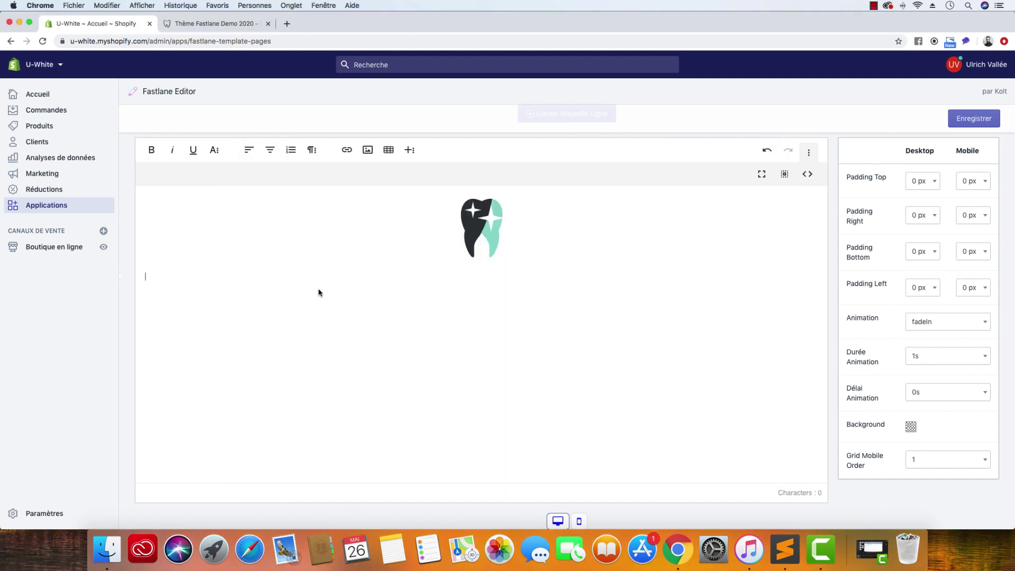
key("super+v")
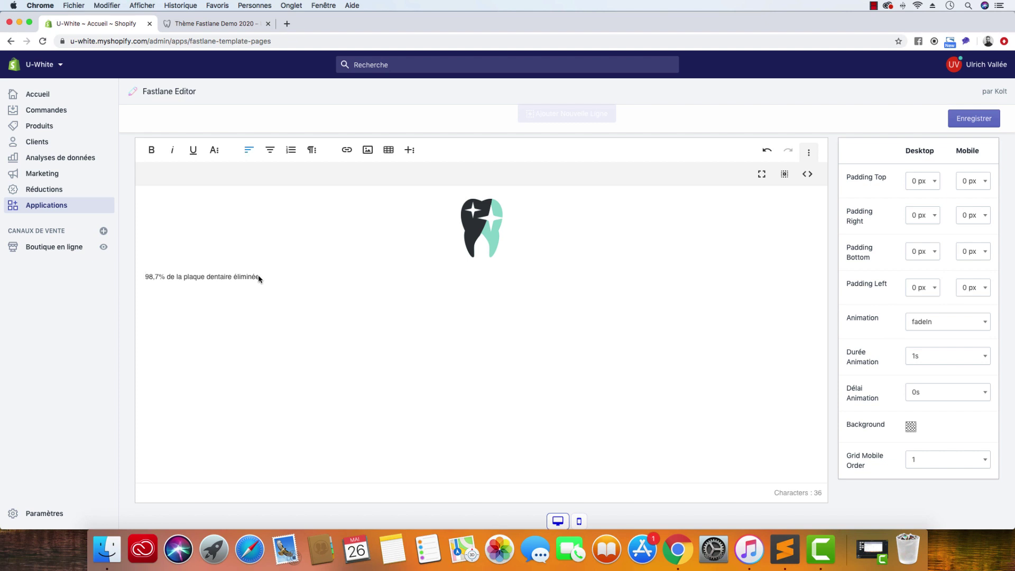
Examine how the pasted caption is marked up in the column's HTML code.
left_click_drag(259, 279, 143, 275)
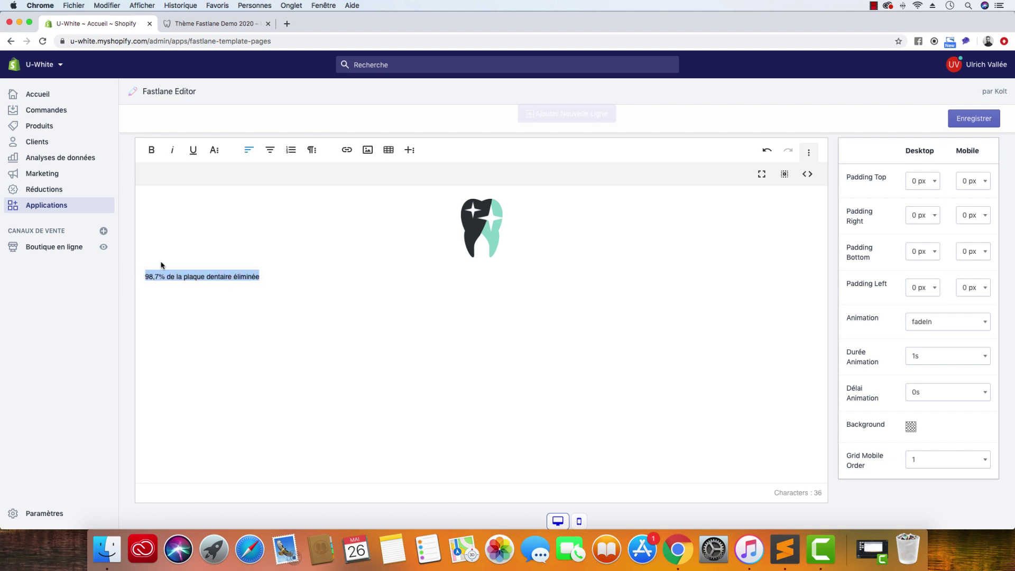
left_click(312, 151)
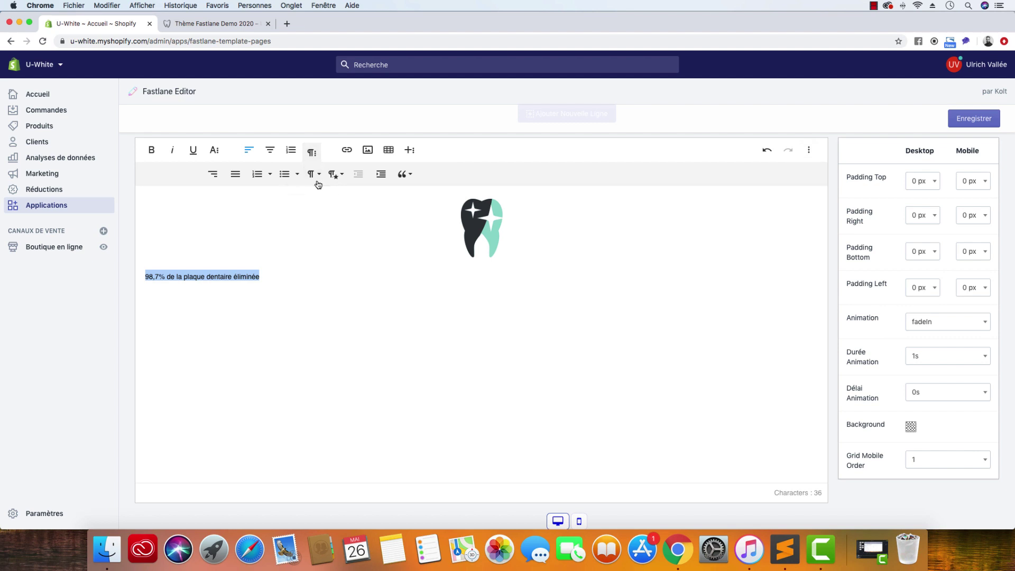
left_click(808, 151)
left_click(807, 174)
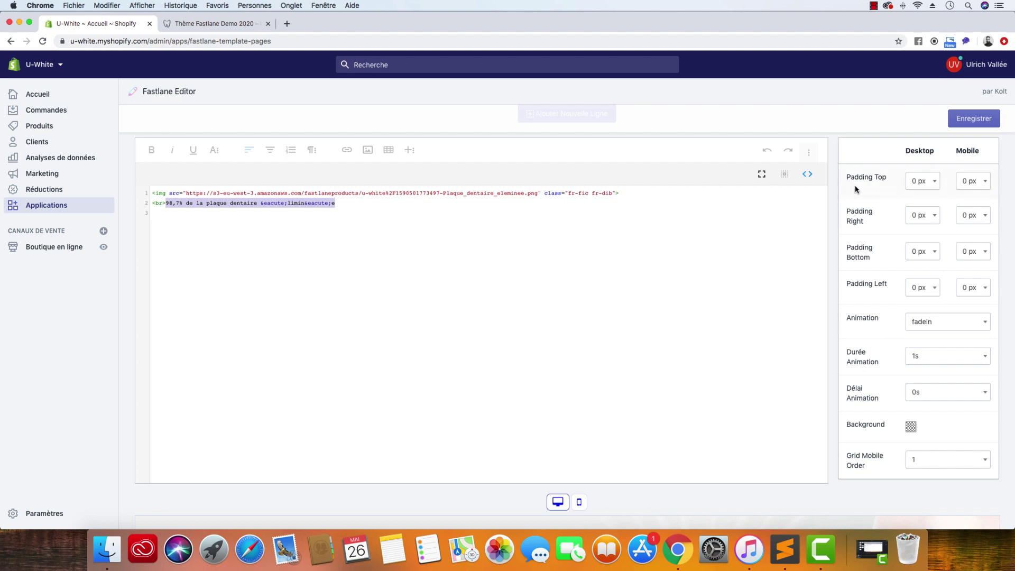
left_click(807, 174)
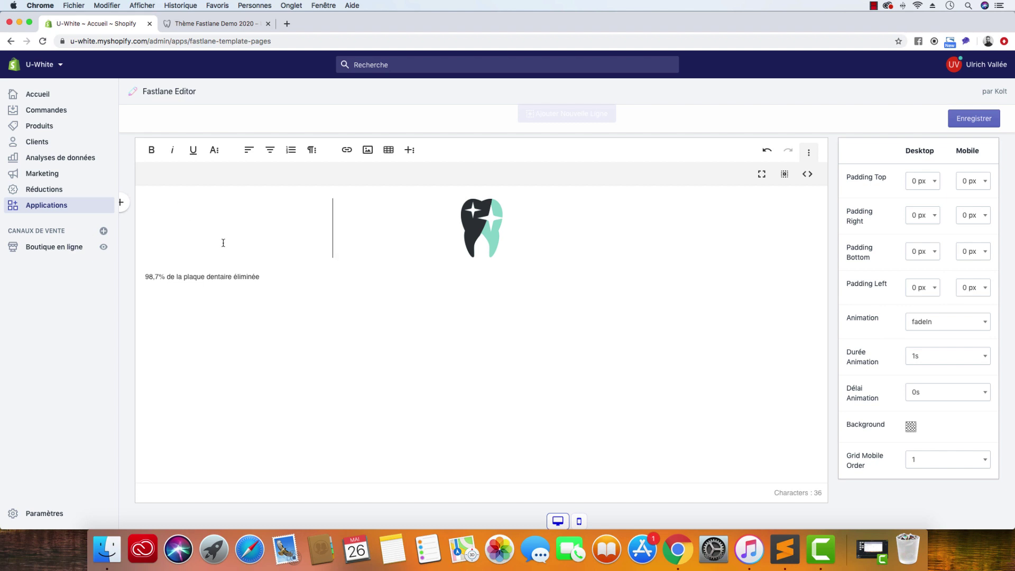
Apply the Normal paragraph format to the caption below the tooth icon and check the resulting HTML code.
left_click_drag(260, 276, 127, 275)
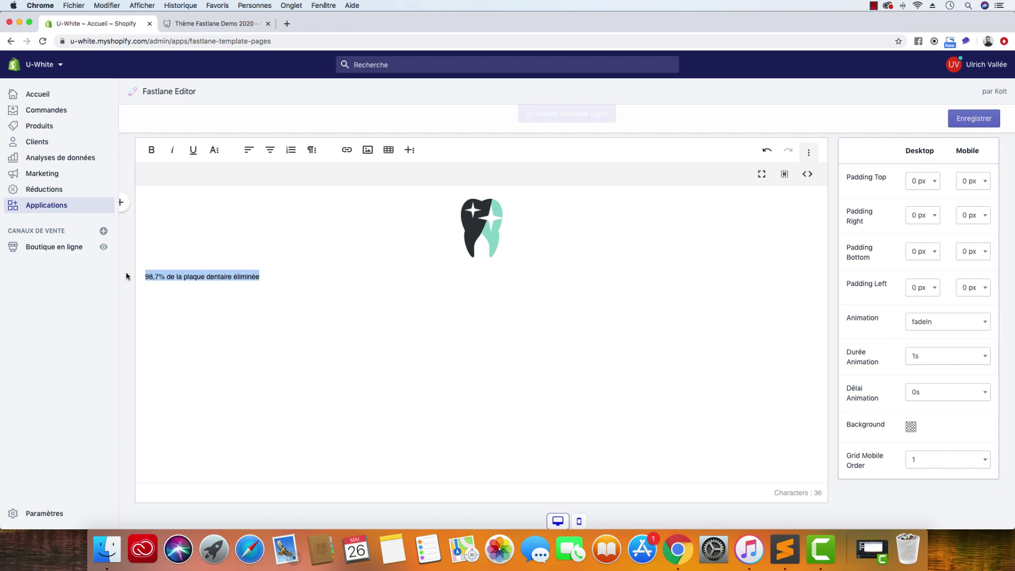
left_click(311, 150)
left_click(317, 175)
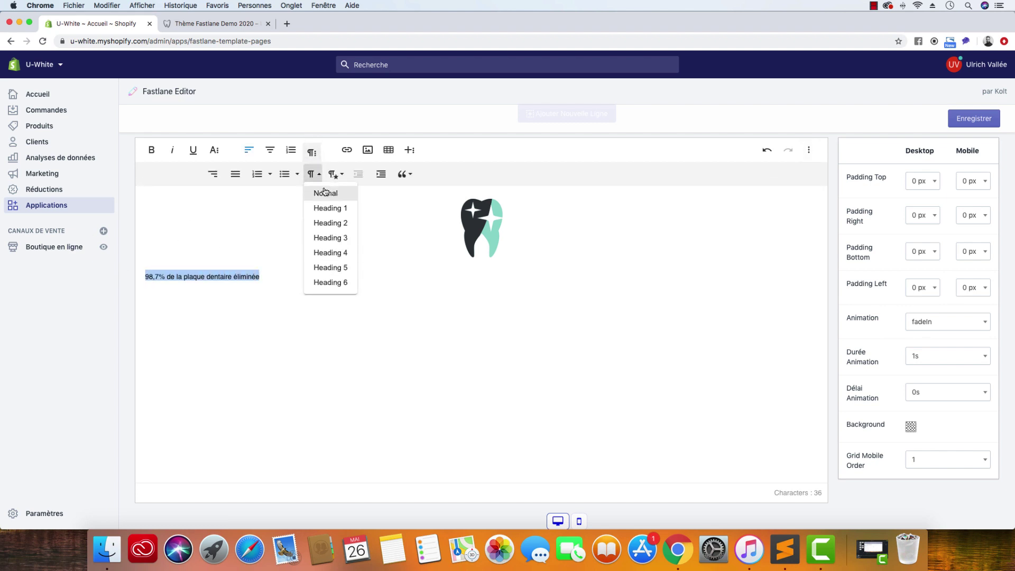
left_click(322, 193)
left_click(809, 151)
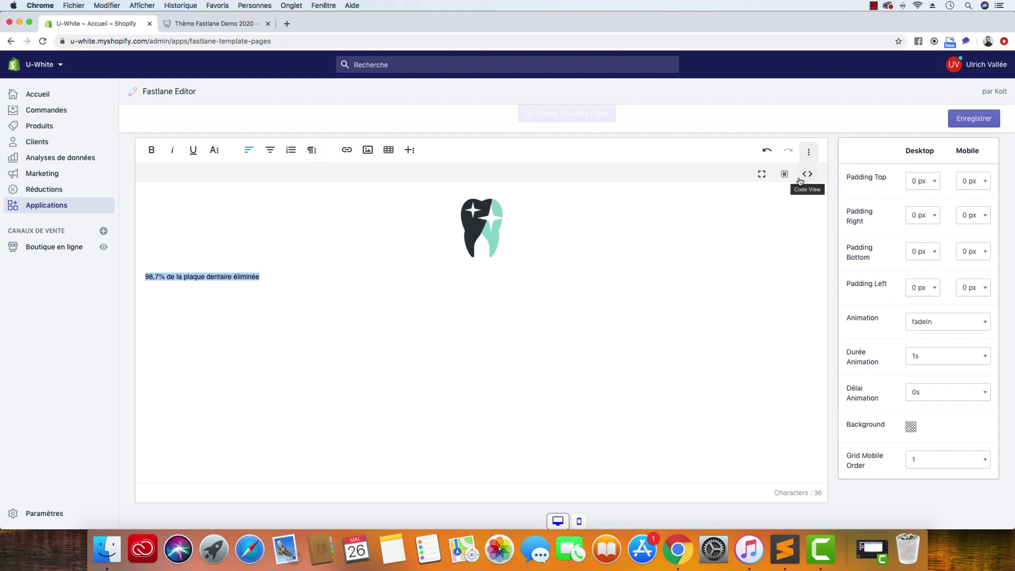
left_click(807, 174)
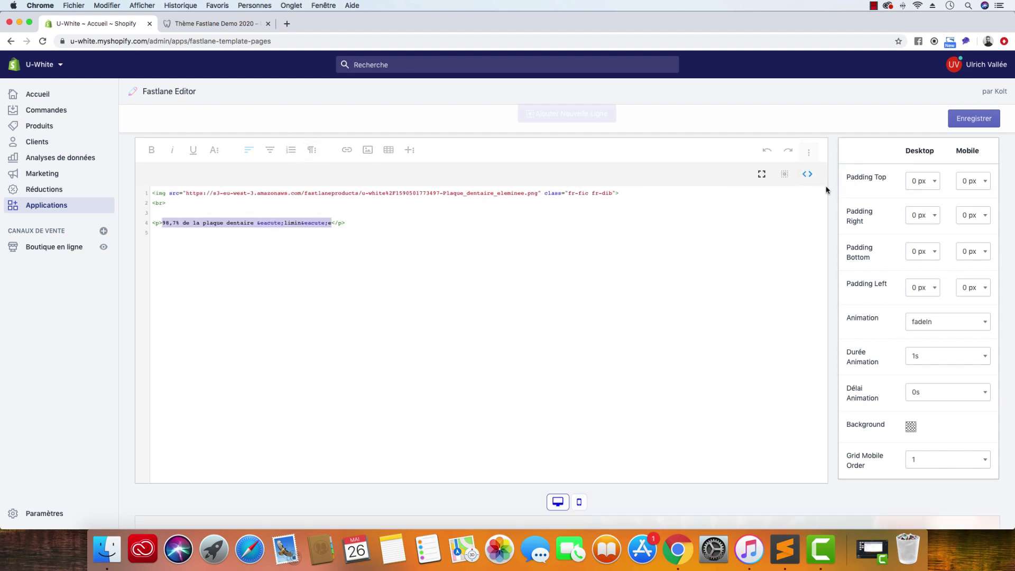
left_click(807, 174)
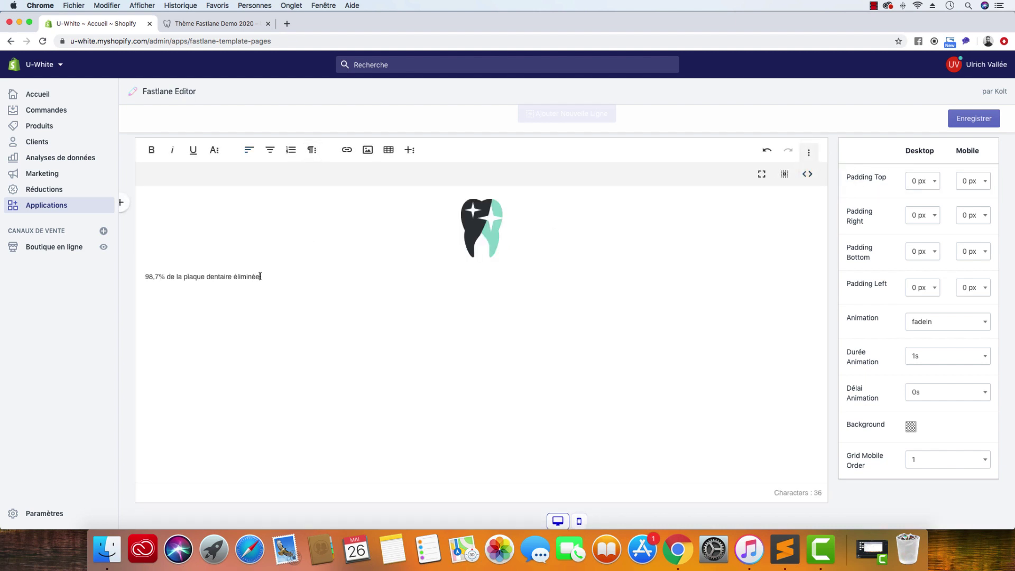
Centre the caption below the tooth icon and save the page.
left_click_drag(260, 276, 144, 277)
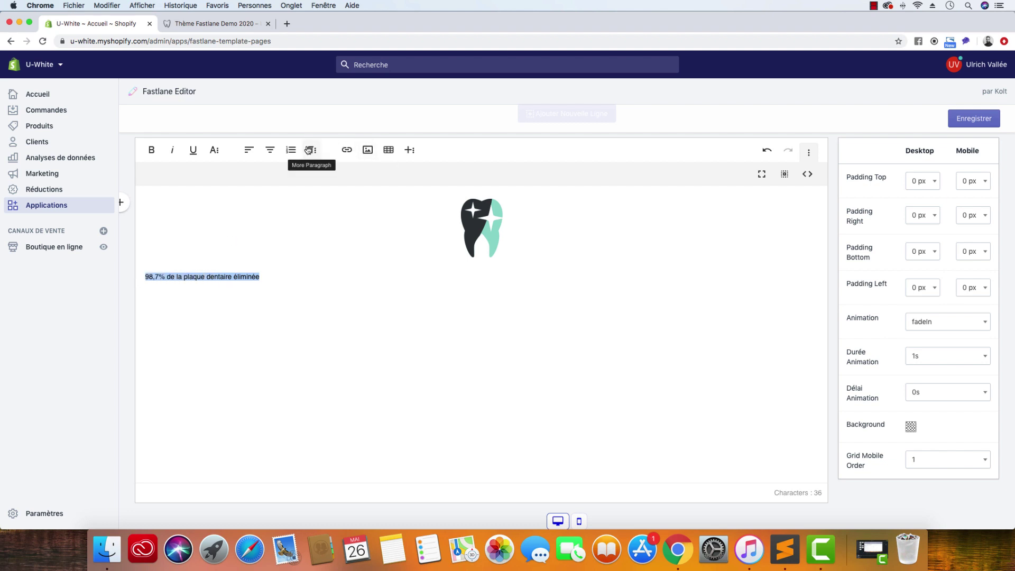
left_click(270, 150)
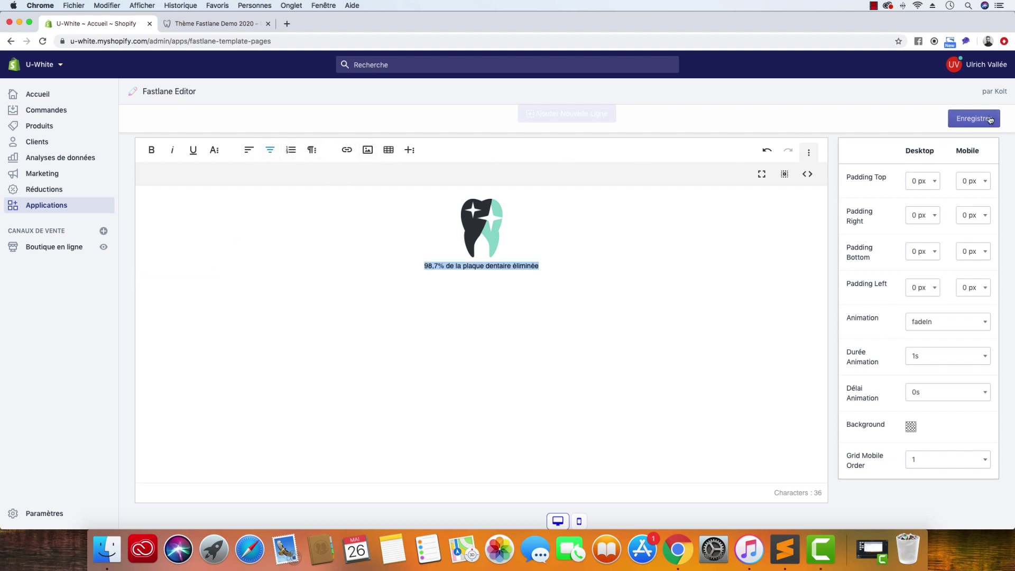
left_click(990, 119)
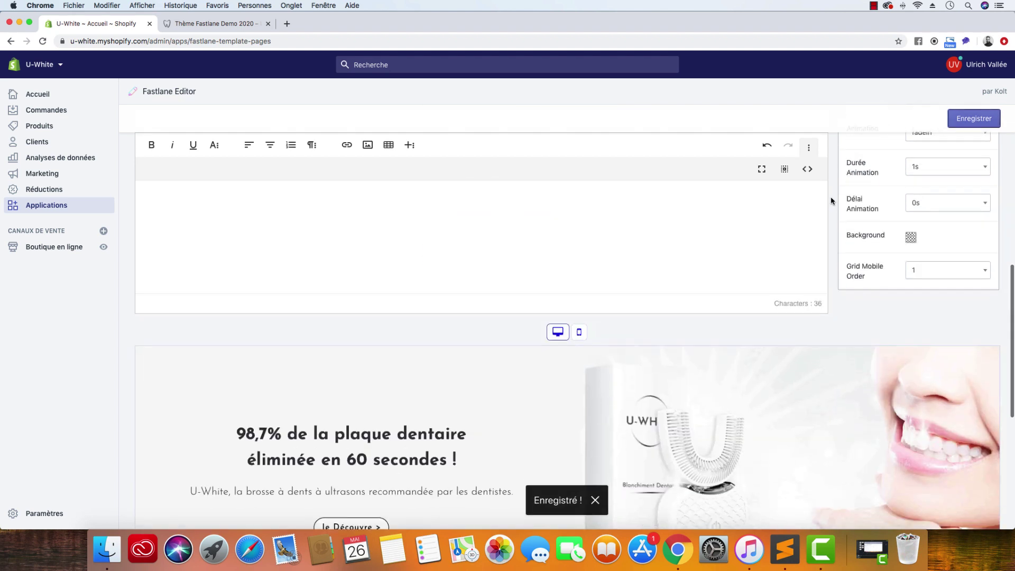
Check how the tooth icon and its caption appear in the desktop and mobile previews.
scroll(830, 202, "down", 5)
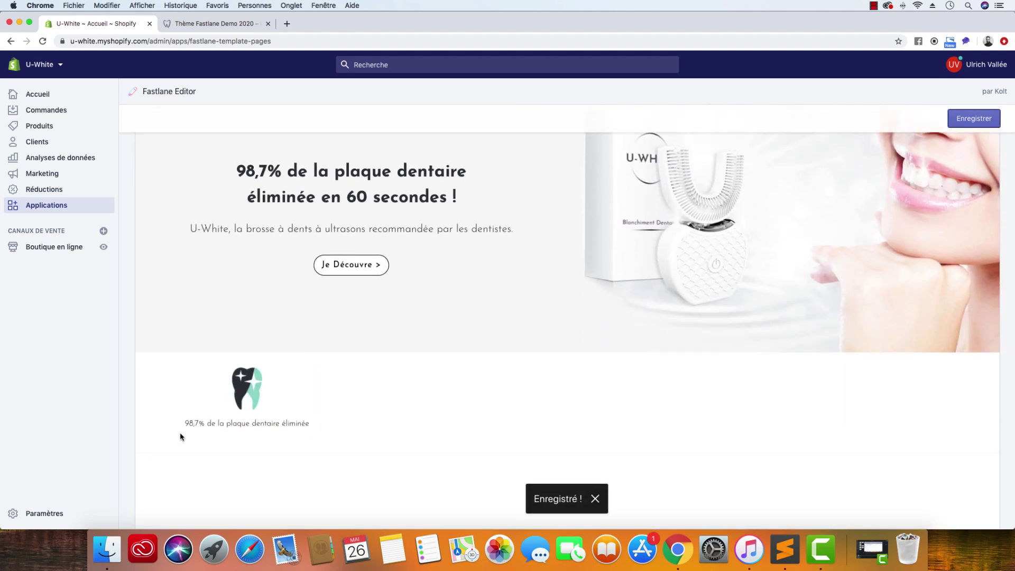
scroll(319, 410, "up", 5)
left_click(578, 206)
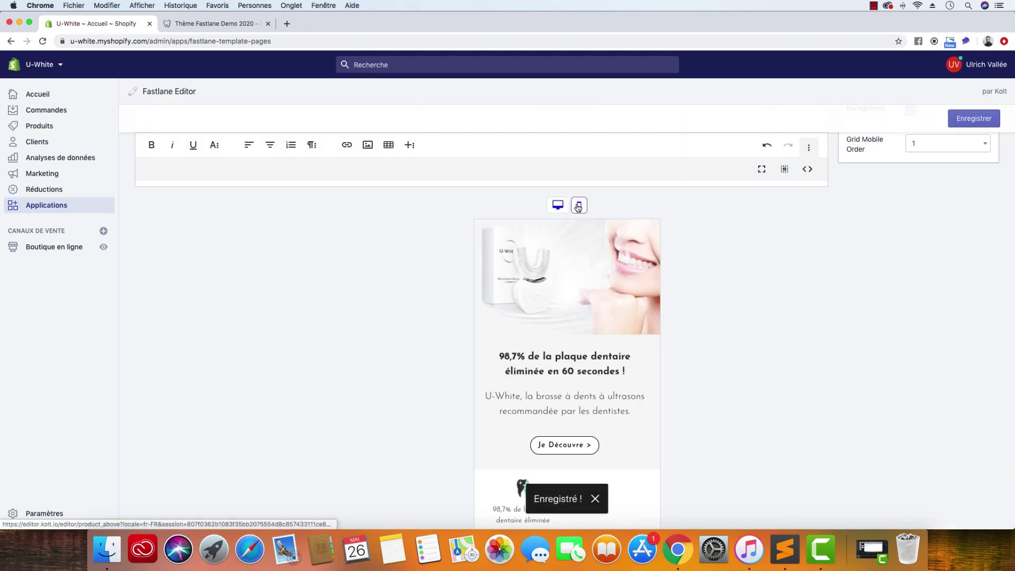
scroll(426, 400, "down", 2)
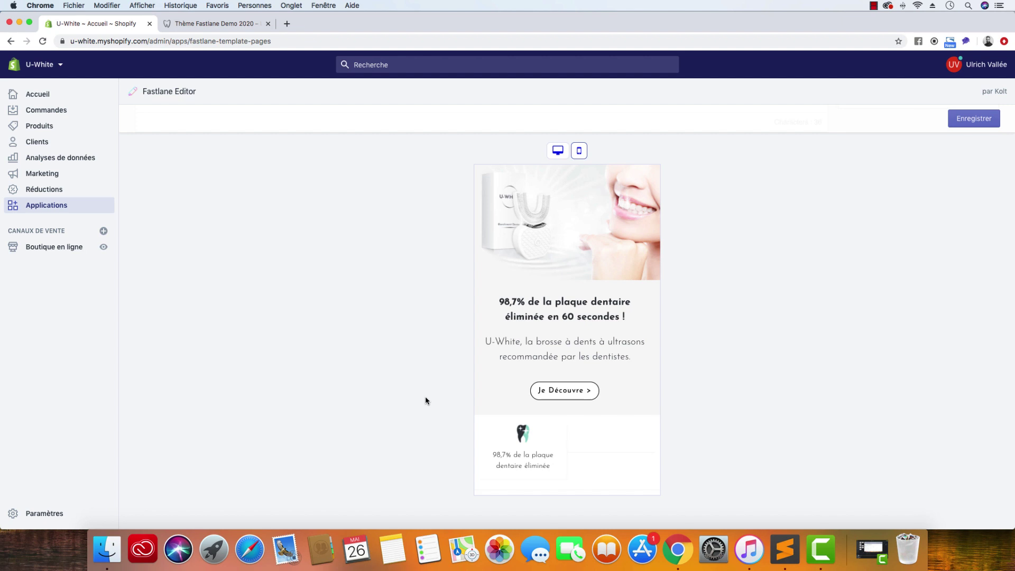
left_click(425, 397)
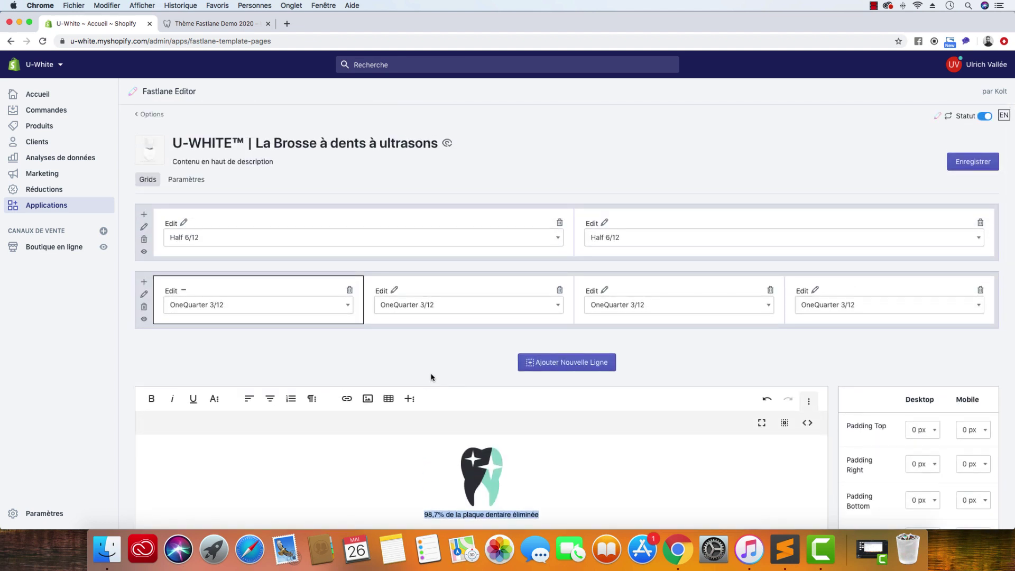
left_click(394, 290)
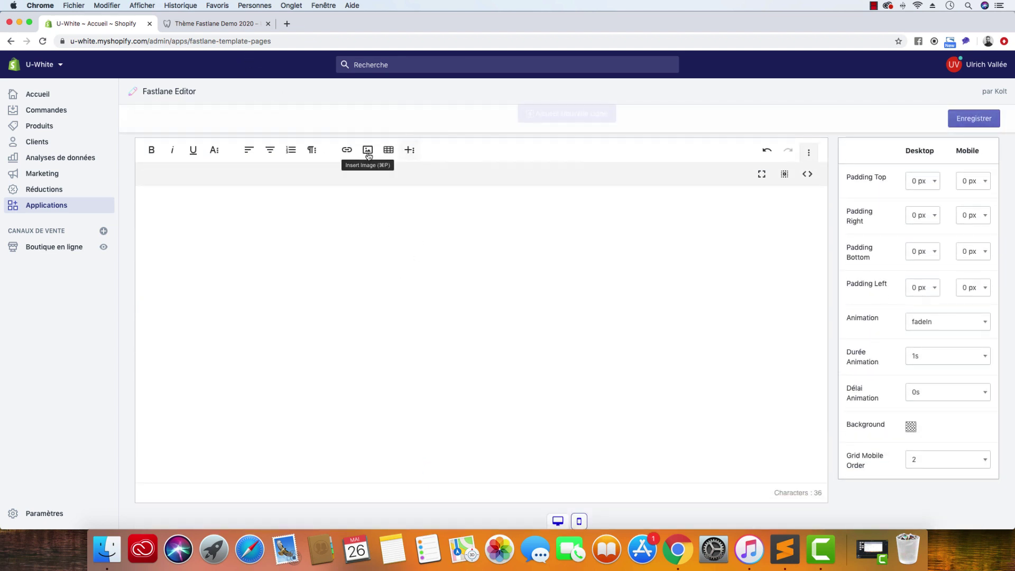
scroll(170, 175, "up", 5)
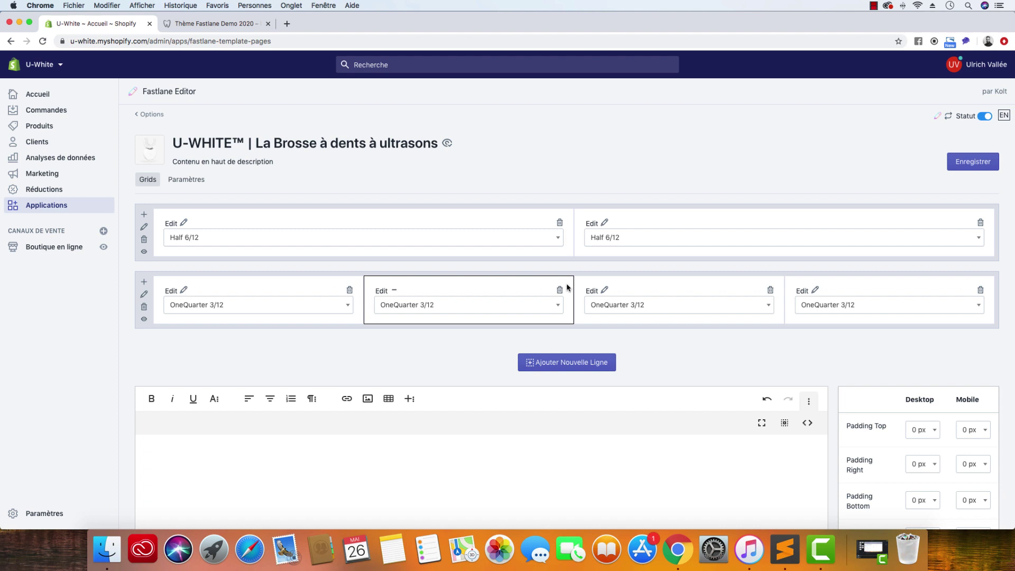
scroll(201, 265, "down", 5)
scroll(216, 226, "up", 2)
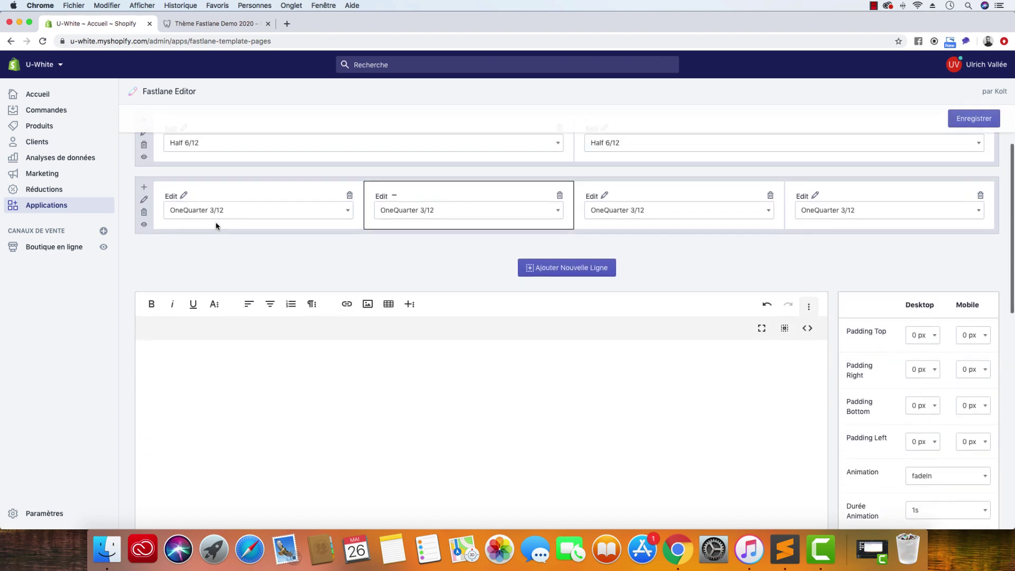
Reopen the second row's first column for editing and inspect its content, settings and HTML code.
left_click(188, 200)
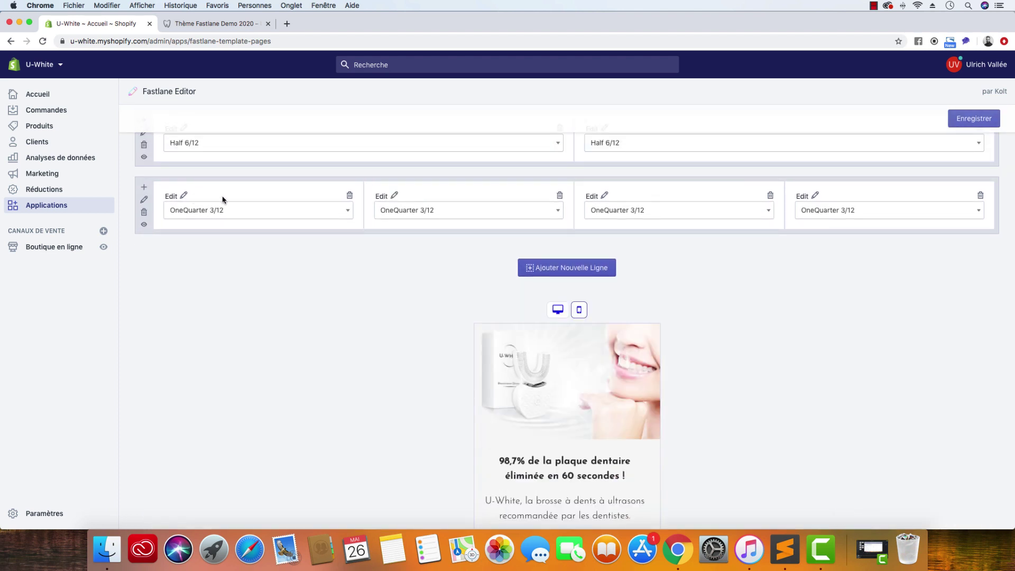
left_click(184, 195)
scroll(942, 242, "down", 1)
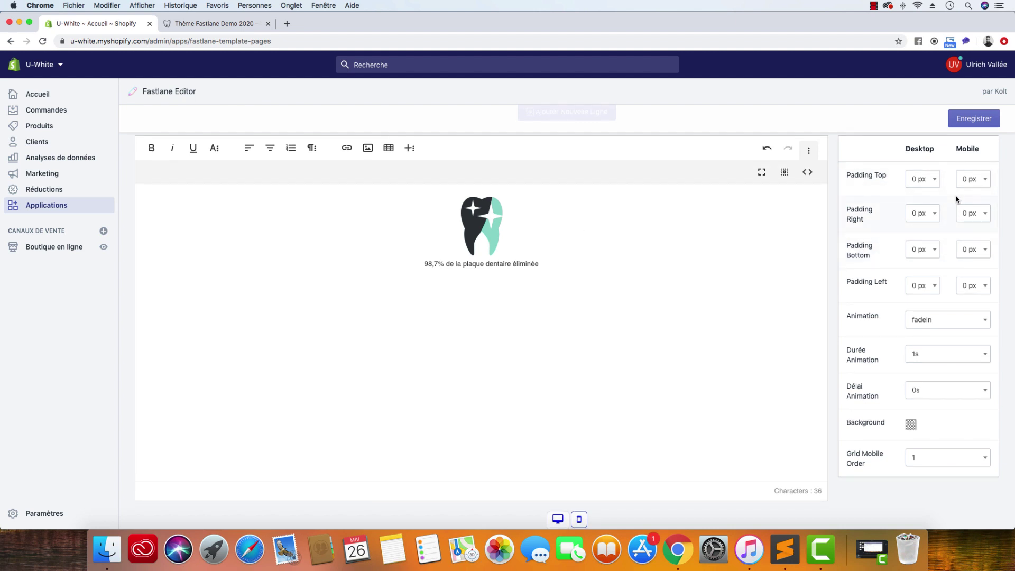
scroll(835, 331, "down", 5)
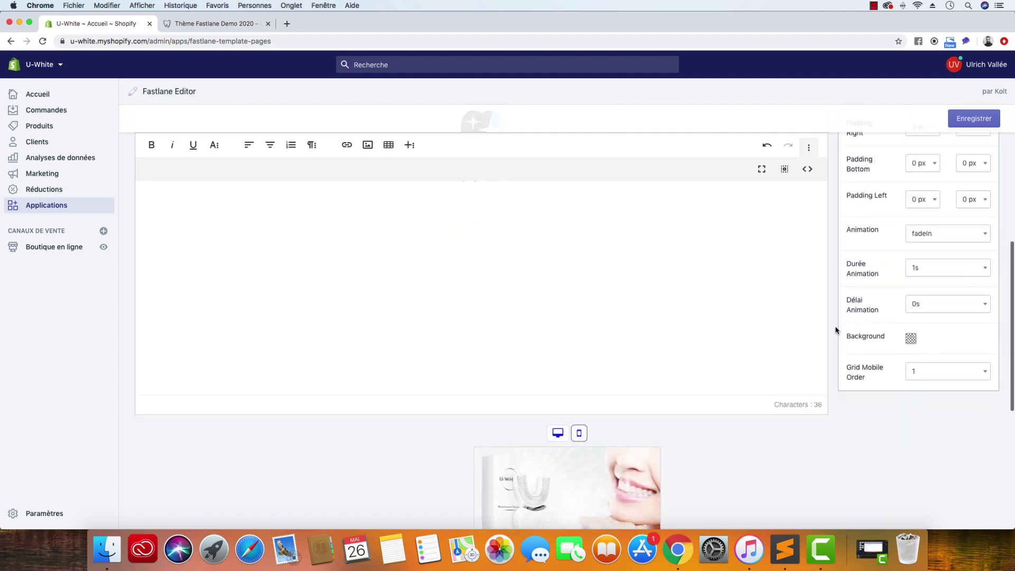
scroll(836, 329, "up", 4)
scroll(836, 330, "up", 2)
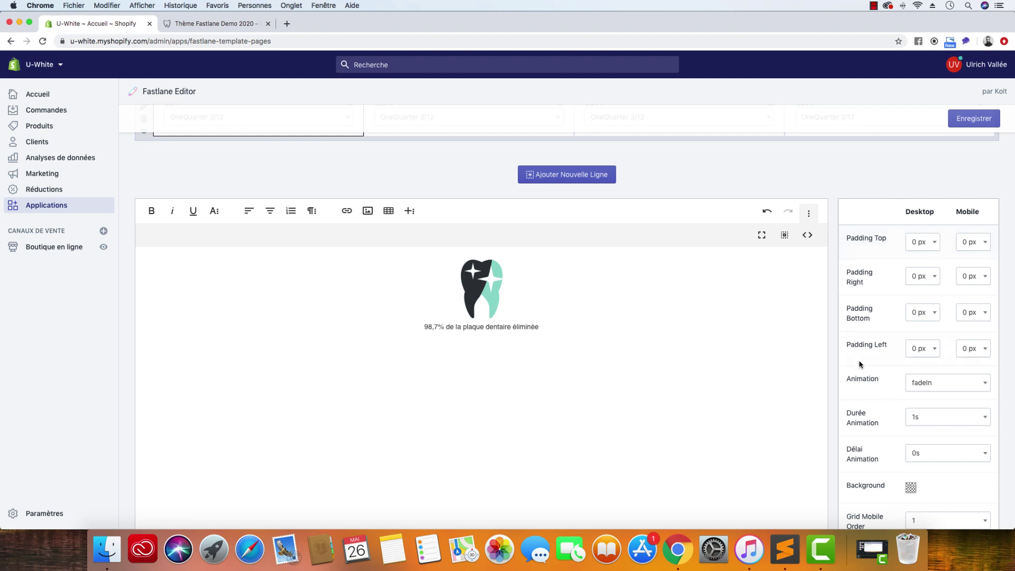
scroll(842, 379, "down", 3)
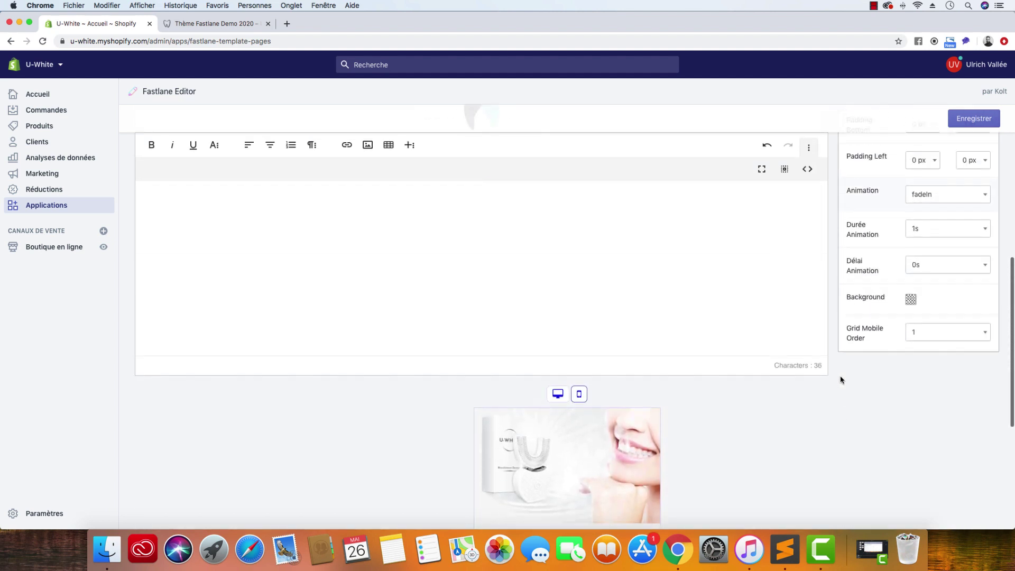
left_click(807, 170)
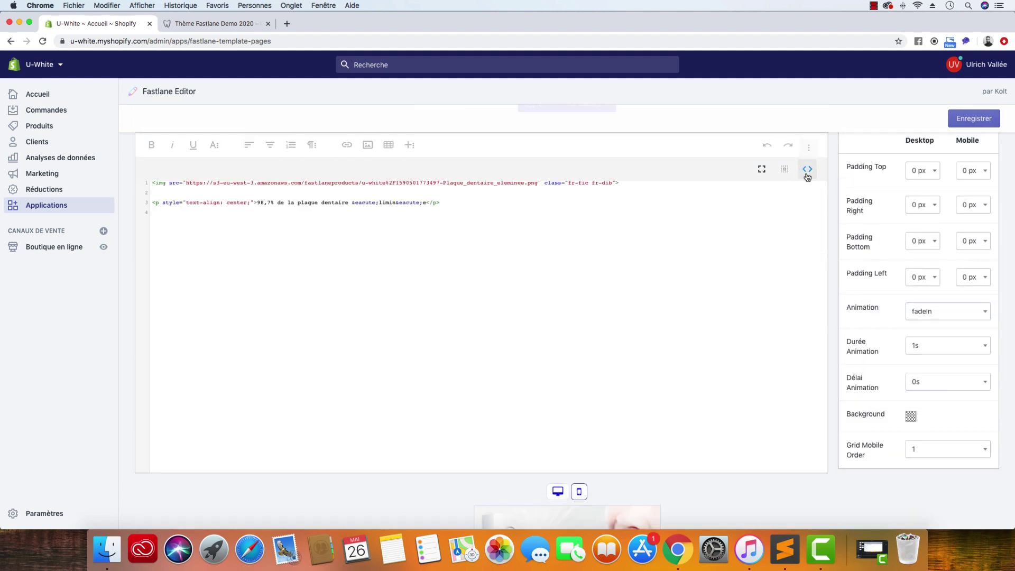
left_click(807, 176)
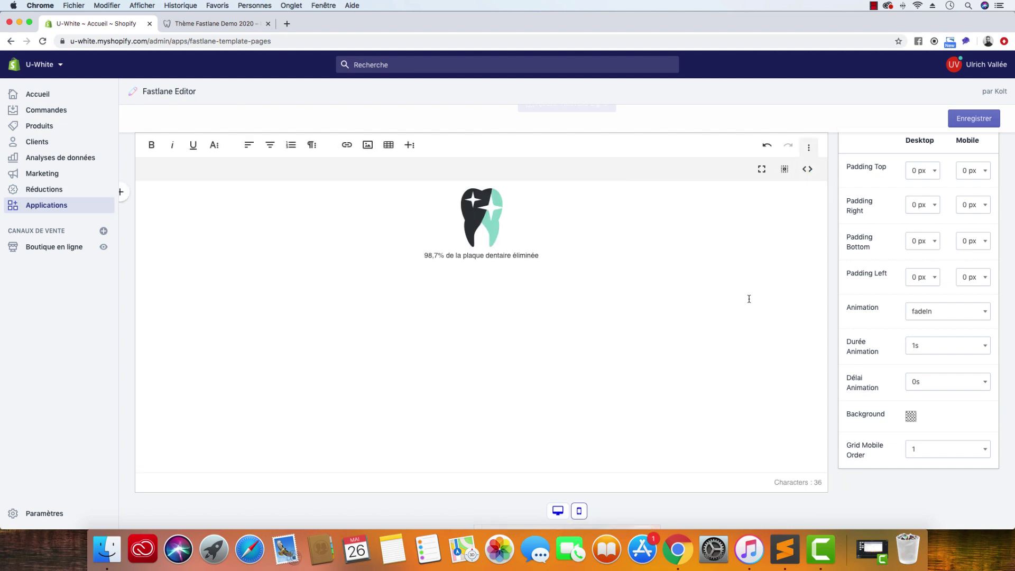
Set the first column's animation to fadeInLeft with a 1s delay and save the page.
scroll(834, 294, "down", 2)
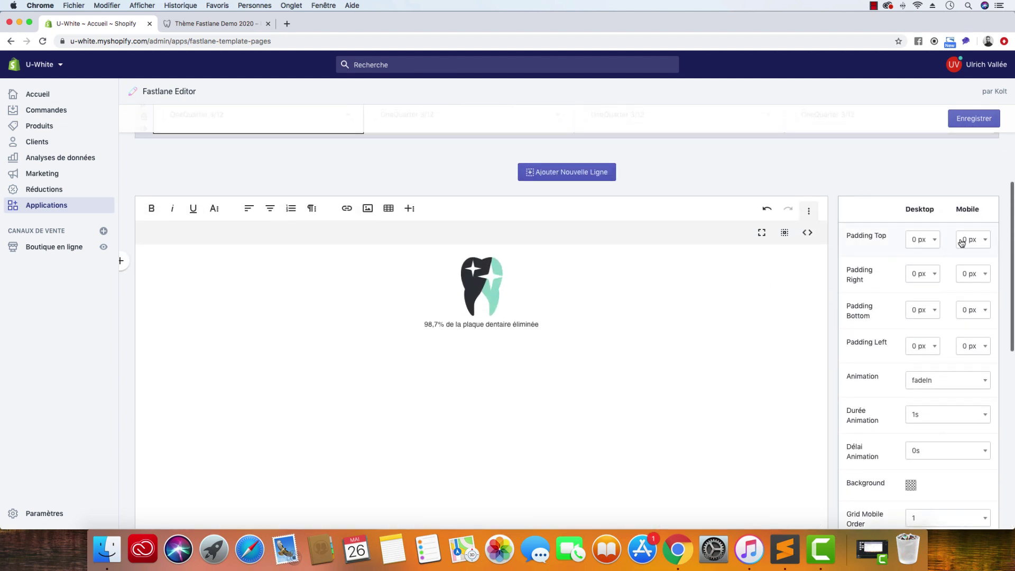
left_click(943, 386)
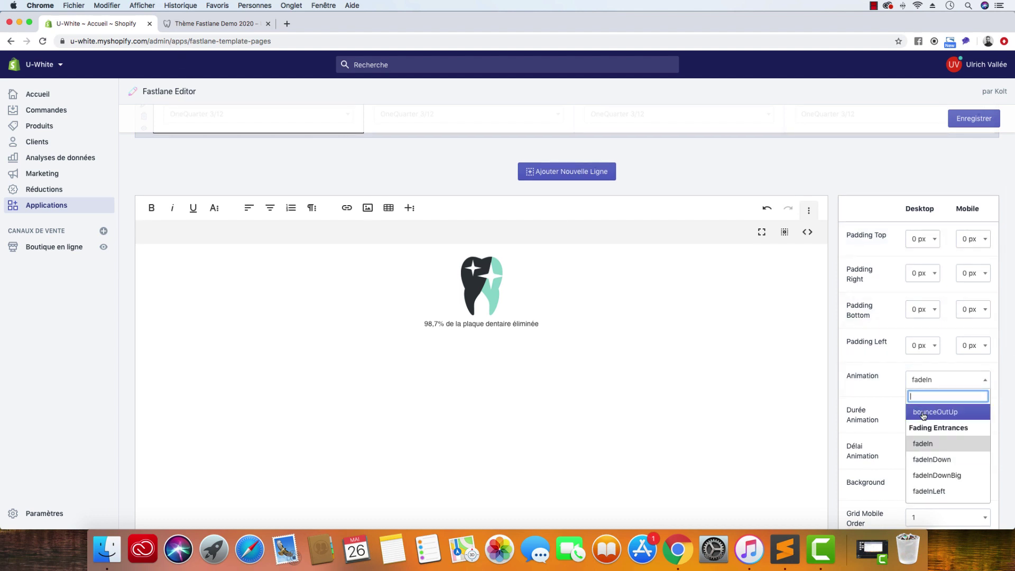
left_click(932, 490)
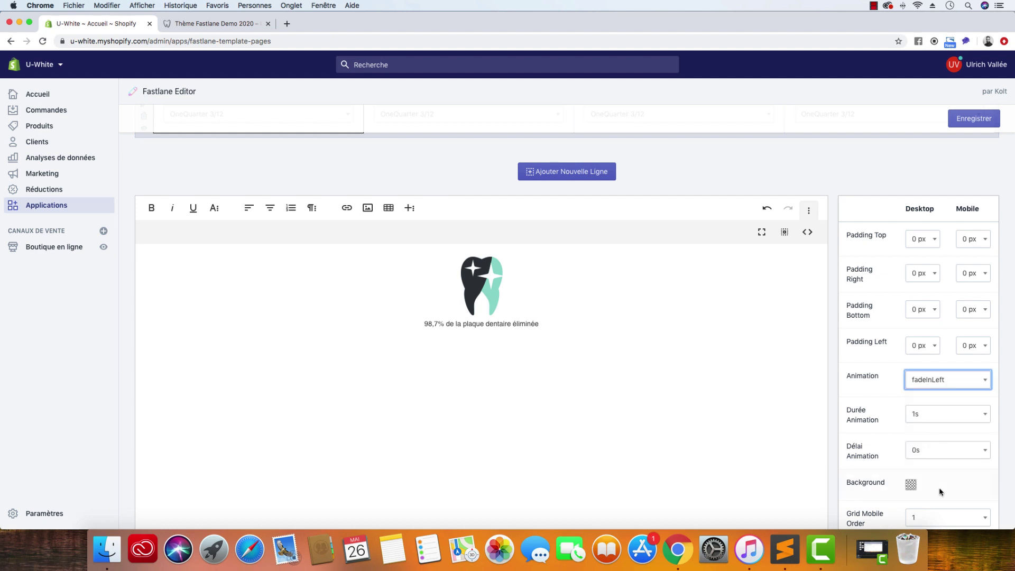
left_click(949, 414)
left_click(995, 404)
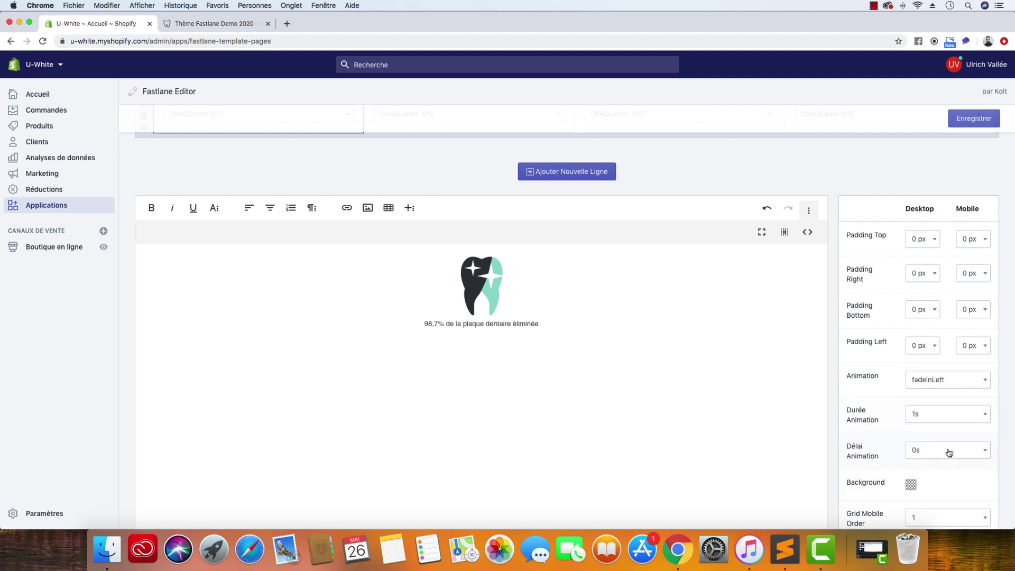
left_click(920, 449)
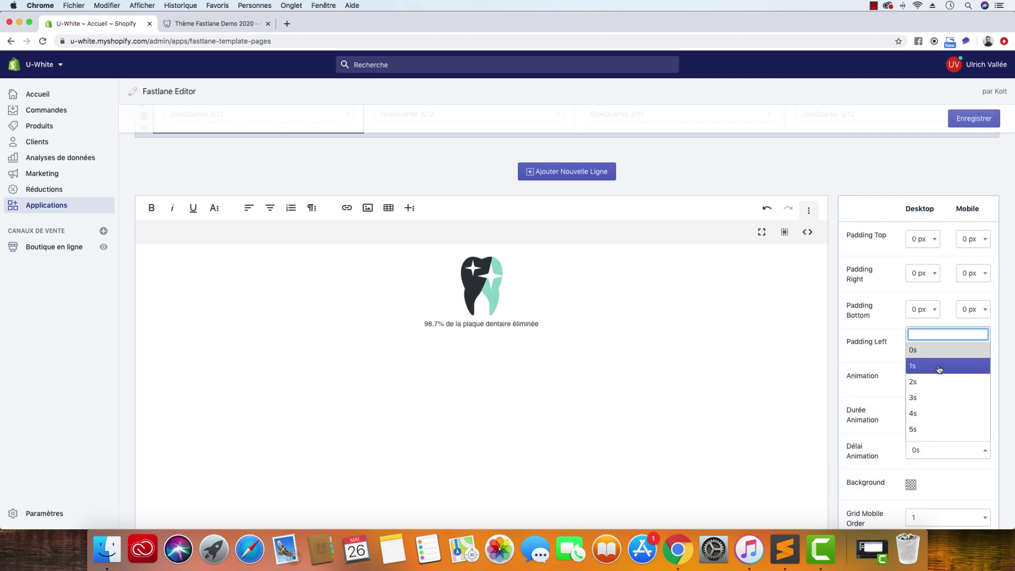
left_click(939, 370)
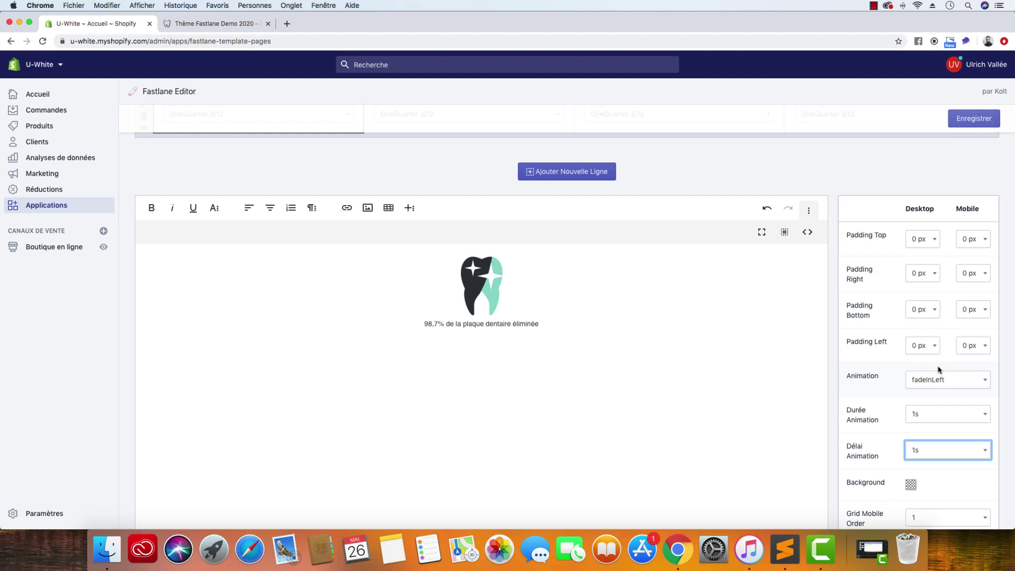
scroll(920, 436, "down", 5)
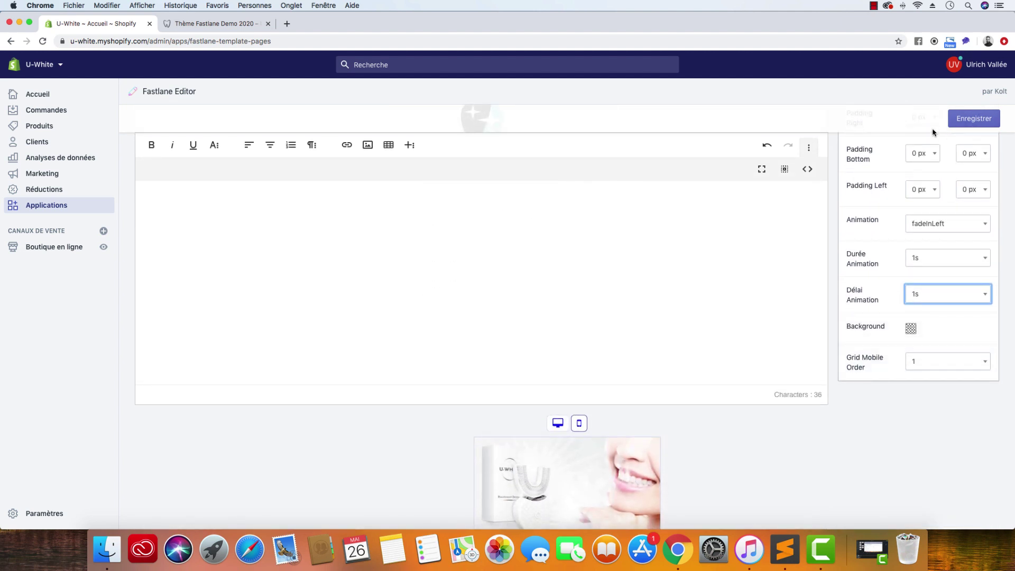
left_click(964, 126)
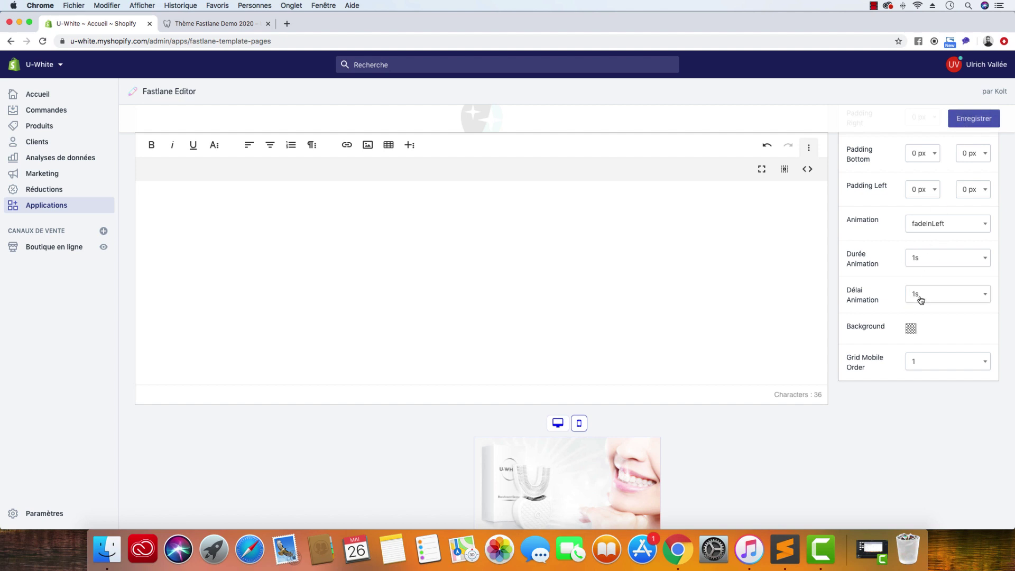
Open the second row's second column for editing and insert the image Clients_Satisfaits.png.
scroll(849, 340, "up", 8)
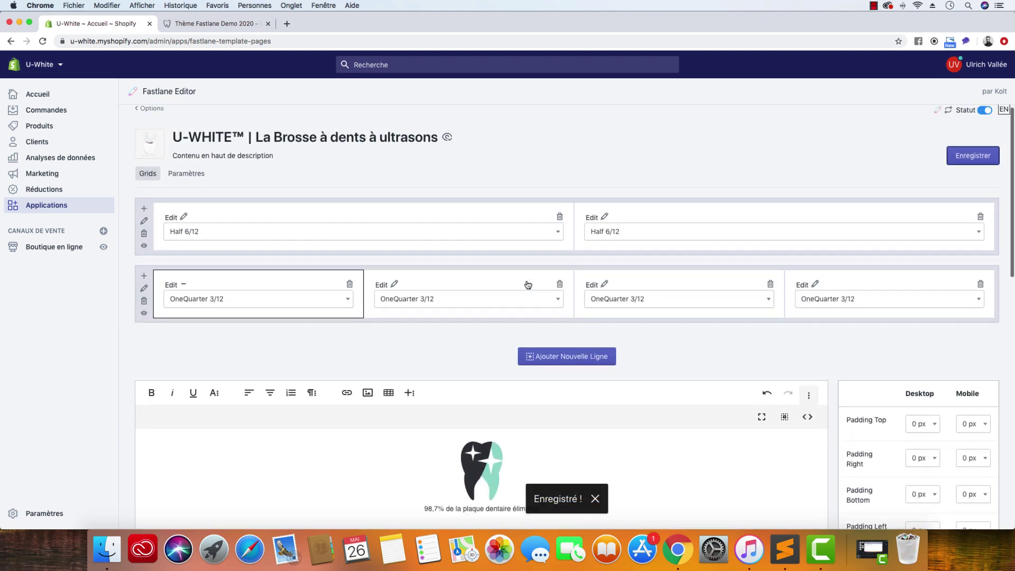
left_click(392, 292)
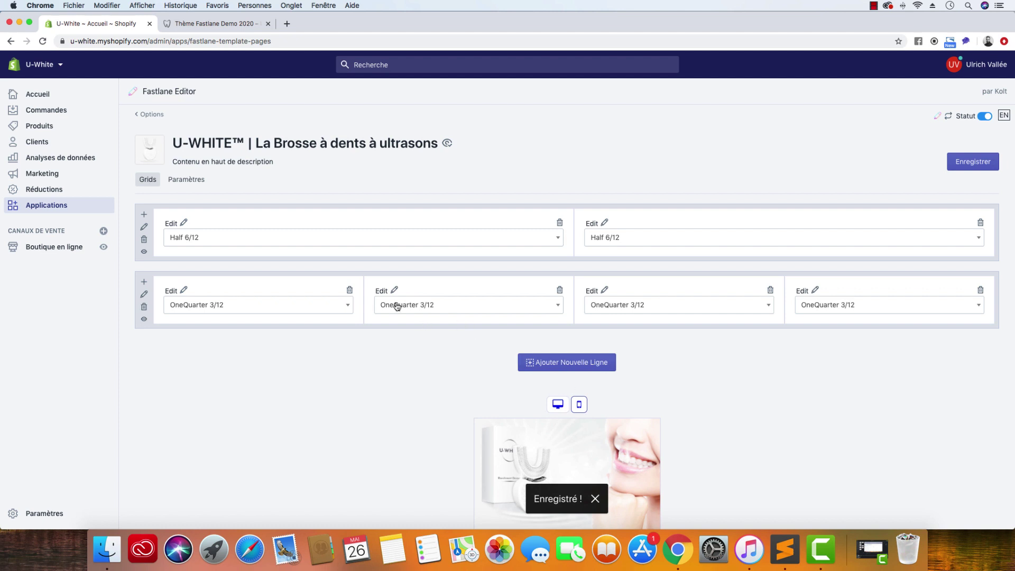
left_click(183, 292)
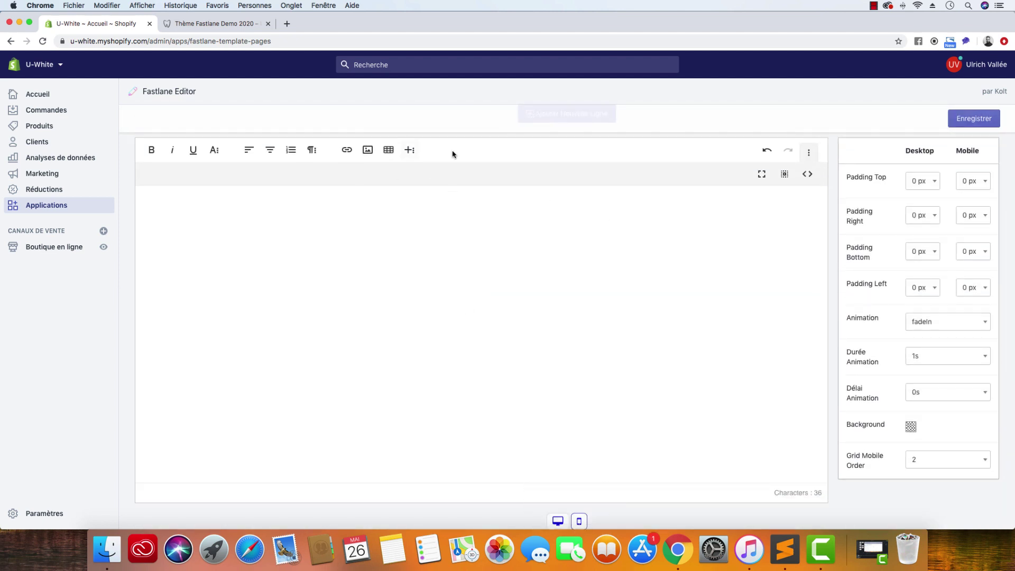
left_click(367, 159)
left_click(418, 198)
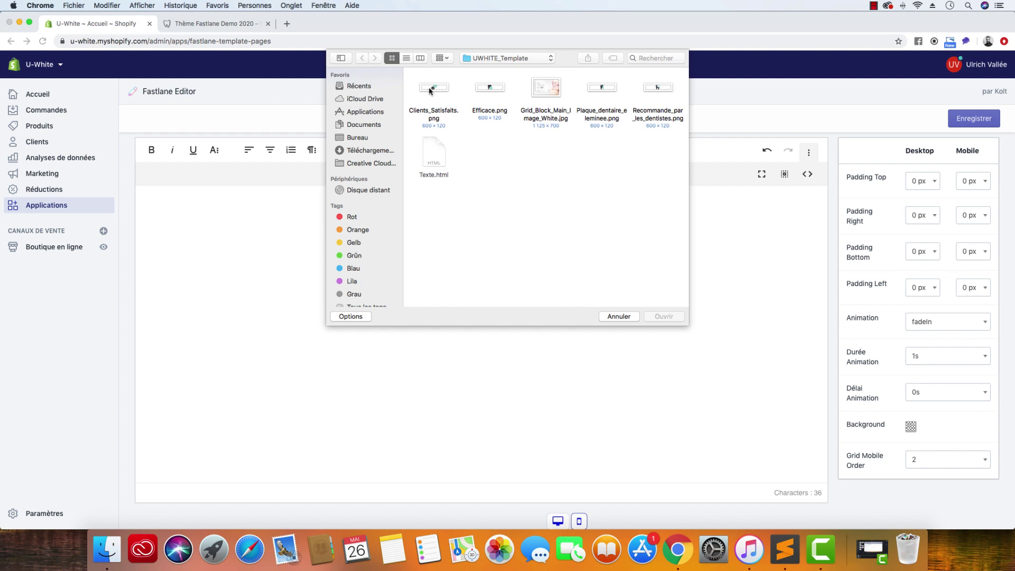
left_click(429, 91)
left_click(649, 318)
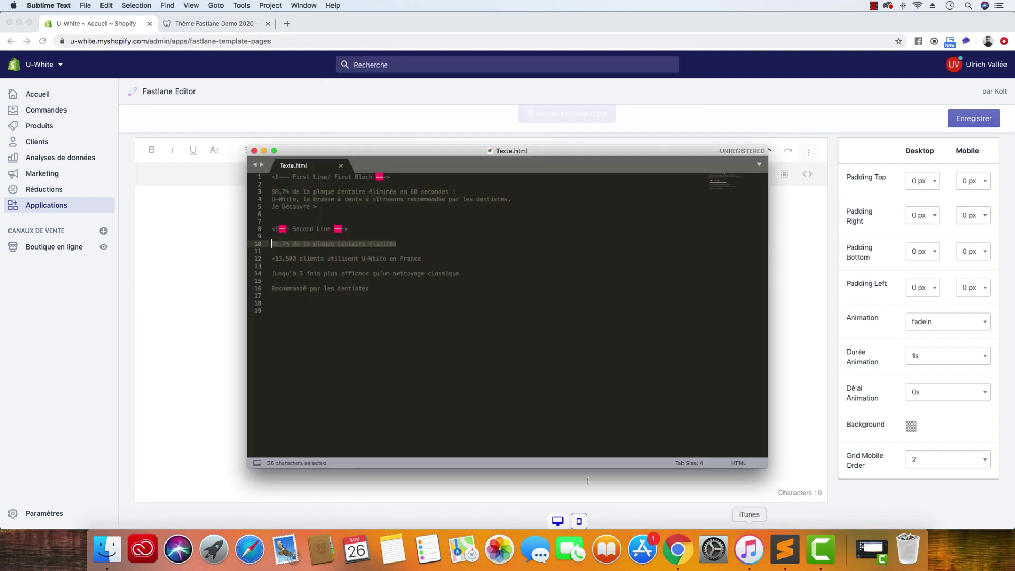
Copy "+13.500 clients utilisent U-White en France" from Texte.html in Sublime Text and paste it on a new line below the smiley icon.
left_click(785, 549)
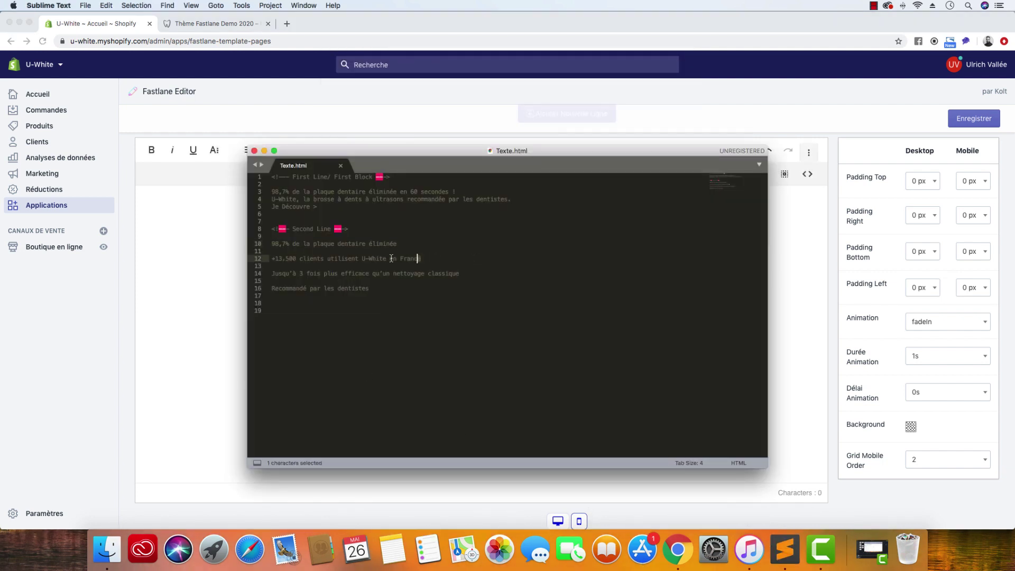
left_click_drag(391, 258, 281, 259)
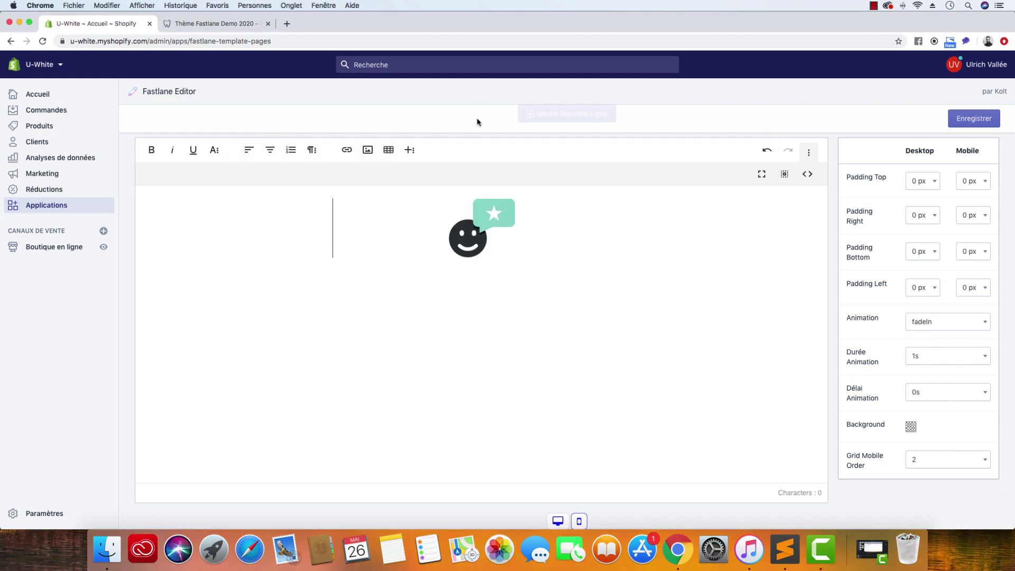
left_click(476, 119)
key("Return")
type("+13.500 clients utilisent U-White en France")
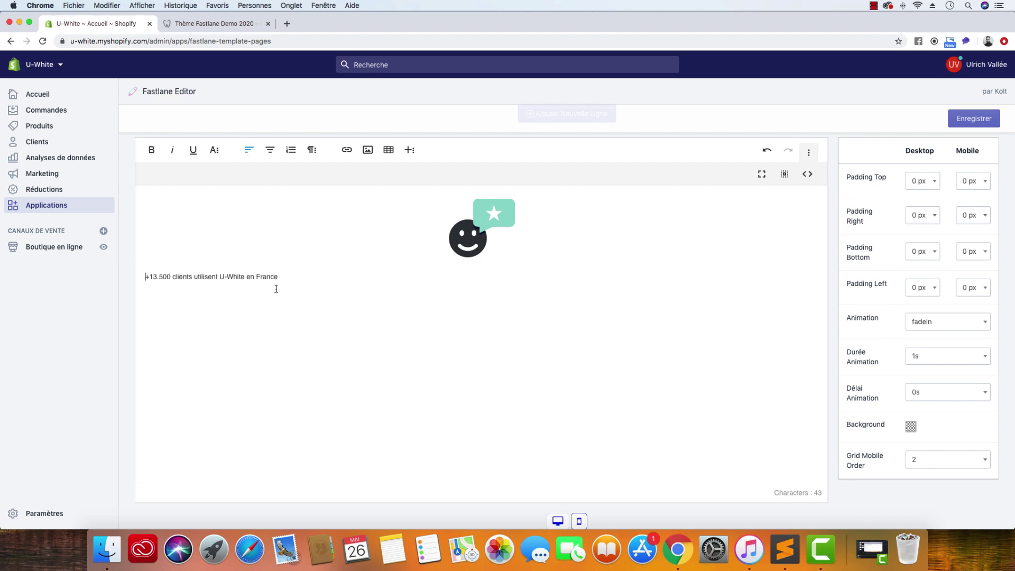
Apply the Normal paragraph format to the caption below the smiley icon.
left_click_drag(279, 277, 145, 276)
left_click(312, 151)
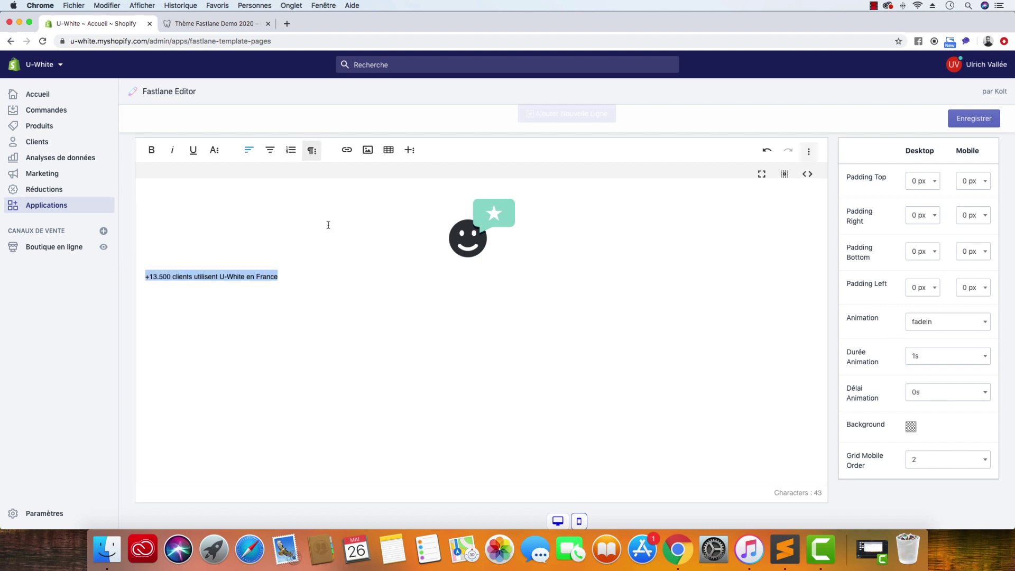
left_click(321, 181)
left_click(330, 198)
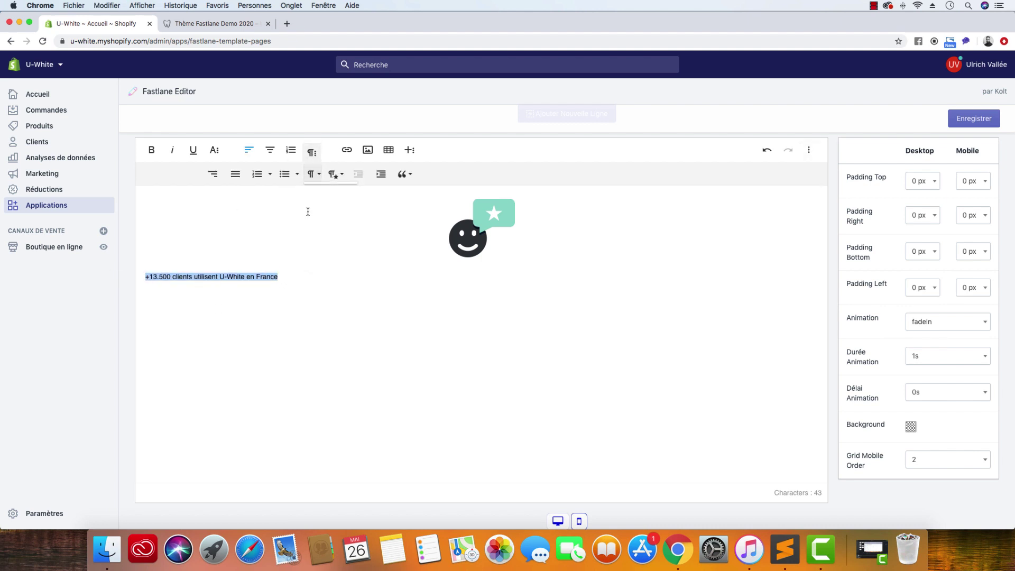
Centre the caption below the smiley icon, set the column's animation to fadeInLeft and save the page.
left_click(270, 149)
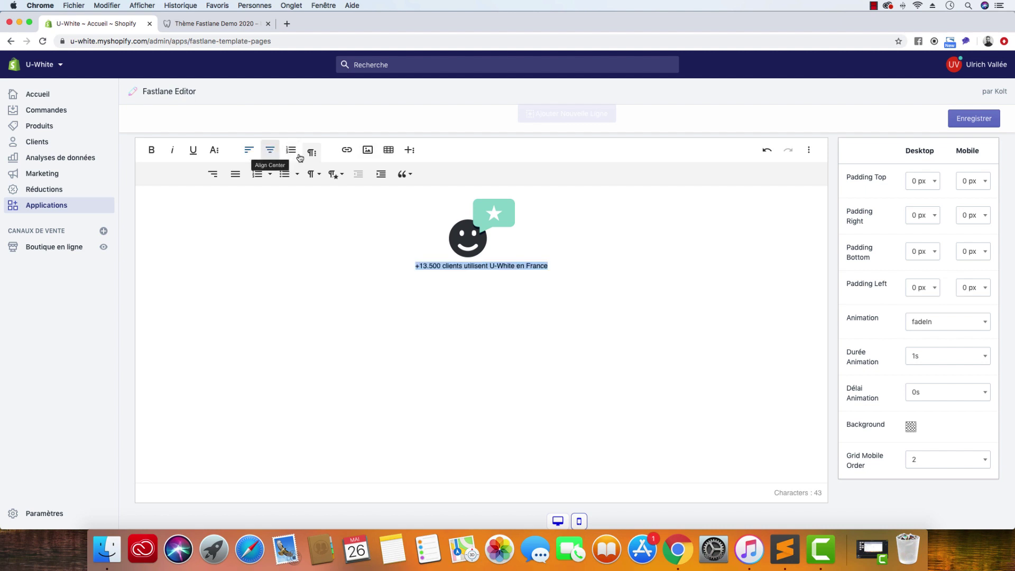
left_click(992, 128)
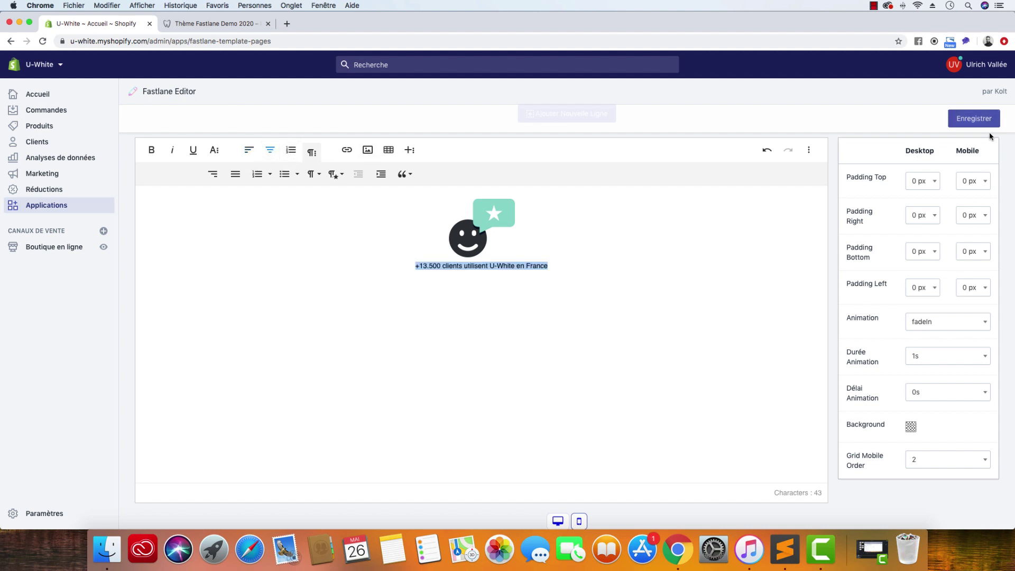
left_click(954, 324)
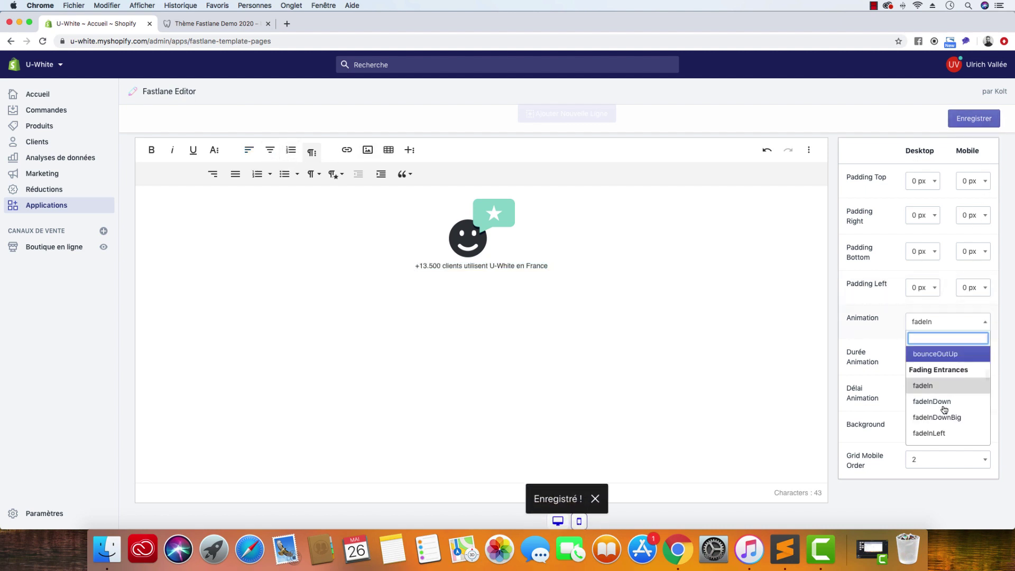
left_click(943, 433)
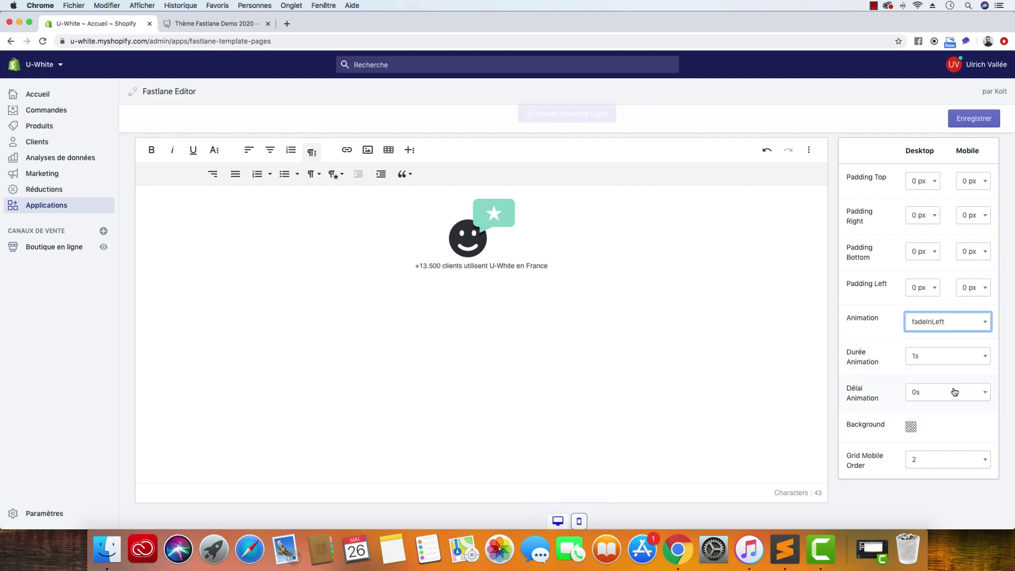
left_click(977, 124)
scroll(835, 274, "down", 6)
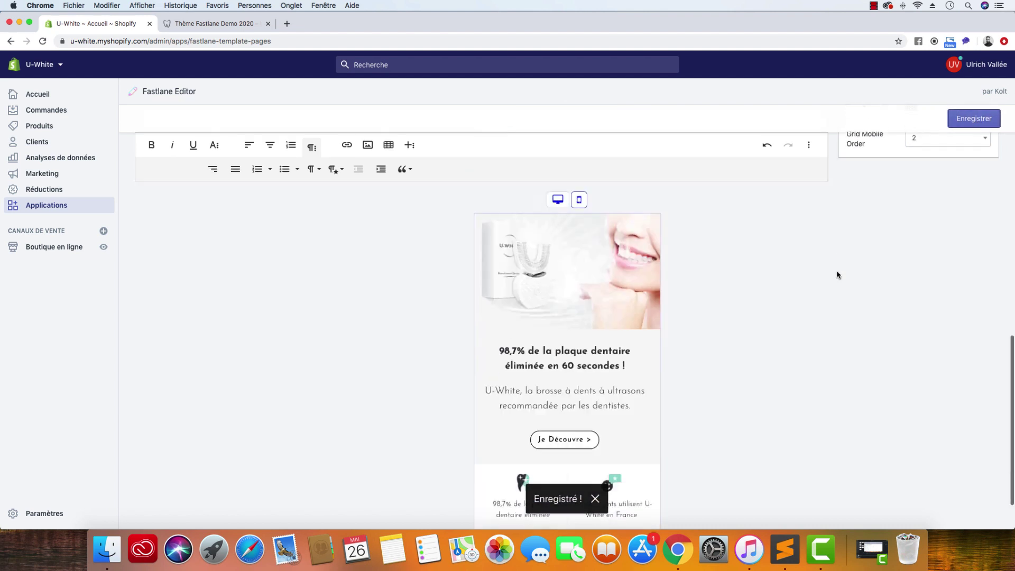
scroll(837, 274, "down", 1)
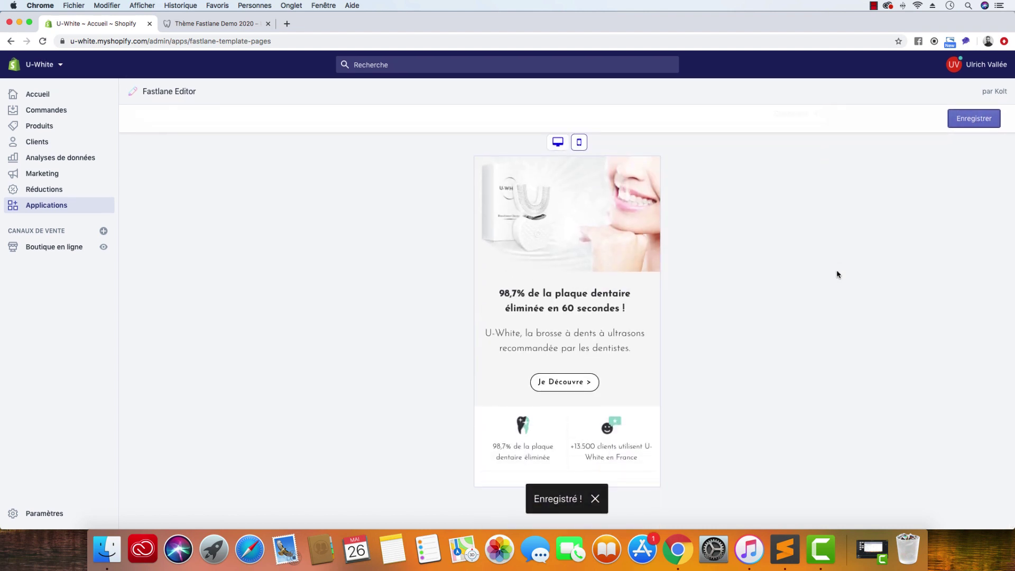
Open the second row's third column for editing and insert the image Efficace.png.
scroll(836, 275, "up", 8)
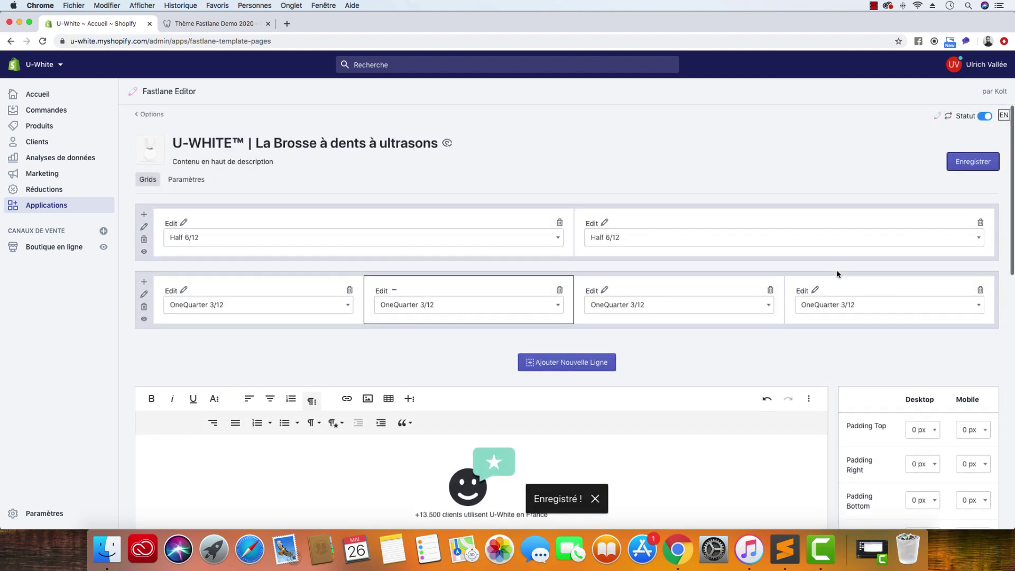
scroll(743, 261, "down", 2)
left_click(597, 197)
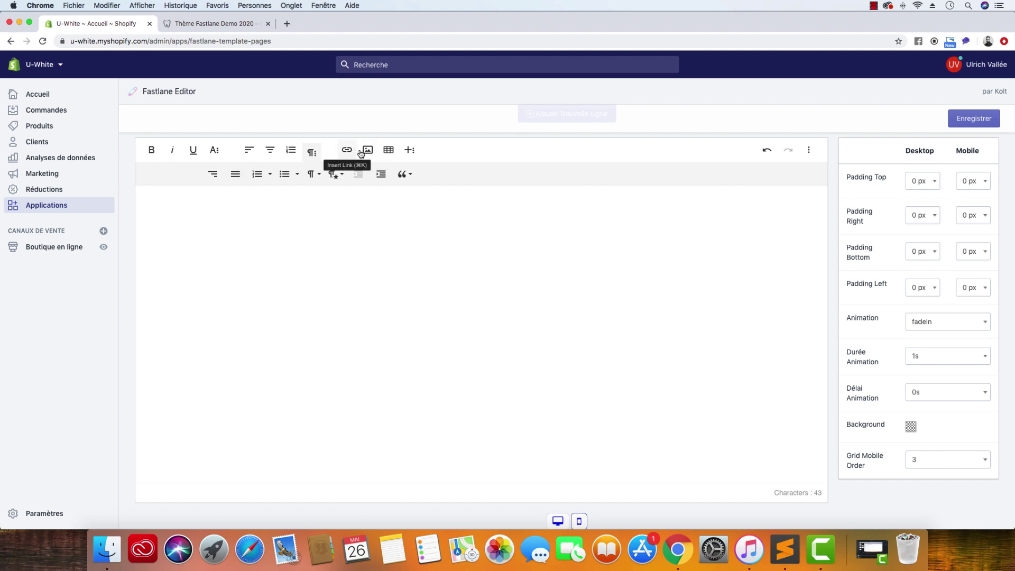
left_click(195, 24)
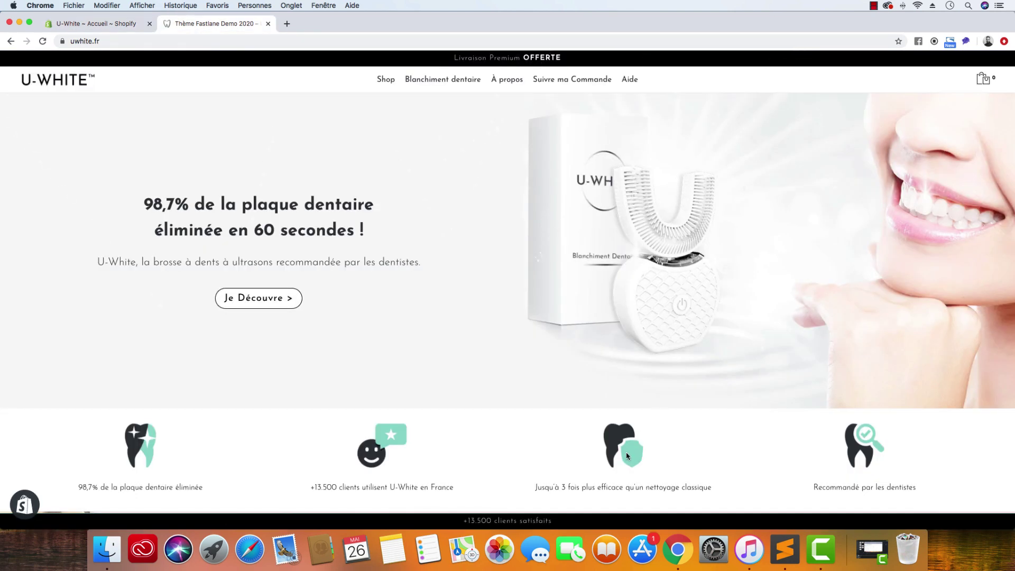
left_click(58, 25)
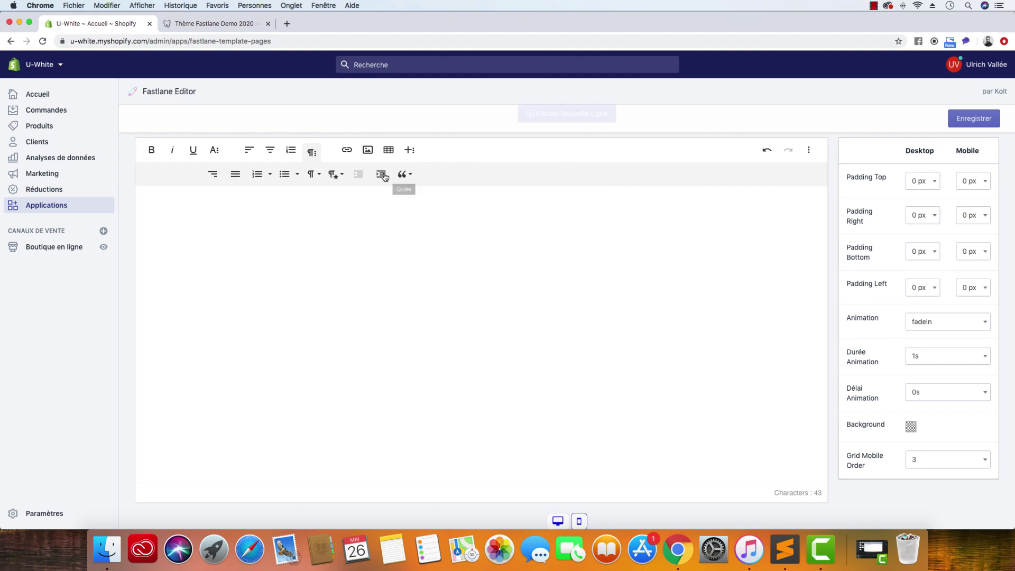
left_click(369, 153)
left_click(485, 219)
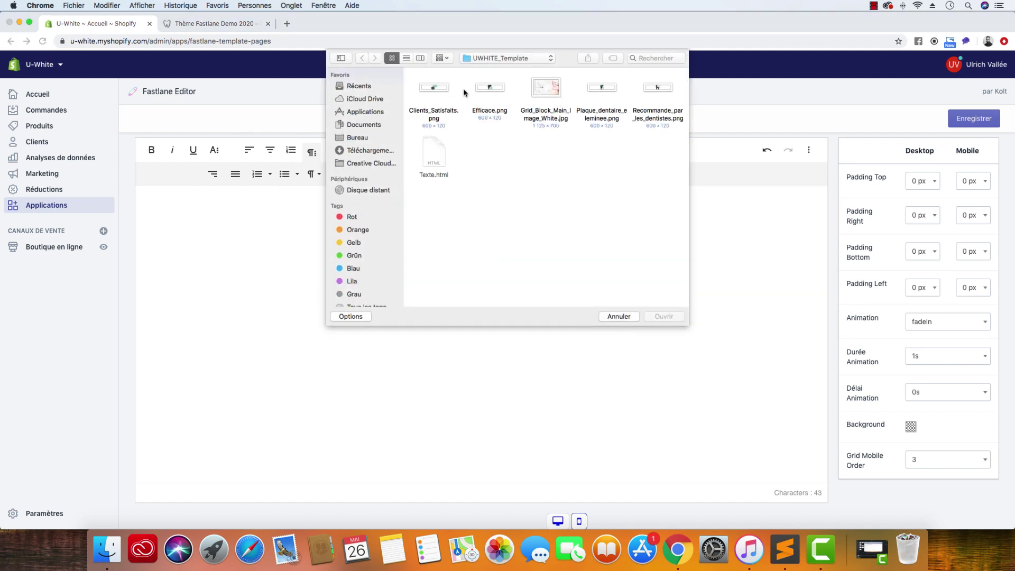
left_click(487, 90)
left_click(664, 316)
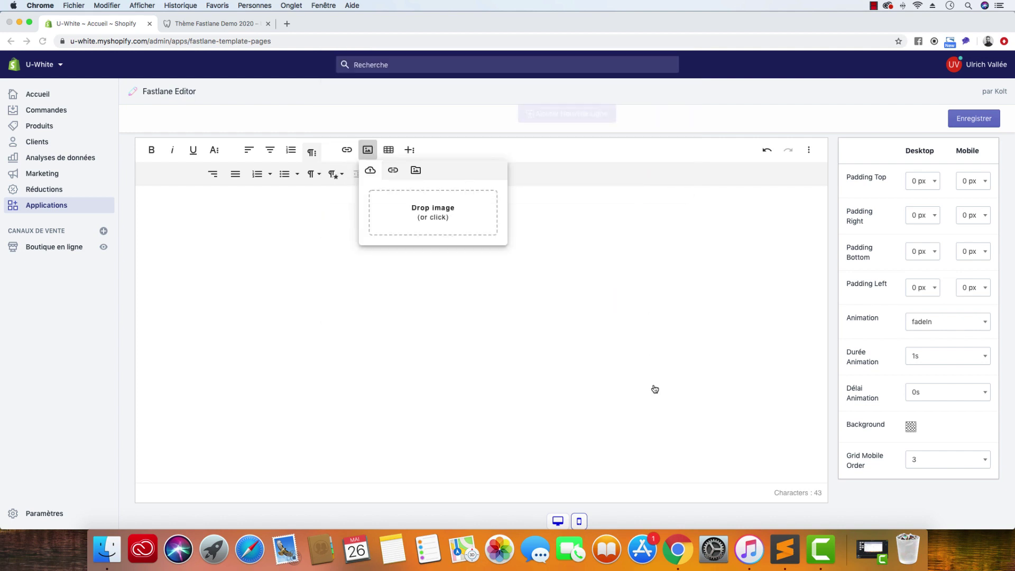
Copy "Jusqu'à 3 fois plus efficace qu'un nettoyage classique" from Texte.html in Sublime Text and paste it below the shield tooth icon.
key("super+Tab")
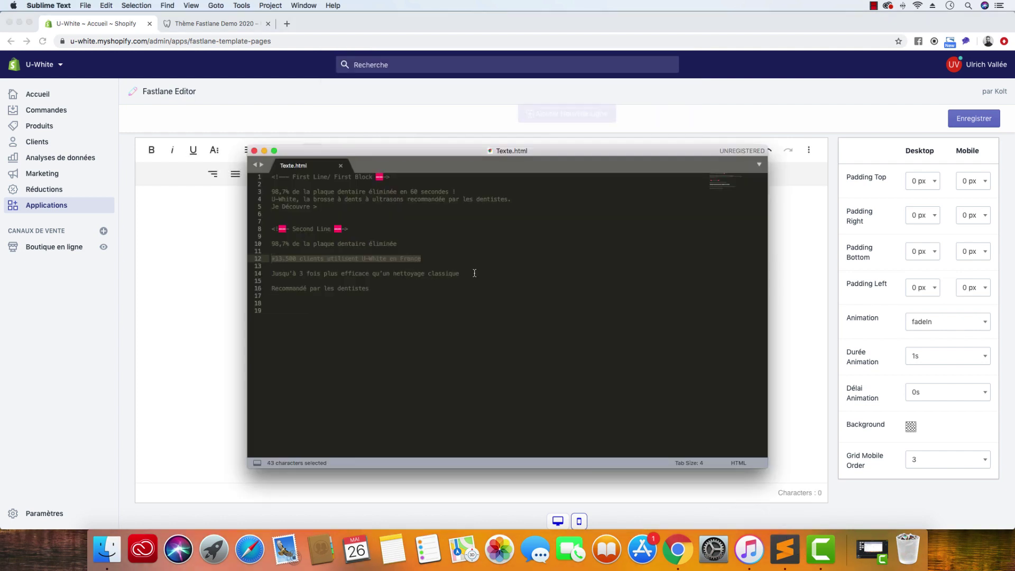
left_click_drag(474, 273, 255, 273)
right_click(317, 276)
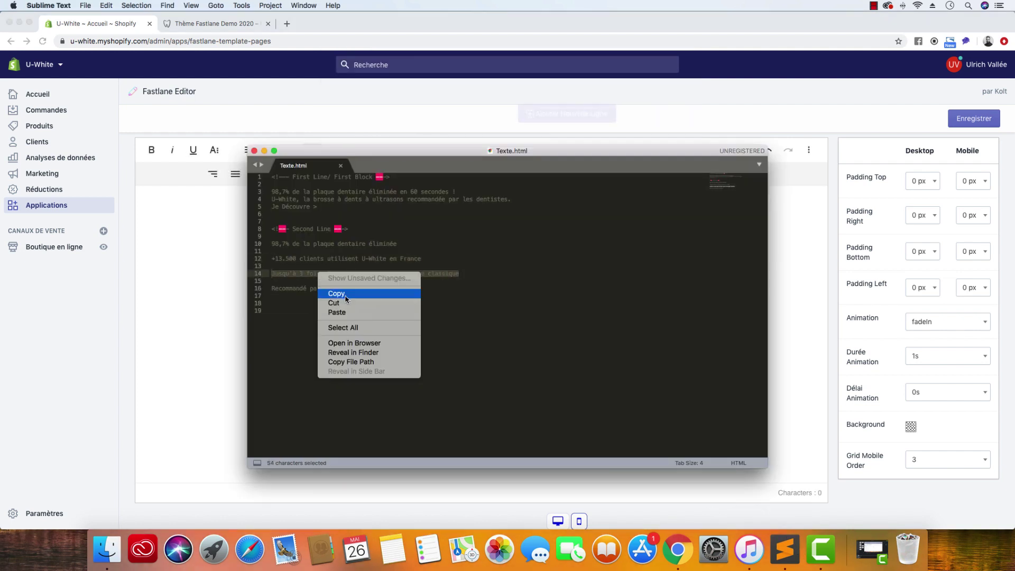
left_click(341, 294)
key("super+Tab")
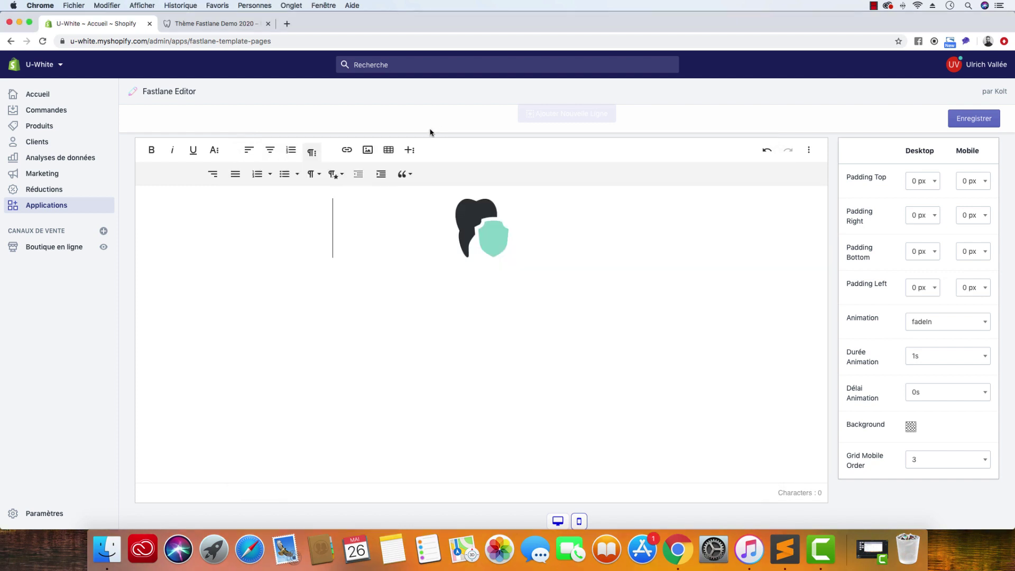
left_click(724, 224)
key("super+v")
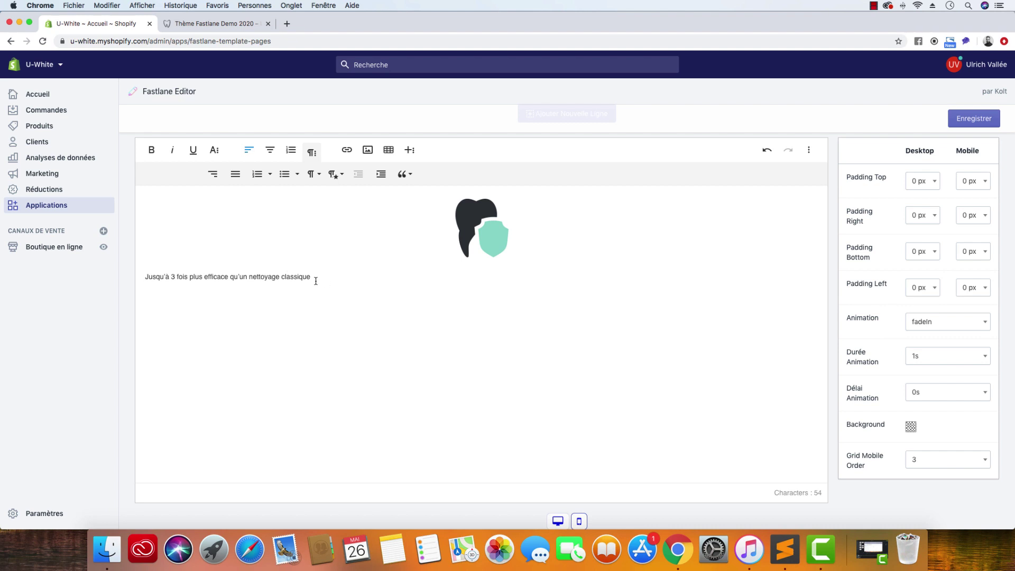
Check the HTML code of the third column's image and caption, and return to the visual editor.
left_click_drag(315, 281, 106, 283)
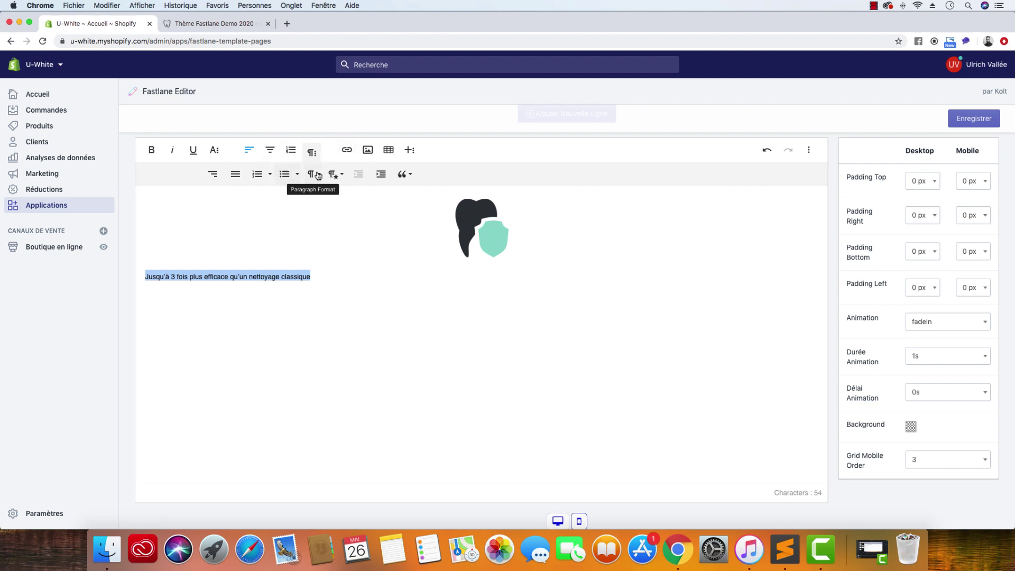
left_click(808, 150)
left_click(807, 175)
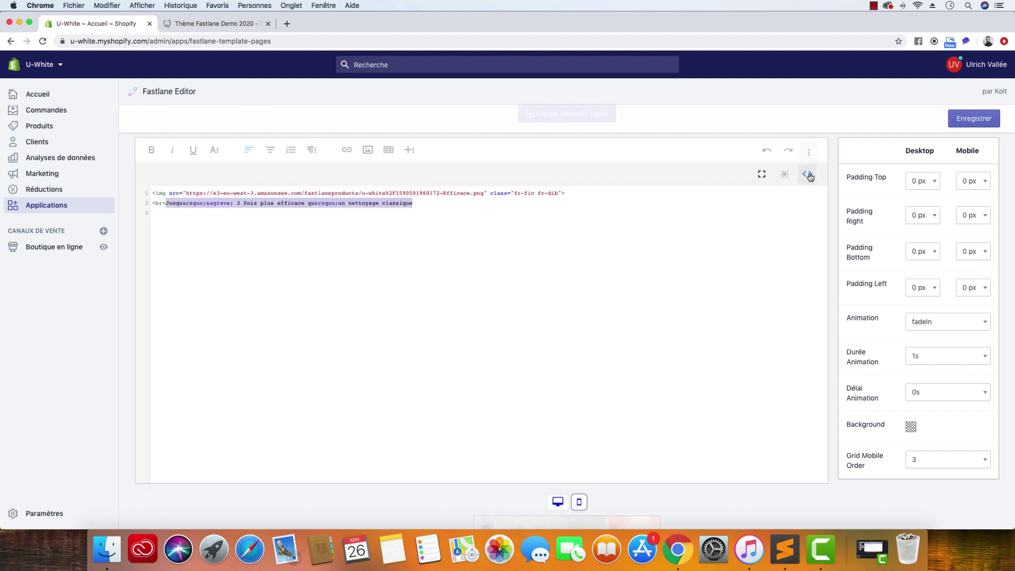
left_click(811, 176)
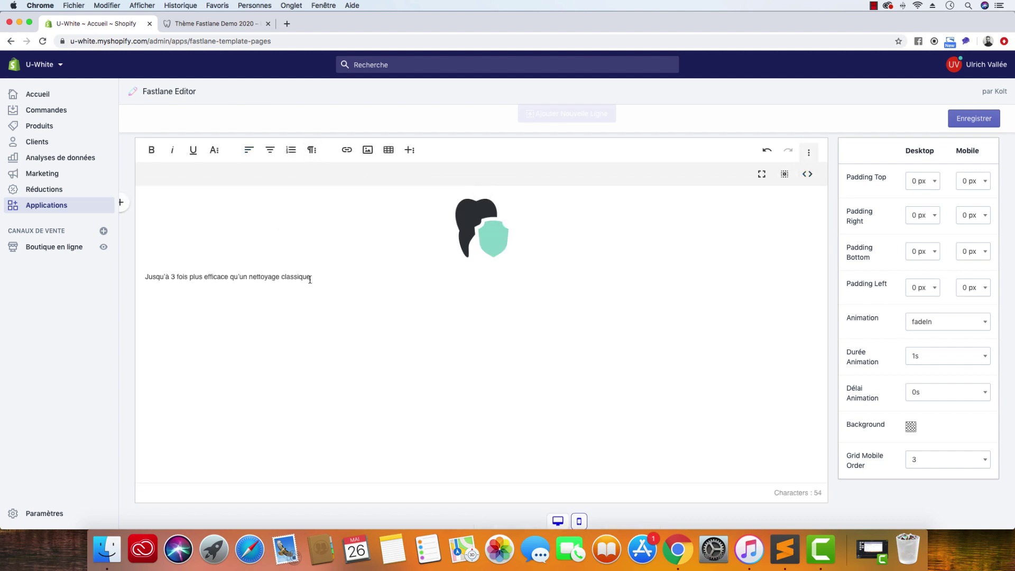
Apply the Normal paragraph format to the caption below the shield tooth icon and centre it.
left_click_drag(310, 277, 90, 269)
left_click(312, 150)
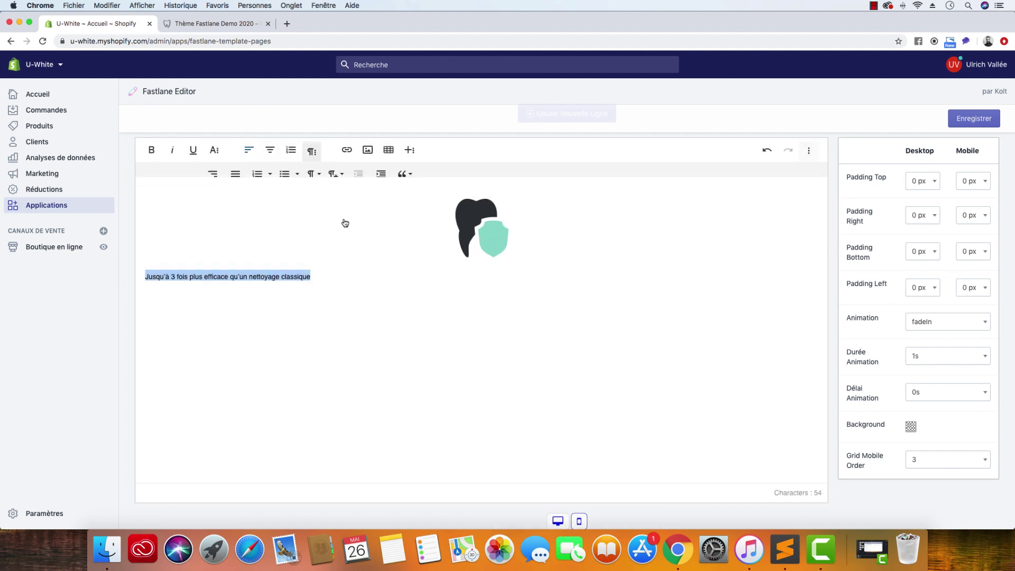
left_click(312, 176)
left_click(324, 193)
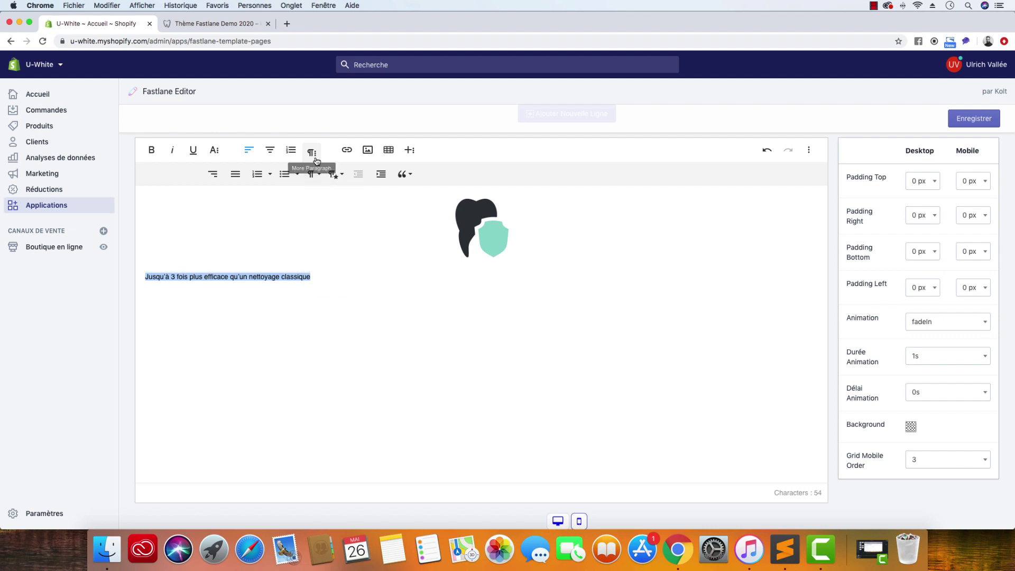
left_click(275, 153)
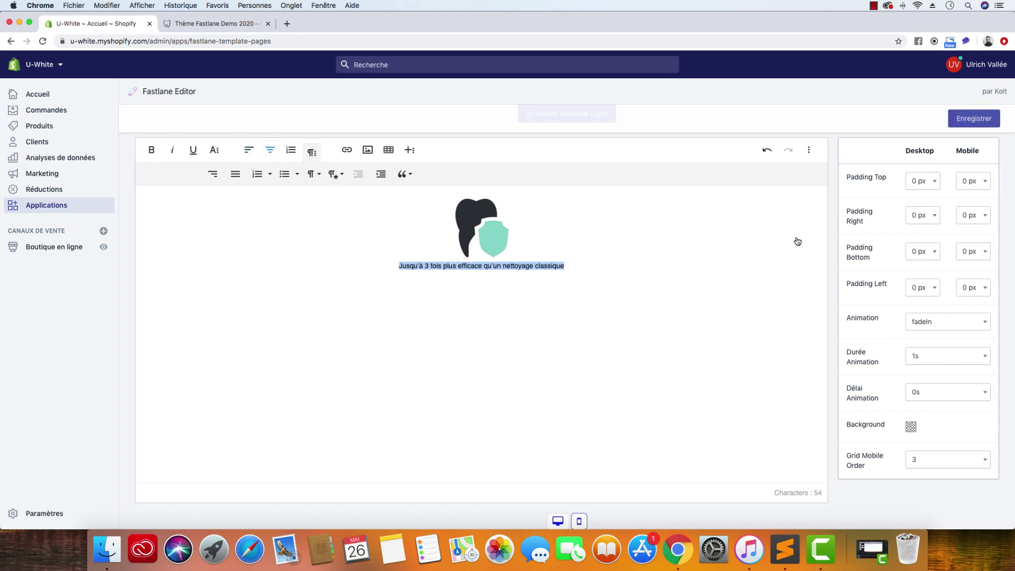
Set the third column's animation to fadeInRight with a 2s delay and save the page.
left_click(930, 323)
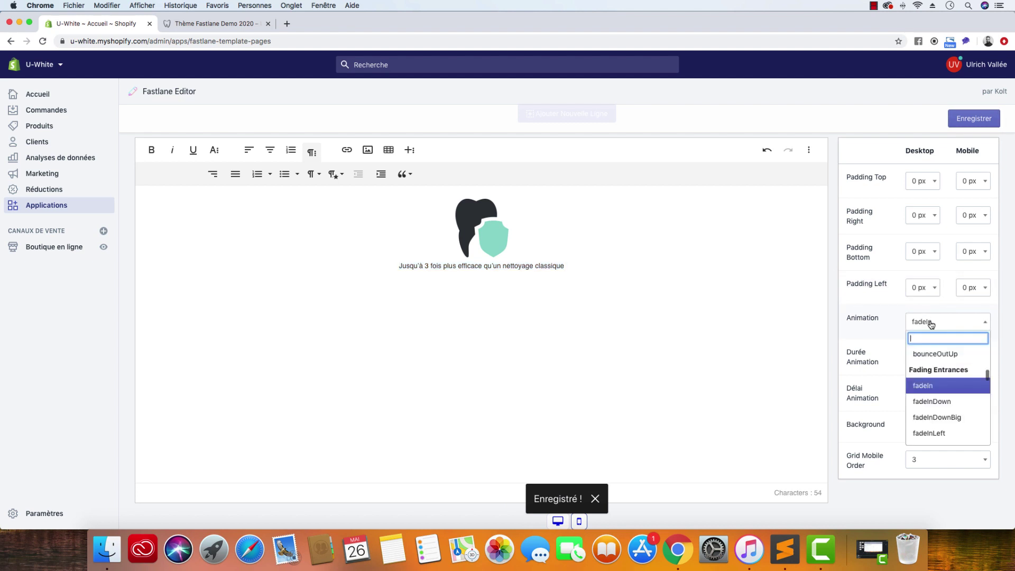
scroll(937, 393, "down", 3)
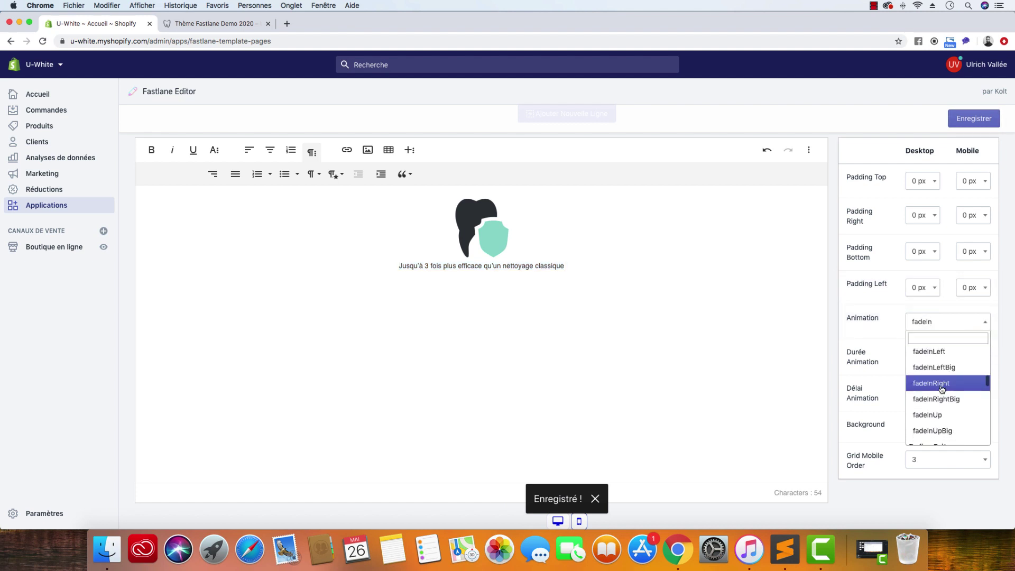
left_click(940, 386)
left_click(943, 399)
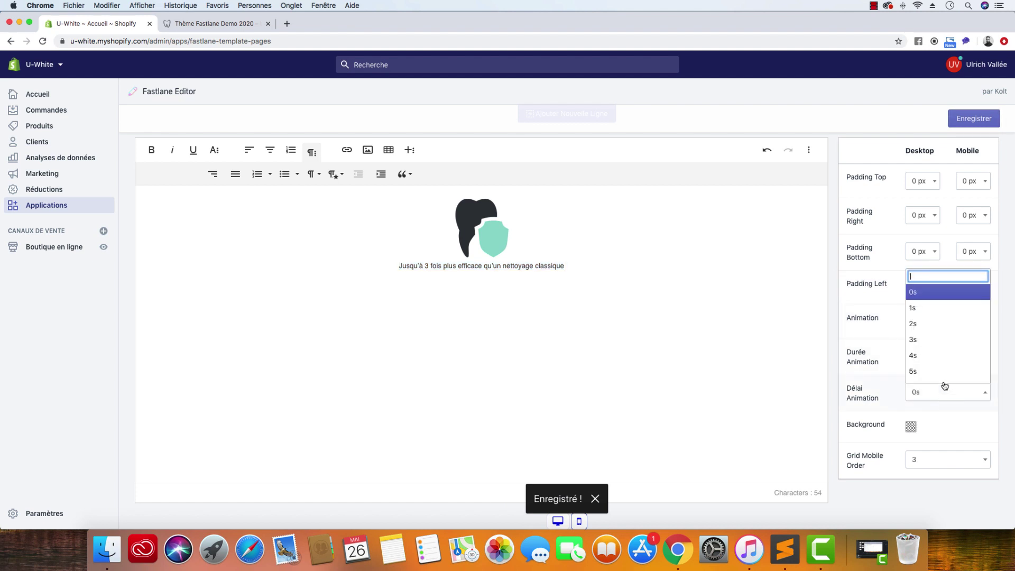
left_click(932, 322)
left_click(978, 120)
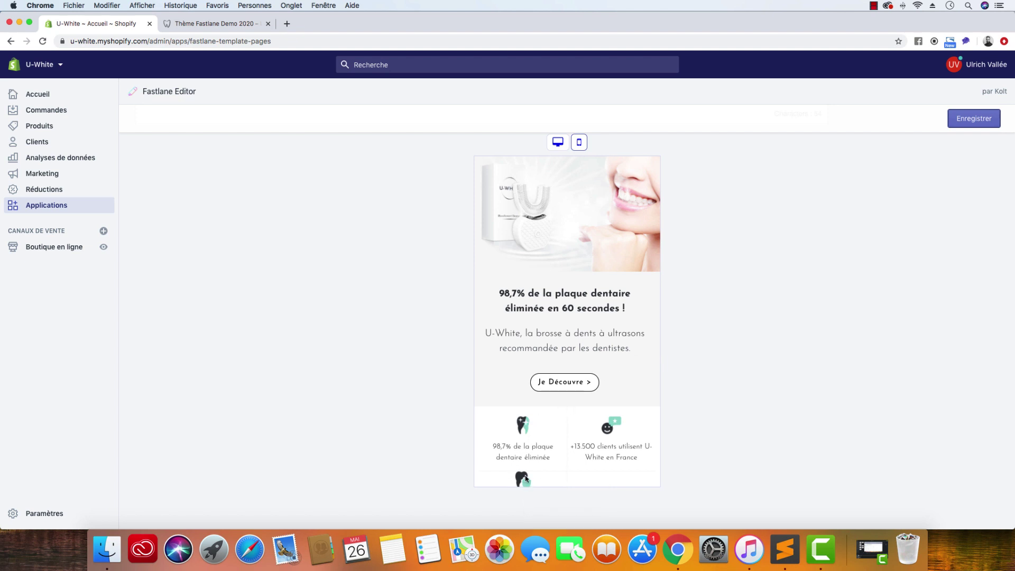
Inspect the first benefit column's animation attributes from the mobile preview in the developer tools, and close them.
scroll(525, 480, "down", 3)
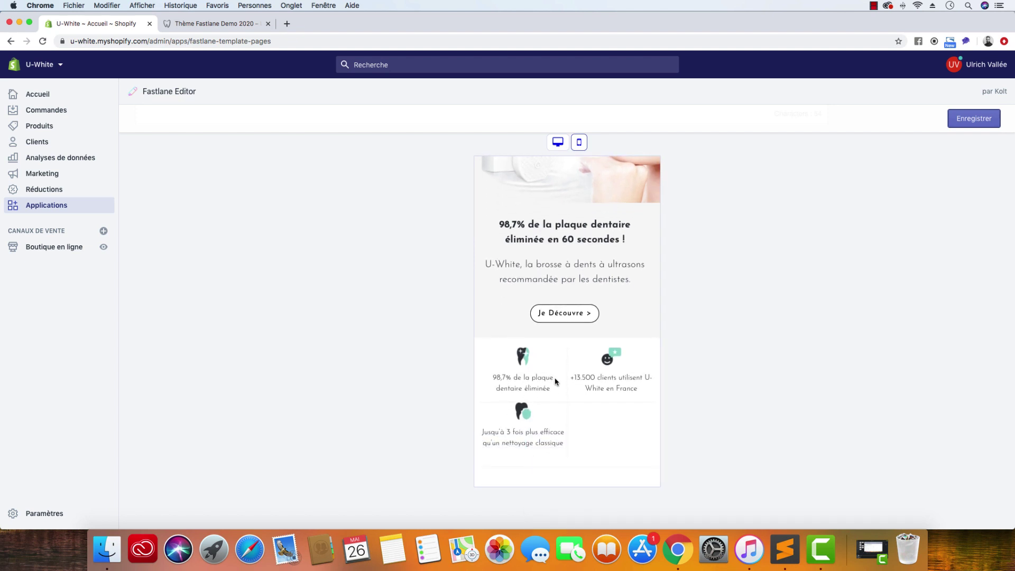
right_click(530, 366)
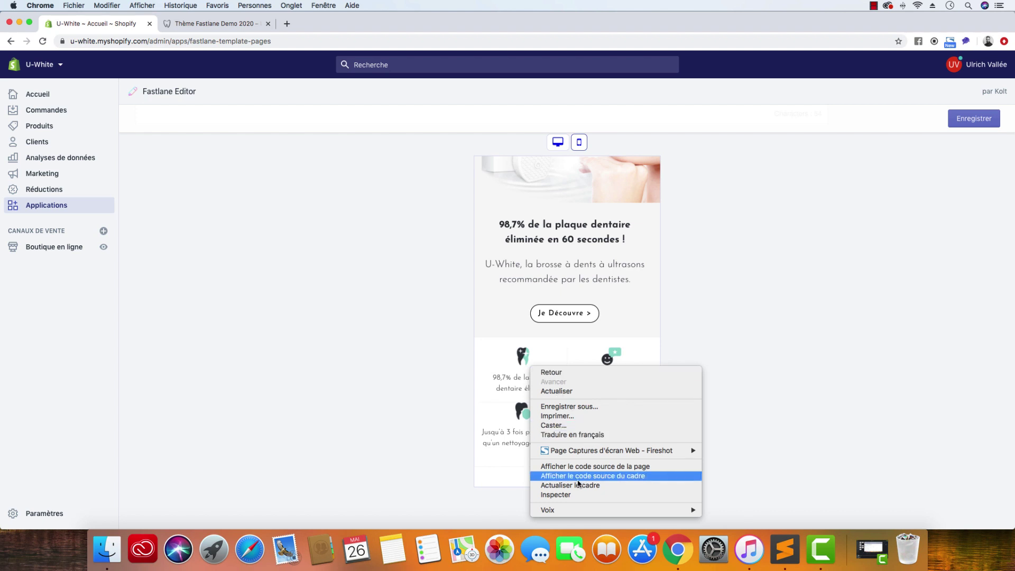
left_click(555, 494)
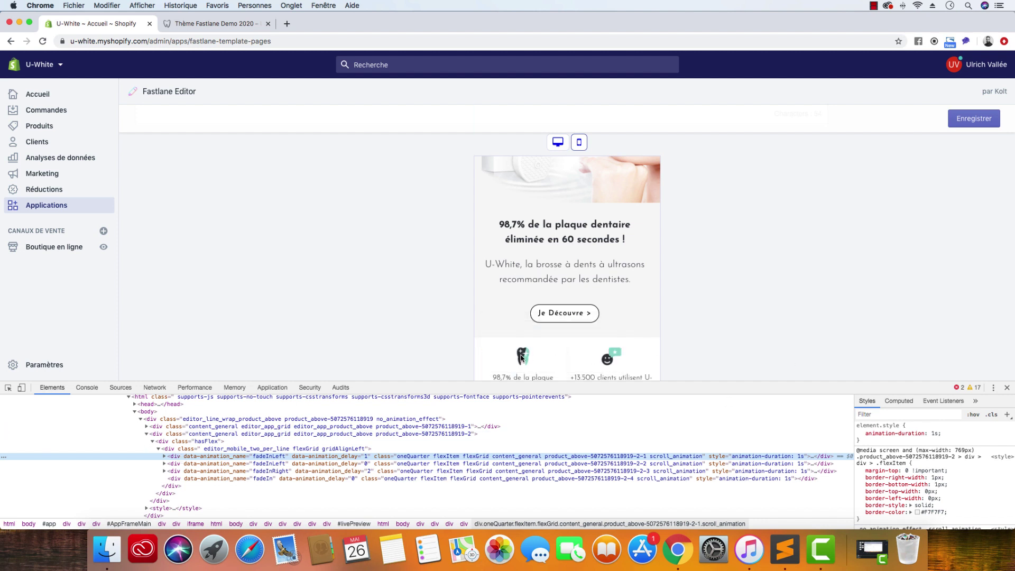
left_click(1007, 388)
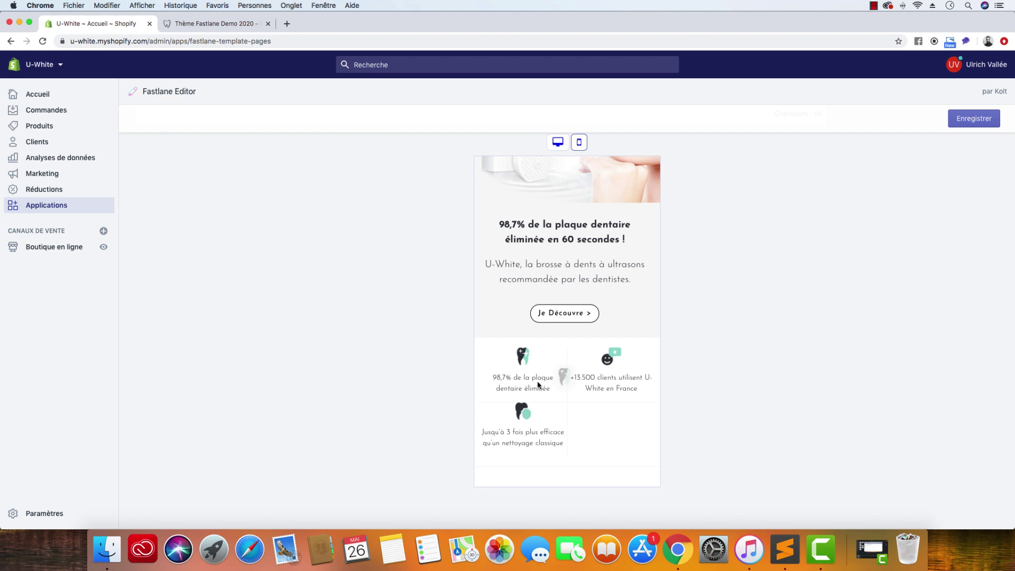
Review the benefit icons and captions in the mobile preview and close the third column's editor.
left_click(511, 405)
scroll(845, 412, "down", 5)
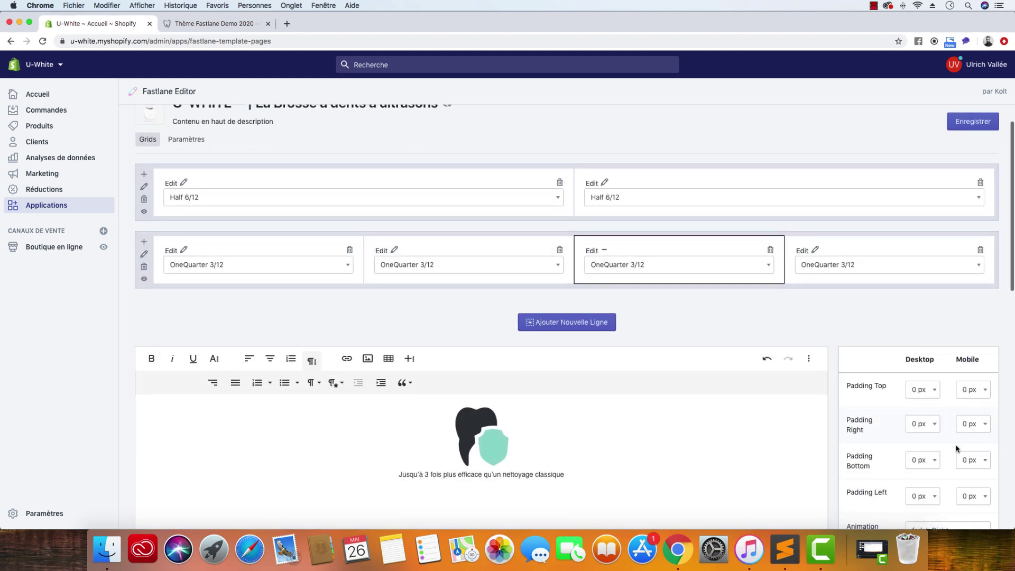
scroll(840, 423, "down", 8)
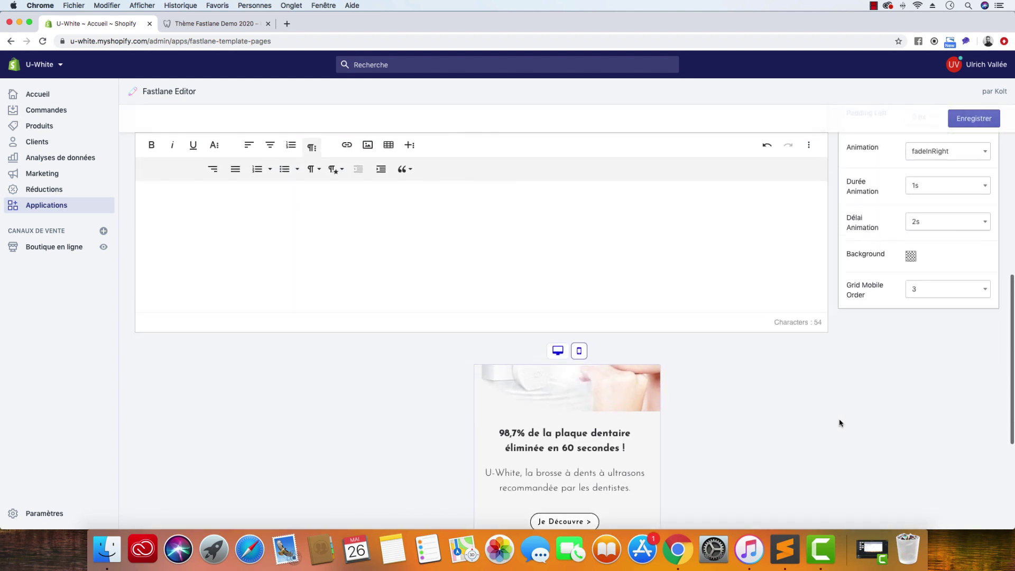
scroll(839, 422, "down", 2)
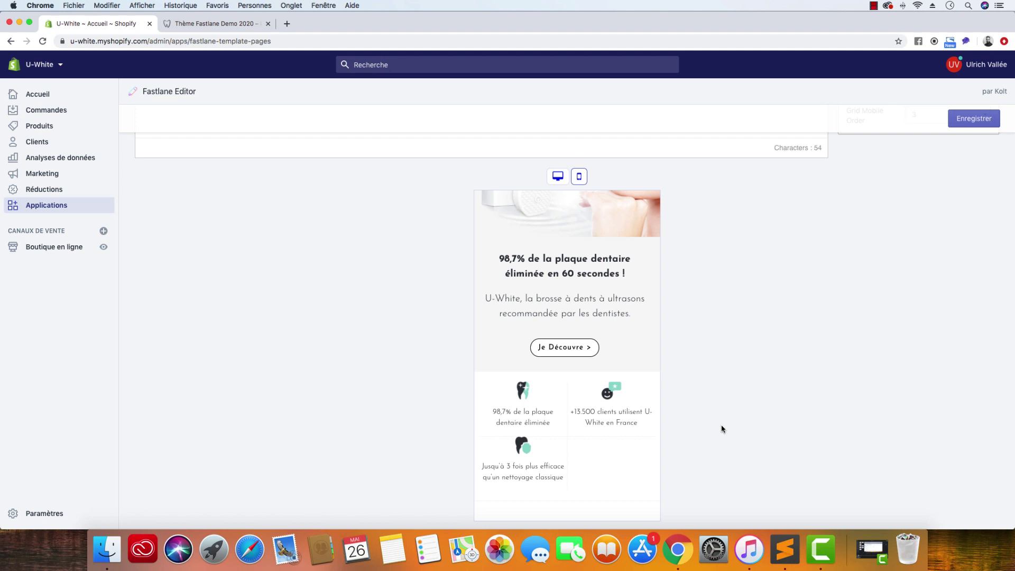
scroll(721, 427, "up", 10)
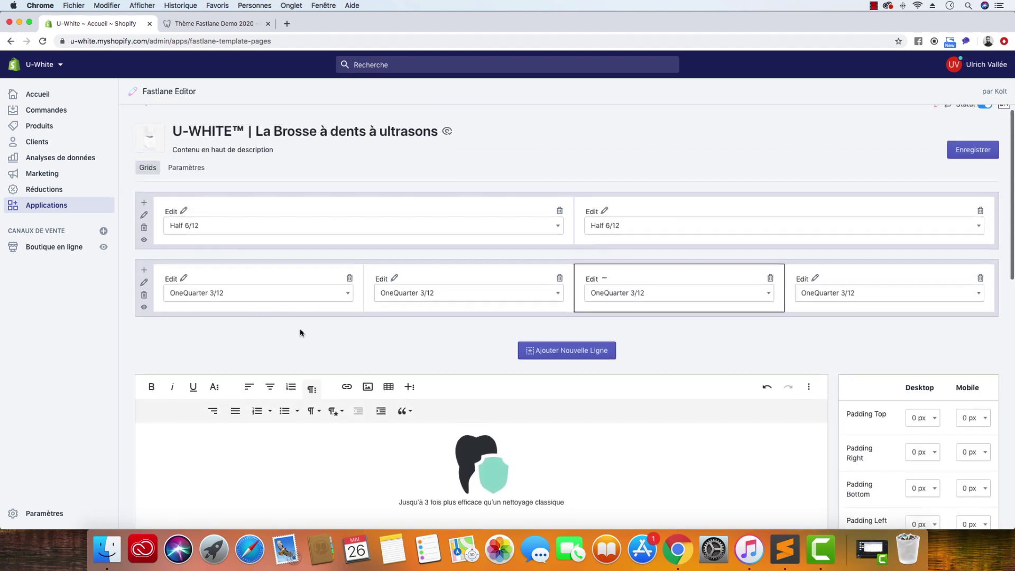
left_click(603, 291)
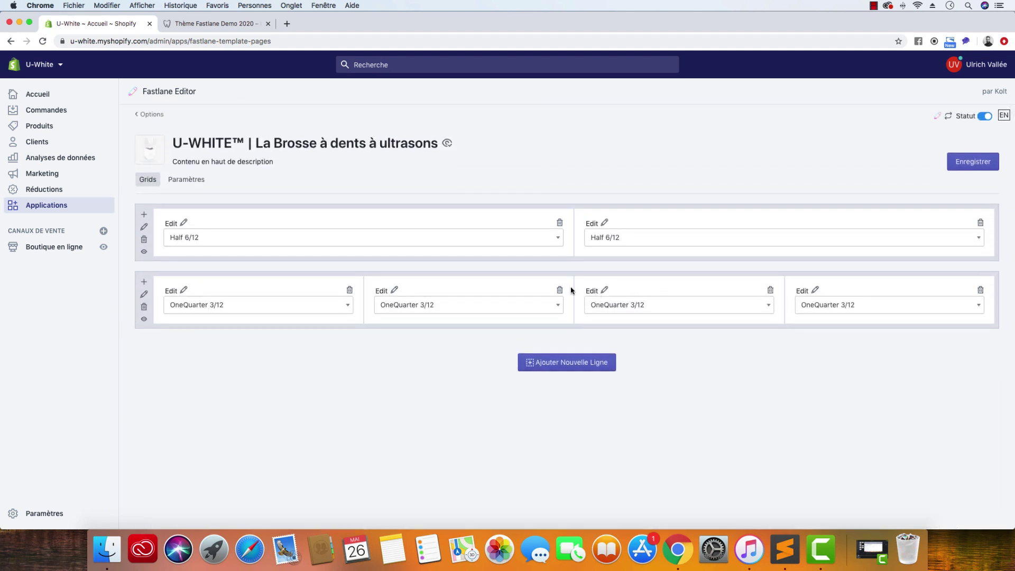
Open the four-column benefit row's settings and compare its spacing with the benefit row on the store's homepage.
left_click(146, 296)
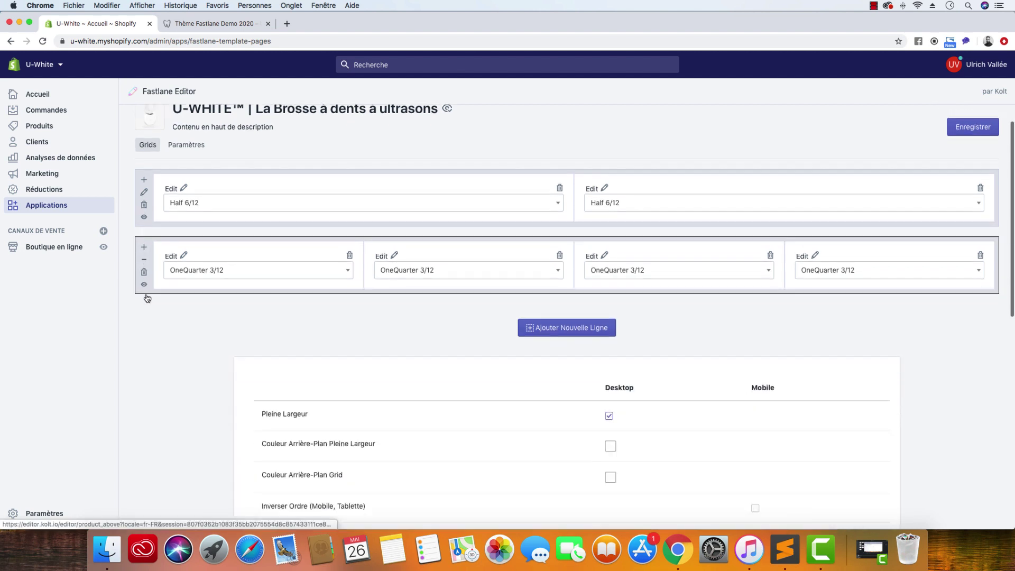
scroll(147, 299, "down", 5)
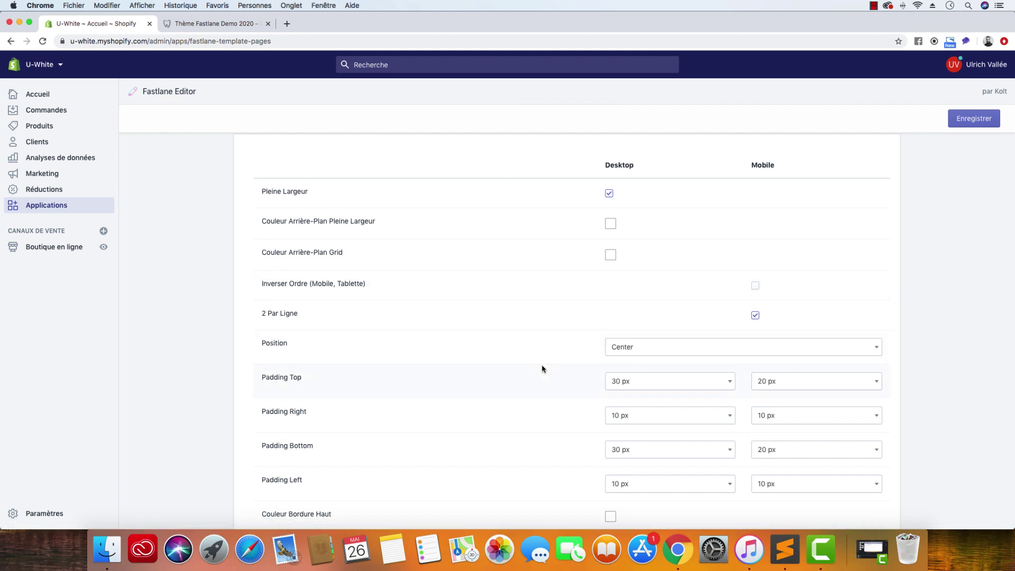
scroll(544, 369, "down", 3)
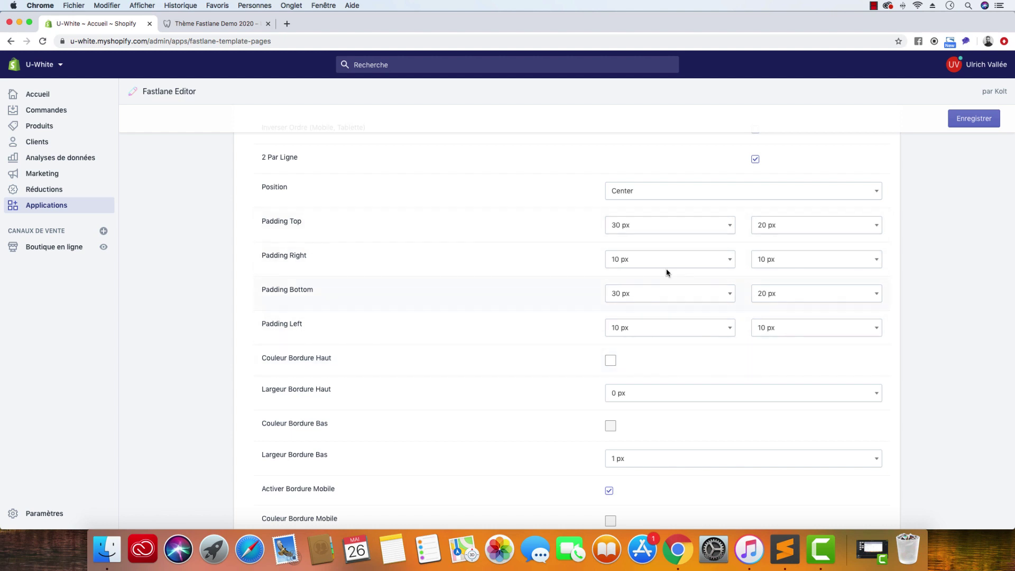
left_click(198, 24)
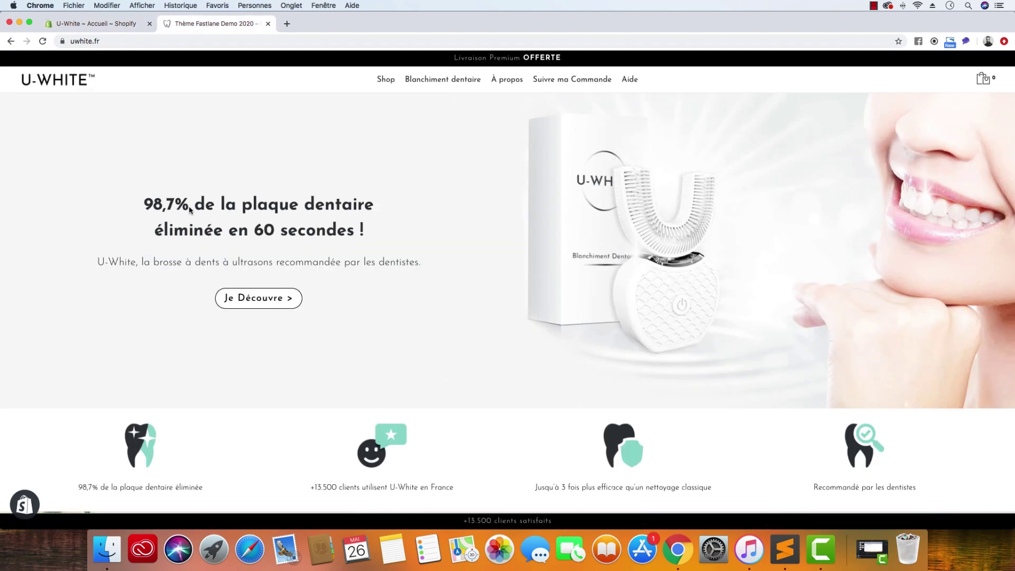
scroll(402, 382, "down", 5)
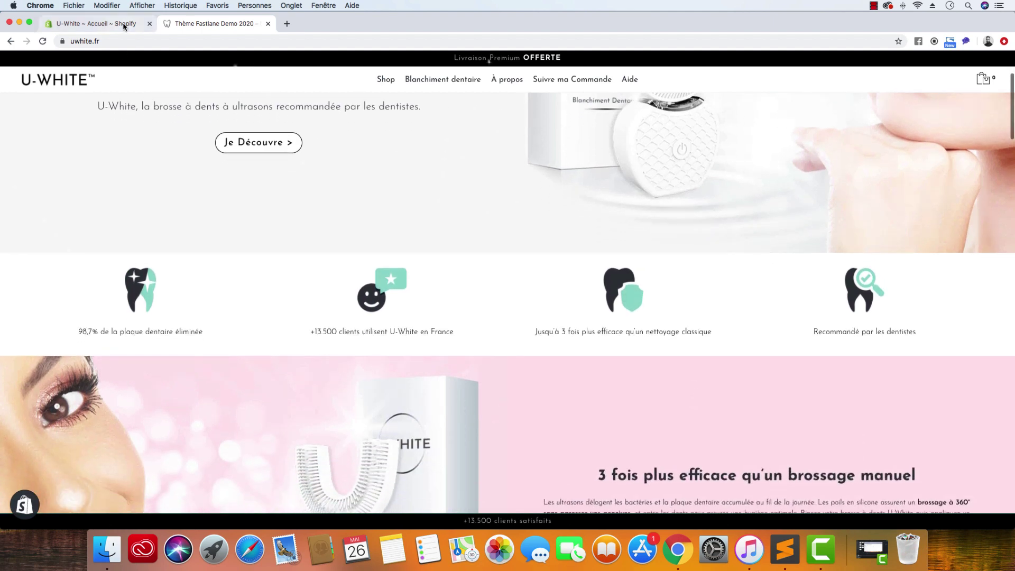
left_click(119, 23)
Set the benefit row's mobile top, right, bottom and left padding to 0 px and save the page.
left_click(806, 231)
scroll(819, 287, "up", 5)
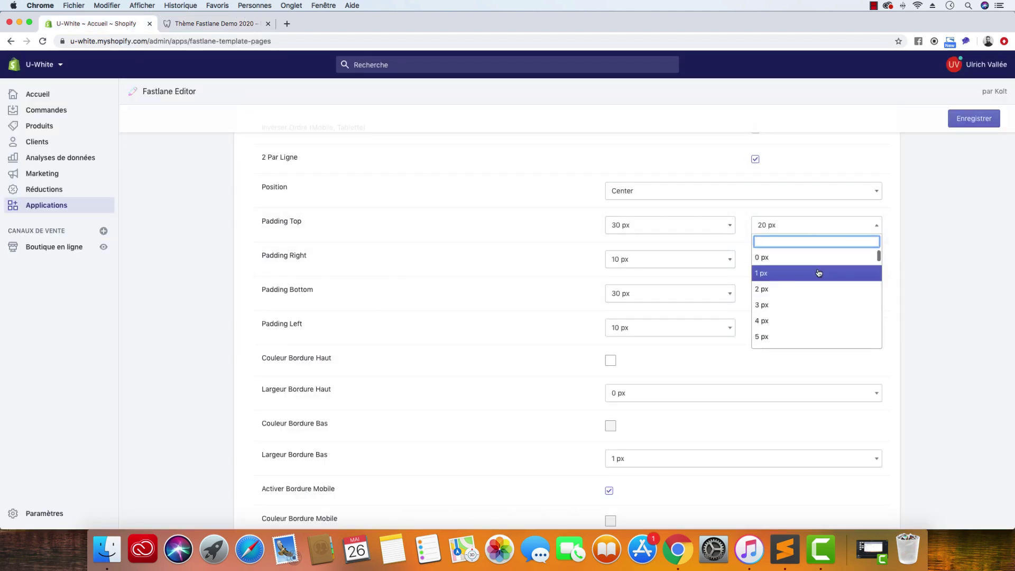
left_click(823, 263)
left_click(811, 260)
scroll(802, 304, "up", 3)
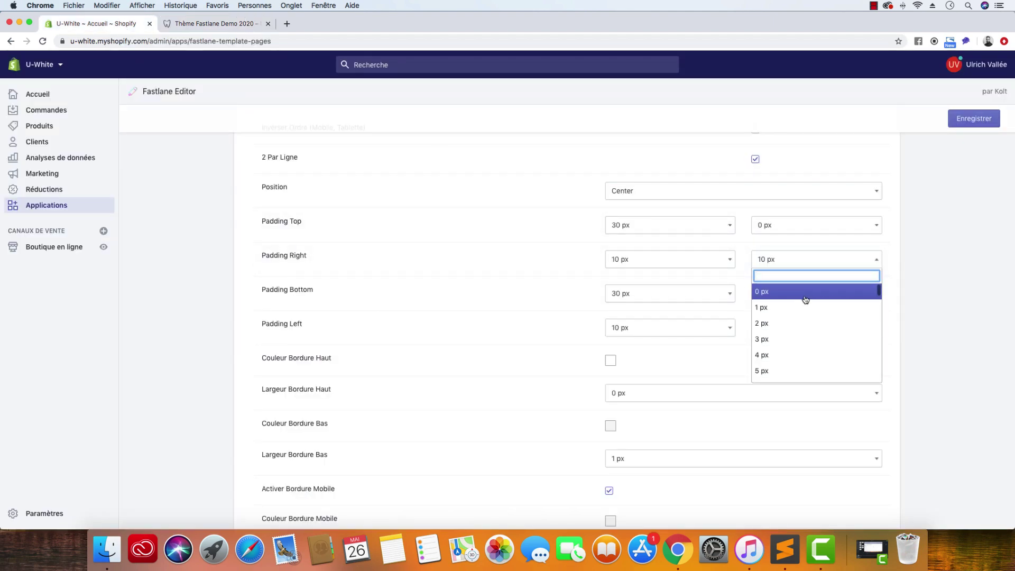
left_click(803, 291)
left_click(803, 302)
scroll(801, 349, "up", 4)
left_click(803, 327)
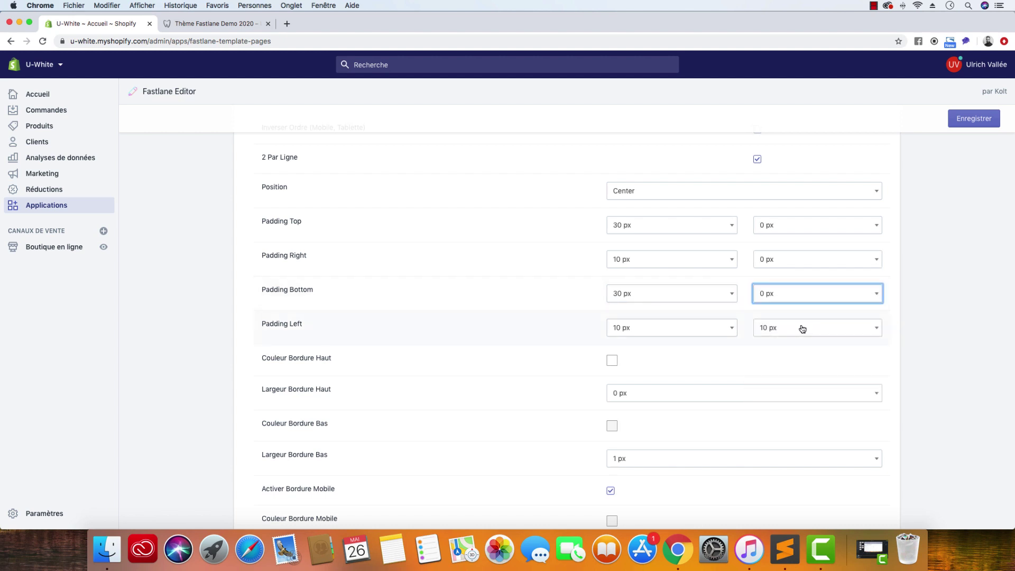
left_click(800, 328)
left_click(792, 360)
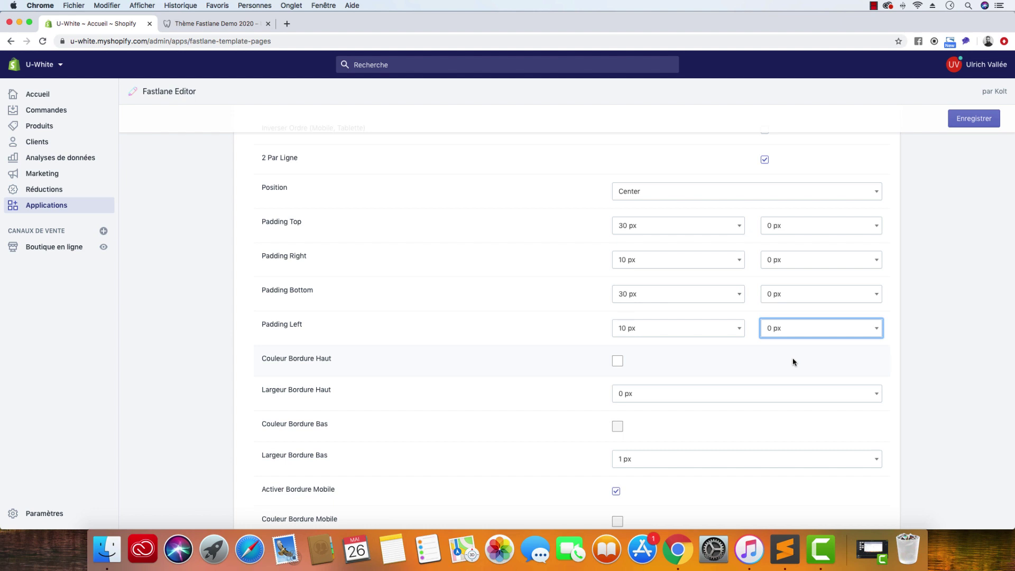
left_click(978, 116)
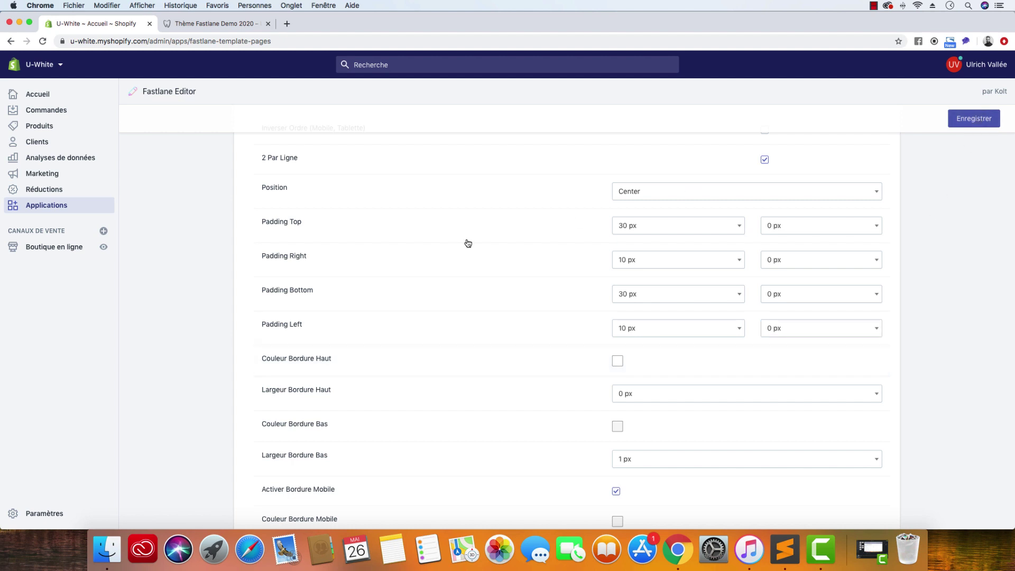
Open the third benefit column, check the row's spacing in the mobile preview, and close the column's editor.
scroll(179, 264, "up", 3)
scroll(180, 266, "up", 5)
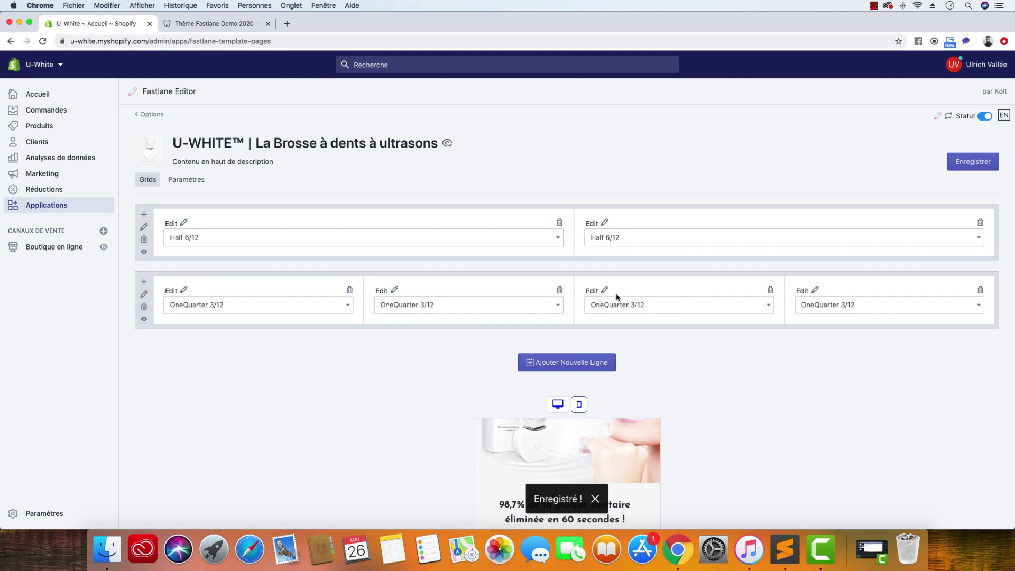
left_click(607, 292)
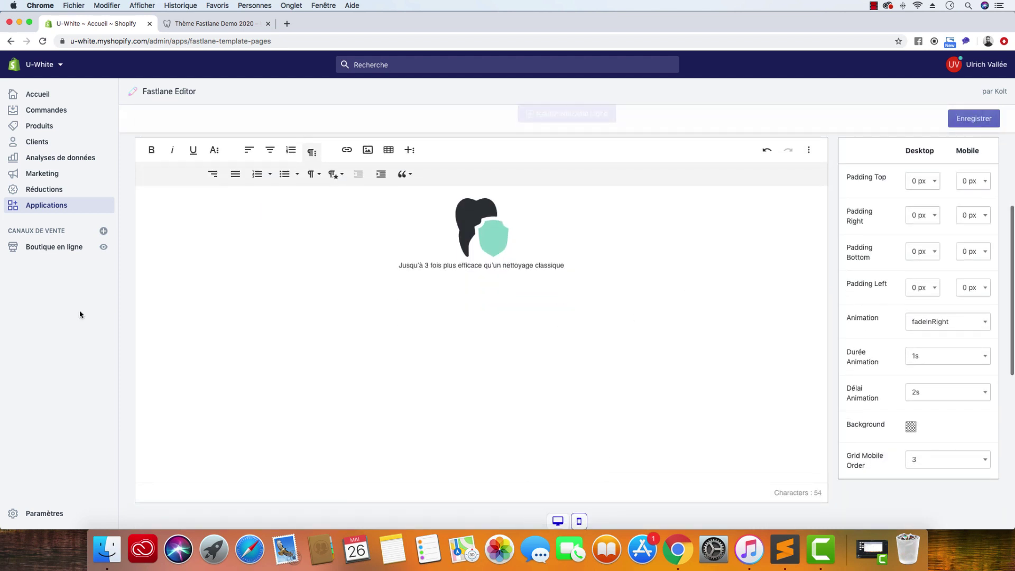
scroll(126, 298, "down", 10)
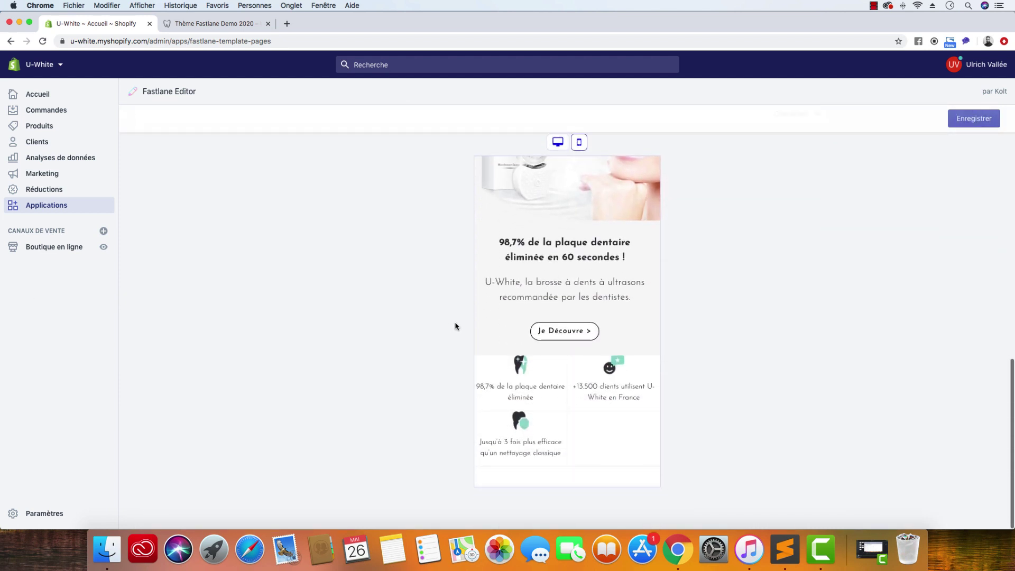
scroll(823, 334, "up", 10)
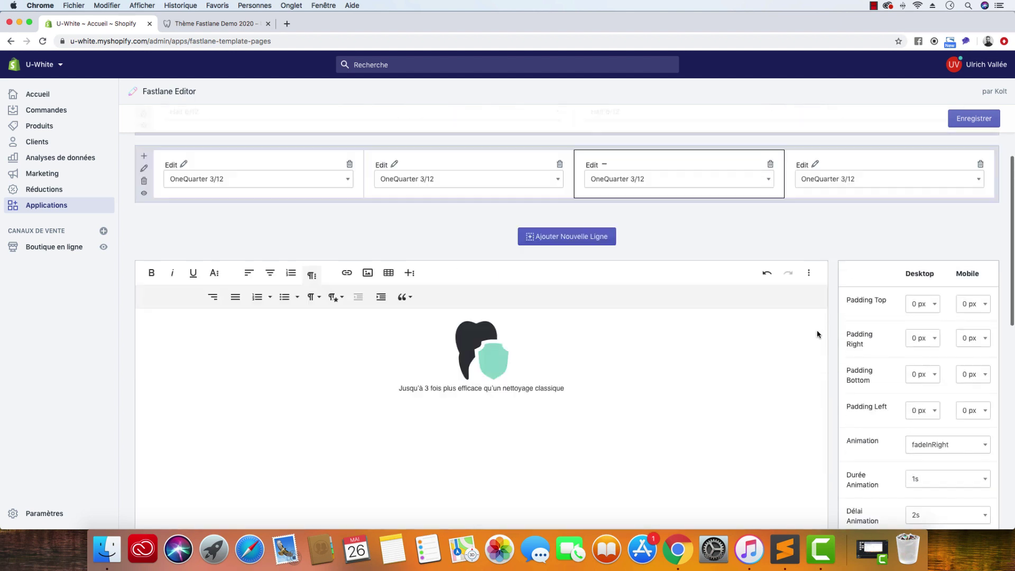
left_click(603, 290)
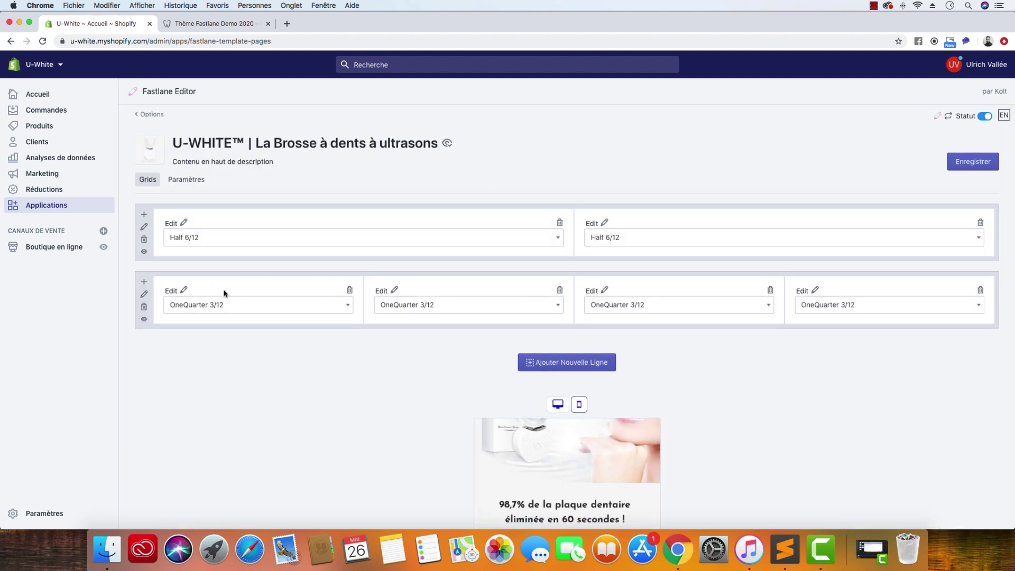
Open the first benefit column and set its mobile top padding to 5 px and right padding to 15 px.
left_click(183, 291)
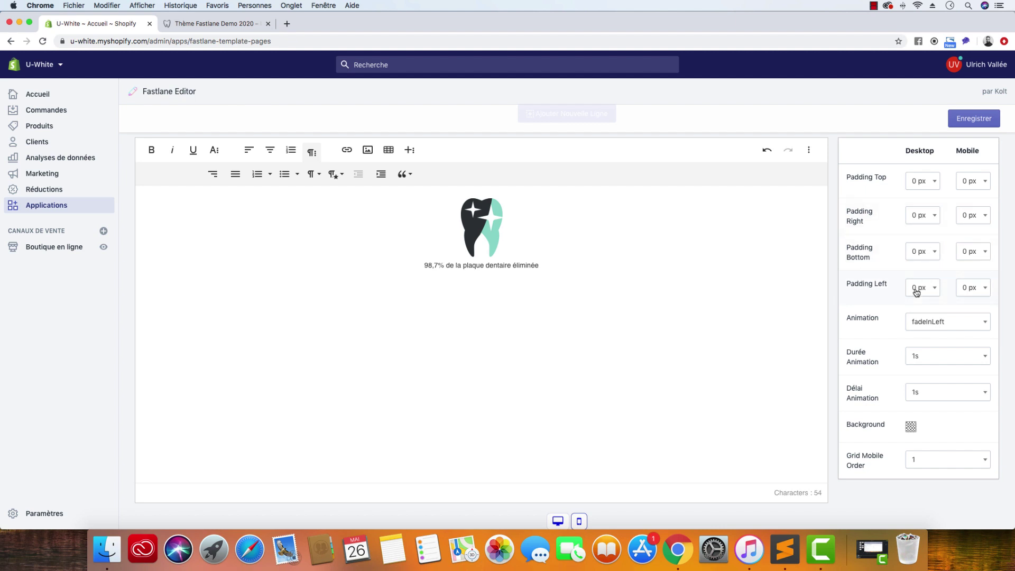
left_click_drag(905, 151, 935, 149)
left_click(973, 154)
left_click(987, 186)
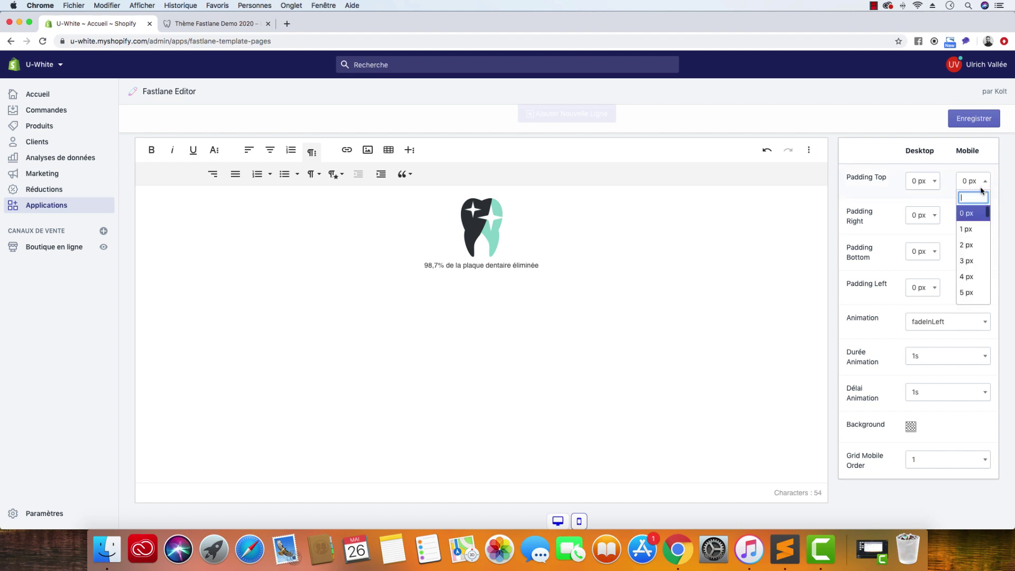
left_click(967, 292)
left_click(966, 216)
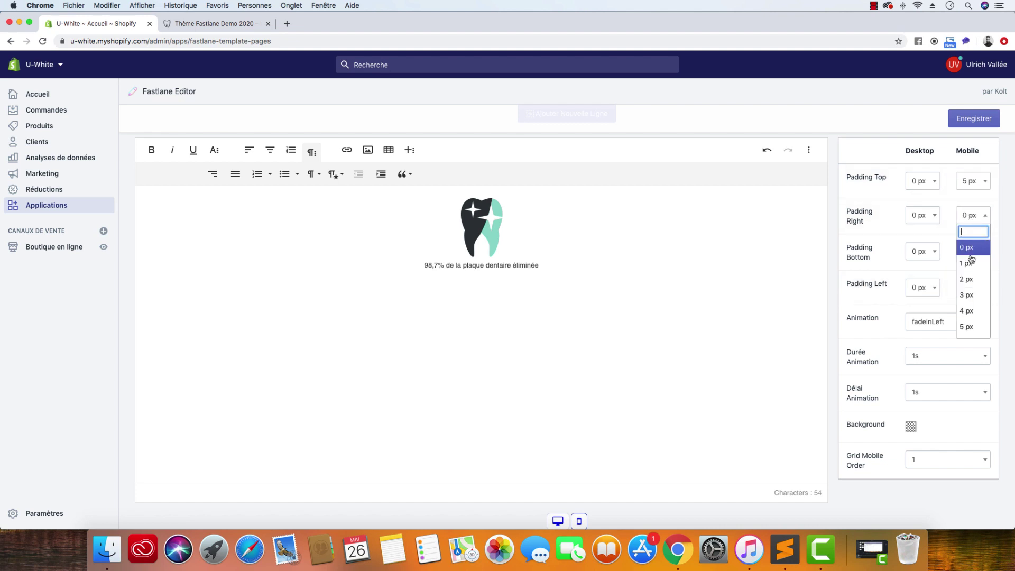
scroll(969, 275, "down", 3)
scroll(972, 297, "down", 2)
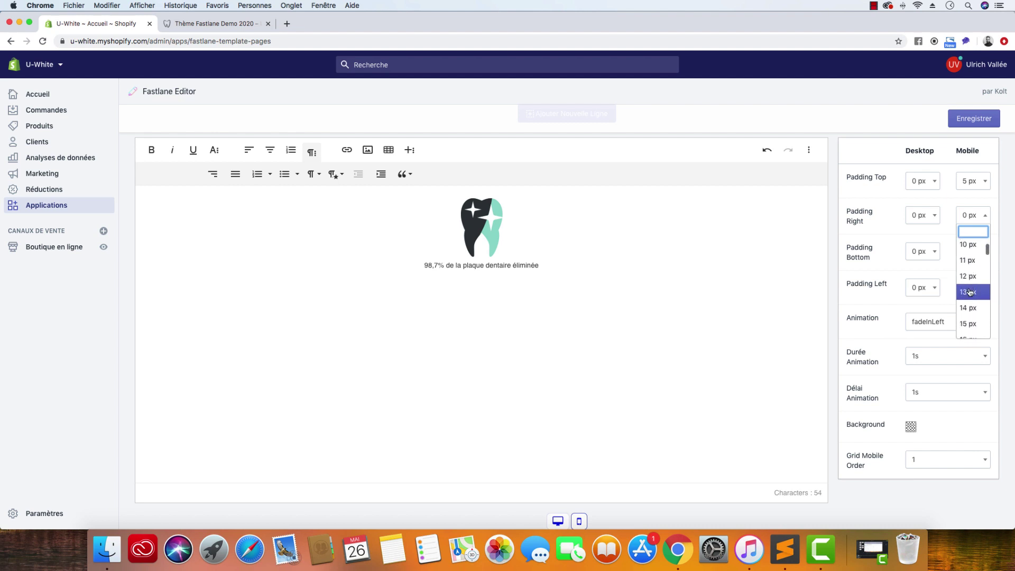
left_click(970, 323)
Set the first column's mobile bottom padding to 5 px and left padding to 15 px.
left_click(972, 253)
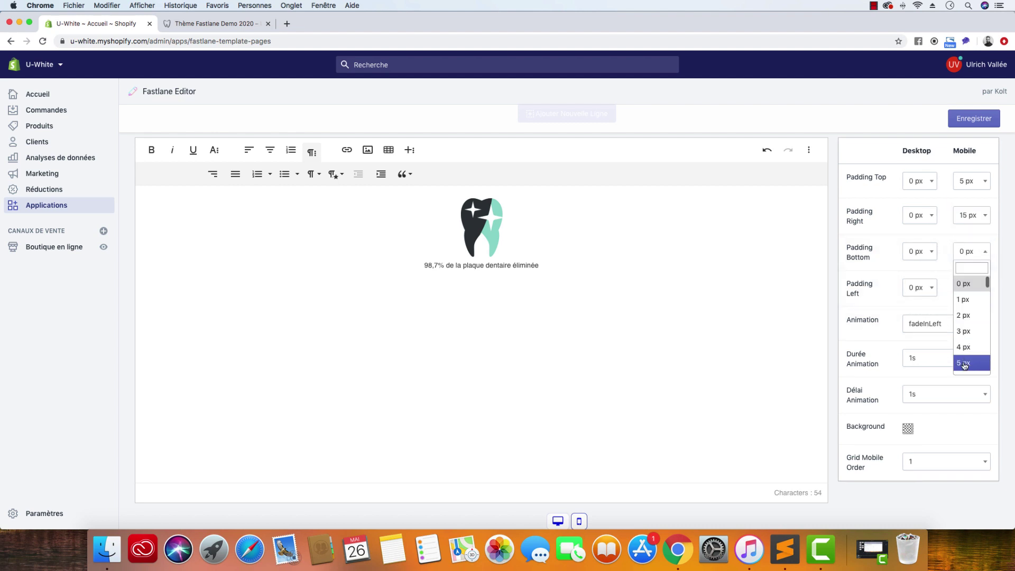
left_click(963, 363)
left_click(968, 290)
scroll(971, 375, "down", 4)
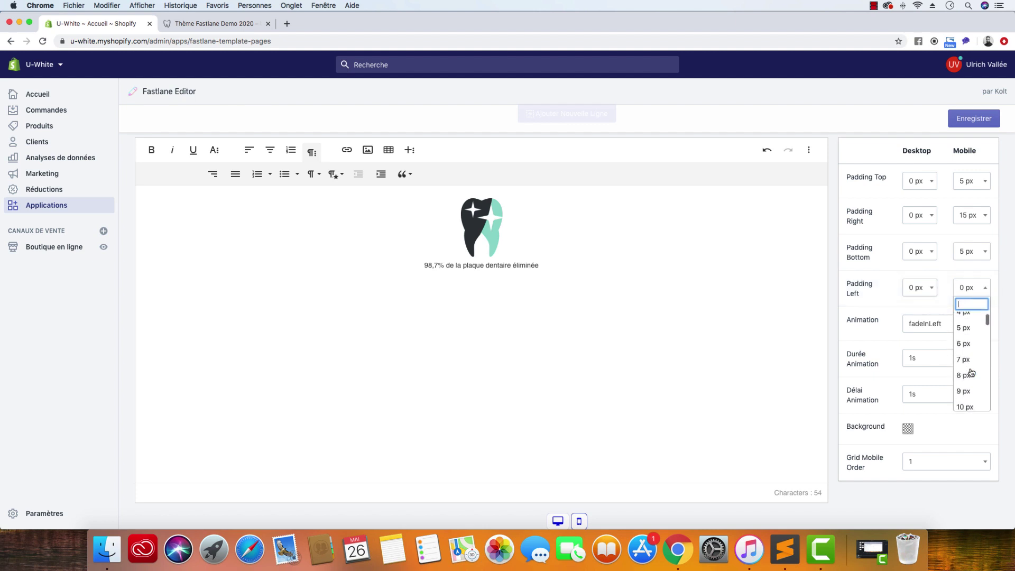
scroll(967, 396, "down", 2)
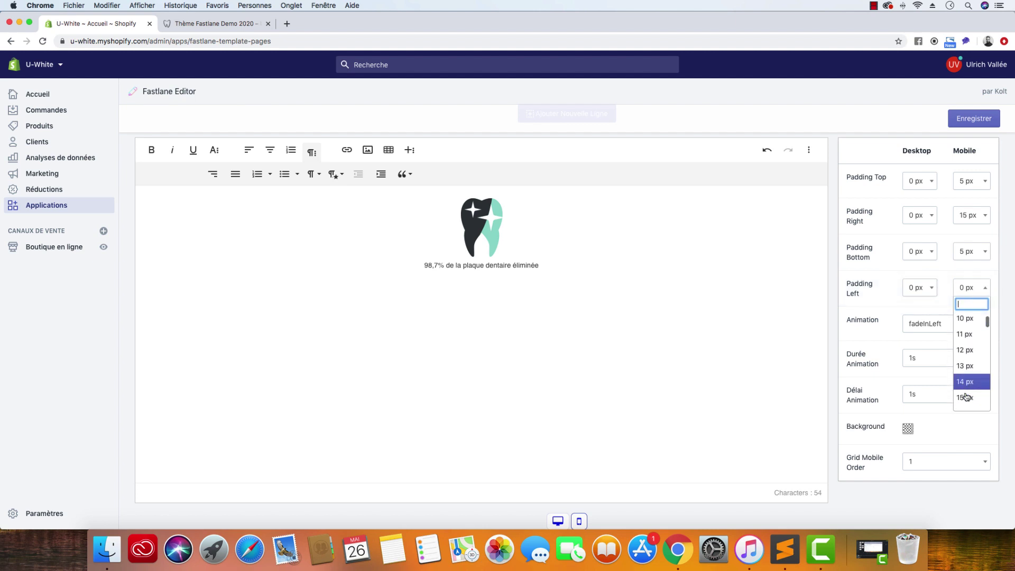
left_click(967, 397)
Check the first column's icon and caption spacing in the mobile preview.
scroll(838, 300, "down", 1)
scroll(838, 300, "down", 10)
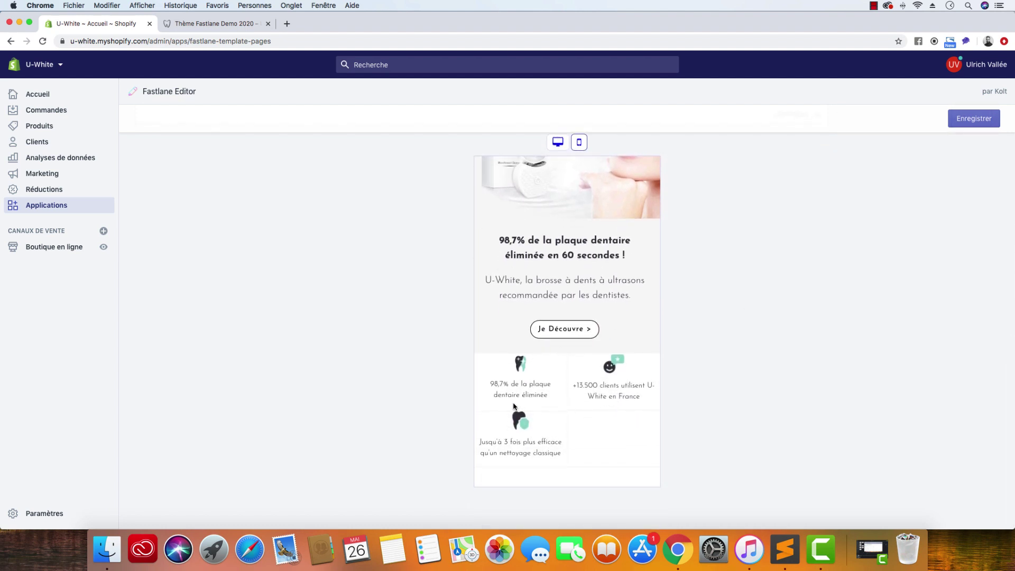
left_click_drag(554, 396, 489, 382)
right_click(522, 388)
left_click(770, 373)
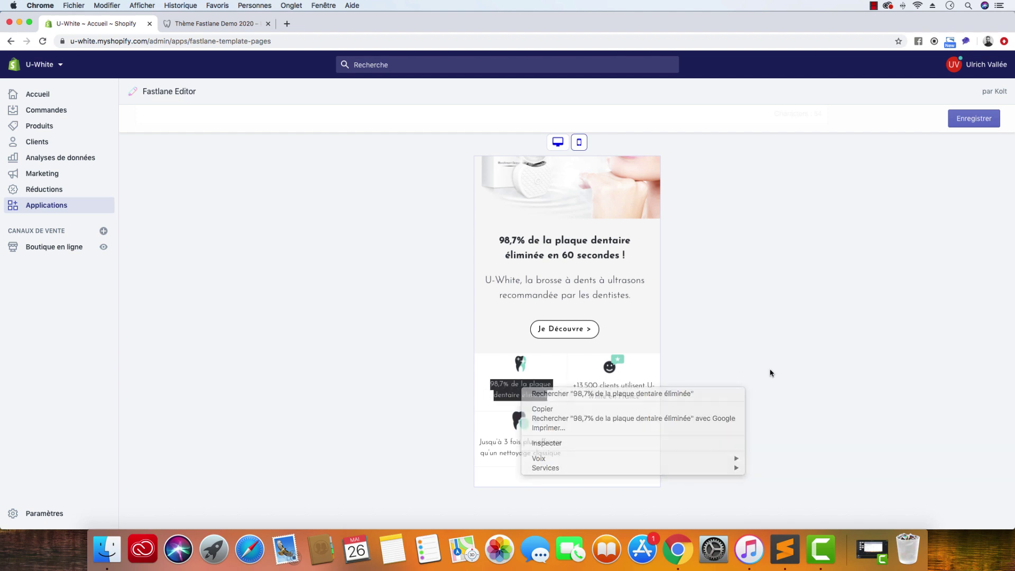
scroll(845, 338, "up", 5)
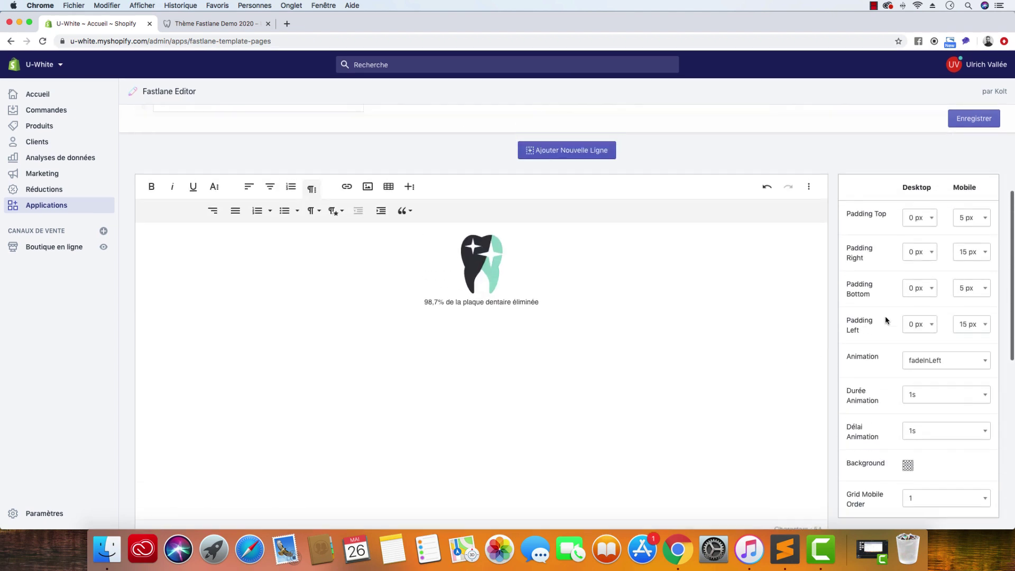
Set the first column's mobile bottom padding to 0 px and top padding to 15 px, check the preview, and save the page.
left_click(974, 297)
left_click(971, 331)
left_click(974, 227)
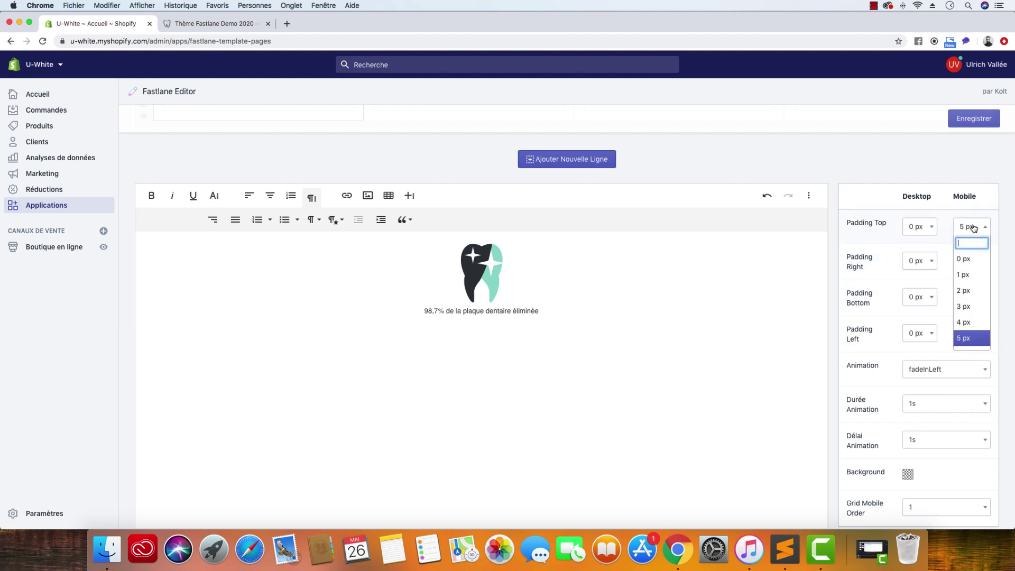
scroll(971, 317, "down", 3)
scroll(971, 320, "down", 1)
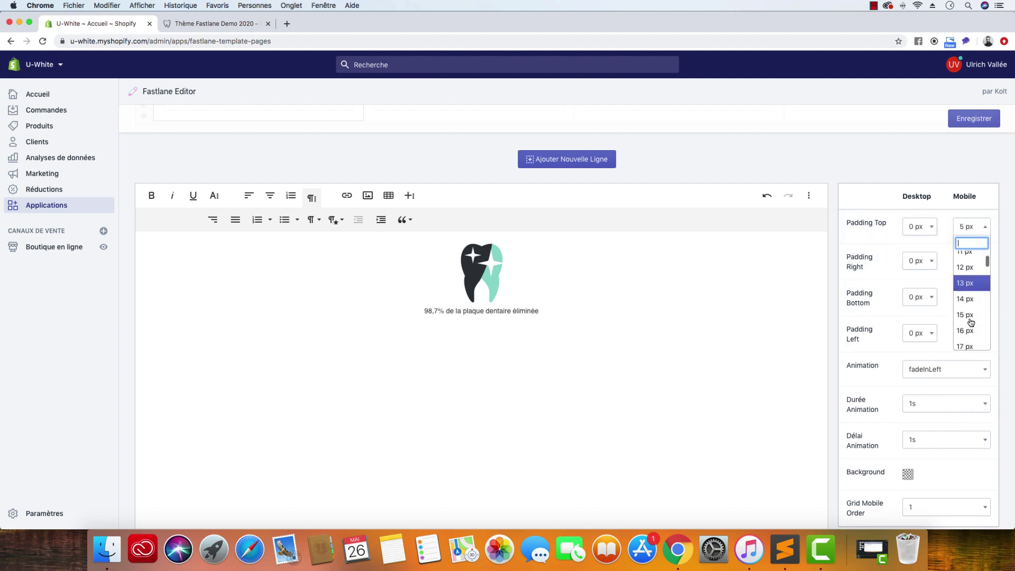
left_click(971, 316)
scroll(837, 349, "down", 7)
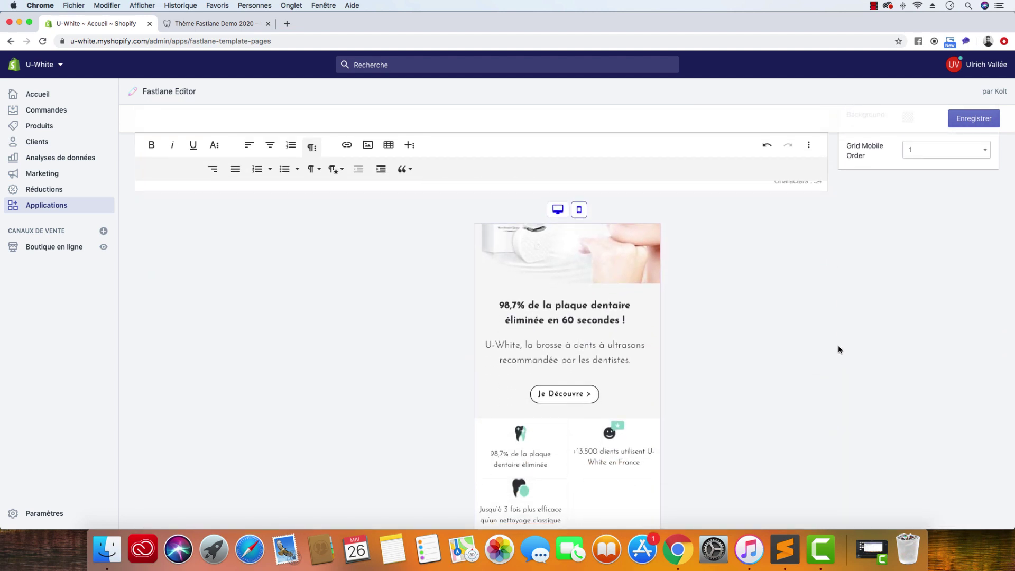
scroll(838, 350, "up", 6)
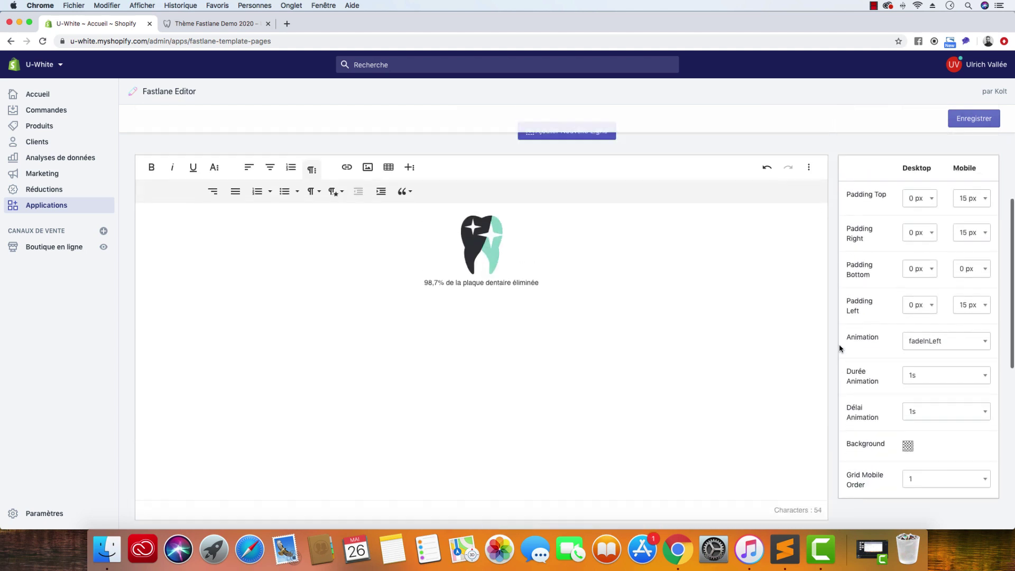
scroll(839, 344, "up", 2)
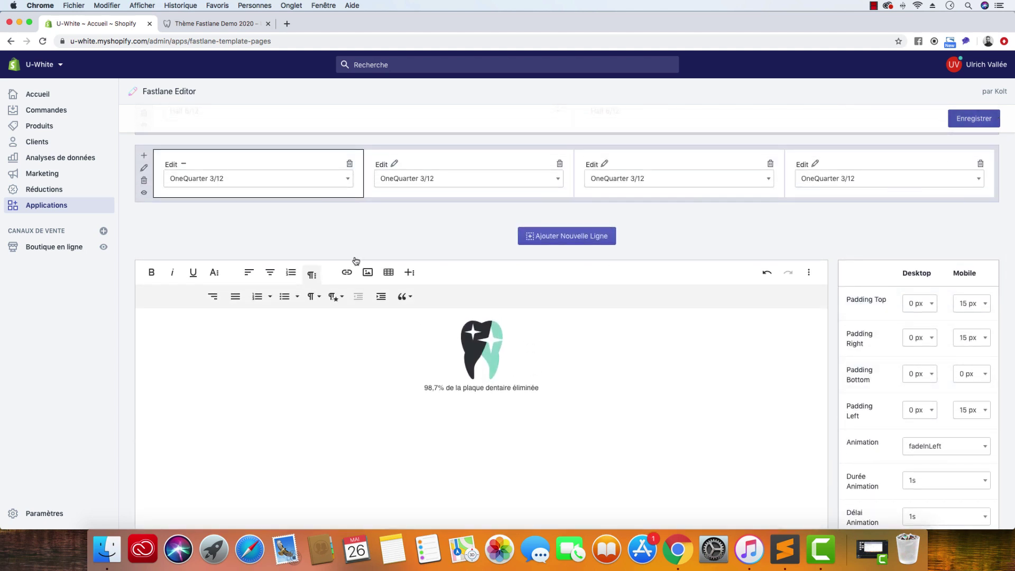
Open the second benefit column and set its mobile top and right padding to 15 px.
left_click(393, 165)
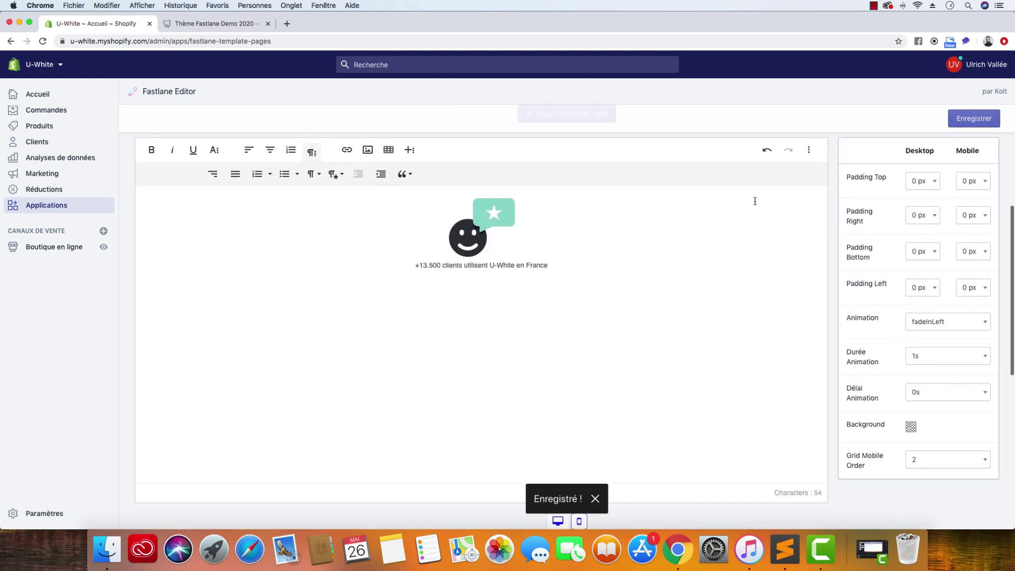
left_click(980, 185)
scroll(979, 245, "down", 3)
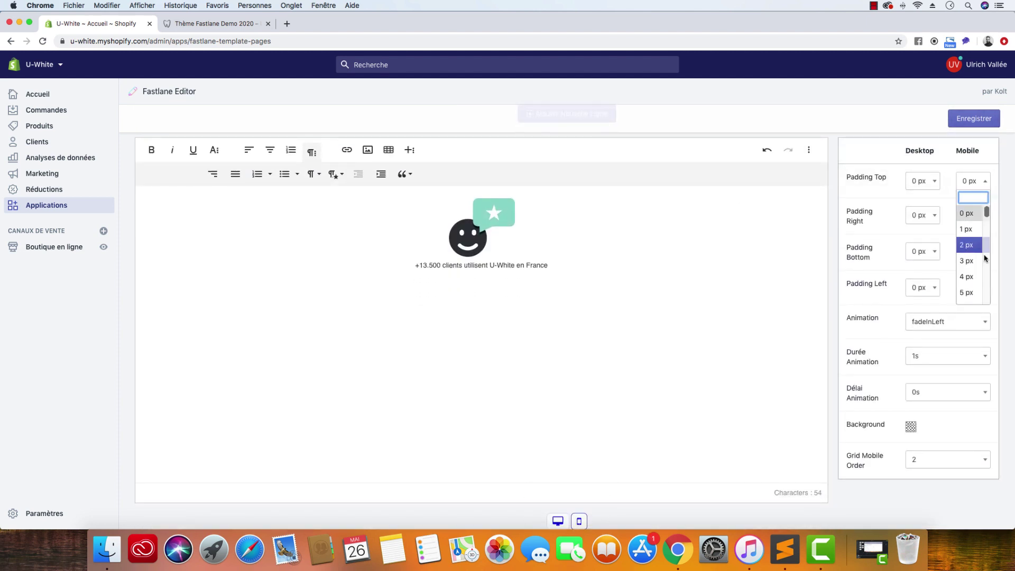
type("15")
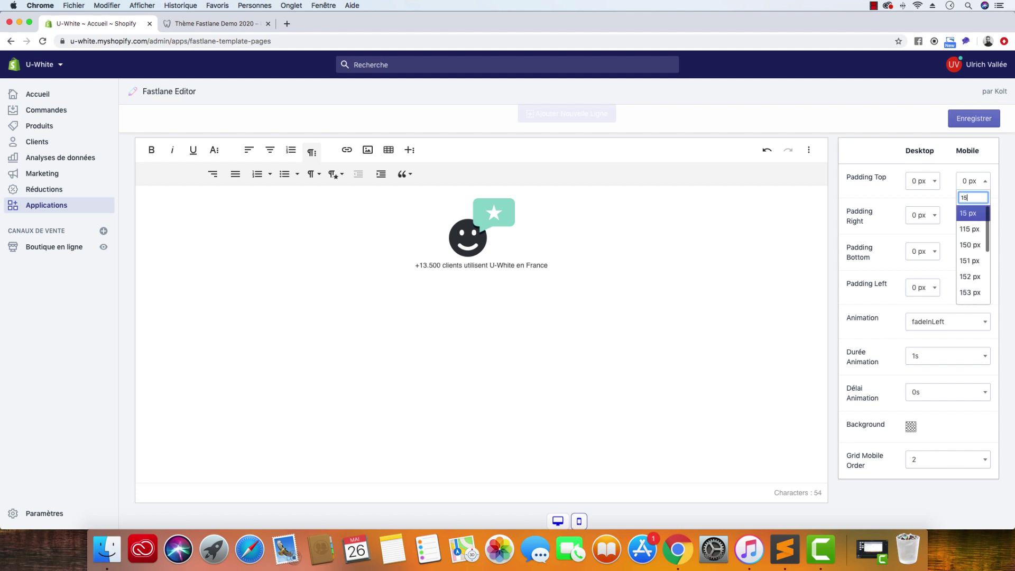
left_click(978, 217)
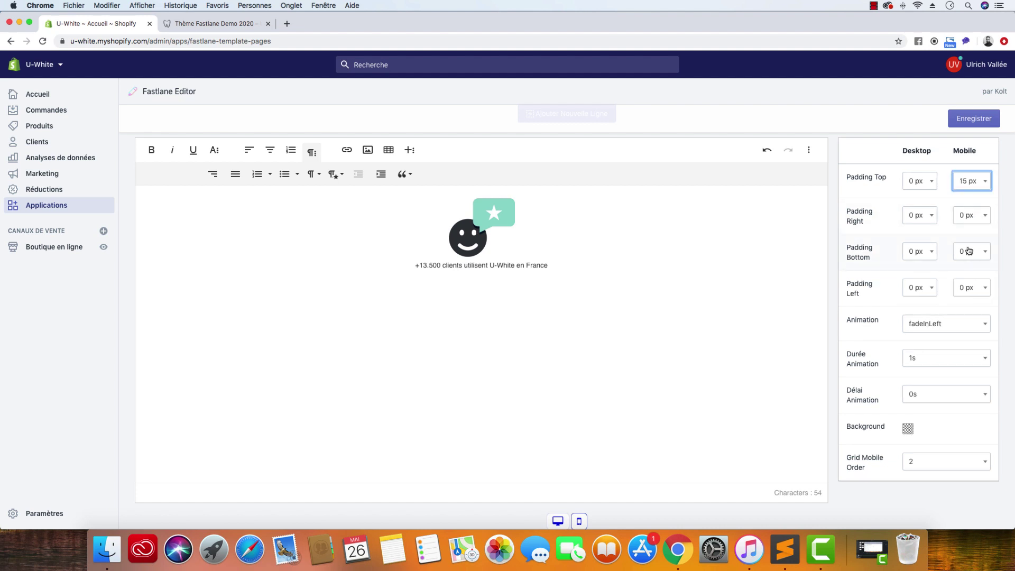
left_click(962, 216)
type("15")
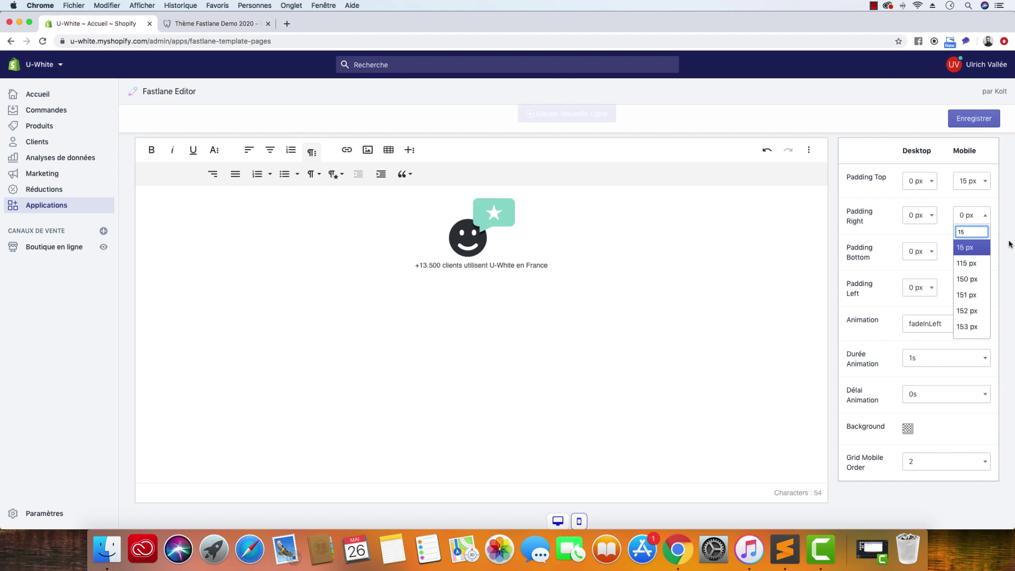
left_click(981, 252)
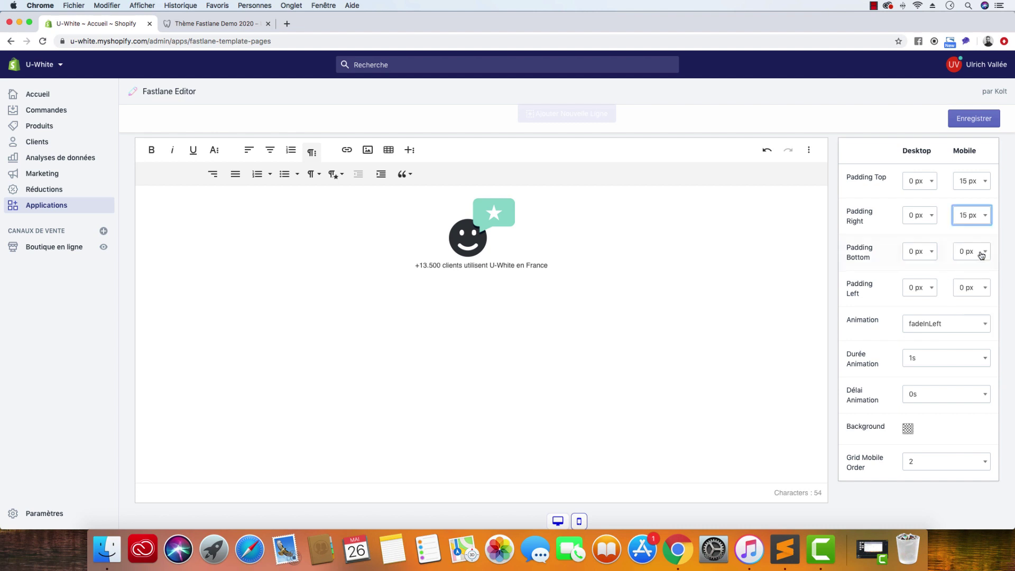
Set the second column's mobile left padding to 15 px and save the page.
left_click(967, 289)
type("1")
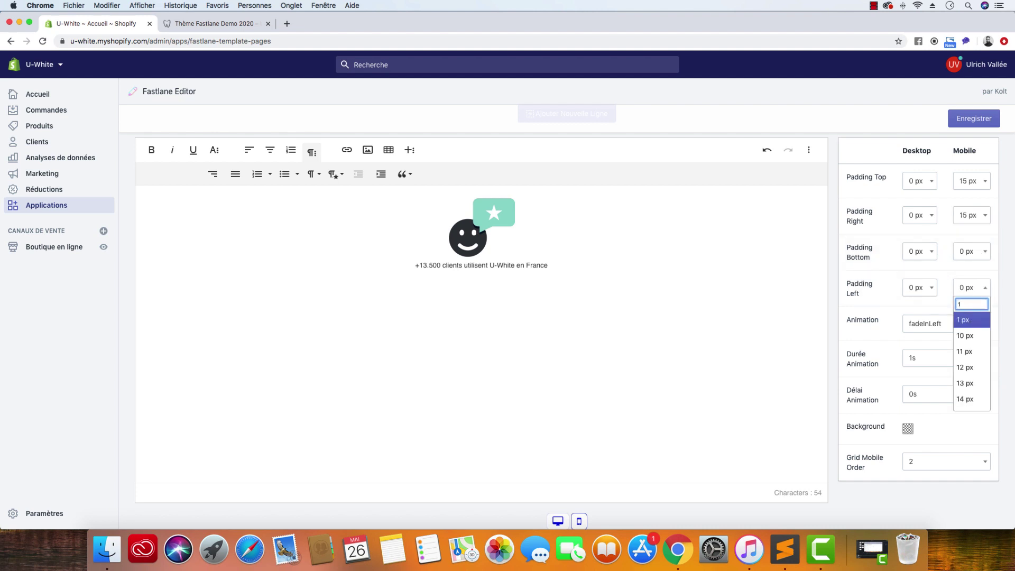
type("5")
left_click(979, 323)
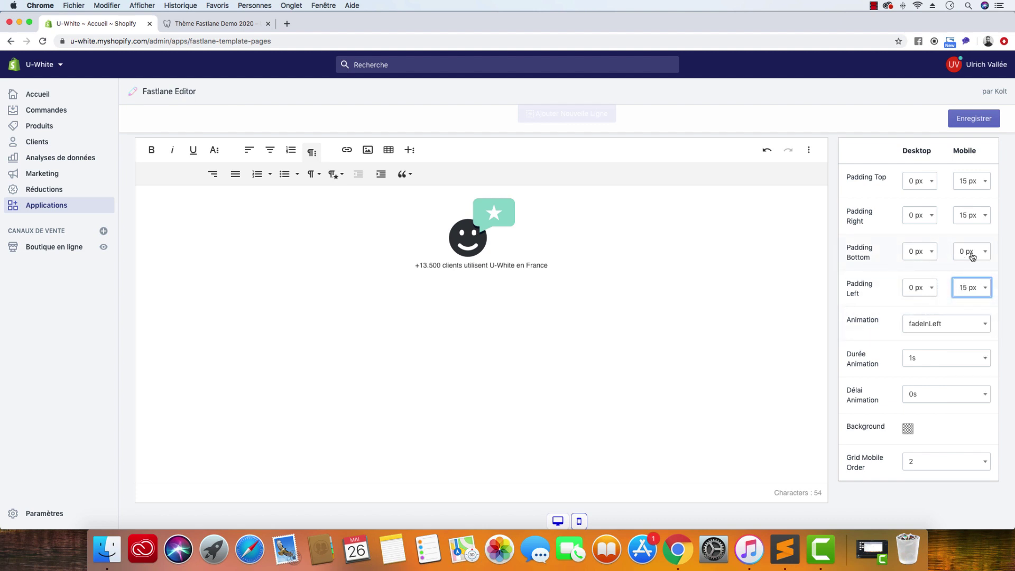
left_click(970, 122)
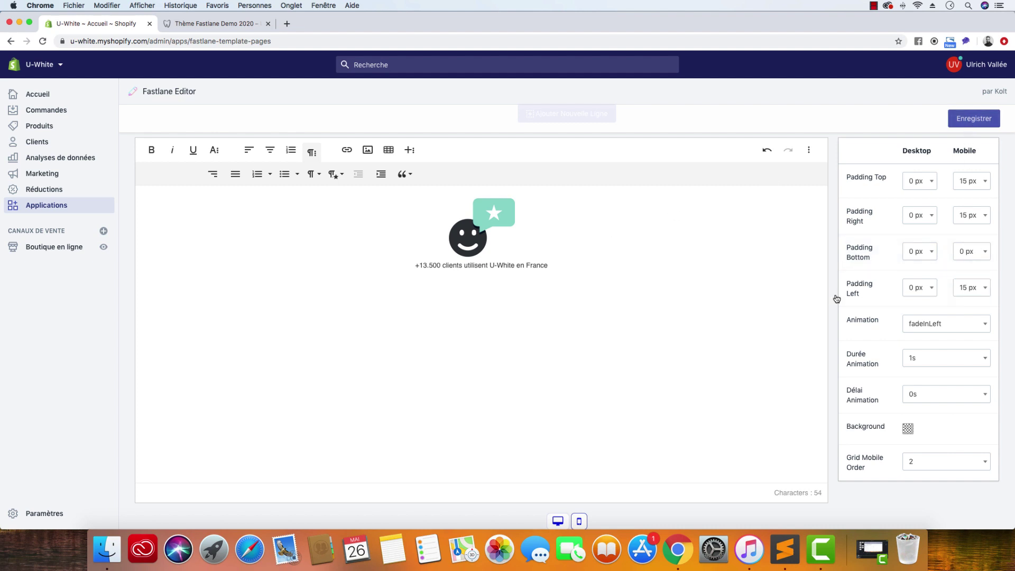
Open the third benefit column and set its mobile top and right padding to 15 px.
scroll(925, 286, "down", 5)
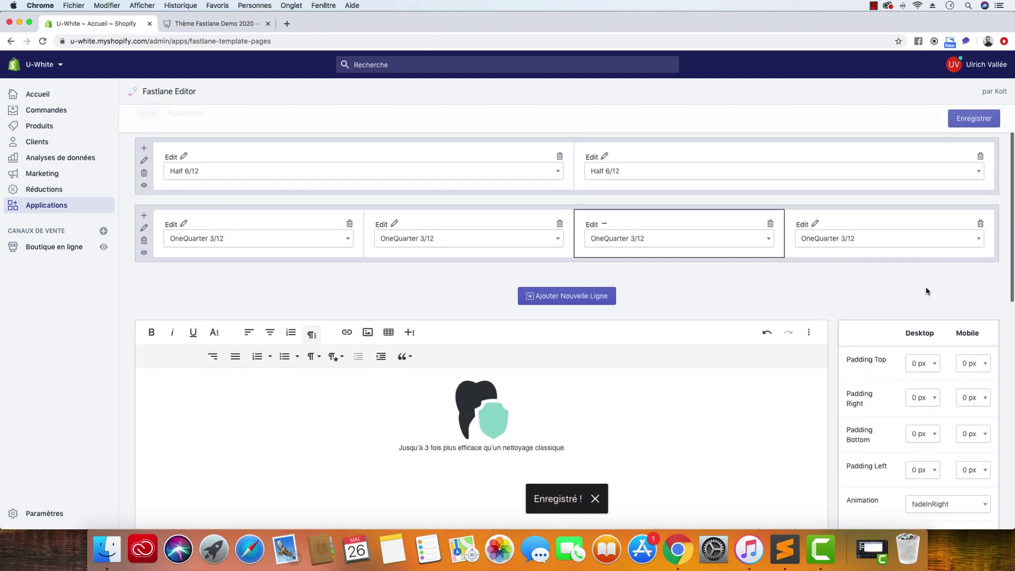
left_click(969, 188)
type("15")
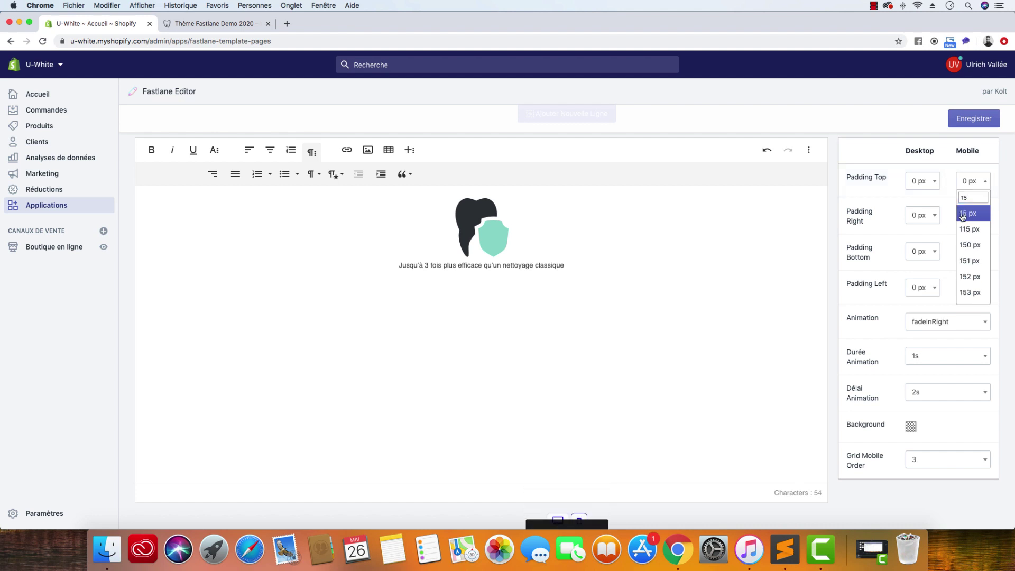
left_click(968, 213)
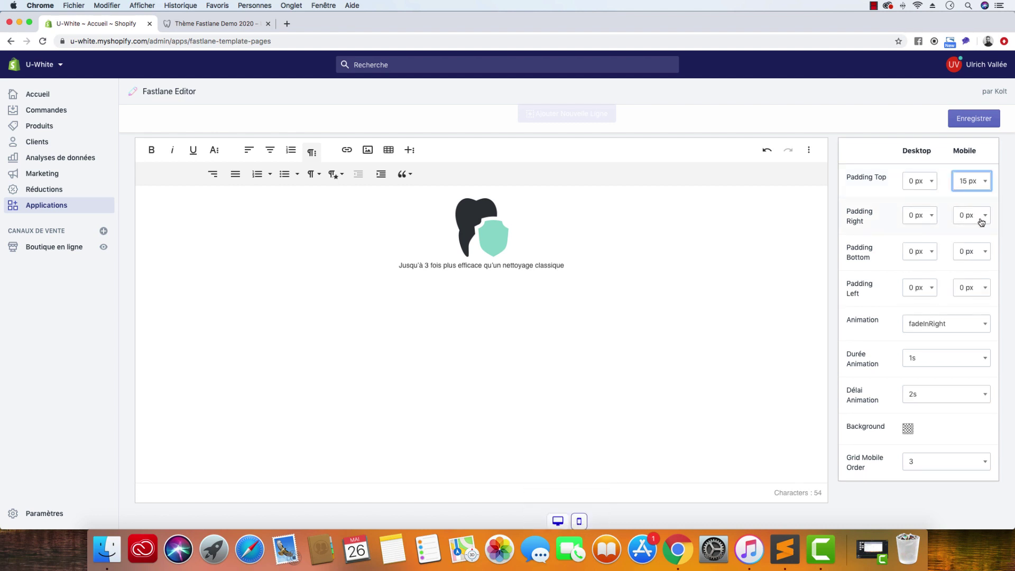
left_click(968, 253)
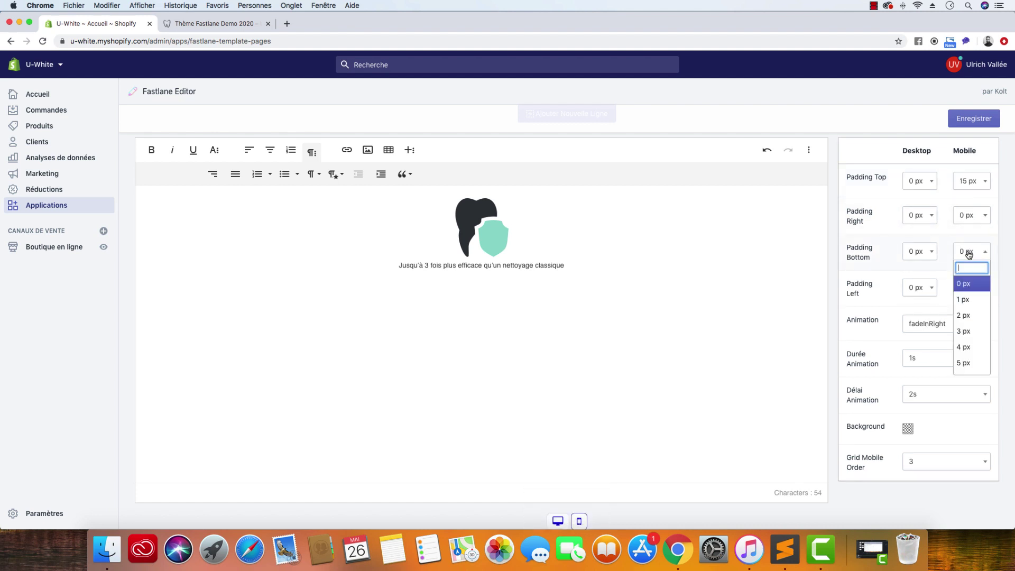
left_click(968, 218)
type("15")
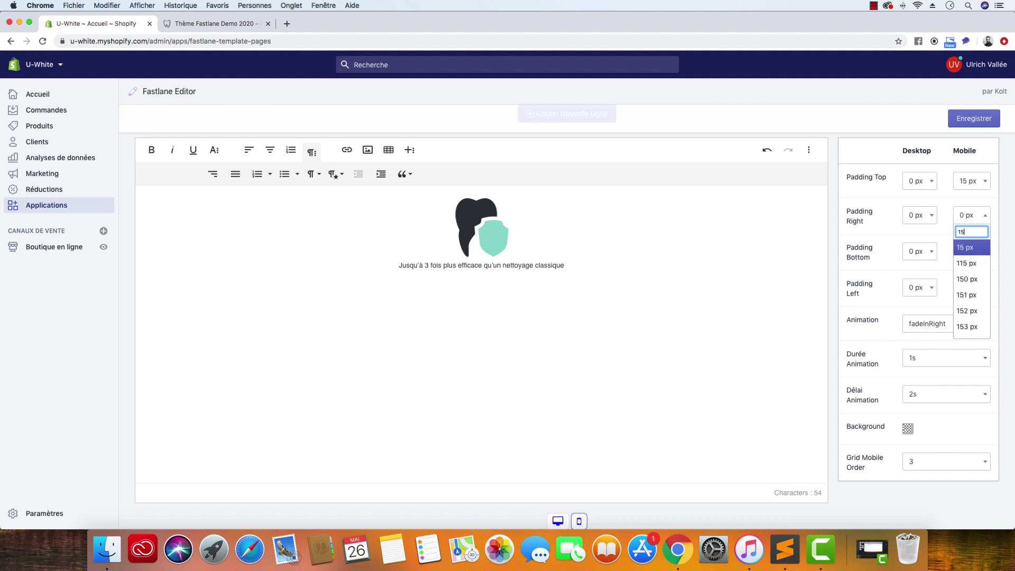
left_click(962, 247)
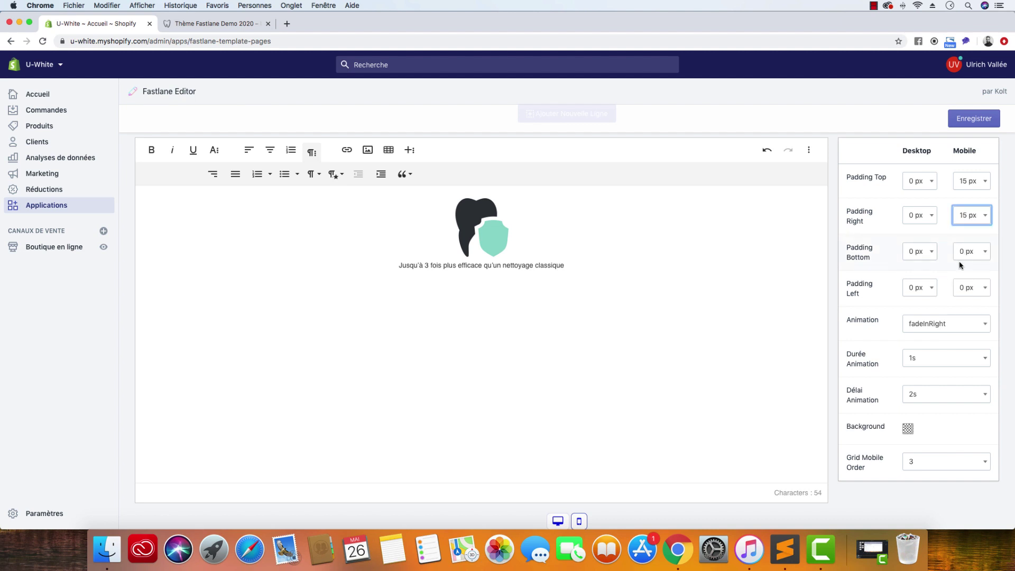
Set the third column's mobile left padding to 15 px and save the page.
left_click(971, 286)
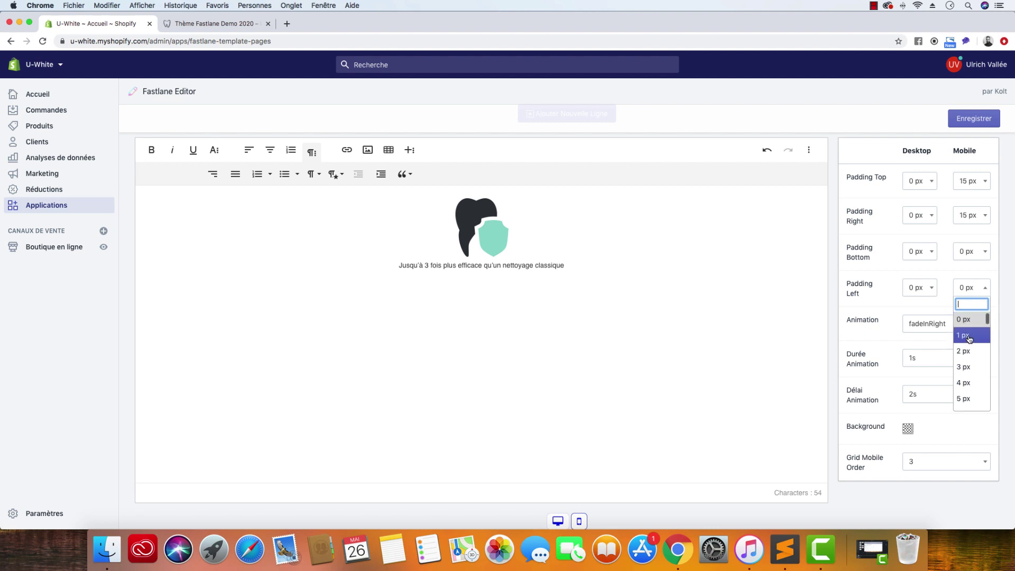
scroll(972, 333, "down", 5)
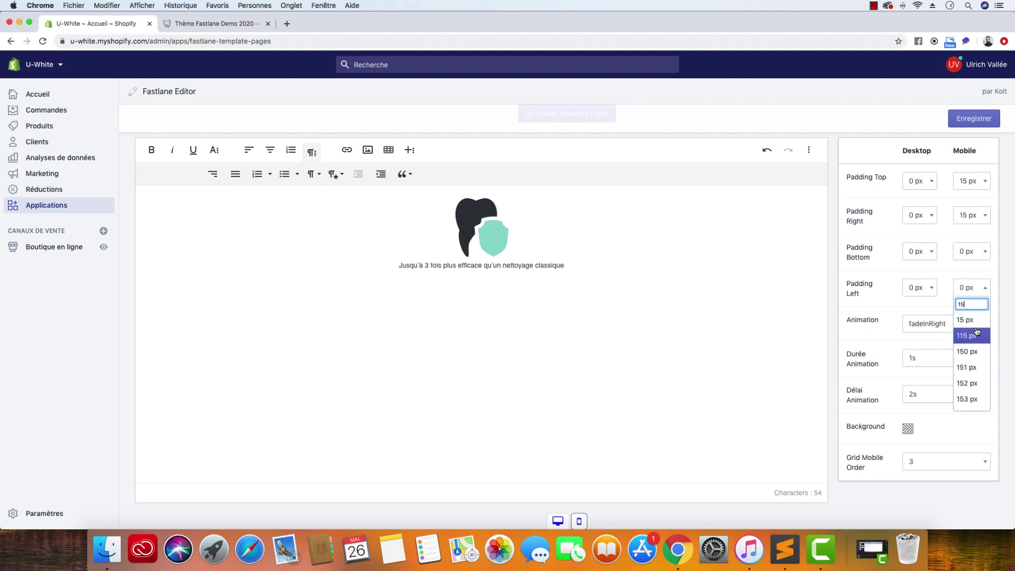
left_click(975, 329)
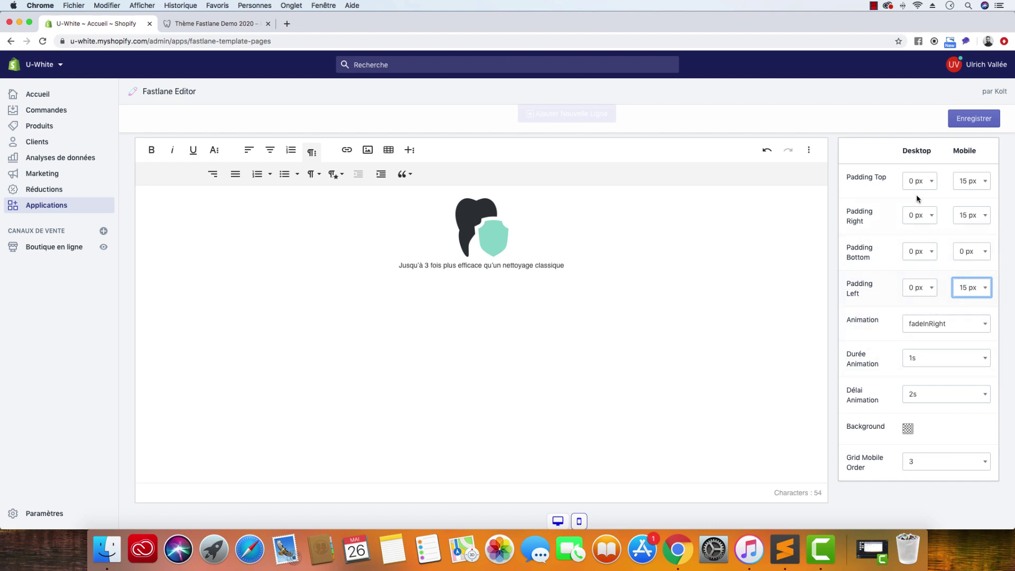
left_click(983, 119)
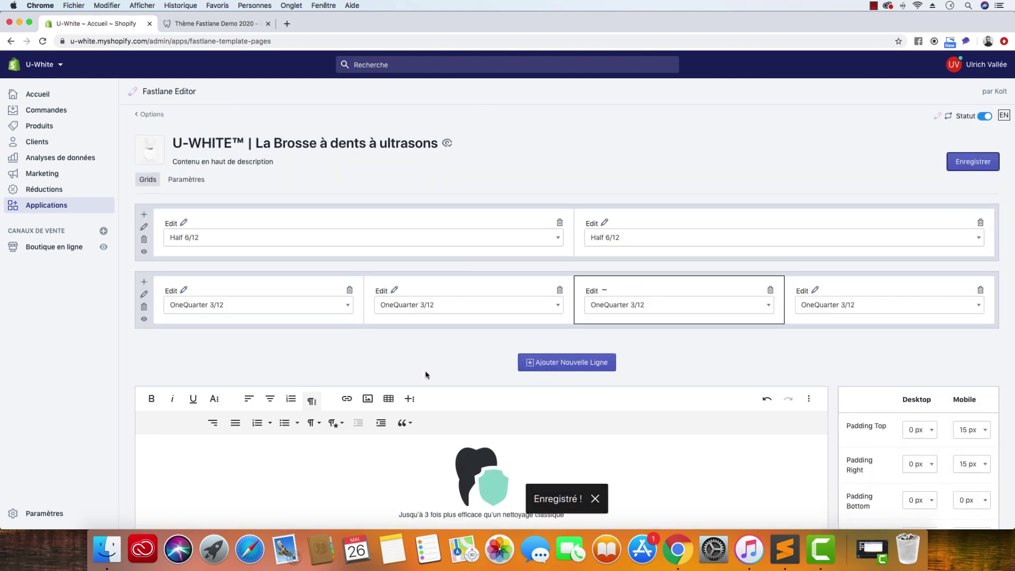
Open the fourth benefit column and upload the image Recommande_par_les_dentistes.png into its content.
left_click(817, 292)
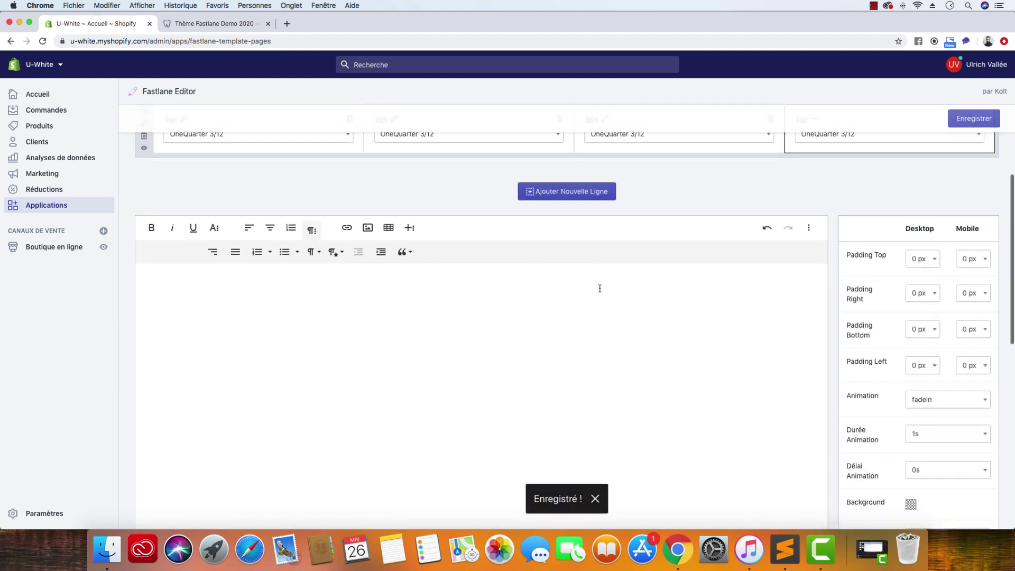
left_click(367, 151)
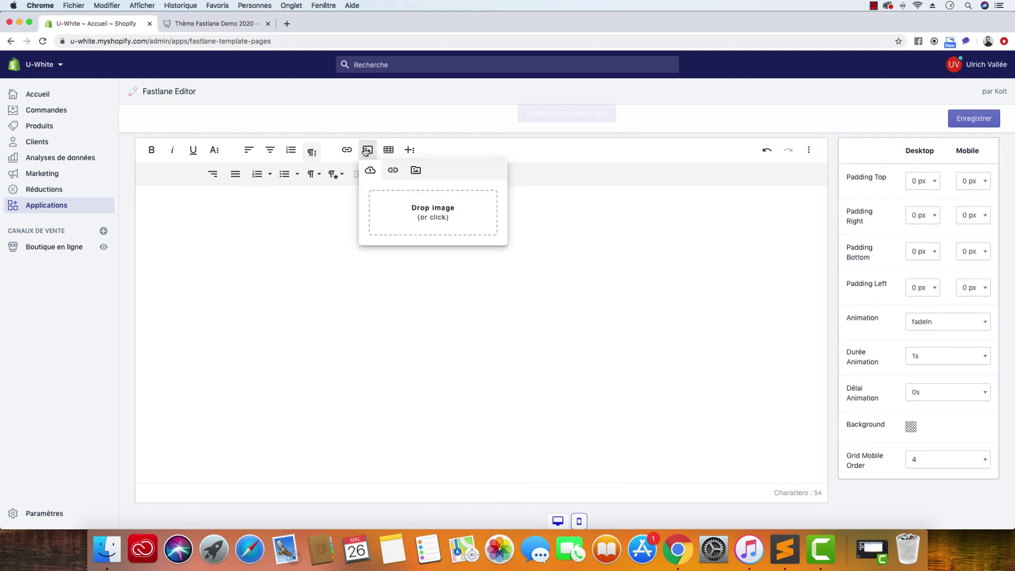
left_click(411, 210)
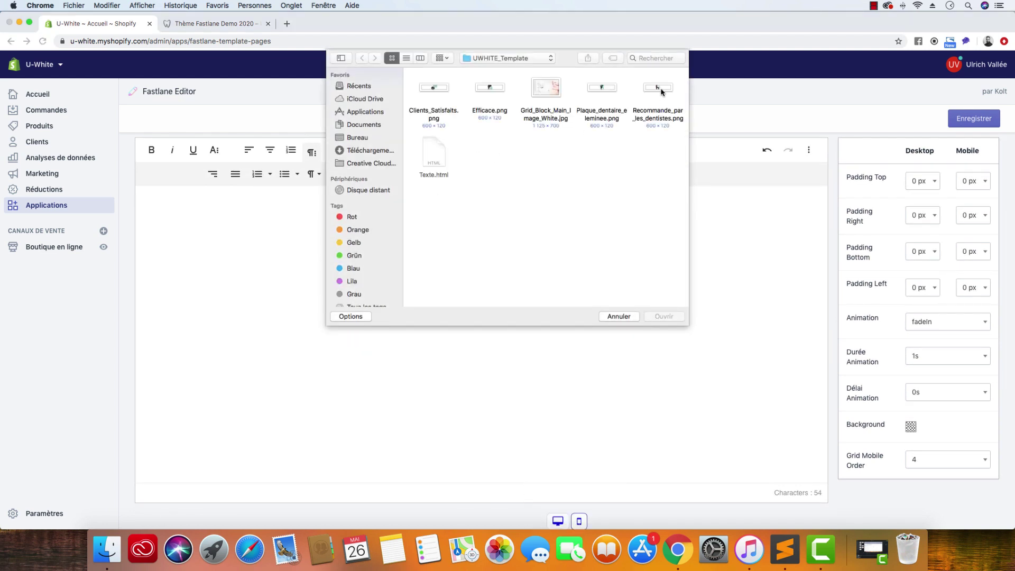
left_click(661, 91)
left_click(664, 316)
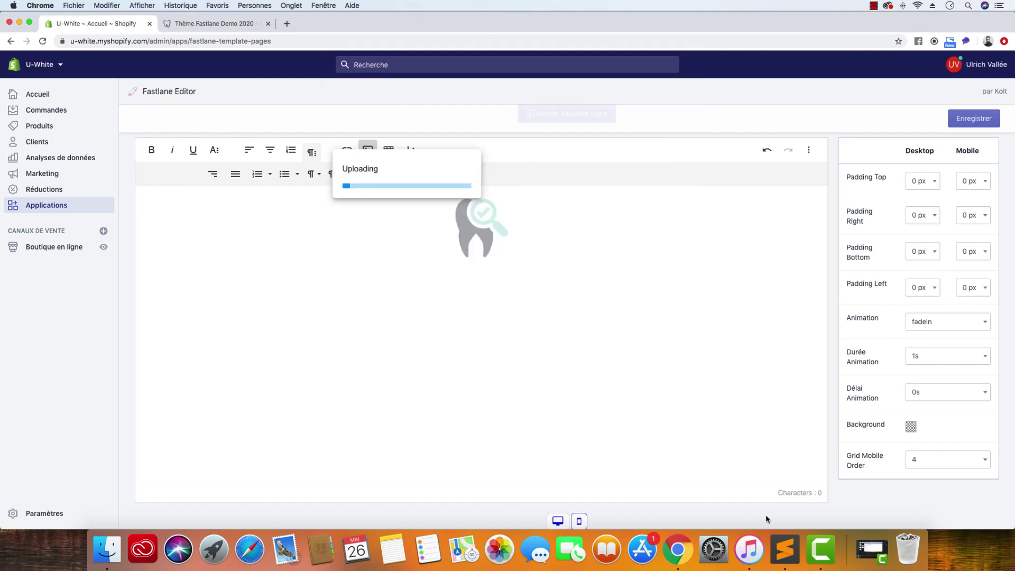
Copy "Recommandé par les dentistes" from Texte.html in Sublime Text and paste it on a new line below the fourth column's icon.
left_click(786, 549)
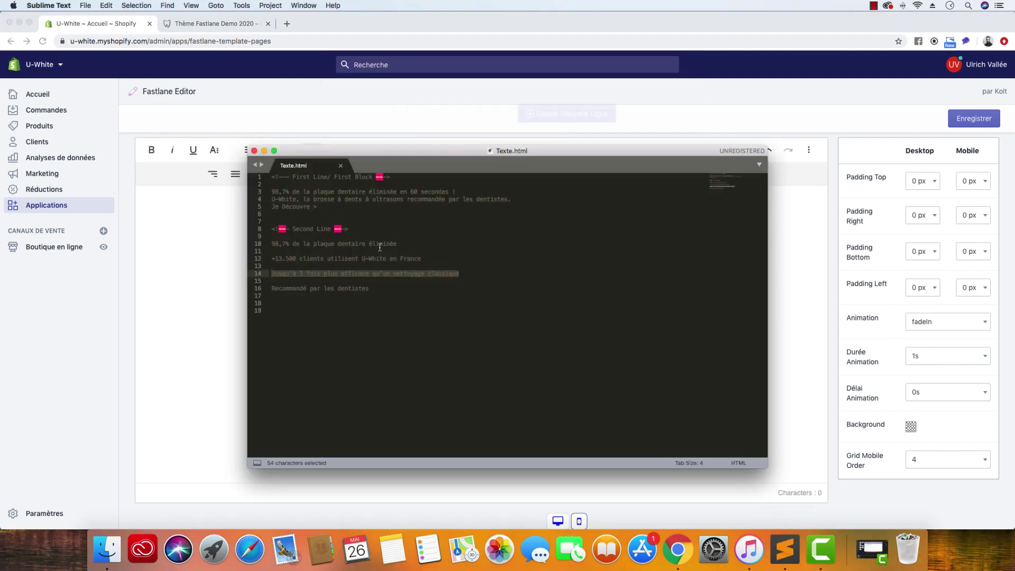
left_click_drag(372, 288, 270, 288)
right_click(299, 287)
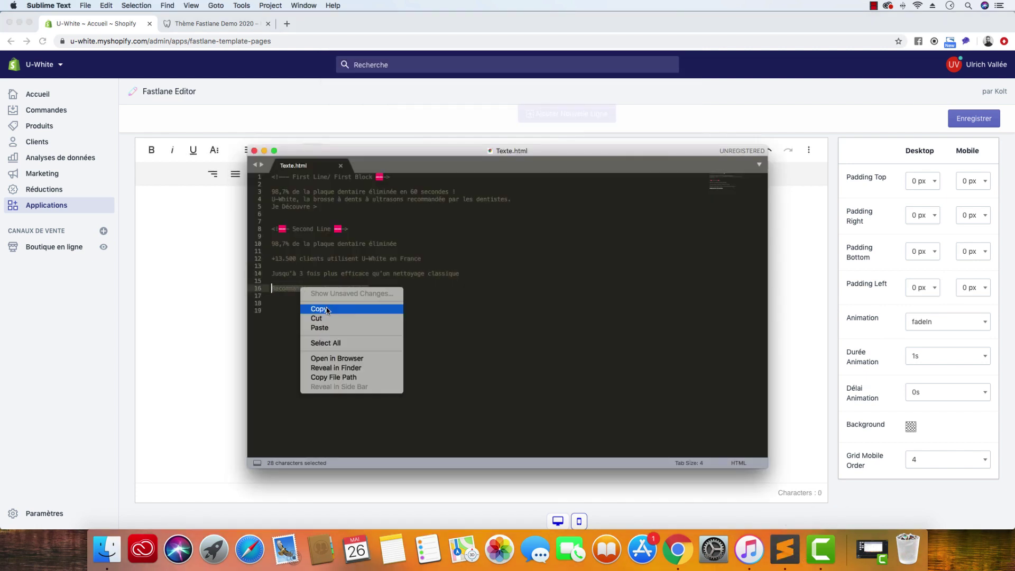
left_click(312, 308)
left_click(476, 126)
left_click(710, 221)
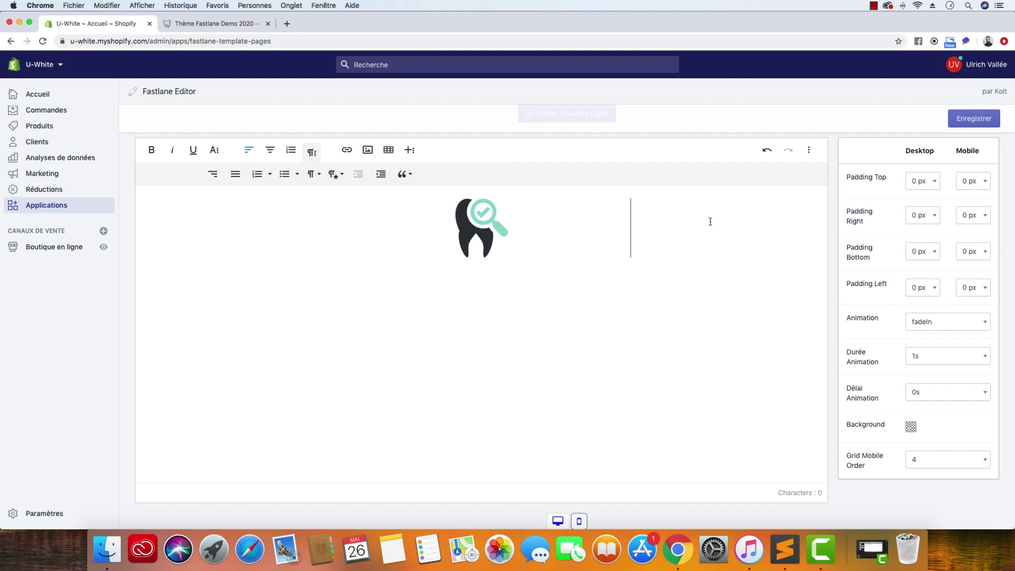
key("Return")
key("super+v")
Apply the first paragraph format to the fourth column's caption, center it, and save the page.
left_click_drag(249, 277, 144, 276)
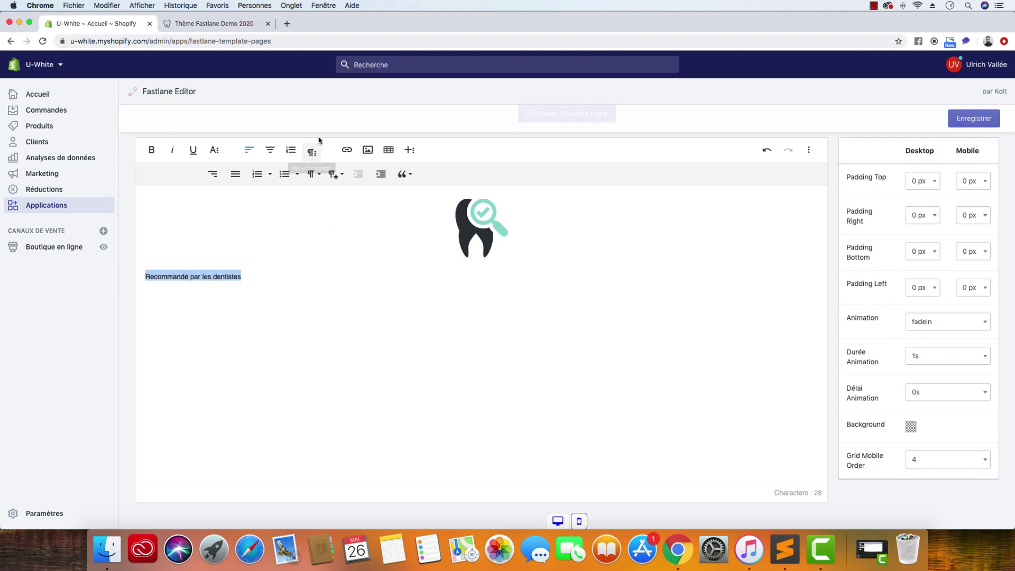
left_click(312, 174)
left_click(327, 193)
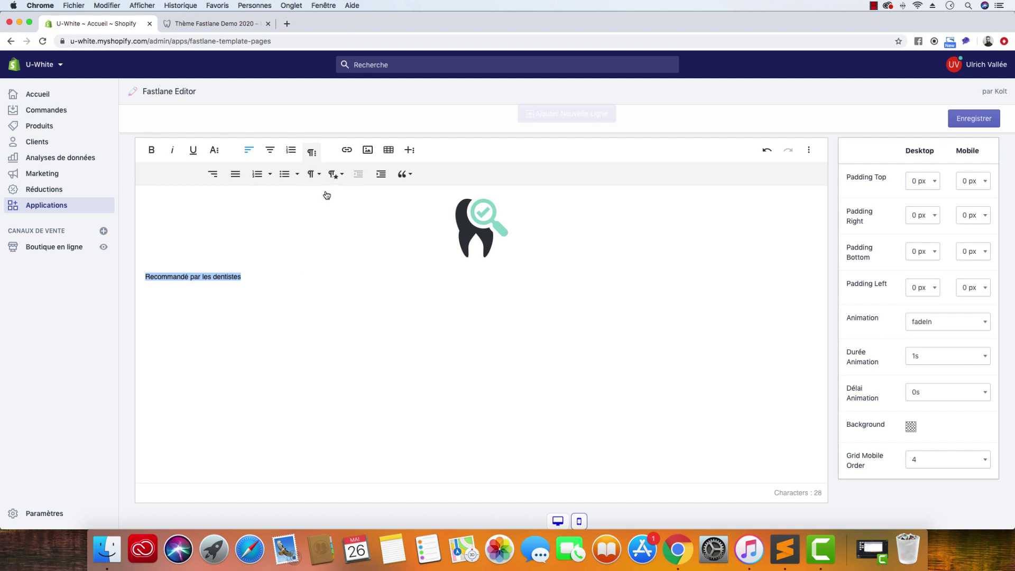
left_click(269, 150)
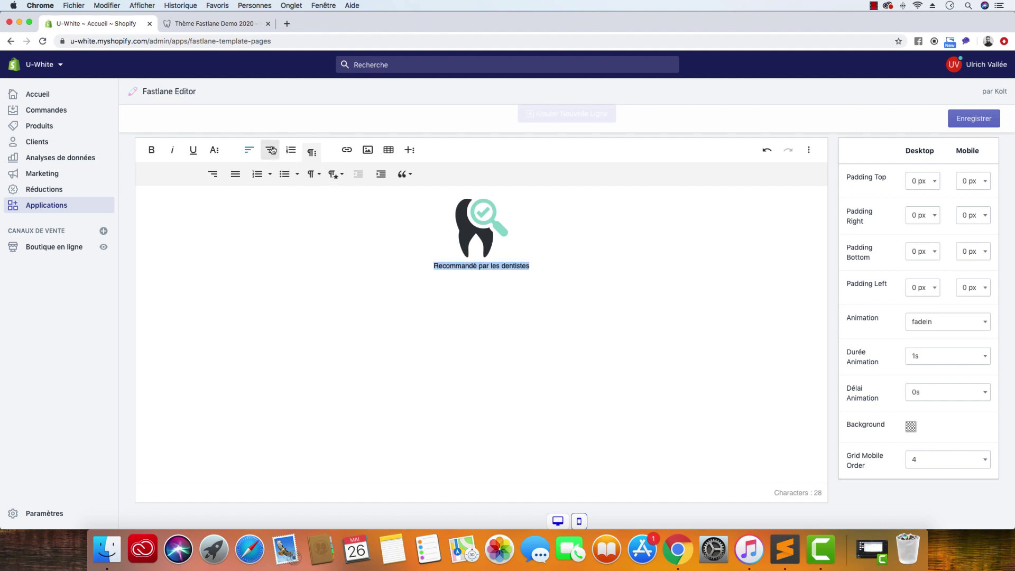
left_click(972, 118)
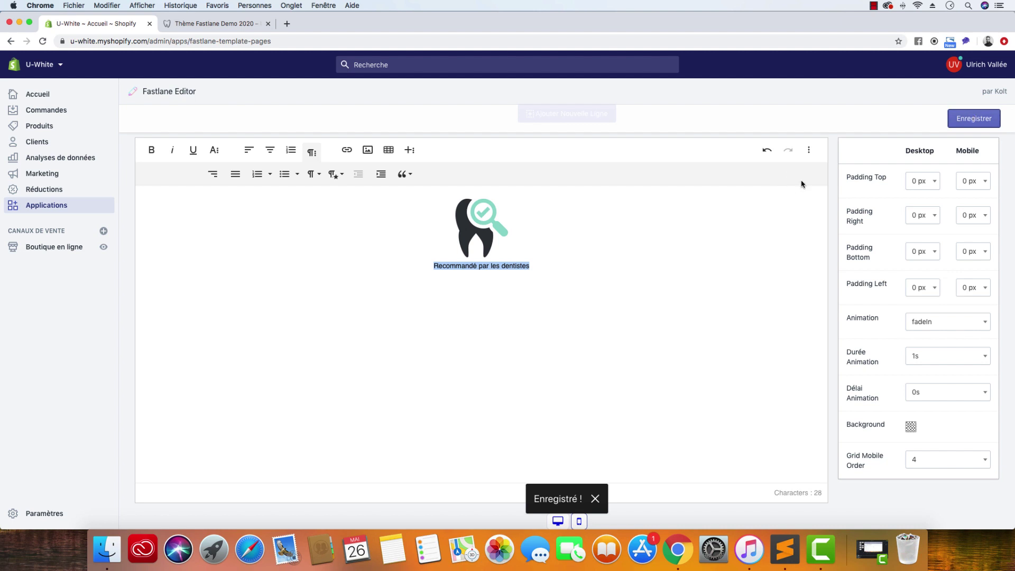
Set the fourth benefit column's mobile top, right and left padding to 15 px.
left_click(967, 182)
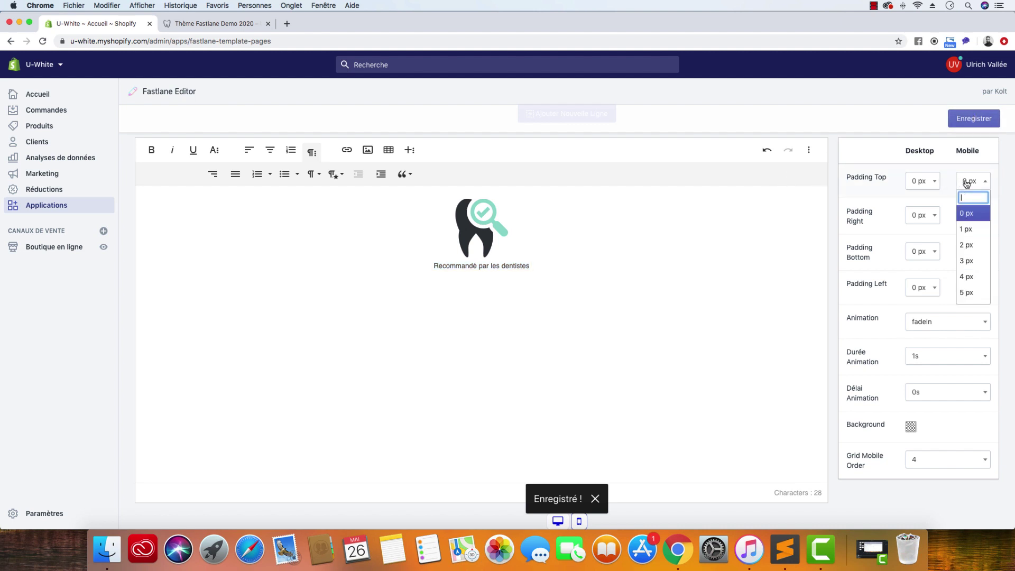
type("15")
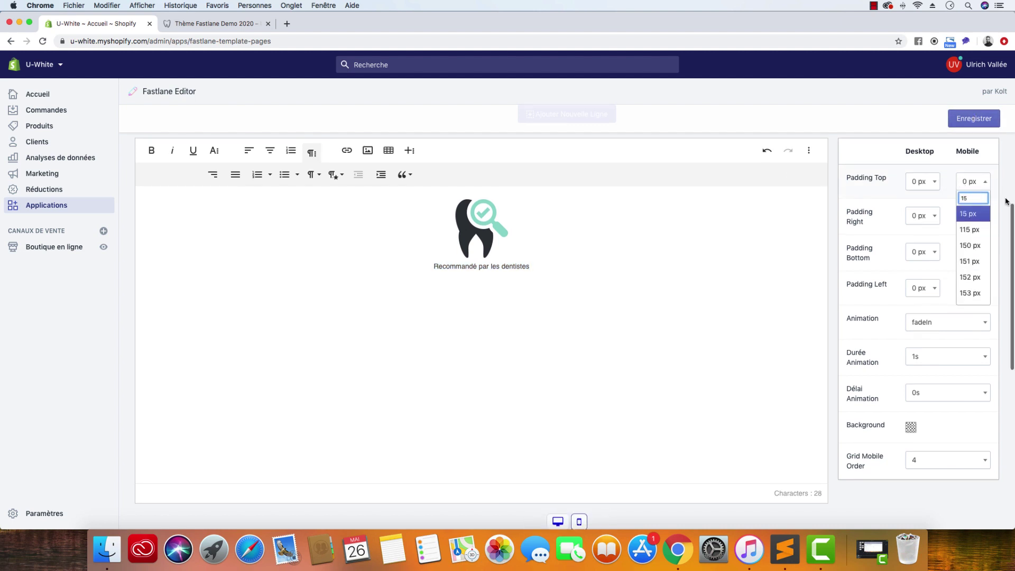
left_click(974, 217)
left_click(974, 218)
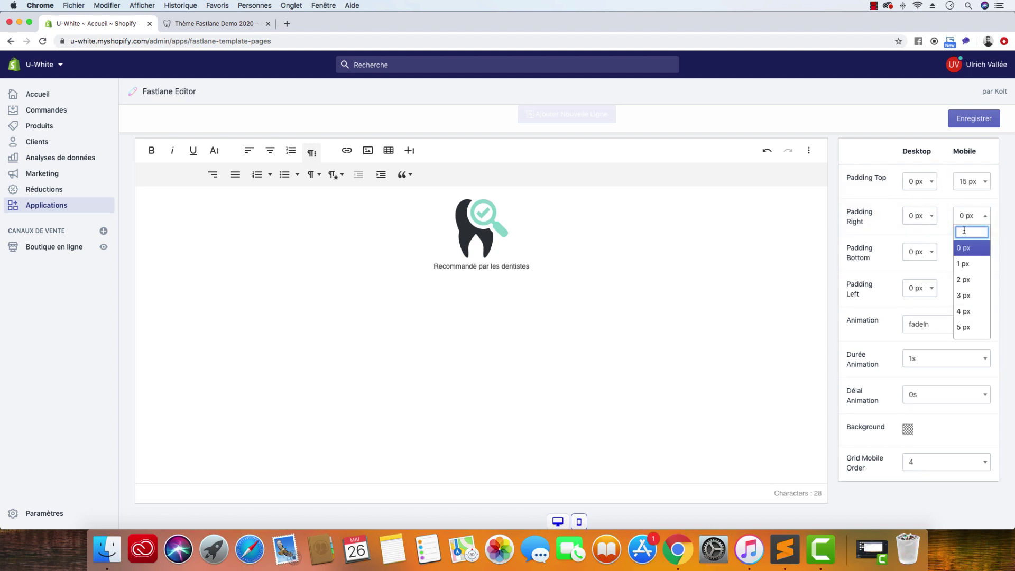
type("15")
left_click(966, 249)
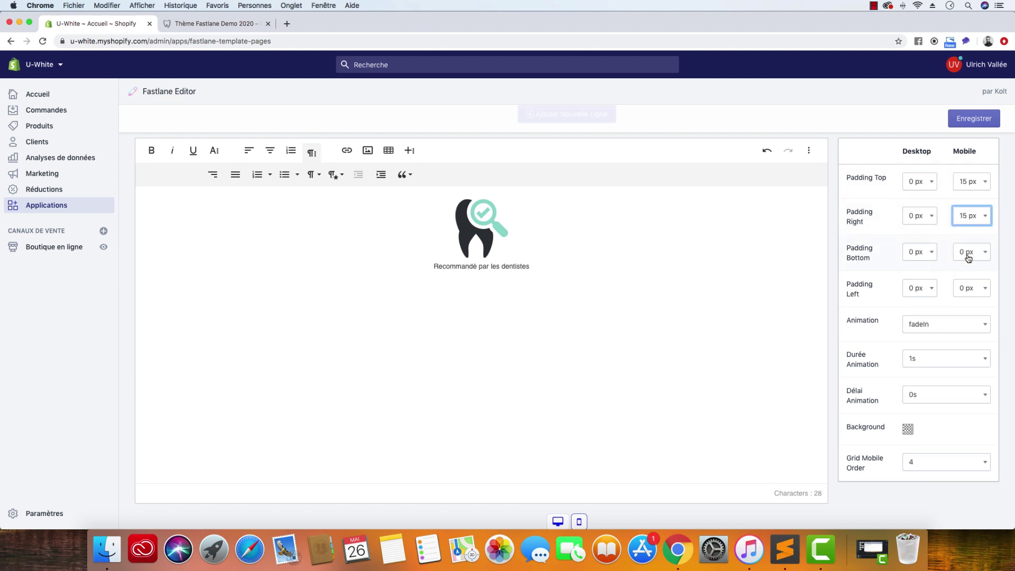
left_click(967, 256)
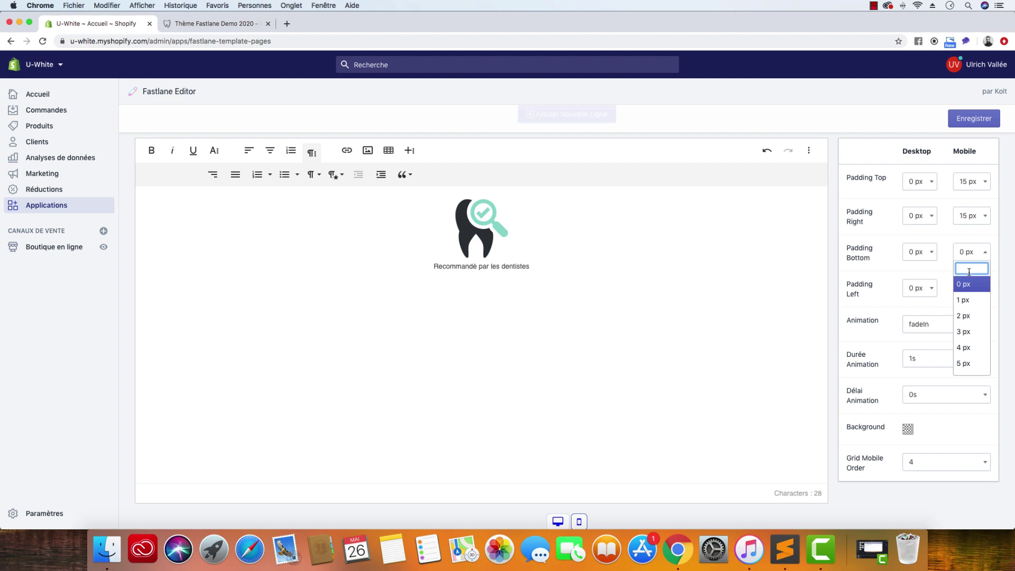
left_click(1003, 251)
left_click(968, 288)
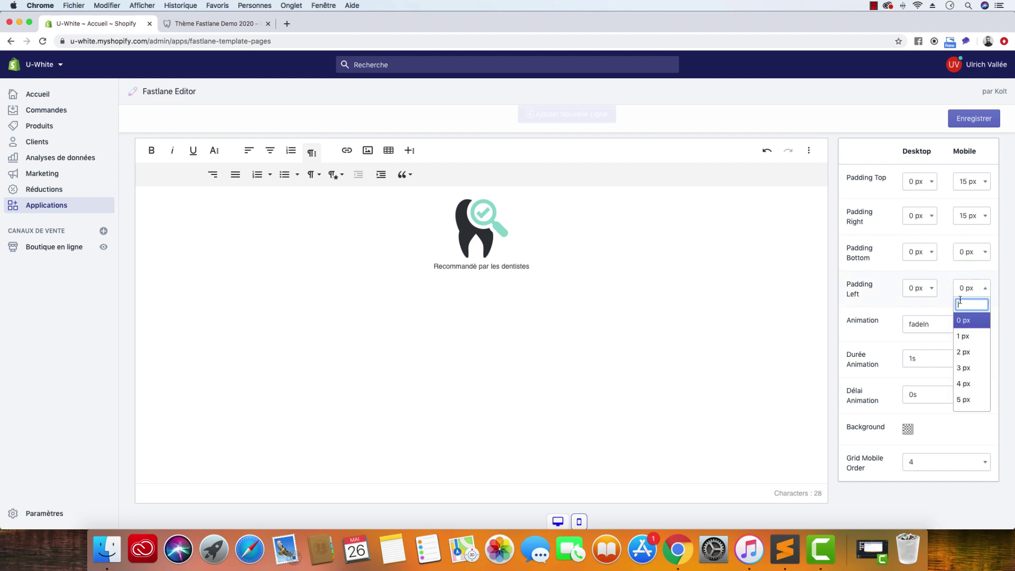
type("15")
key("Return")
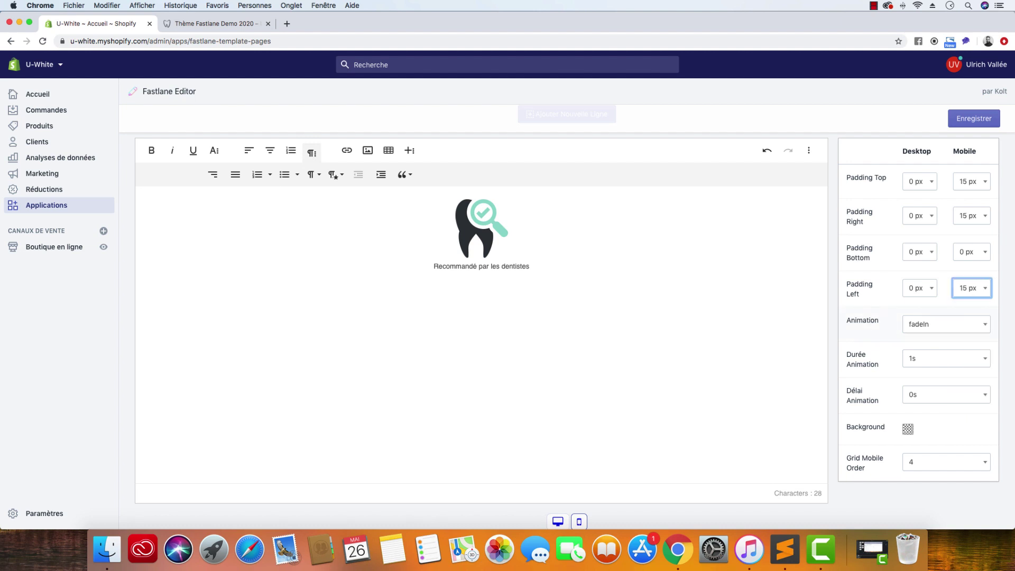
Give the fourth benefit column a fadeInRight animation with a 3s delay and save the page.
left_click(934, 326)
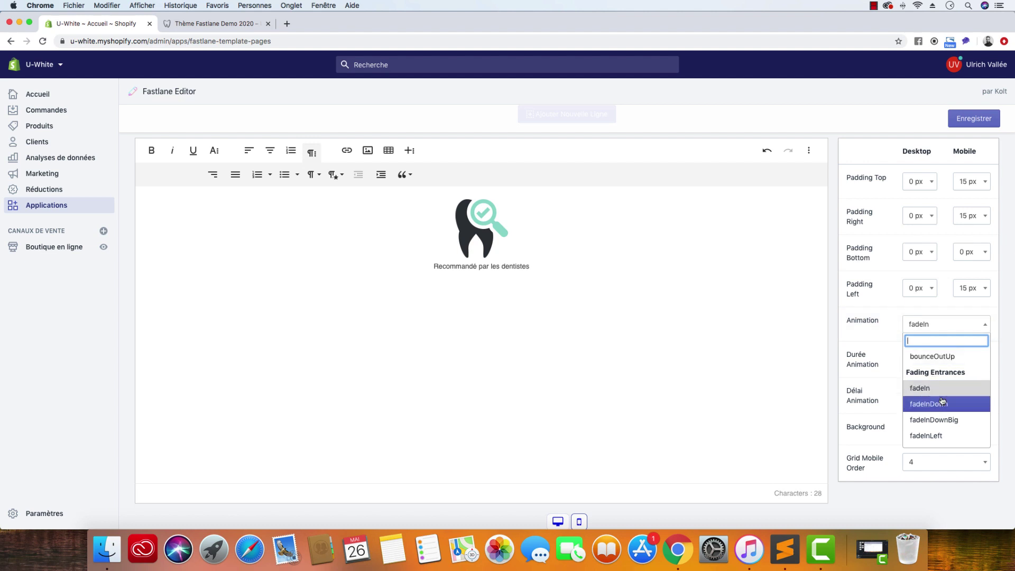
scroll(934, 394, "down", 2)
left_click(938, 424)
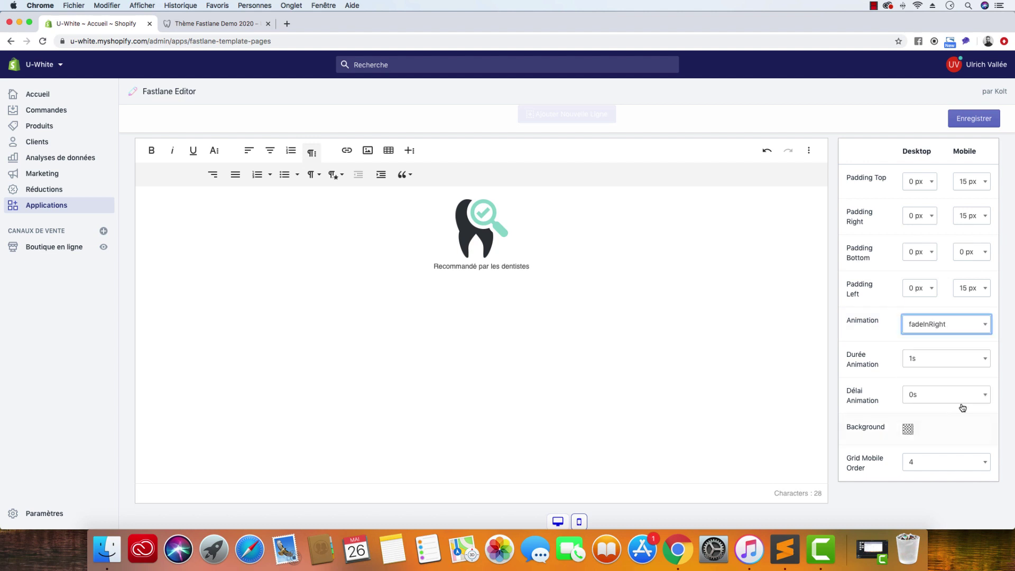
left_click(929, 395)
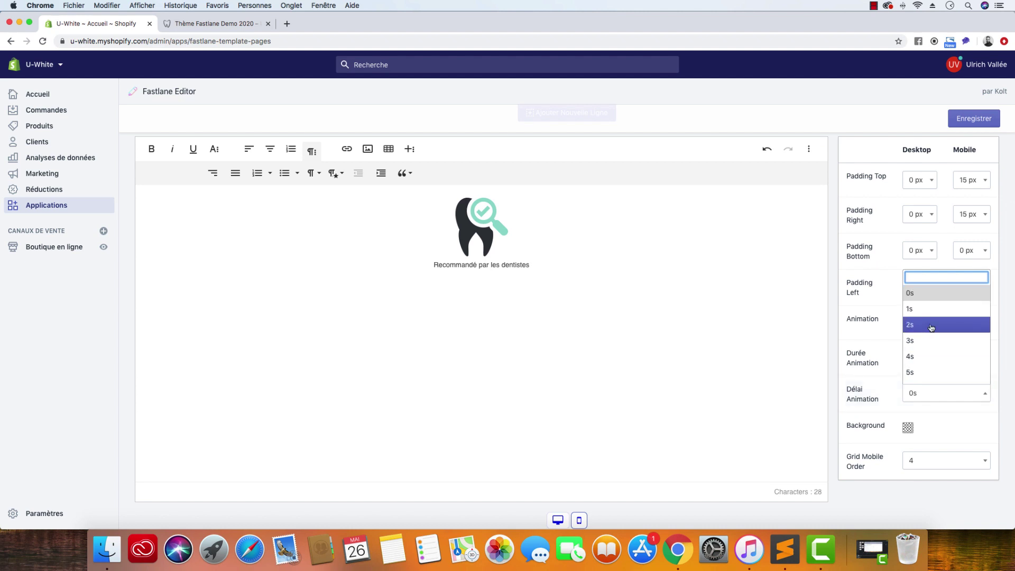
left_click(931, 341)
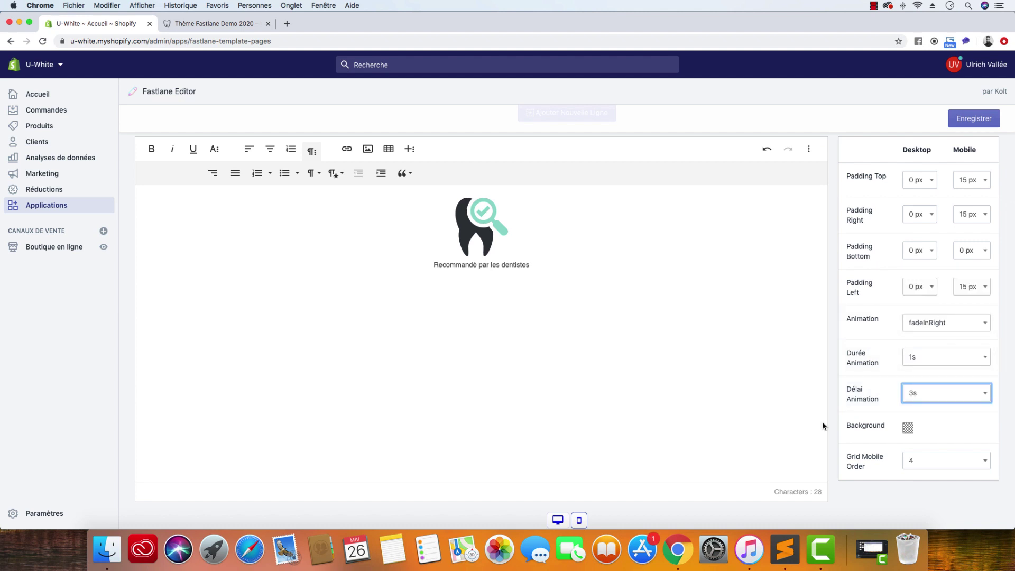
left_click(983, 126)
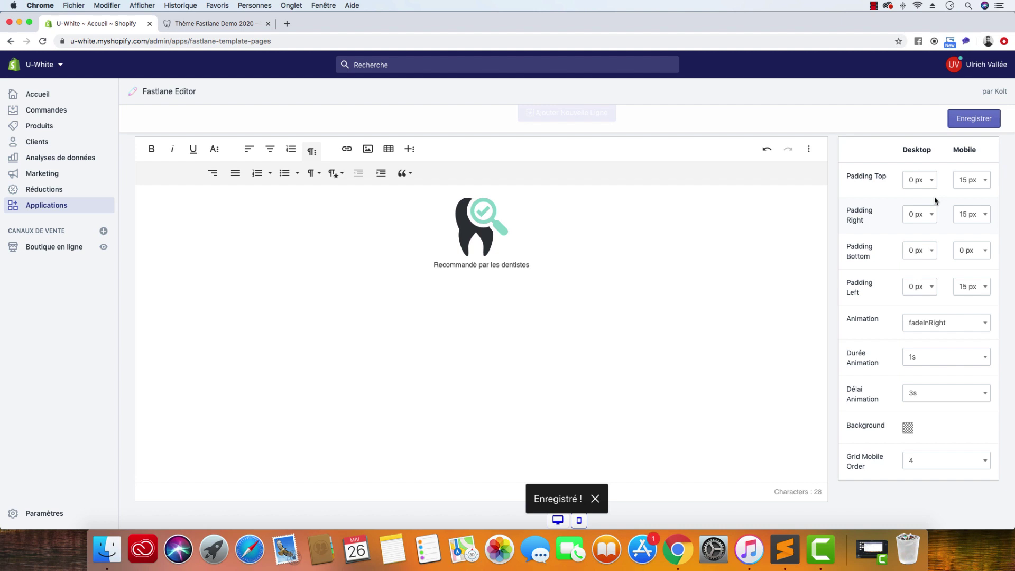
Examine the hero banner and the benefit row in both the desktop and mobile previews.
scroll(558, 361, "down", 3)
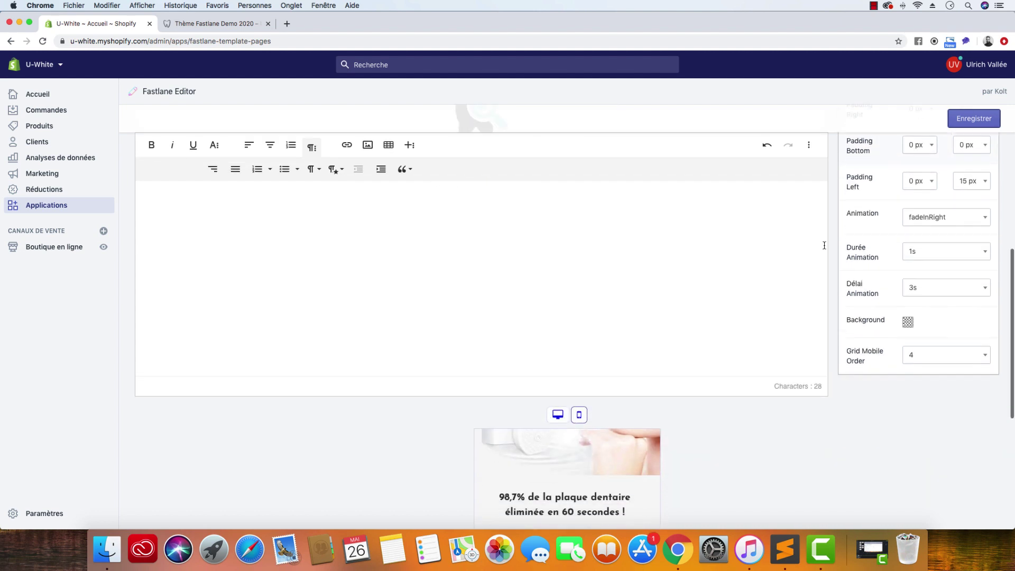
scroll(577, 421, "down", 6)
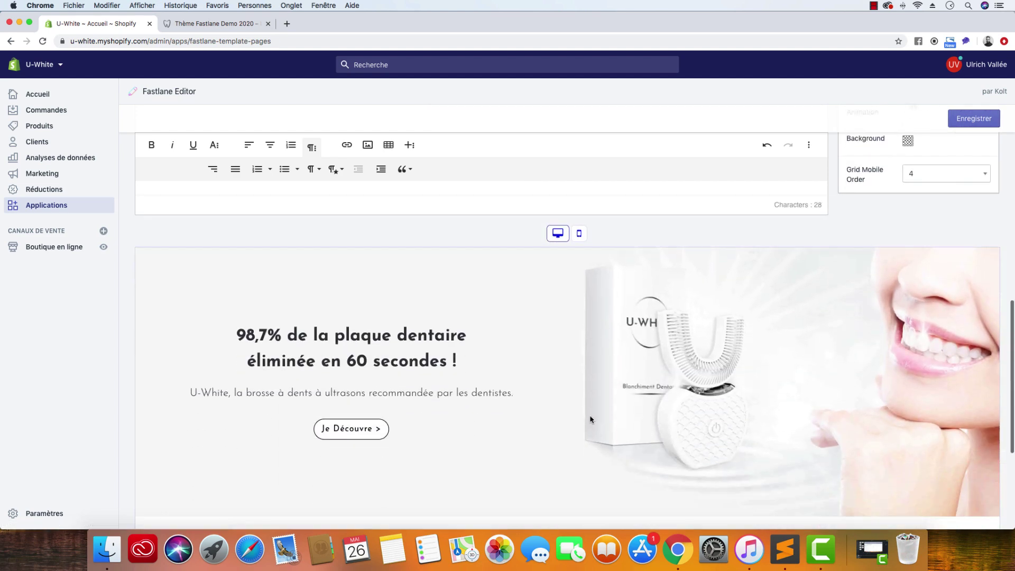
scroll(645, 388, "up", 6)
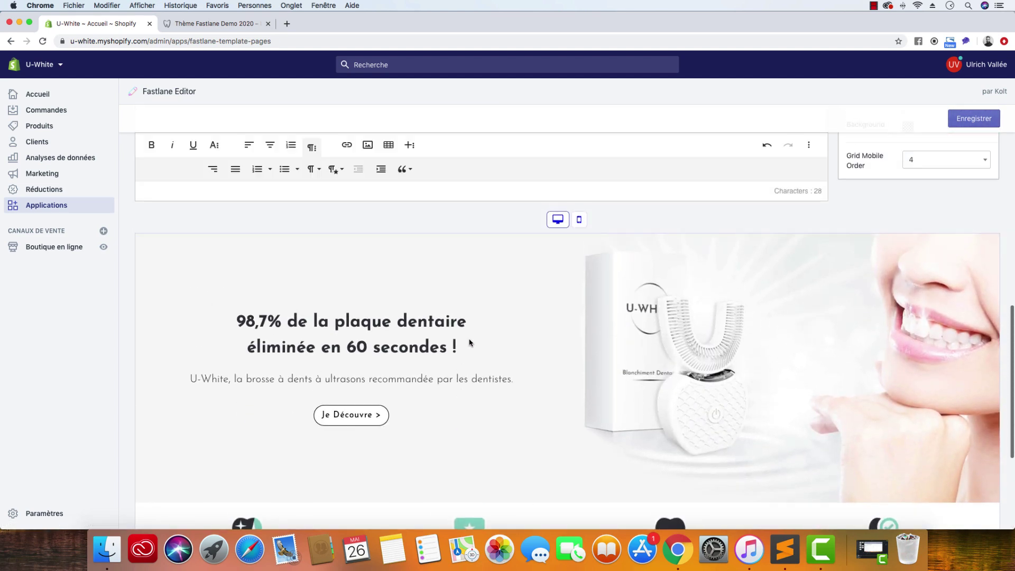
left_click(578, 311)
scroll(613, 431, "up", 8)
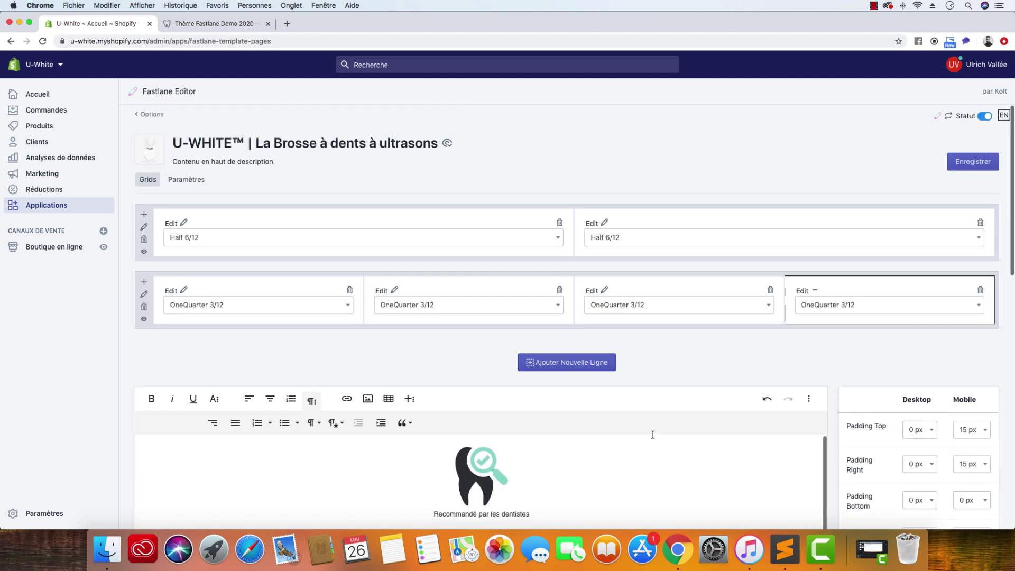
scroll(761, 395, "down", 3)
scroll(810, 356, "down", 9)
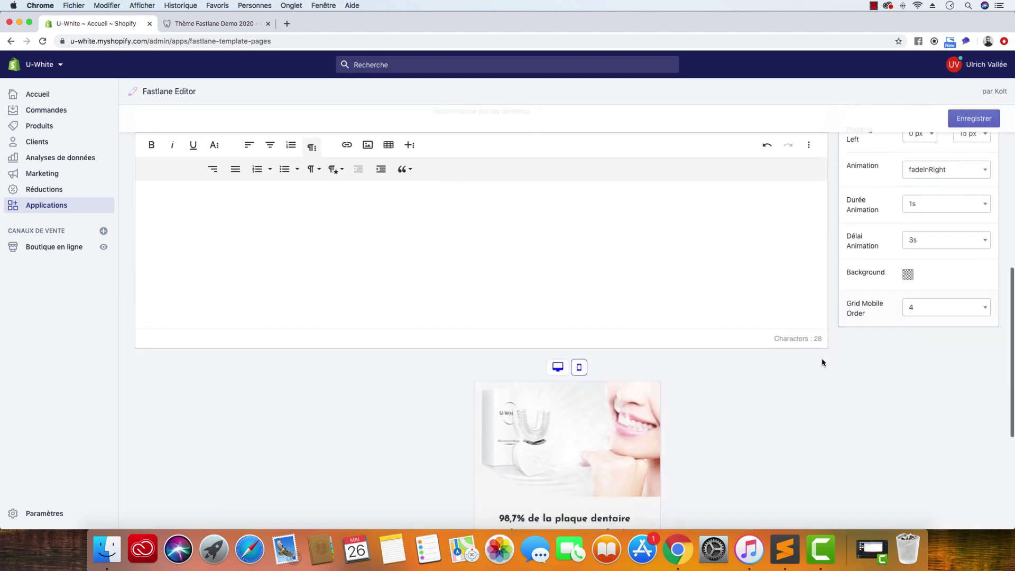
scroll(593, 358, "down", 2)
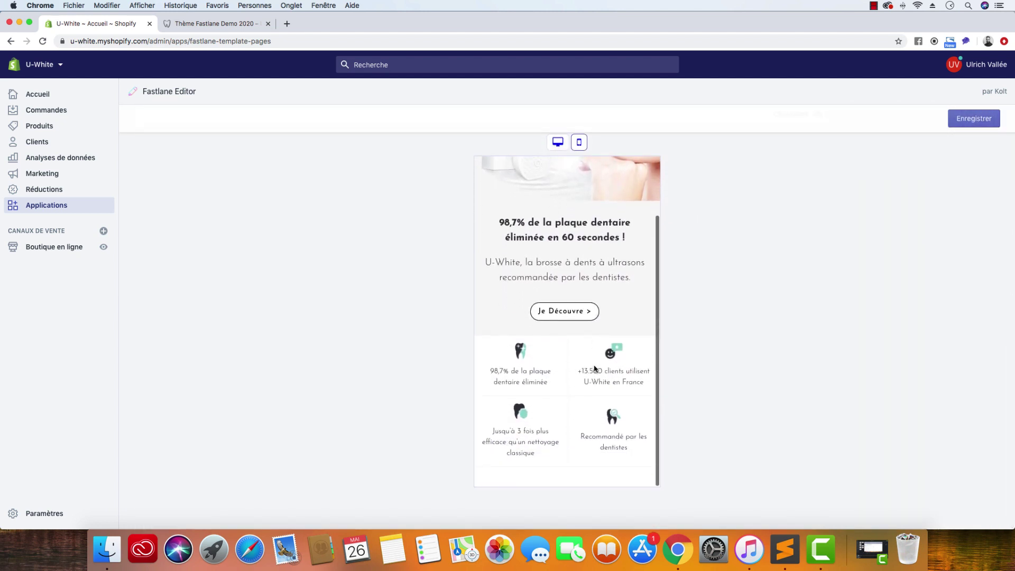
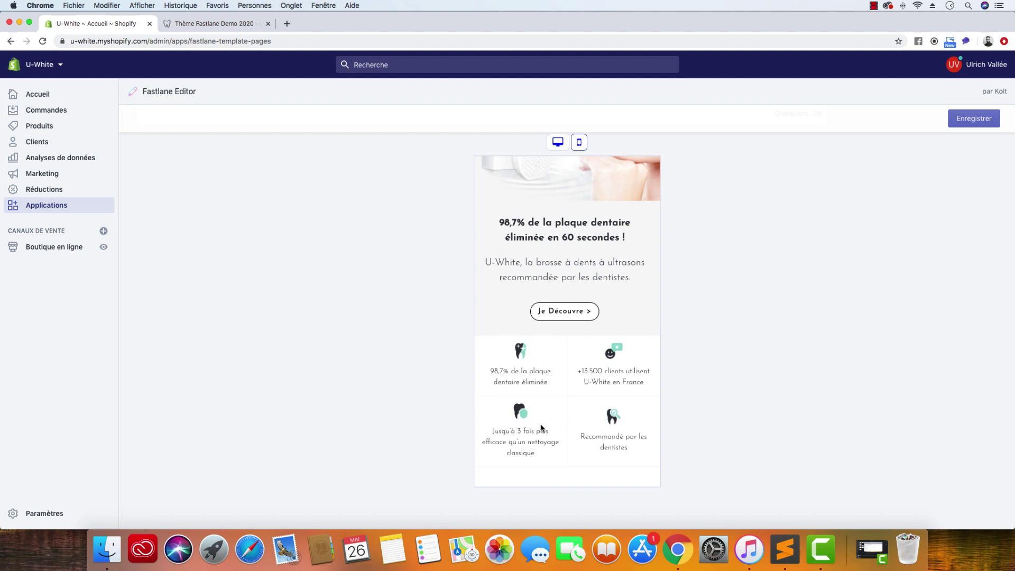
left_click(612, 410)
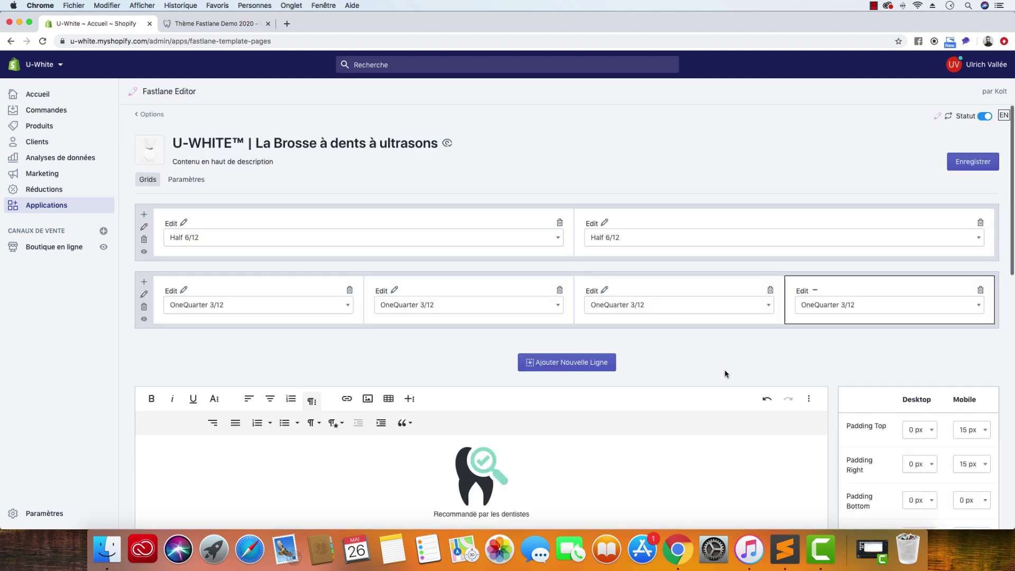
scroll(766, 365, "down", 5)
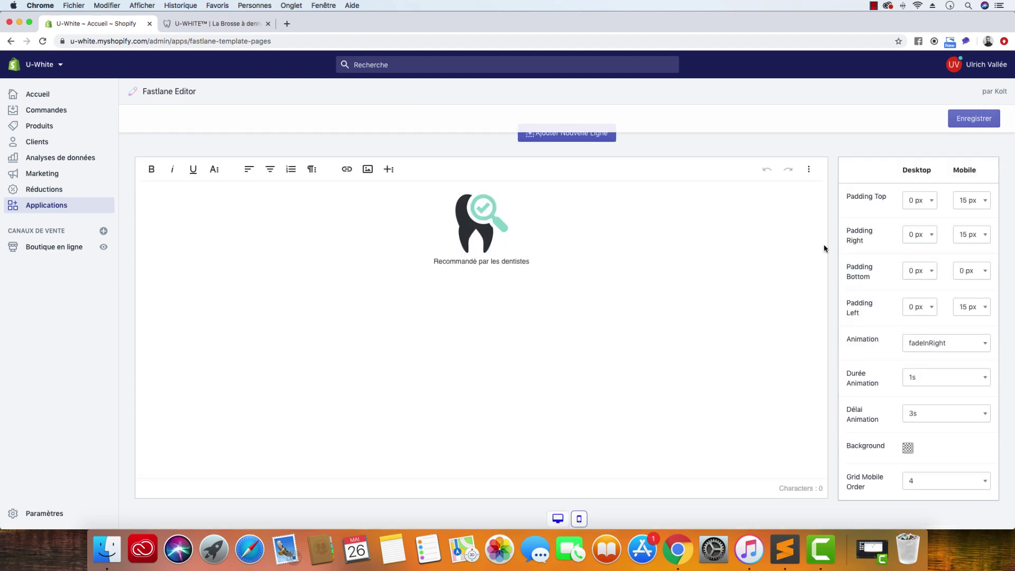
Open the benefit row's settings, set its Position to Top, and check icon alignment in the mobile preview.
scroll(168, 240, "up", 4)
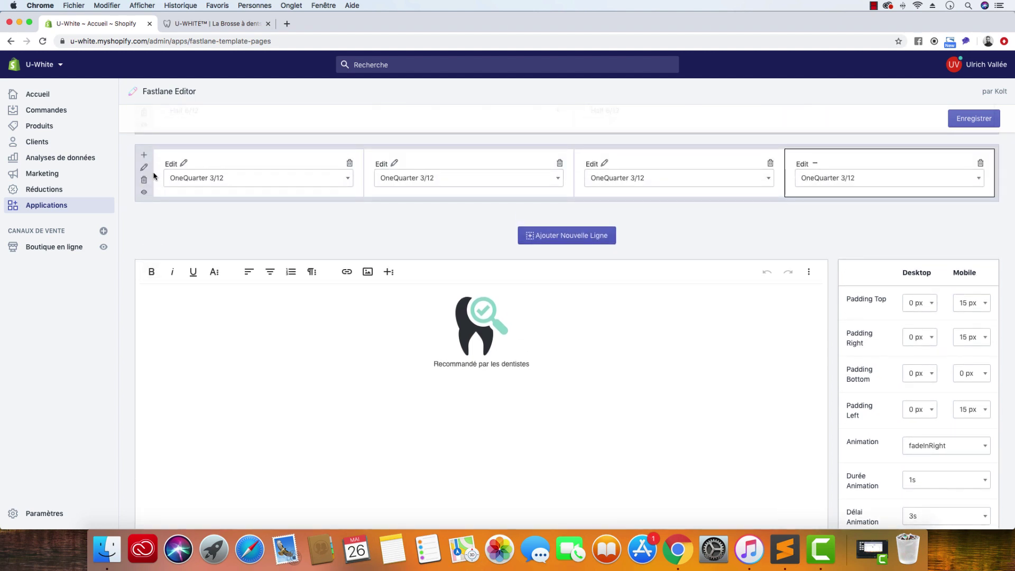
left_click(144, 167)
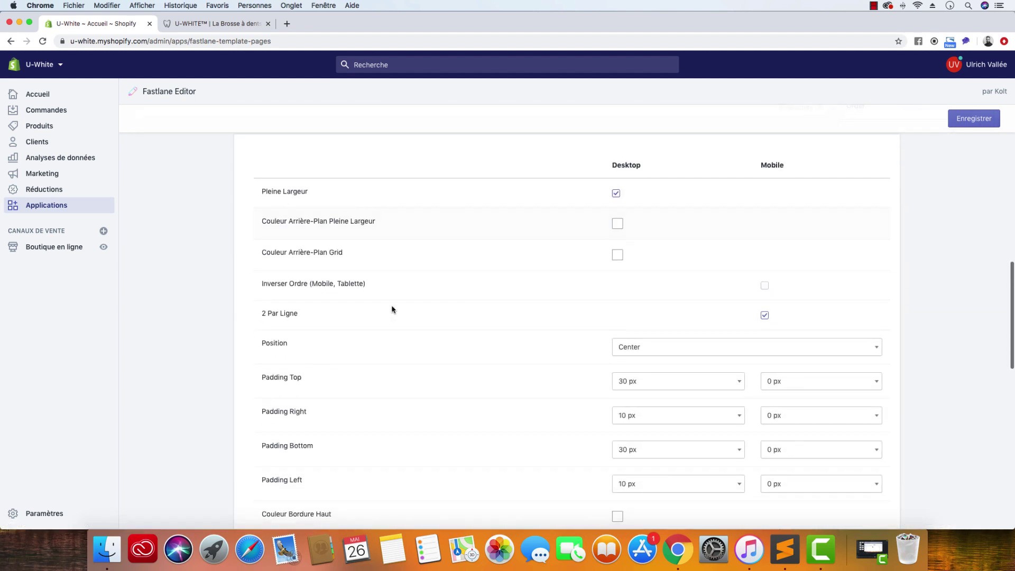
left_click(664, 348)
left_click(661, 379)
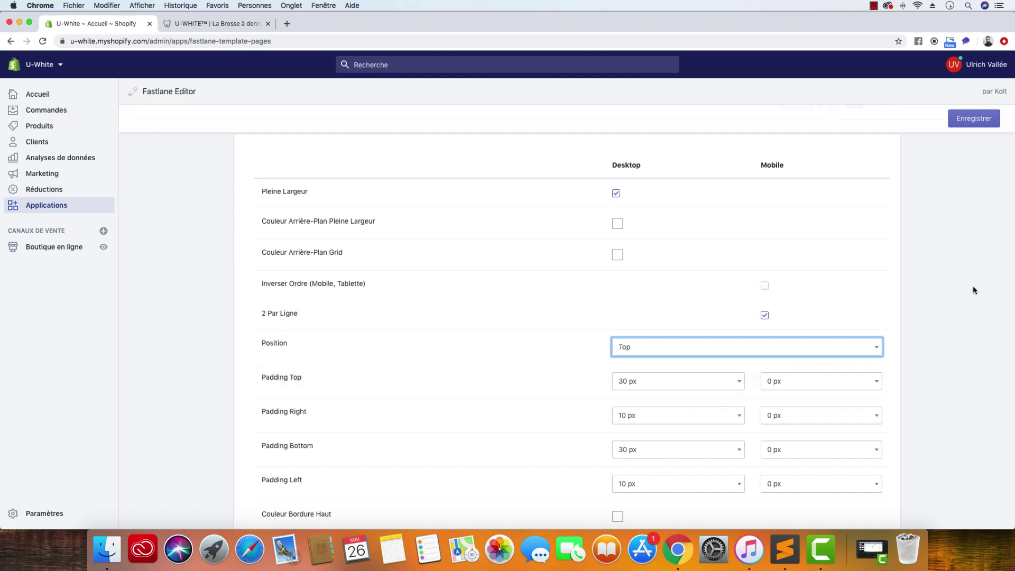
scroll(973, 288, "down", 10)
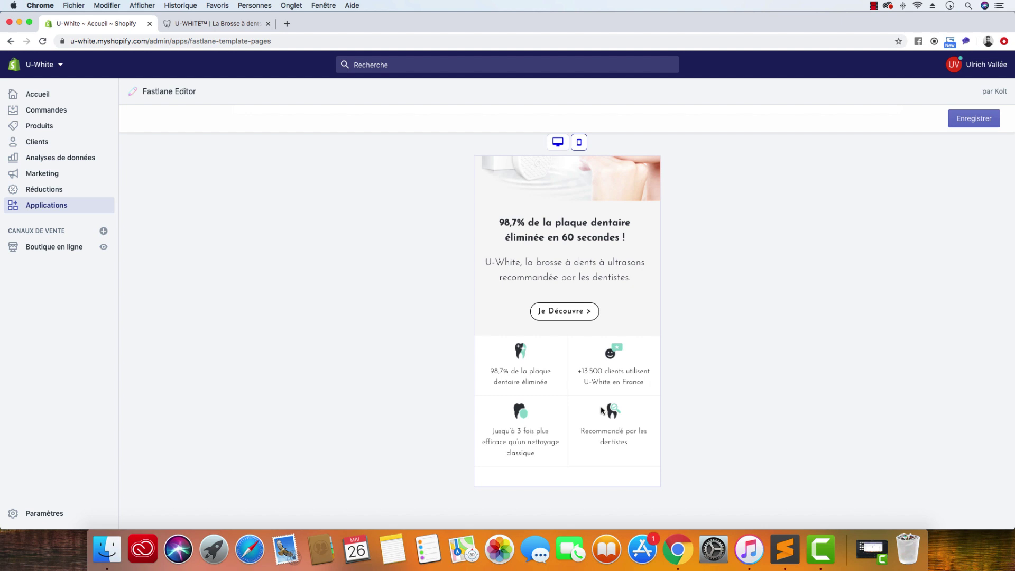
Switch the benefit row's Position back to Center to compare the alignment in the mobile preview.
scroll(972, 340, "up", 5)
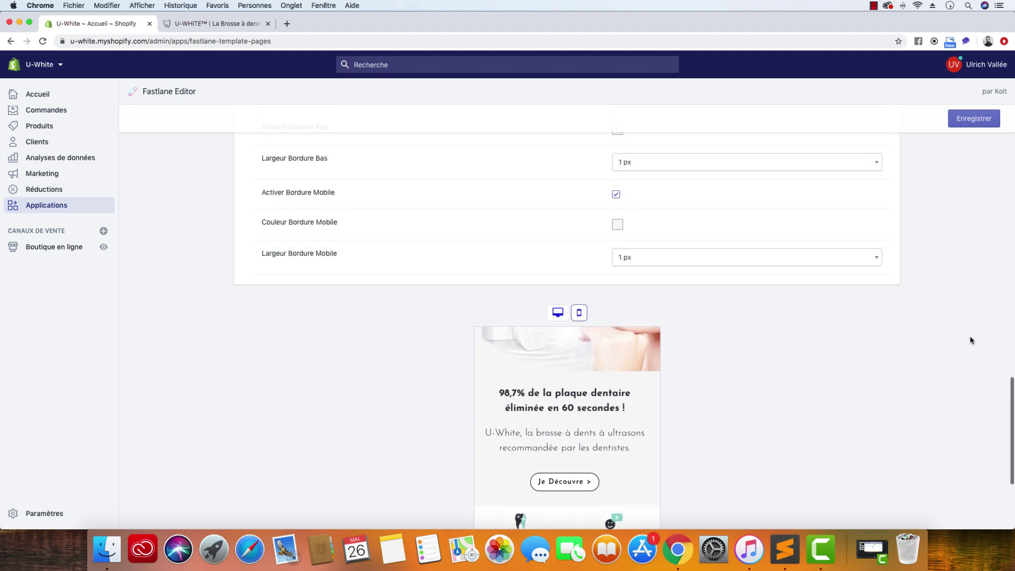
scroll(740, 238, "up", 4)
left_click(707, 186)
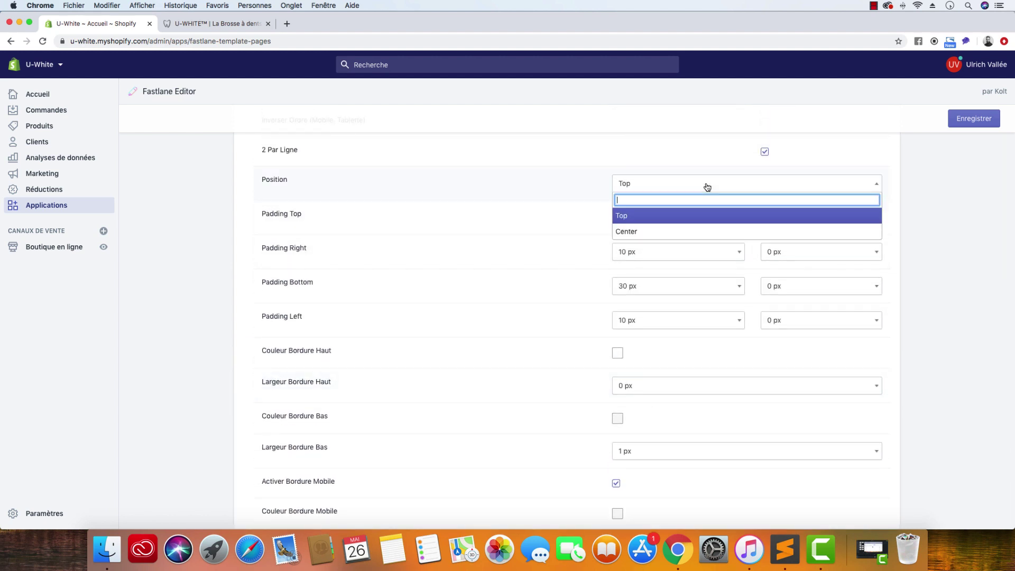
left_click(691, 231)
scroll(946, 314, "down", 10)
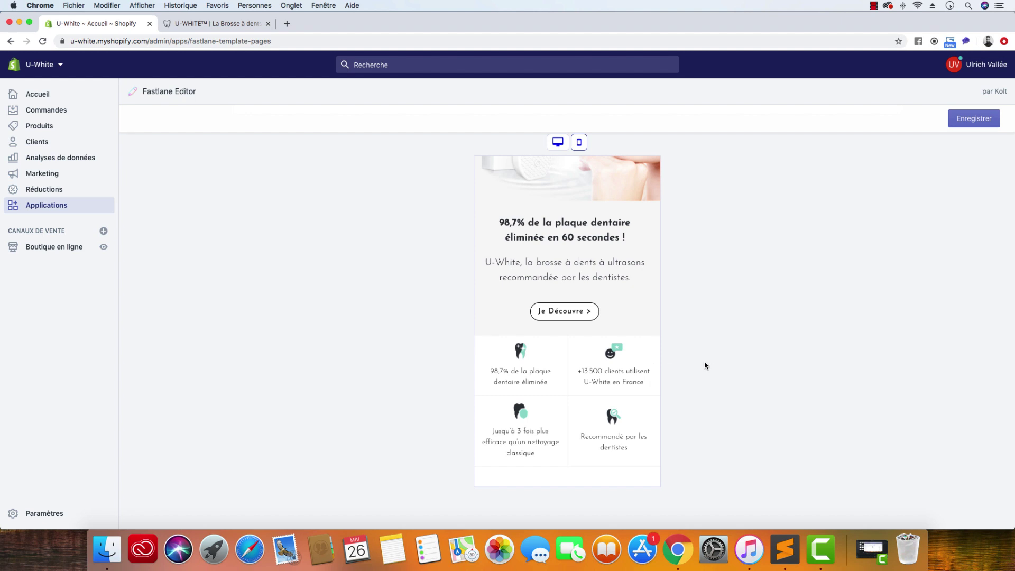
Return the benefit row's Position to Top.
scroll(705, 365, "up", 10)
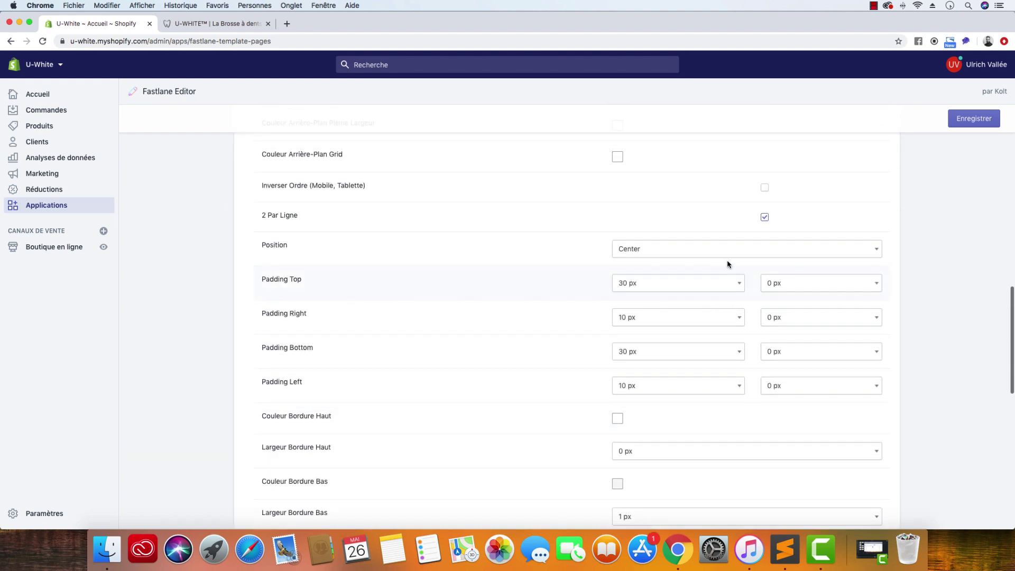
left_click(722, 255)
left_click(709, 281)
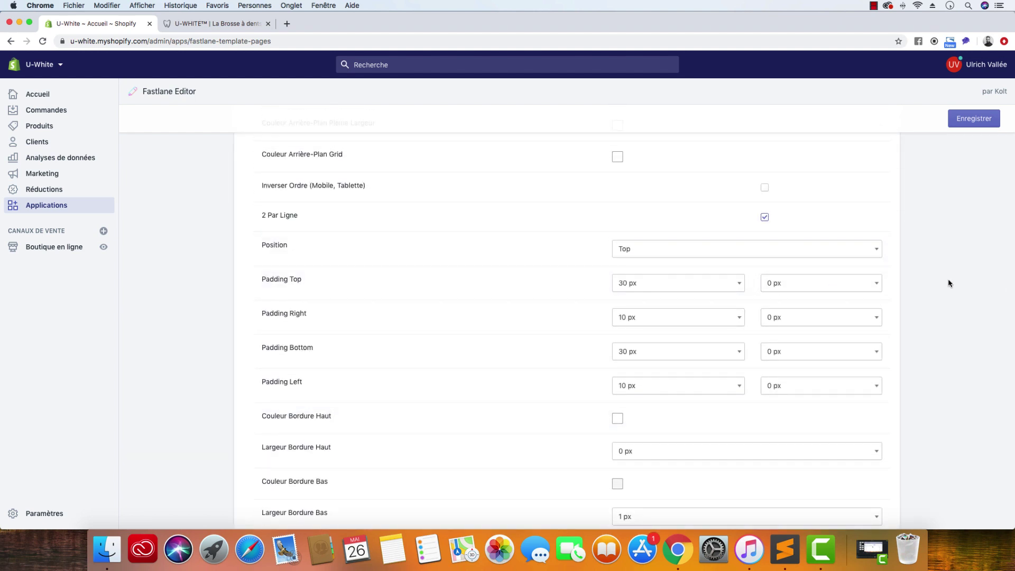
Check the benefit row on the live product page and in the editor's mobile preview, and save the page.
left_click(201, 23)
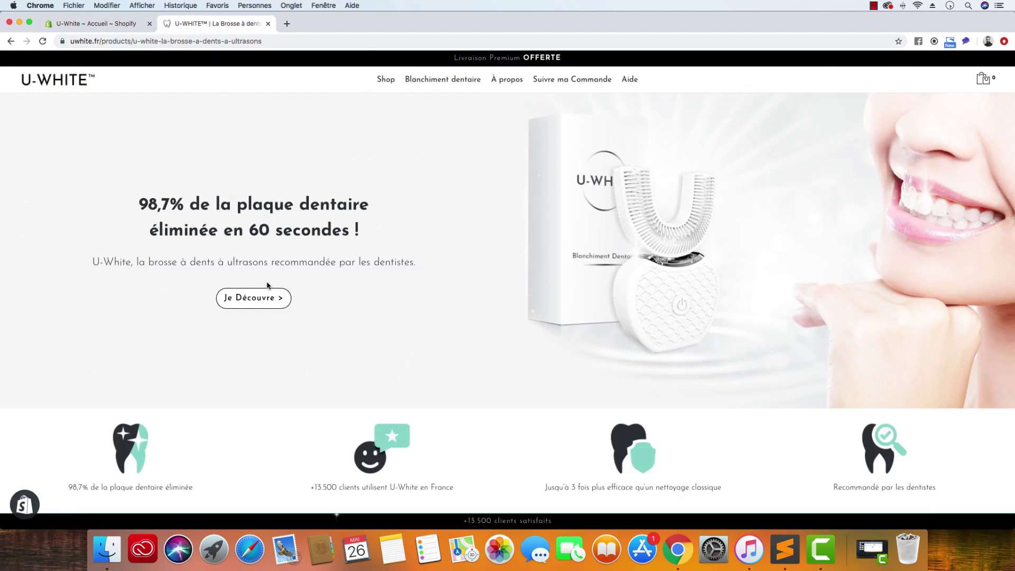
scroll(267, 286, "down", 2)
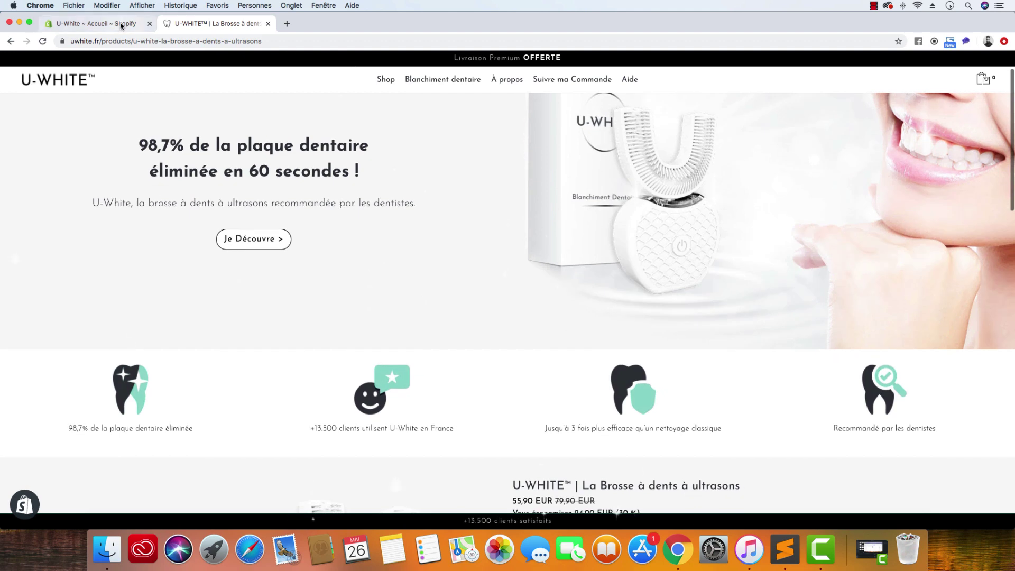
left_click(95, 23)
scroll(712, 340, "down", 10)
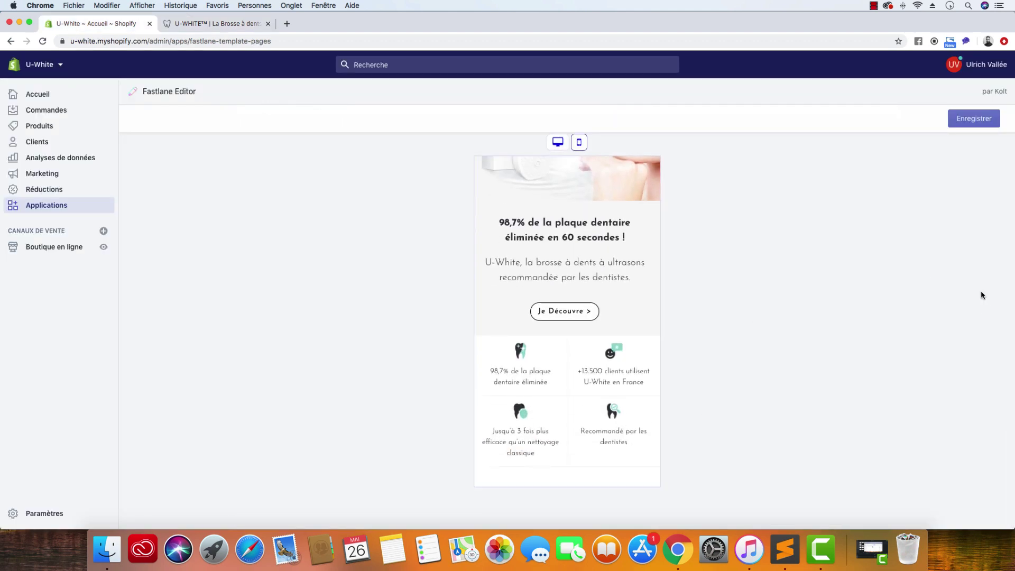
scroll(940, 230, "up", 4)
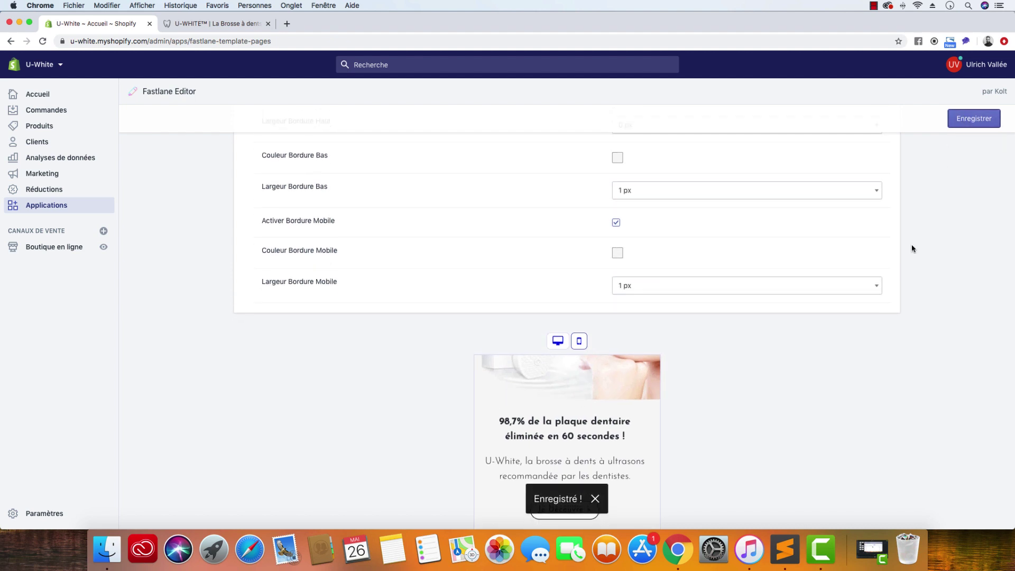
scroll(906, 459, "down", 4)
scroll(893, 369, "up", 2)
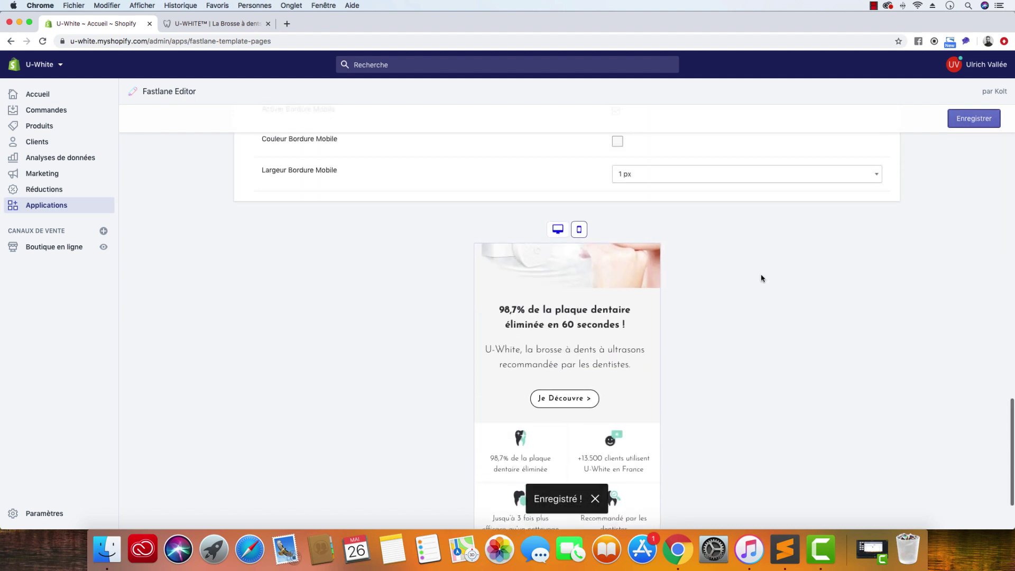
Compare the hero banner and benefit row in the editor's desktop and mobile previews.
left_click(557, 229)
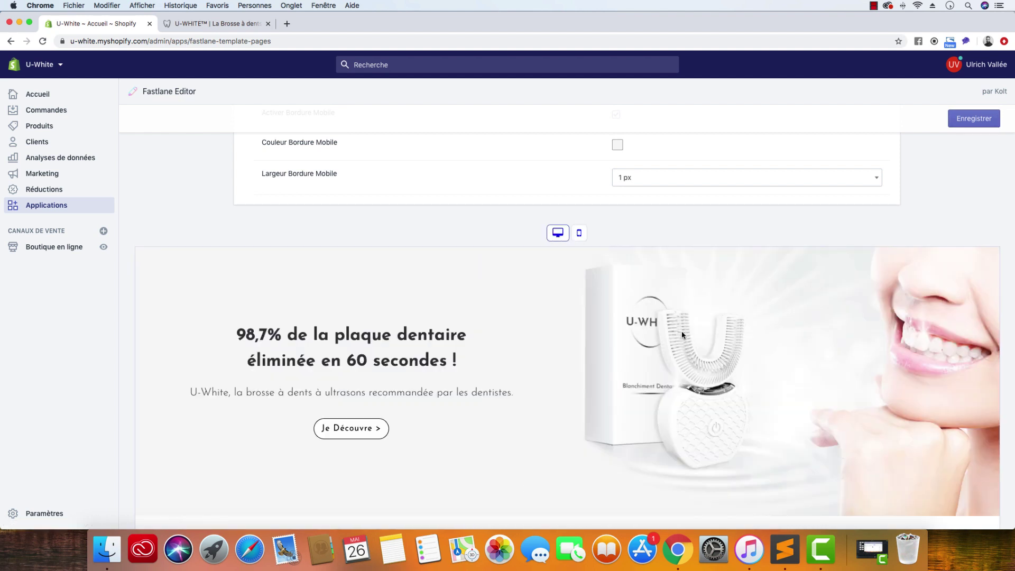
scroll(682, 333, "down", 4)
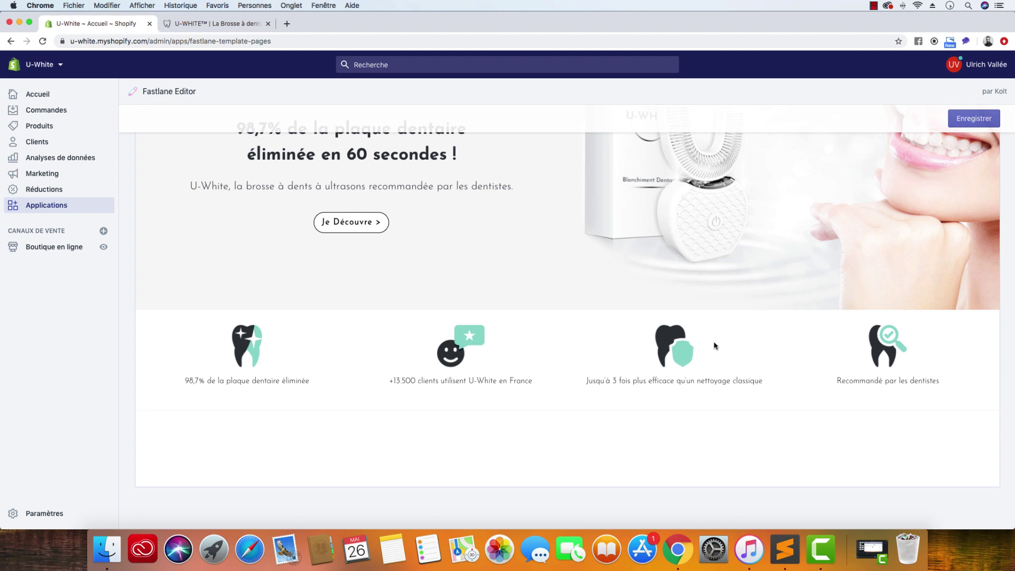
scroll(502, 335, "up", 3)
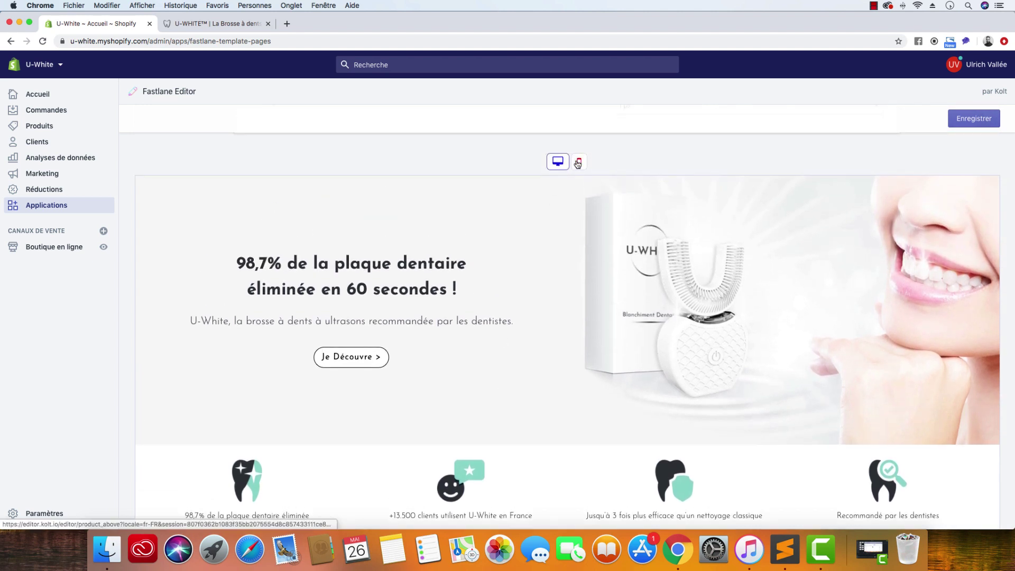
left_click(577, 162)
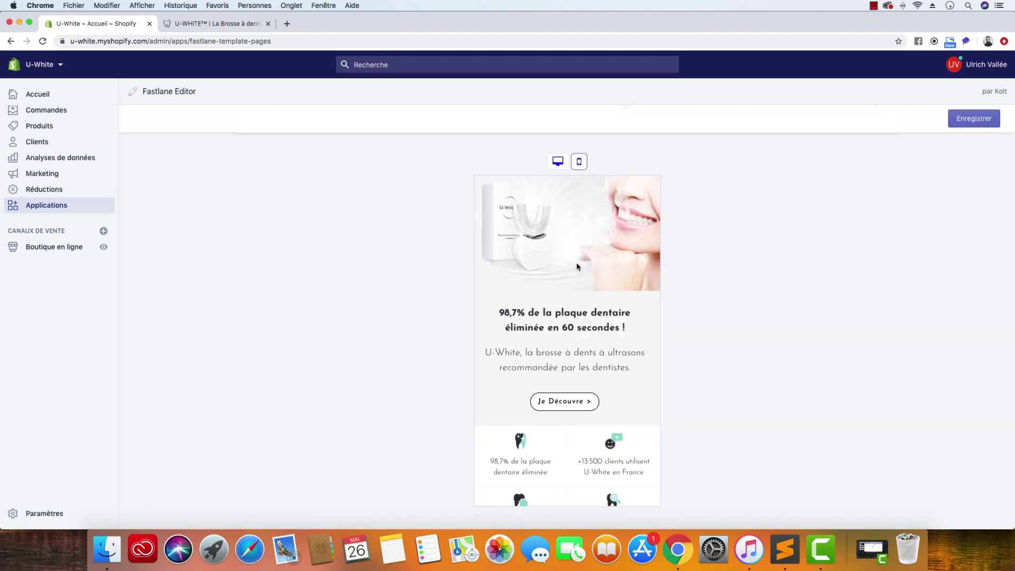
scroll(576, 262, "down", 3)
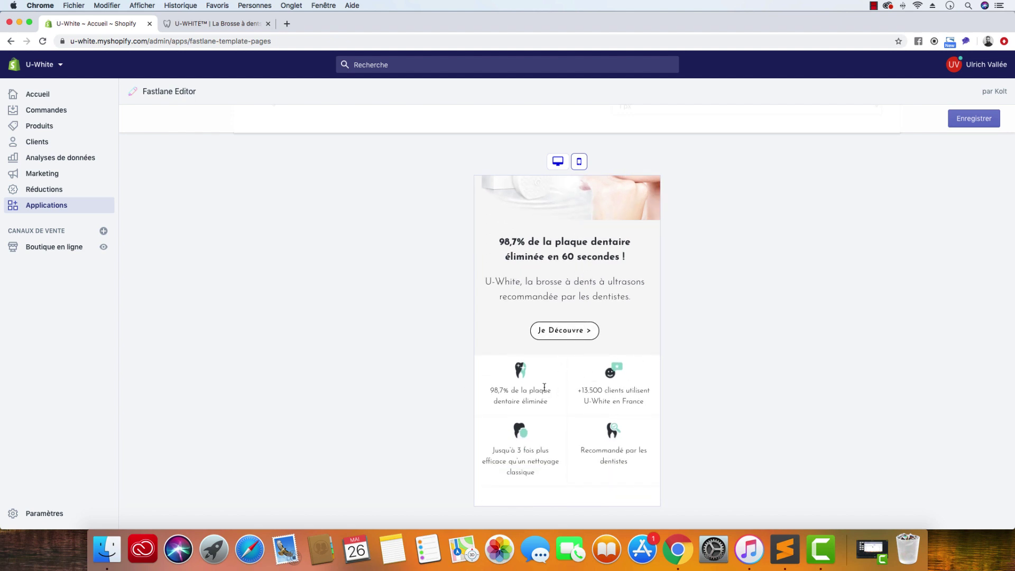
scroll(378, 385, "up", 5)
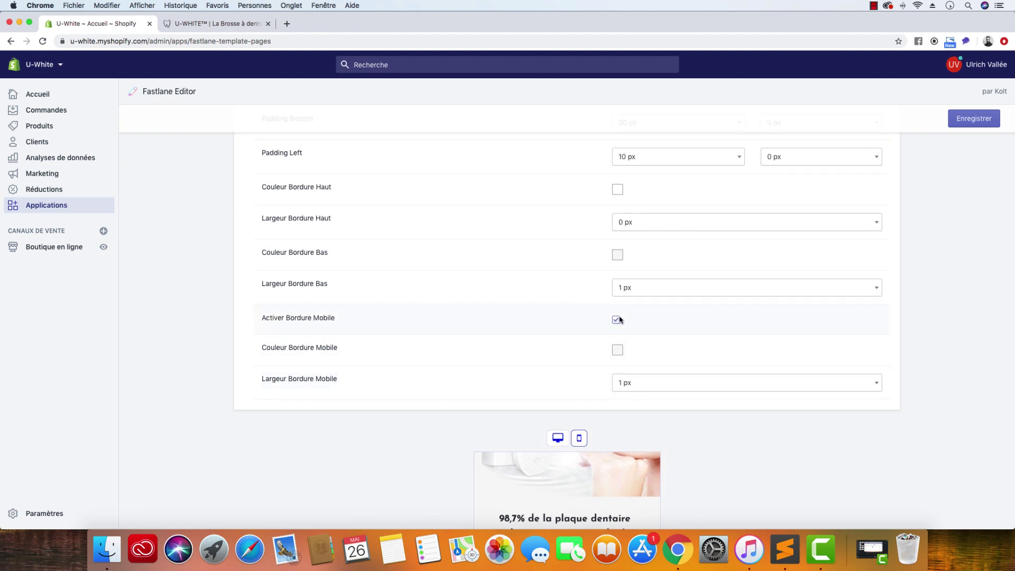
View the live product page from the editor to check the banner and benefit icons, and return to the editor.
scroll(163, 364, "up", 15)
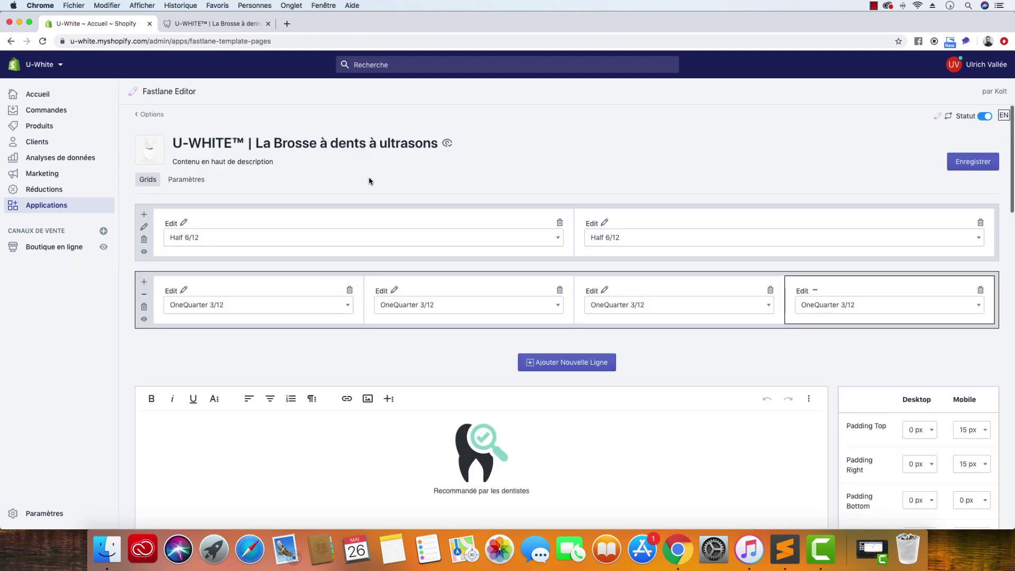
left_click(446, 143)
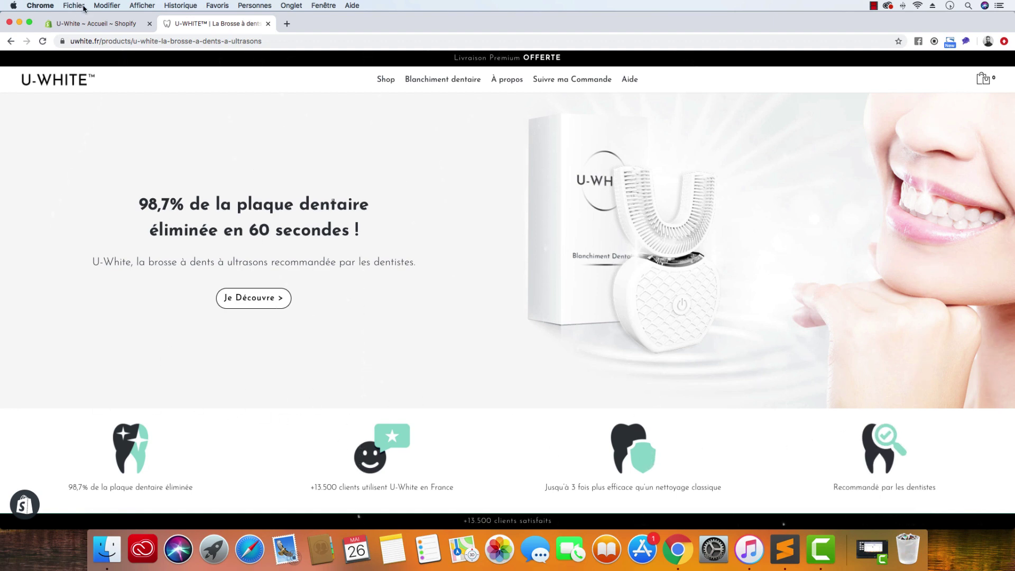
left_click(93, 23)
key("ctrl+Tab")
left_click(118, 27)
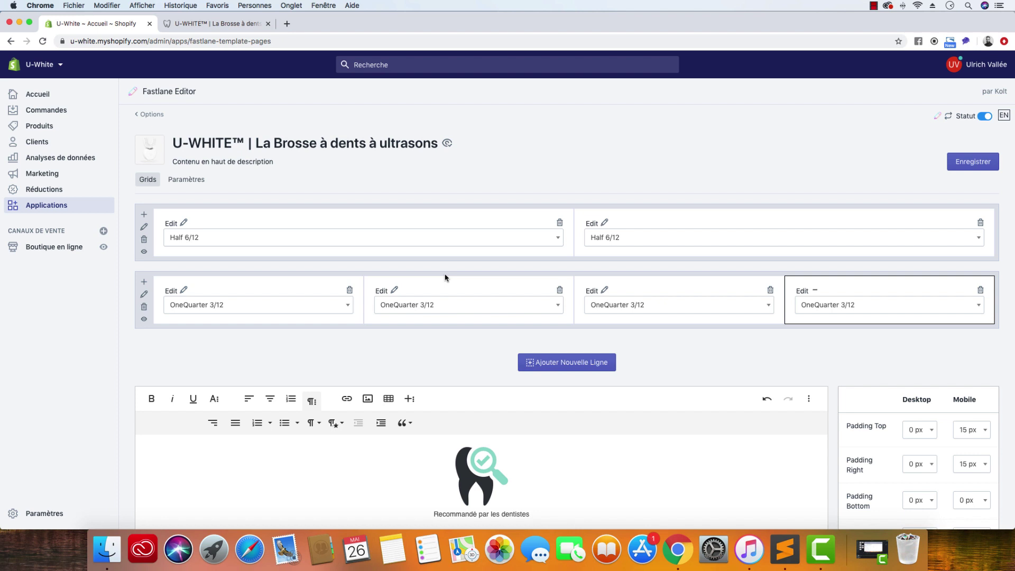
Save the product page's current layout as a new template titled UWHITE_LIVE.
left_click(193, 183)
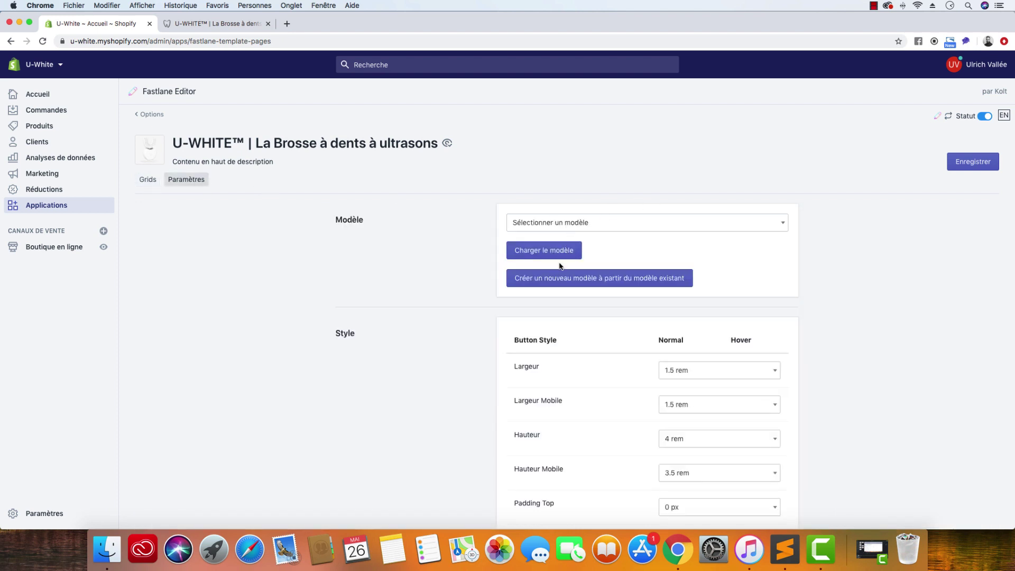
left_click(580, 283)
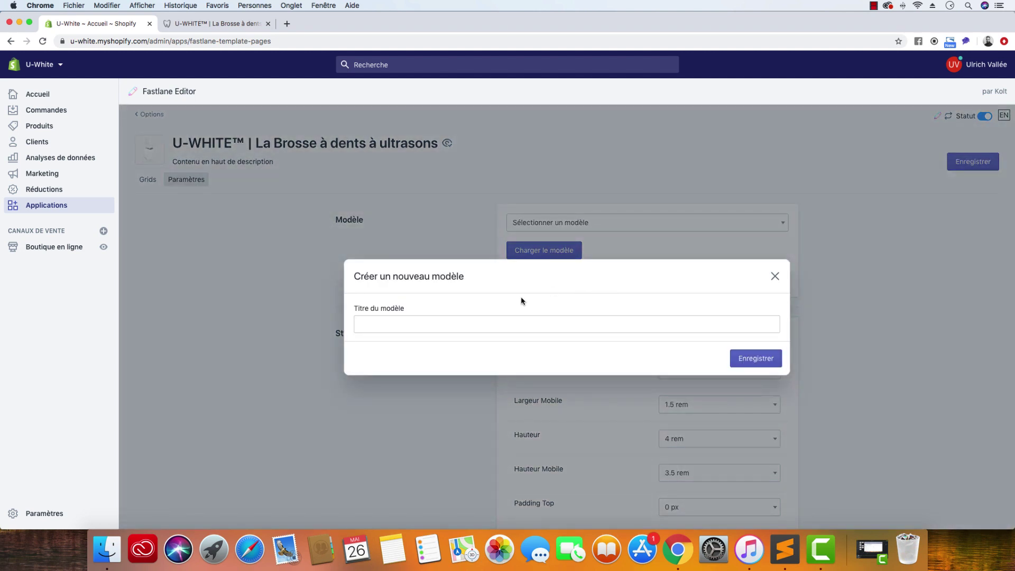
left_click(492, 322)
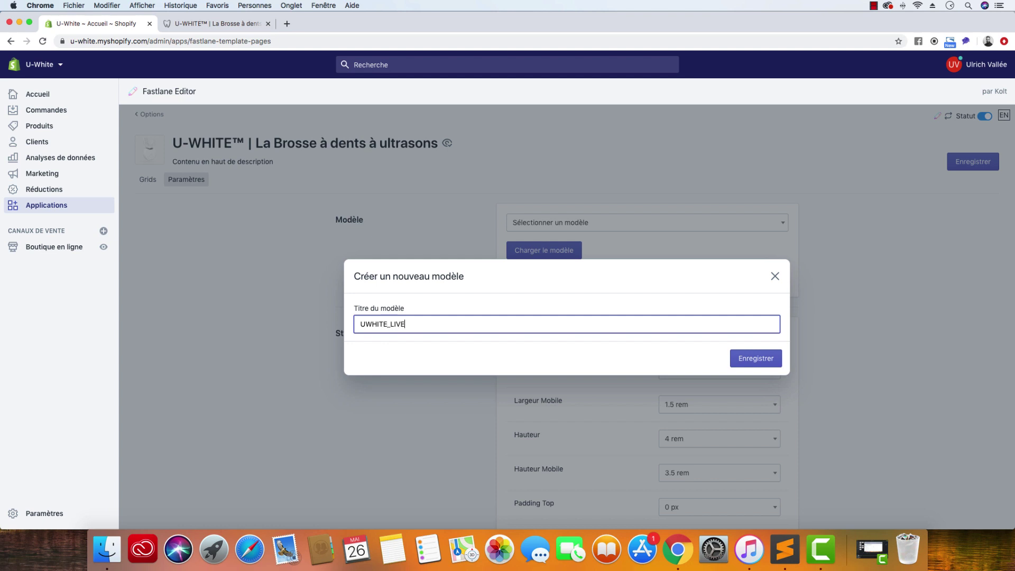
left_click(774, 358)
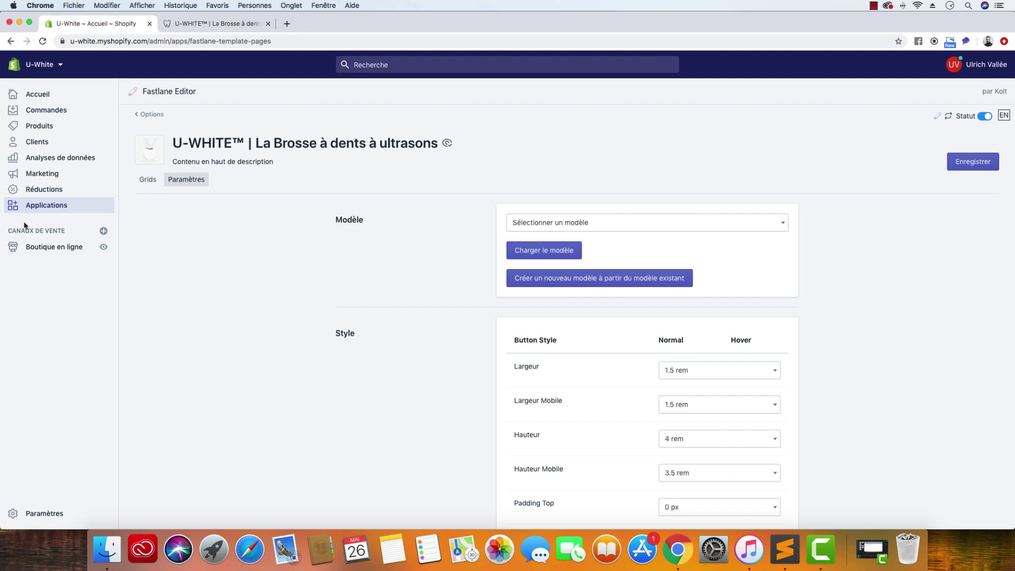
In the smart collection "U-WHITE™ | Brosses à dents Intelligente", set the breadcrumb display to Désactiver and the title tag to h2.
left_click(936, 116)
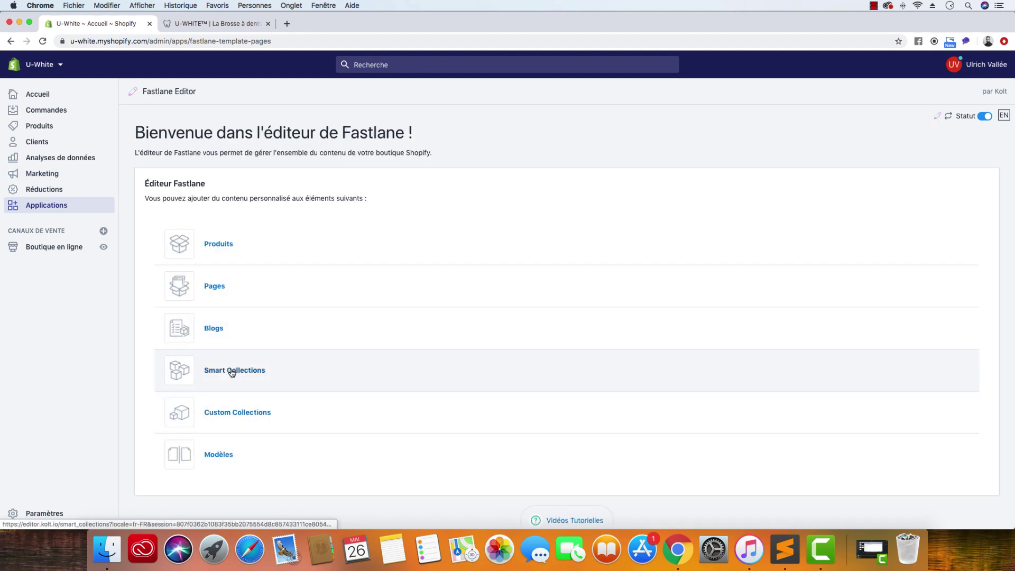
left_click(231, 374)
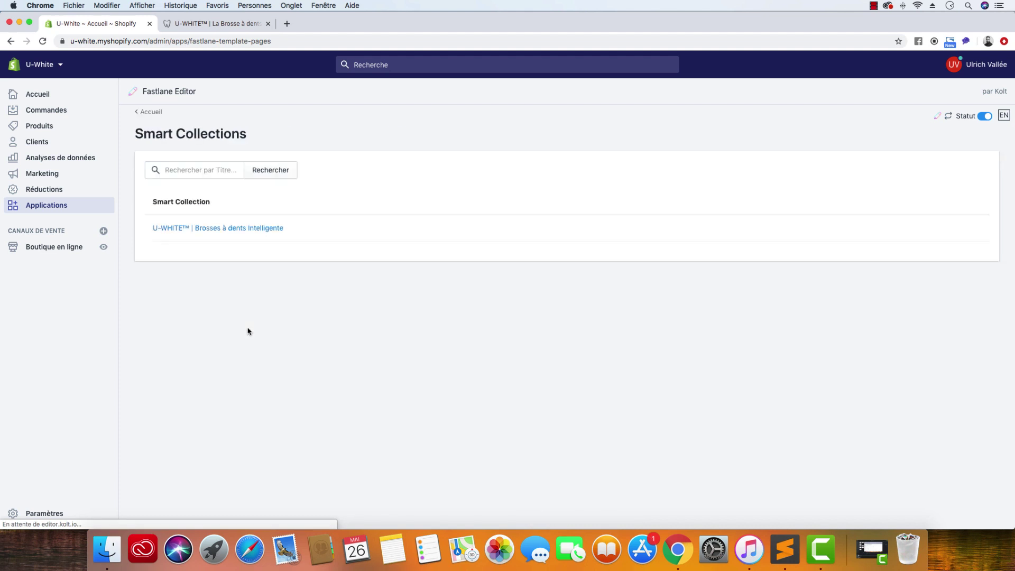
left_click(192, 229)
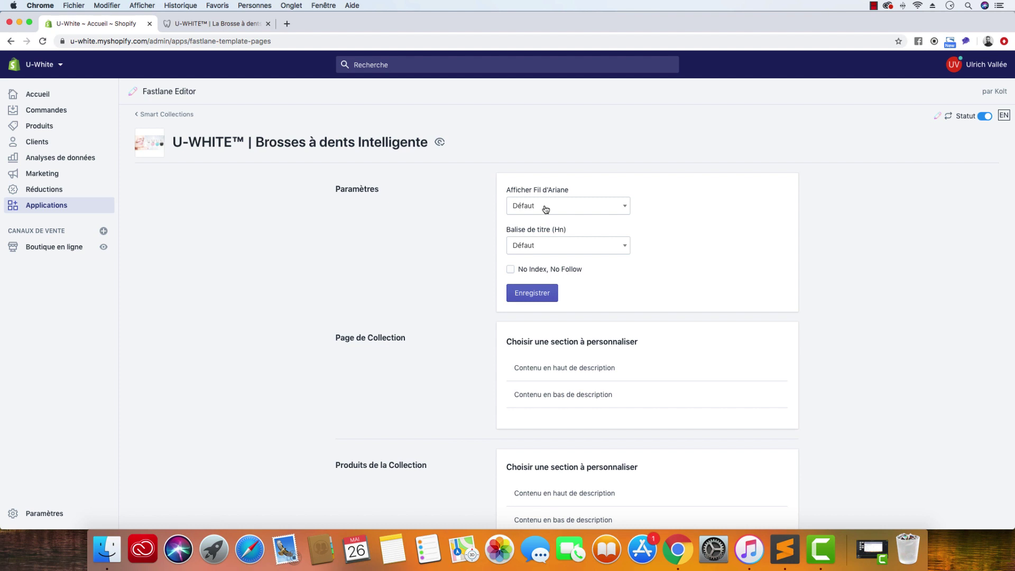
left_click(545, 207)
left_click(543, 268)
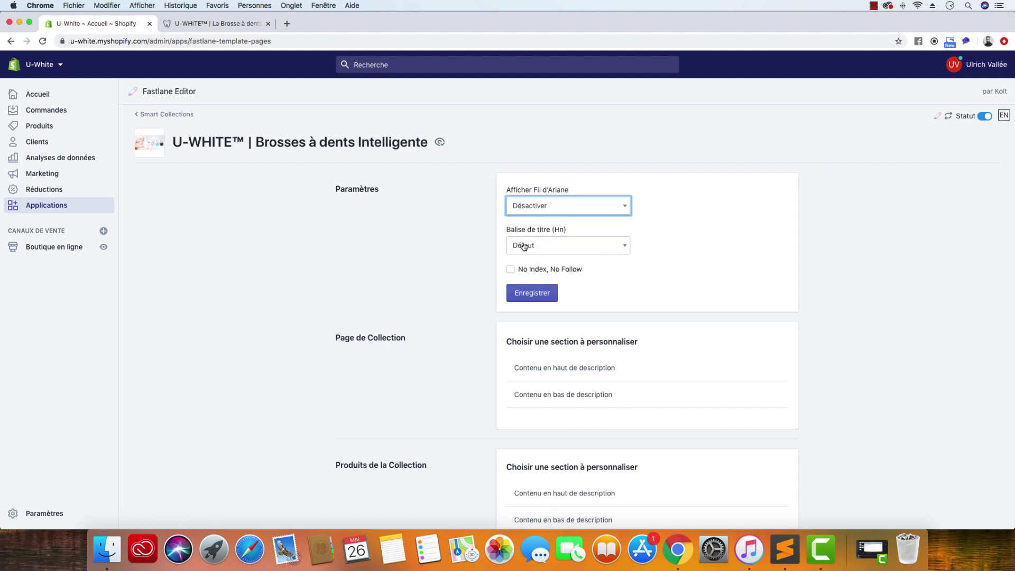
left_click(523, 246)
left_click(543, 313)
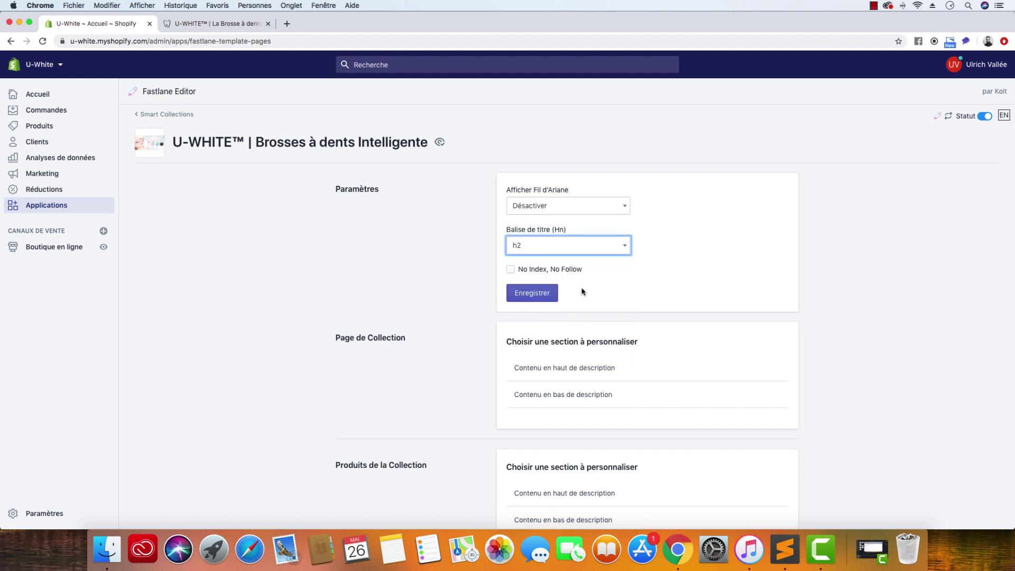
For the collection's products, open the content above the description and select the UWHITE_LIVE template without loading it.
scroll(675, 276, "down", 3)
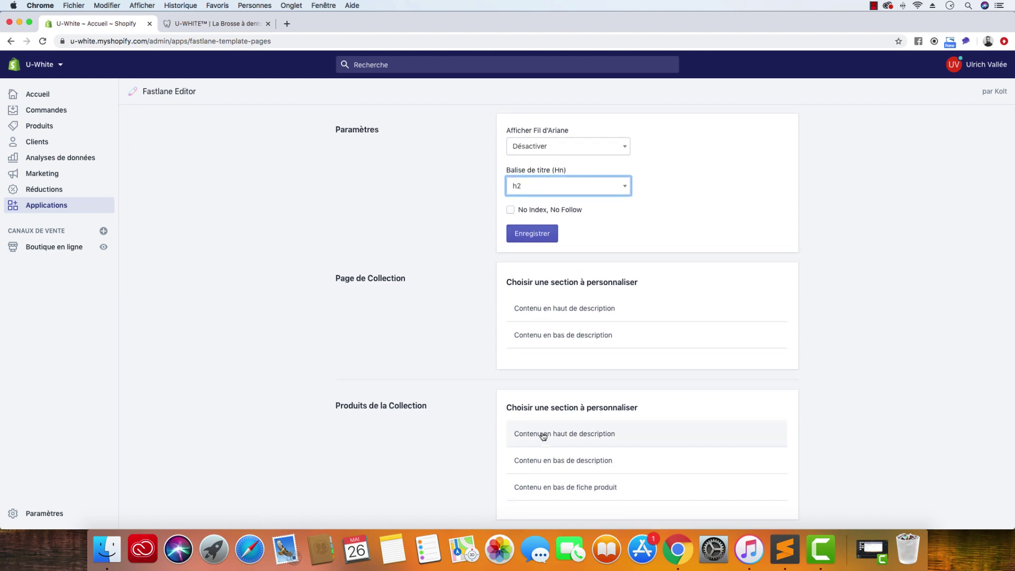
left_click(544, 434)
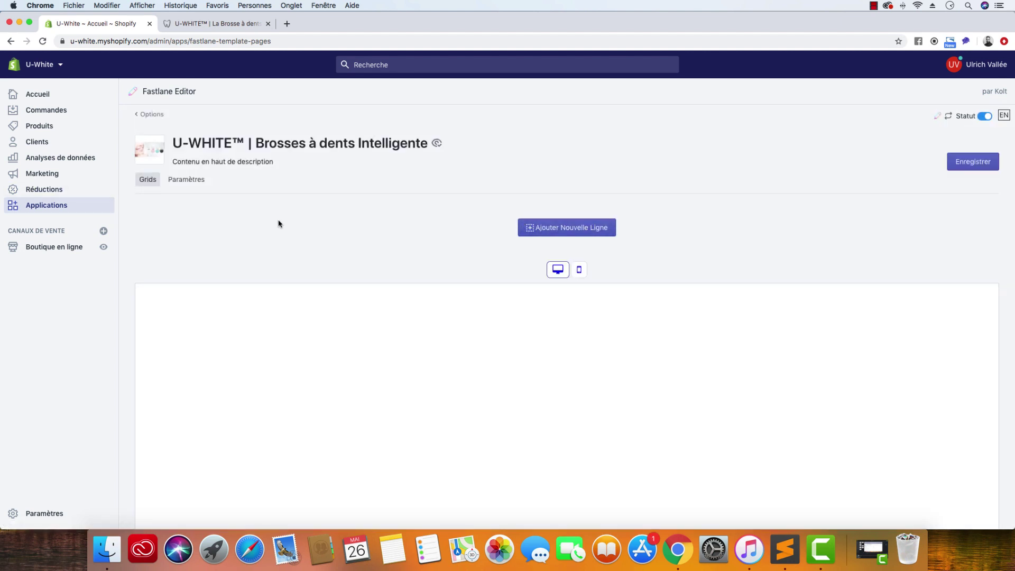
left_click(186, 183)
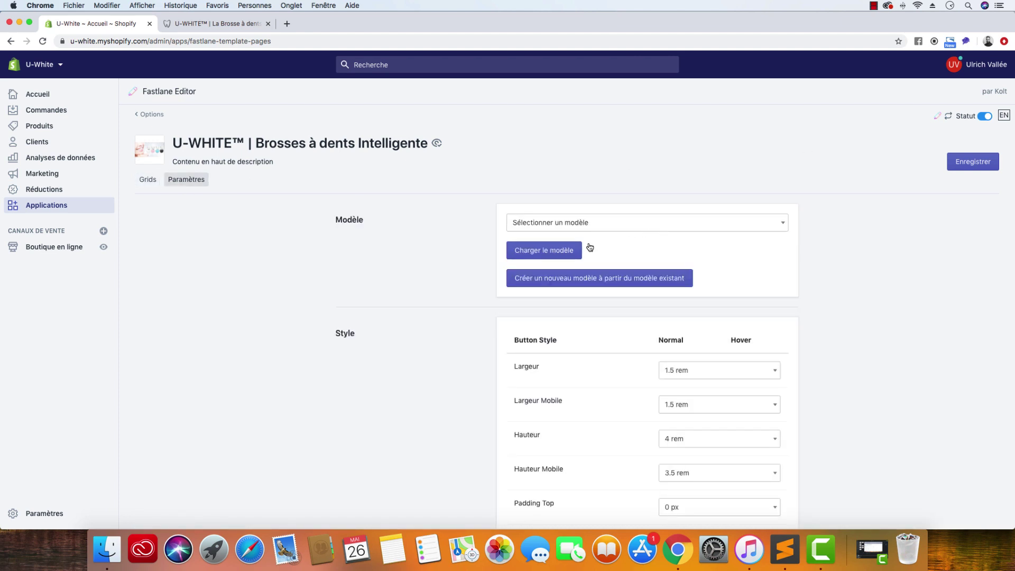
left_click(559, 250)
left_click(682, 224)
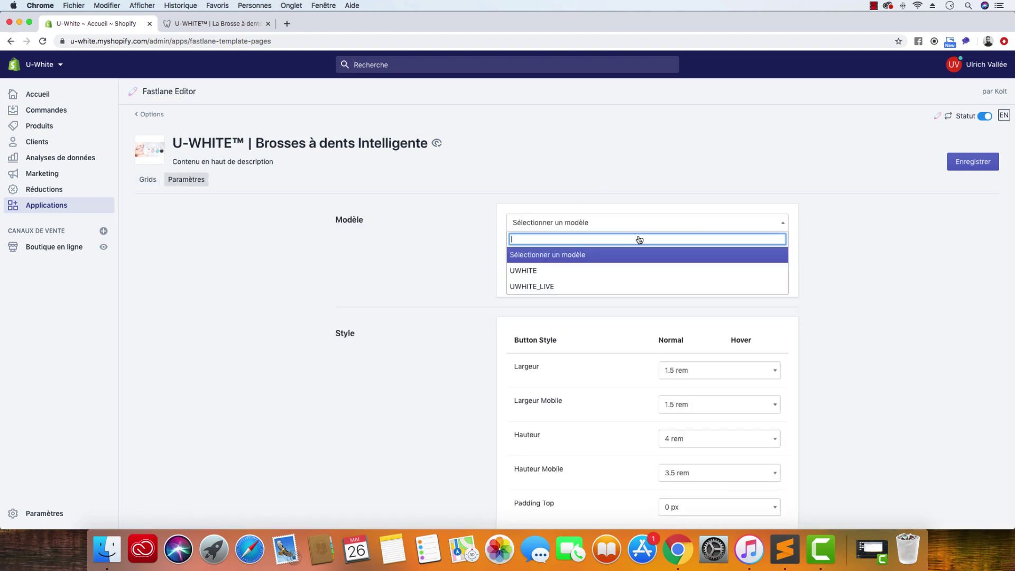
left_click(570, 282)
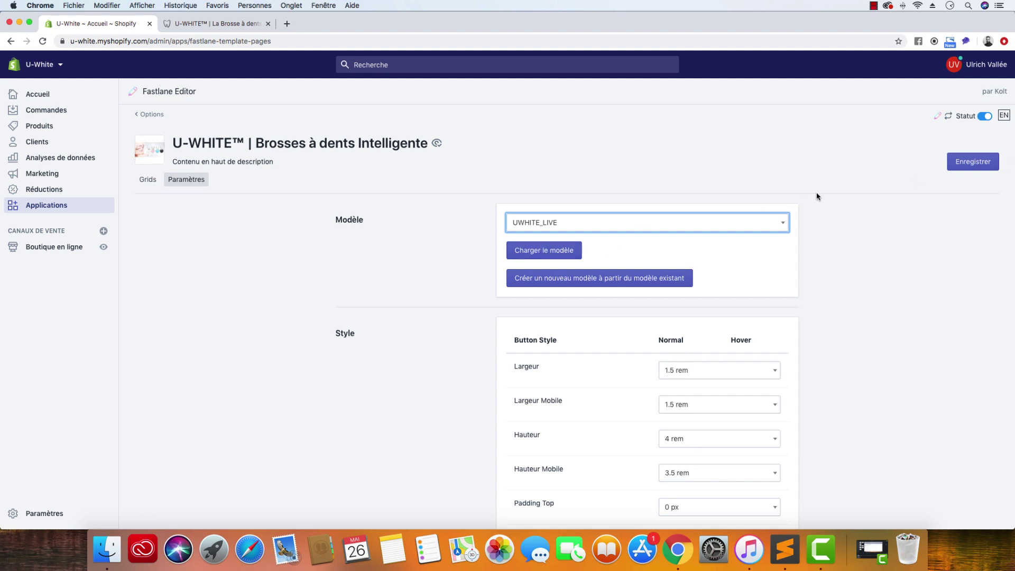
key("ctrl+Tab")
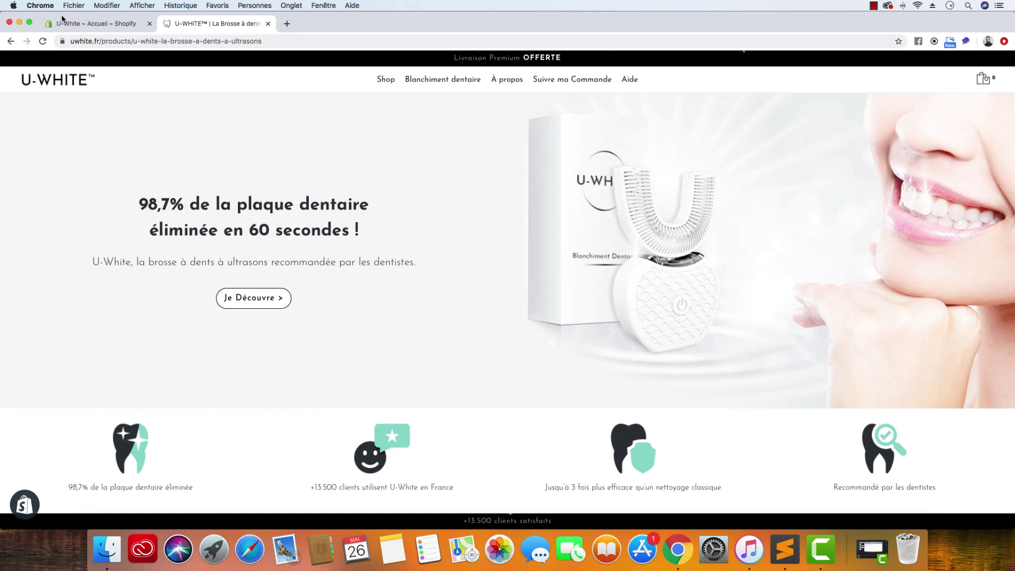
left_click(95, 23)
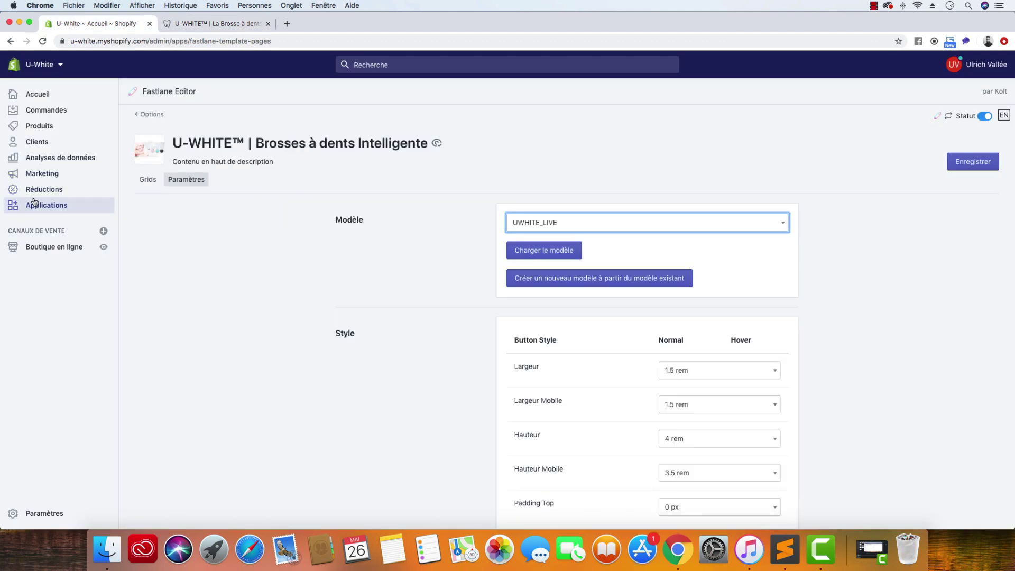
Leave the collection, view the list of saved templates, and return to the Fastlane editor's home page.
left_click(156, 119)
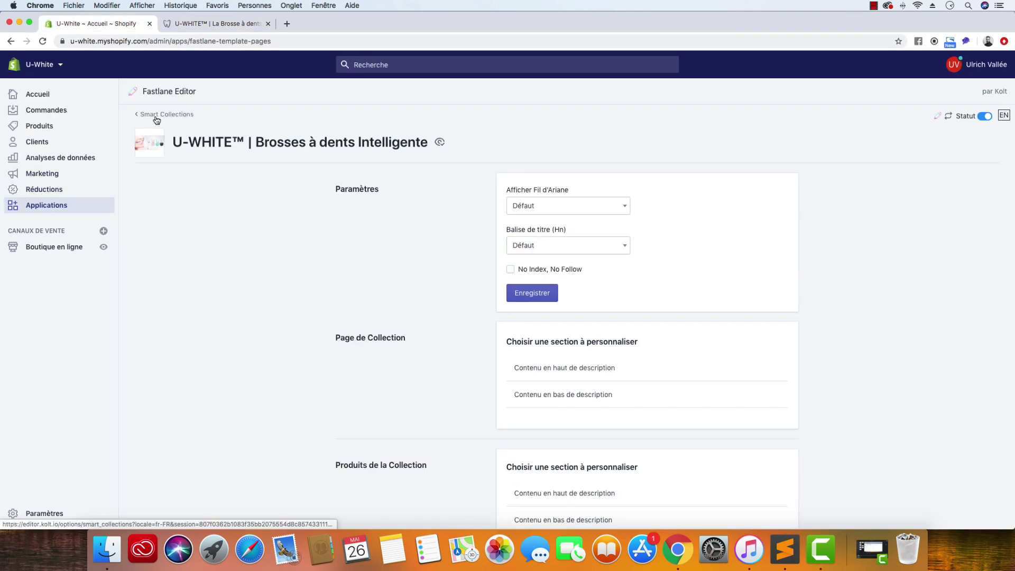
left_click(157, 115)
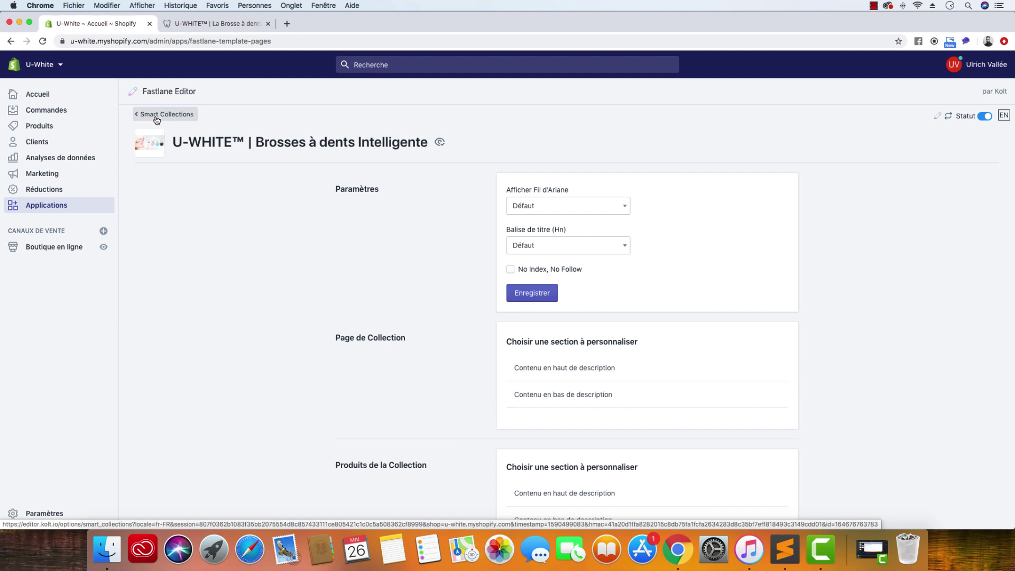
left_click(937, 116)
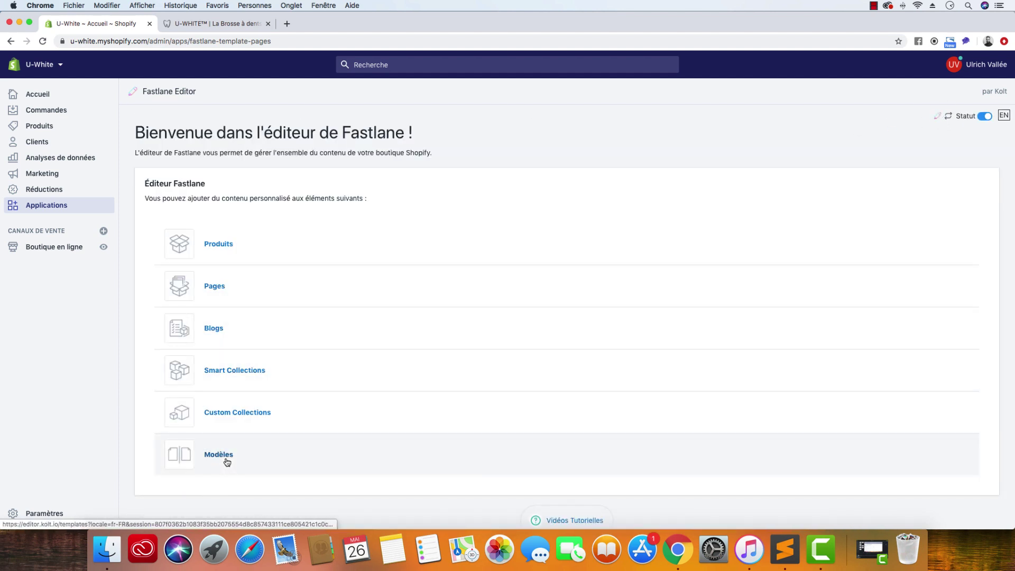
left_click(227, 458)
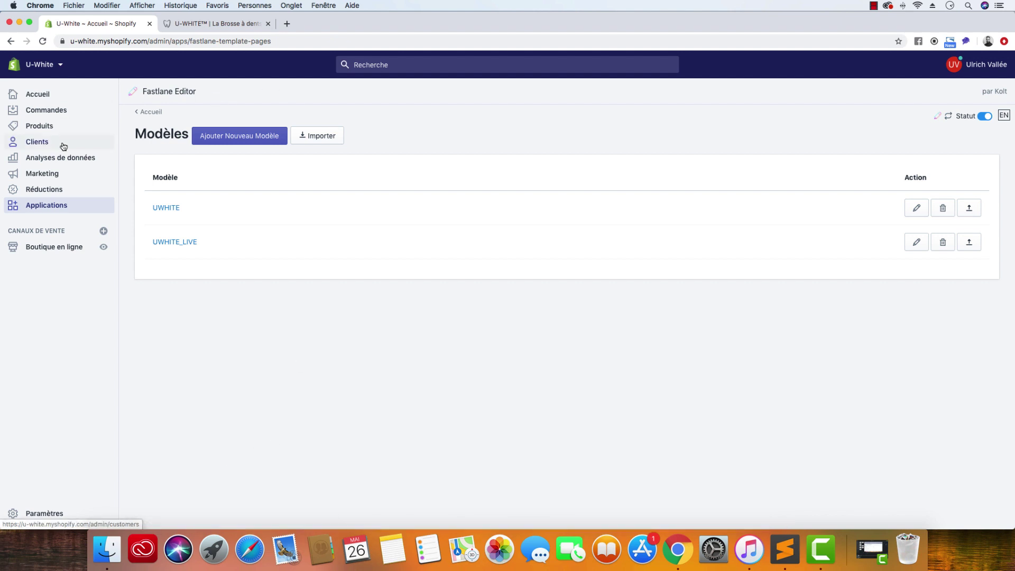
left_click(152, 114)
Test the "Je Découvre >" button on the live product page and return to the Fastlane editor.
left_click(212, 23)
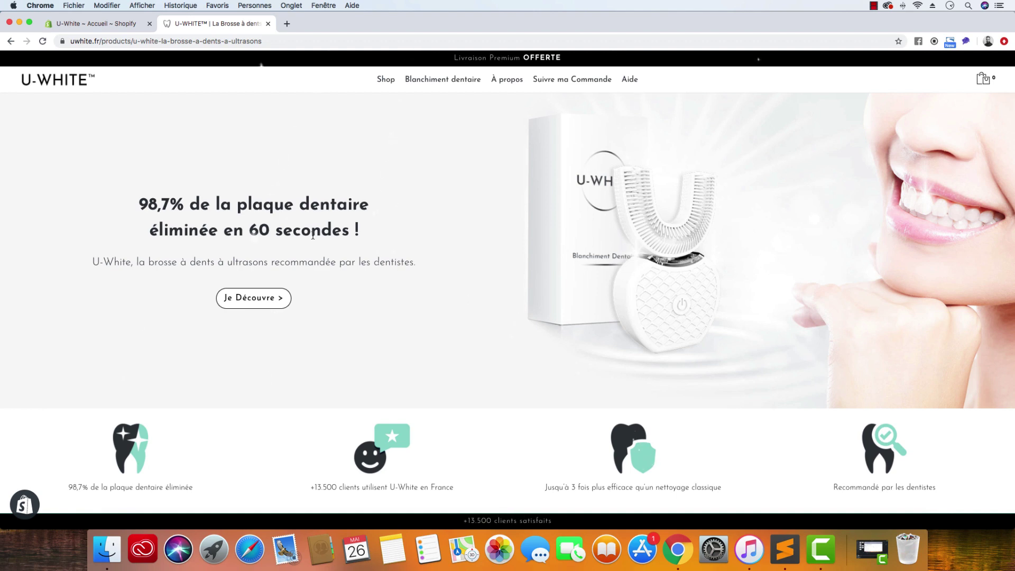
left_click(284, 299)
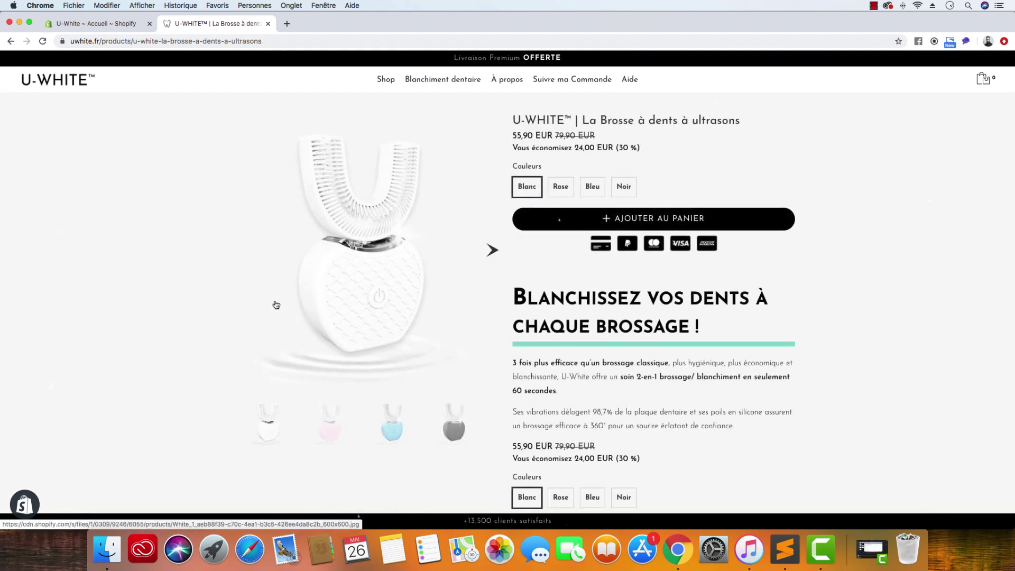
scroll(276, 304, "up", 10)
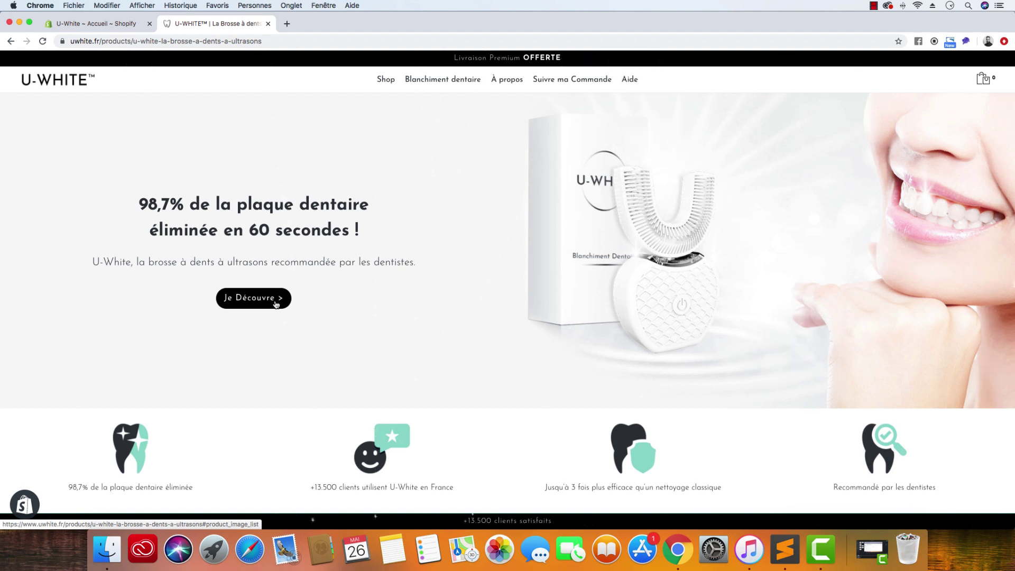
left_click(102, 24)
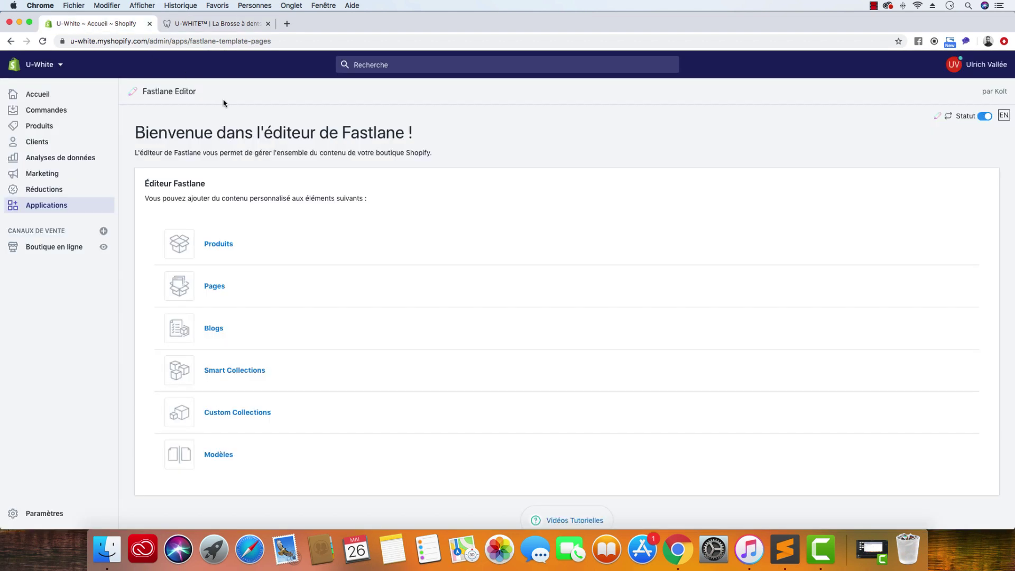